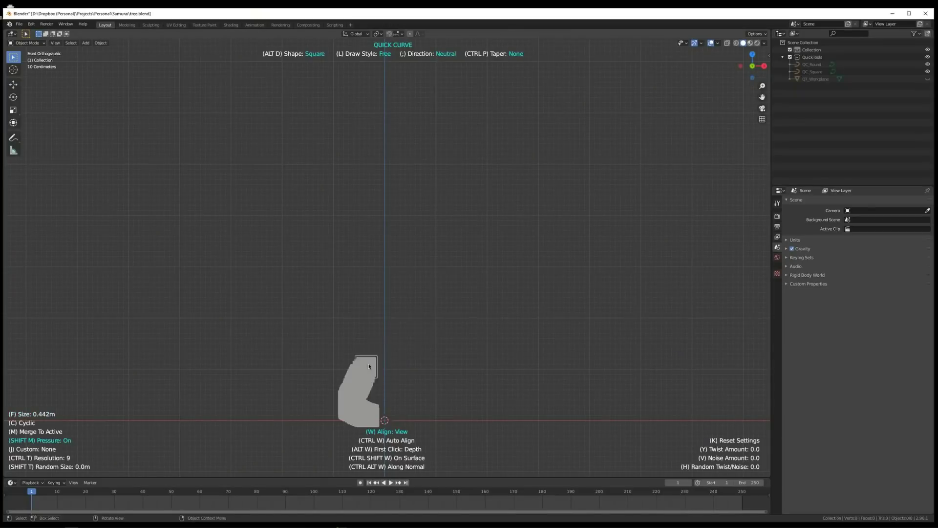
Draw the leaning tree trunk from overlapping square pressure-sensitive Quick Curves, with a tapered root at its base
mouse_move(369, 367)
mouse_down()
mouse_move(549, 161)
mouse_move(562, 107)
mouse_up()
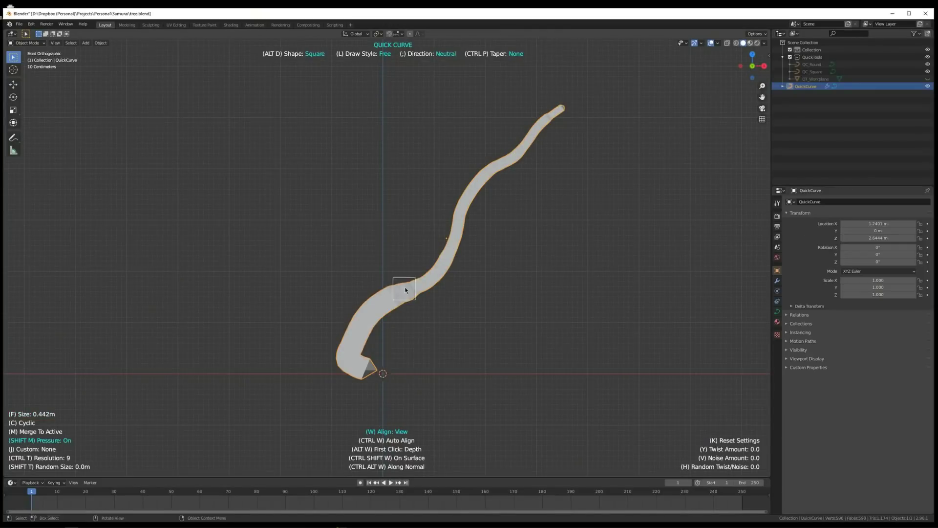
drag(385, 296, 390, 295)
drag(373, 341, 458, 369)
middle_drag(397, 362, 403, 373)
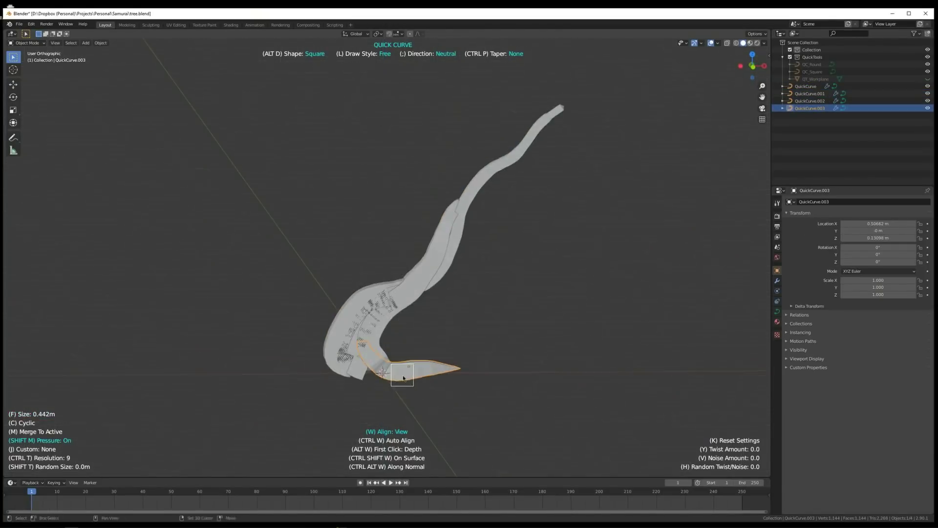
From the front view, draw a looping side branch and an upward branch starting at the upper trunk
key(KP_1)
key(alt+a)
ctrl+middle_drag(435, 268, 436, 298)
mouse_move(458, 203)
mouse_down()
mouse_move(575, 221)
mouse_move(629, 124)
mouse_up()
drag(484, 195, 540, 52)
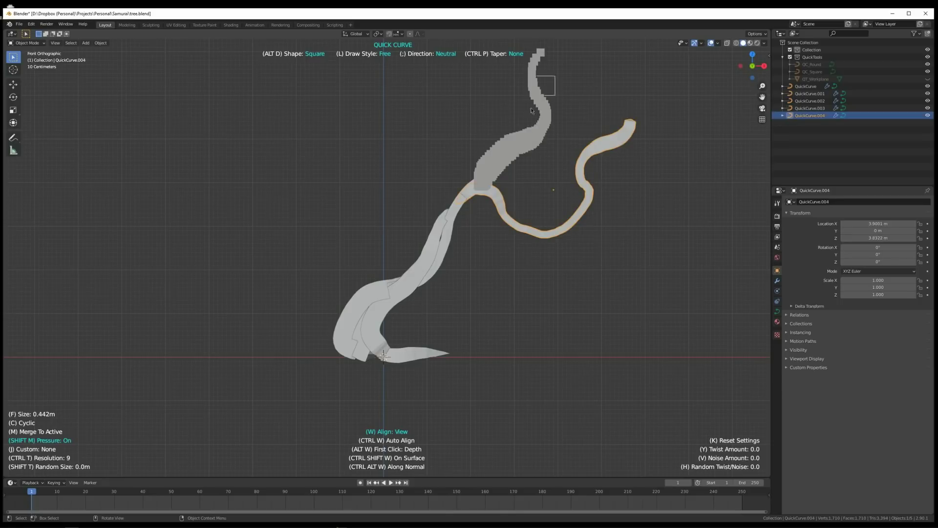
Undo the last upward branch and draw a replacement that curves up from the upper trunk
ctrl+middle_drag(546, 83, 528, 170)
key(ctrl+z)
drag(430, 242, 534, 151)
middle_drag(486, 211, 479, 243)
key(alt+a)
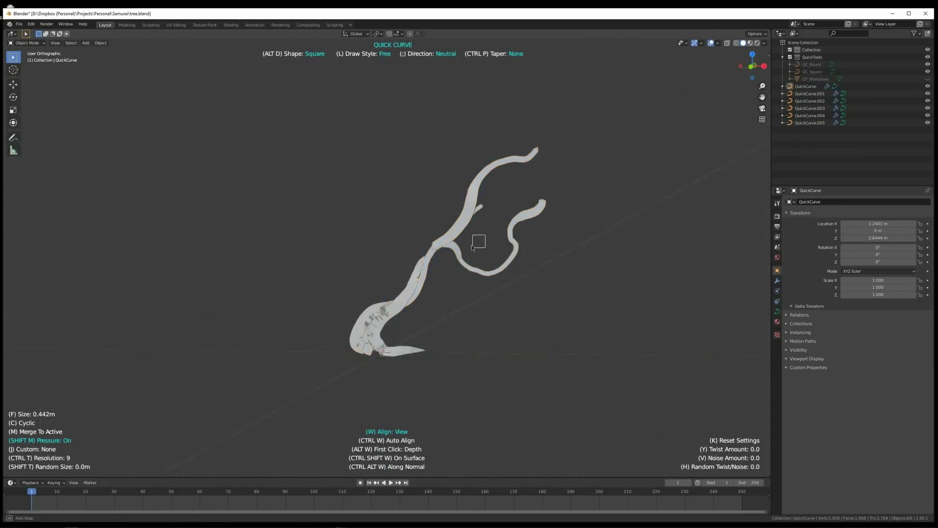
Add a plane under the trunk and scale it up as the ground surface
key(KP_1)
ctrl+middle_drag(477, 303, 473, 275)
key(shift+a)
click(433, 321)
middle_drag(432, 320, 460, 375)
key(s)
click(528, 416)
middle_drag(528, 415, 523, 408)
ctrl+middle_drag(523, 409, 421, 350)
Set curve alignment to On Surface and draw five thick curves around the trunk base and onto the ground plane
key(ctrl+shift+w)
mouse_move(497, 348)
mouse_down()
mouse_move(412, 344)
mouse_move(391, 288)
mouse_up()
drag(391, 369, 386, 282)
middle_drag(357, 320, 416, 313)
drag(403, 311, 379, 364)
middle_drag(379, 365, 416, 376)
drag(391, 337, 435, 384)
drag(415, 337, 387, 321)
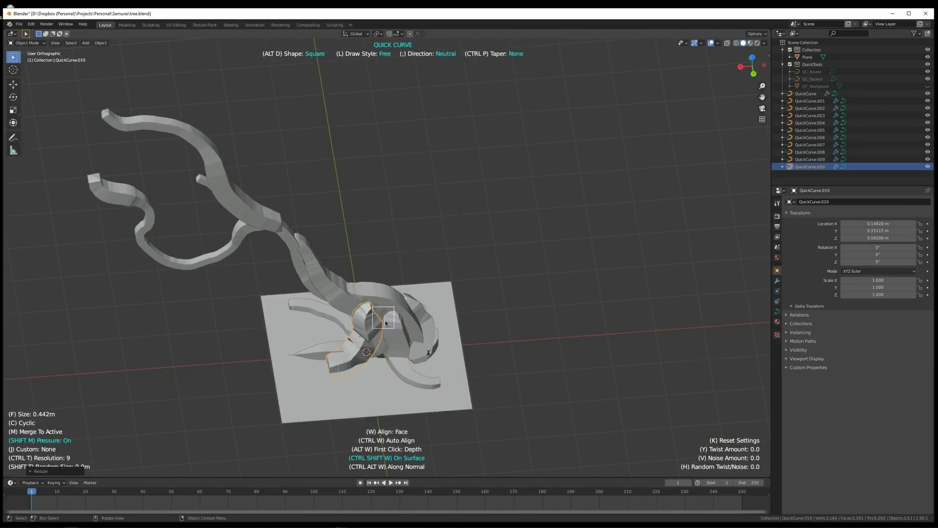
Draw two more surface-aligned curves climbing from the root base along the trunk
middle_drag(388, 321, 404, 304)
drag(421, 337, 469, 218)
middle_drag(440, 293, 376, 311)
drag(377, 311, 425, 168)
mouse_move(425, 168)
middle_down()
mouse_move(455, 207)
mouse_move(462, 284)
mouse_move(428, 373)
middle_up()
Draw winding roots spreading from the trunk base across the ground plane beneath the leaning limbs
scroll(427, 373, up, 3)
mouse_move(418, 322)
mouse_down()
mouse_move(433, 375)
mouse_move(500, 439)
mouse_up()
mouse_move(452, 360)
mouse_down()
mouse_move(526, 391)
mouse_move(545, 410)
mouse_up()
drag(453, 311, 546, 329)
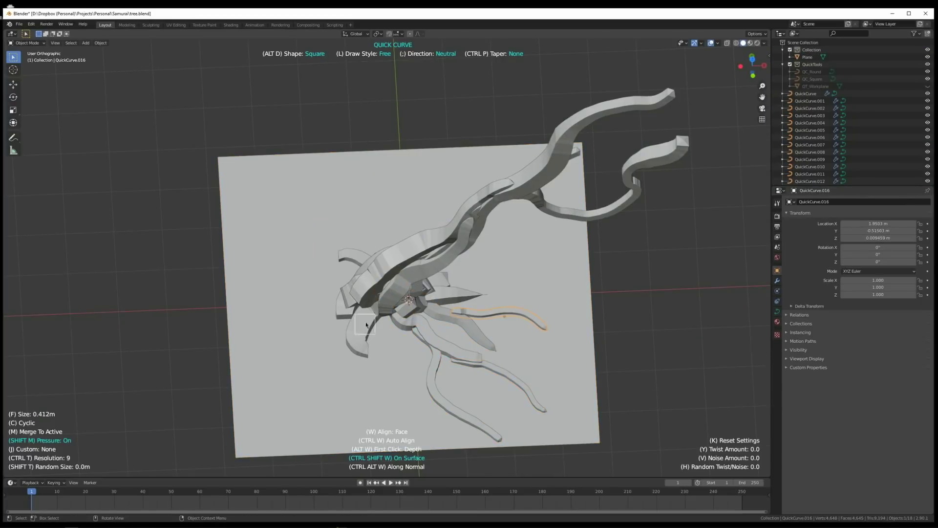
Draw three long roots across the ground plane on the side opposite the trunk's lean
drag(319, 374, 302, 446)
mouse_move(350, 312)
mouse_down()
mouse_move(280, 286)
mouse_move(250, 213)
mouse_up()
mouse_move(261, 261)
mouse_down()
mouse_move(276, 231)
mouse_move(246, 164)
mouse_up()
middle_drag(246, 163, 222, 185)
Draw four short rootlets branching from the ends of the long roots near the plane's edge
mouse_move(397, 224)
mouse_down()
mouse_move(371, 138)
mouse_move(372, 109)
mouse_up()
drag(377, 124, 394, 98)
drag(369, 118, 347, 85)
drag(321, 115, 307, 93)
mouse_move(306, 94)
middle_down()
mouse_move(342, 98)
mouse_move(547, 49)
middle_up()
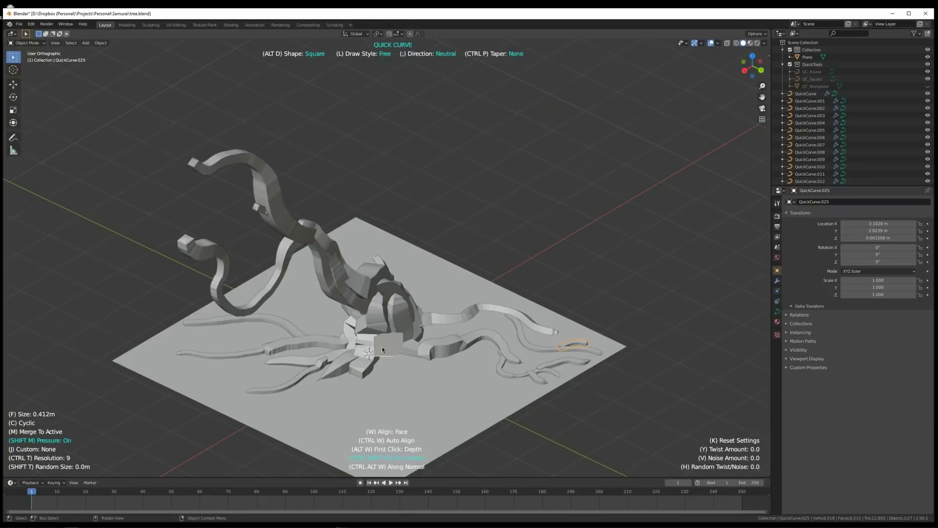
Draw two long roots across the empty part of the plane and move the last one vertically
drag(382, 343, 410, 440)
shift+middle_drag(457, 397, 471, 328)
drag(476, 327, 402, 387)
key(g)
key(z)
click(402, 391)
Draw a short offshoot beside the new roots on the ground plane
middle_drag(401, 391, 360, 435)
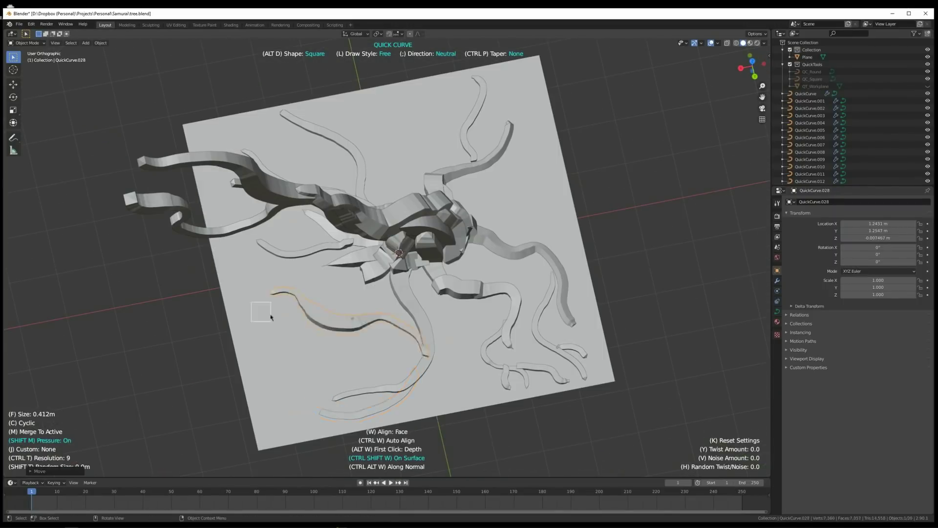
middle_drag(271, 317, 342, 274)
drag(403, 328, 367, 352)
mouse_move(427, 391)
middle_down()
mouse_move(482, 346)
mouse_move(454, 264)
mouse_move(416, 293)
mouse_move(409, 286)
middle_up()
Set the curve alignment to First Click Depth and draw three branches rising from the trunk and its main limb
click(455, 264)
key(alt+w)
drag(397, 304, 424, 198)
mouse_move(482, 149)
middle_down()
mouse_move(563, 138)
mouse_move(493, 115)
middle_up()
mouse_move(399, 208)
mouse_down()
mouse_move(367, 158)
mouse_move(296, 117)
mouse_up()
middle_drag(479, 171, 446, 199)
drag(480, 180, 645, 55)
mouse_move(556, 161)
middle_down()
mouse_move(528, 193)
mouse_move(499, 181)
middle_up()
Set alignment to On Surface and draw a thick strand up the lower trunk, replacing the first attempt
scroll(440, 264, up, 1)
key(ctrl+shift+w)
drag(391, 345, 400, 223)
mouse_move(400, 223)
middle_down()
mouse_move(446, 235)
mouse_move(388, 241)
middle_up()
key(ctrl+z)
drag(409, 312, 383, 205)
middle_drag(384, 206, 426, 240)
Set alignment back to First Click Depth and draw four thin branches at the end of the main limb
key(alt+w)
key(a)
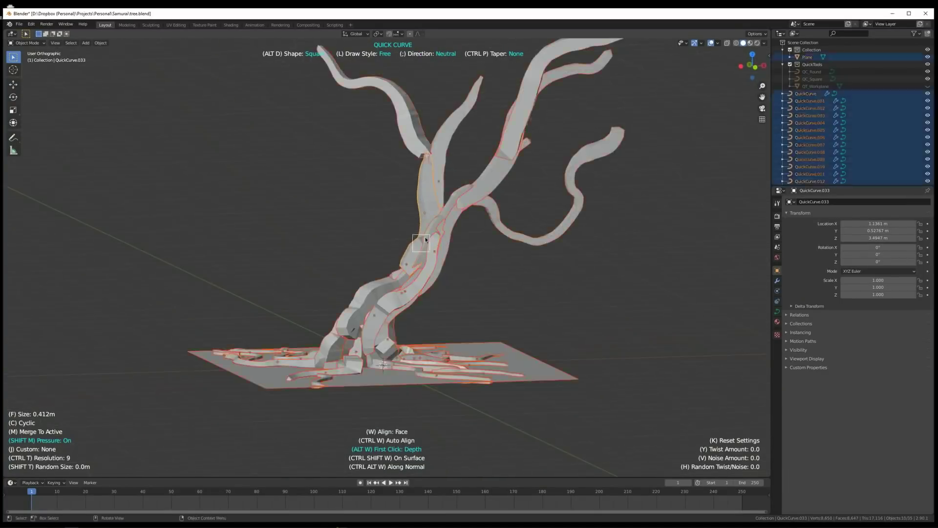
key(alt+a)
mouse_move(487, 182)
middle_down()
mouse_move(557, 189)
mouse_move(452, 205)
middle_up()
drag(450, 201, 487, 136)
drag(468, 152, 478, 102)
drag(535, 151, 567, 108)
mouse_move(490, 197)
shift+middle_down()
mouse_move(491, 133)
mouse_move(344, 109)
mouse_move(391, 147)
shift+middle_up()
drag(435, 164, 467, 147)
Draw two connected side branches growing out from the middle of the main limb
key(alt+a)
middle_drag(479, 168, 423, 271)
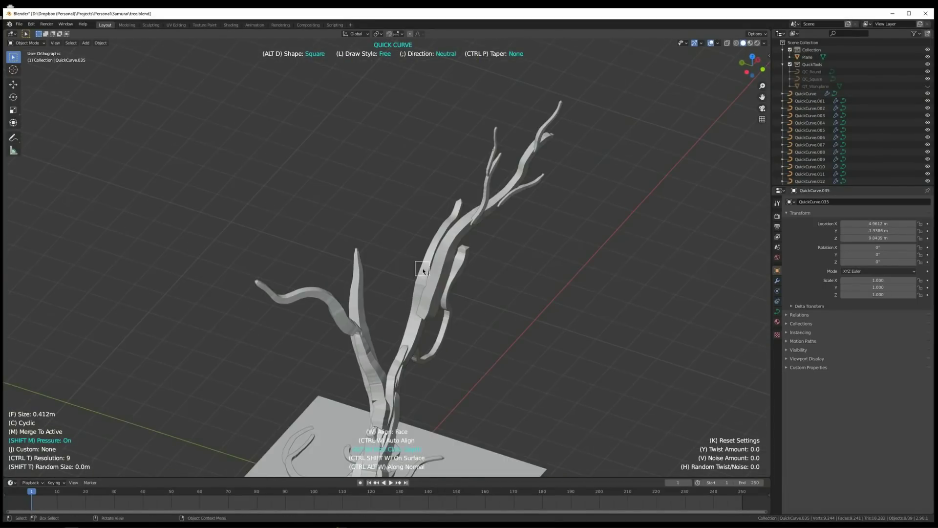
drag(423, 271, 387, 230)
mouse_move(388, 230)
middle_down()
mouse_move(432, 192)
mouse_move(392, 236)
middle_up()
drag(392, 236, 391, 195)
mouse_move(459, 159)
middle_down()
mouse_move(436, 96)
mouse_move(366, 201)
middle_up()
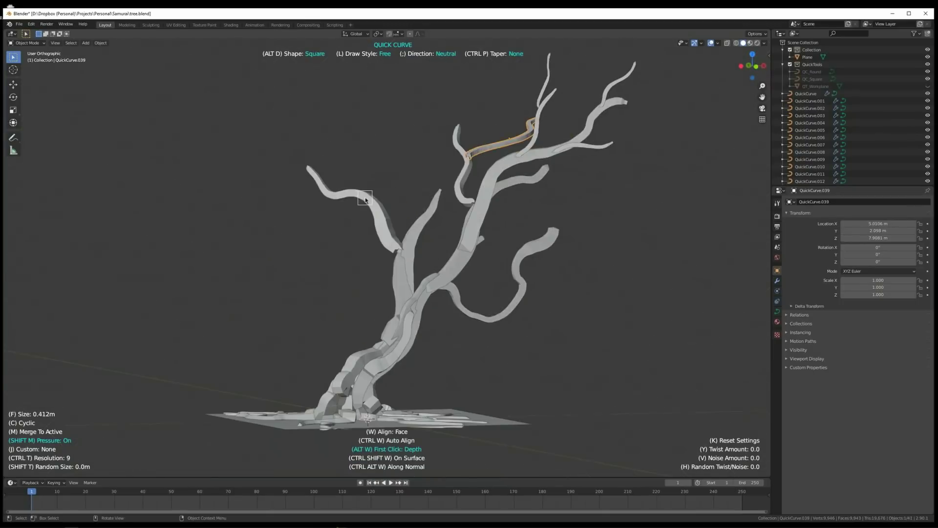
Draw three thin branches growing from the limb opposite the trunk's lean
drag(365, 199, 304, 199)
mouse_move(313, 184)
mouse_down()
mouse_move(311, 159)
mouse_move(269, 96)
mouse_up()
middle_drag(377, 201, 410, 221)
mouse_move(409, 219)
mouse_down()
mouse_move(383, 172)
mouse_move(393, 145)
mouse_up()
mouse_move(415, 188)
middle_down()
mouse_move(437, 196)
mouse_move(416, 197)
middle_up()
Extend the low looping branch with three thin curves and draw another branch from the other side of the tree
drag(532, 249, 613, 197)
drag(549, 231, 577, 188)
drag(576, 188, 650, 125)
mouse_move(562, 216)
middle_down()
mouse_move(520, 254)
mouse_move(516, 237)
mouse_move(460, 293)
middle_up()
drag(454, 301, 538, 195)
mouse_move(538, 196)
middle_down()
mouse_move(542, 177)
mouse_move(545, 218)
middle_up()
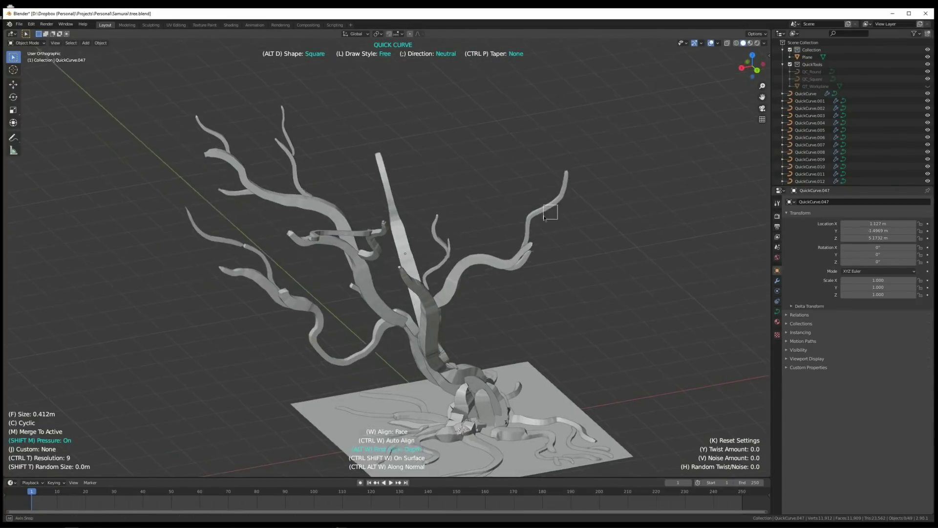
Draw three upward branches at the top of the crown, moving one into place
drag(404, 238, 534, 84)
drag(460, 154, 511, 81)
key(g)
mouse_move(509, 98)
middle_down()
mouse_move(448, 75)
mouse_move(454, 110)
mouse_move(493, 136)
middle_up()
click(449, 76)
drag(500, 135, 542, 73)
Draw two thin twigs at the end of the outer side branch
middle_drag(543, 73, 521, 142)
key(w)
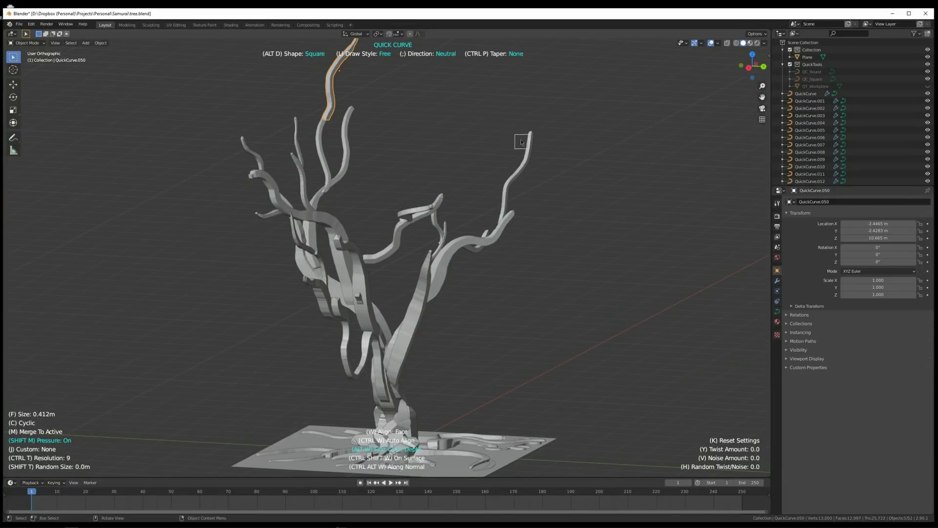
drag(521, 143, 489, 70)
middle_drag(489, 69, 540, 190)
drag(527, 204, 555, 187)
mouse_move(556, 187)
middle_down()
mouse_move(476, 199)
mouse_move(465, 160)
middle_up()
key(alt+a)
Set alignment to On Surface and draw another root on the ground plane near the trunk base
scroll(476, 199, down, 2)
mouse_move(440, 233)
alt+middle_down()
mouse_move(466, 200)
mouse_move(469, 251)
alt+middle_up()
scroll(469, 251, up, 5)
shift+middle_drag(469, 335, 493, 251)
key(ctrl+shift+w)
drag(446, 247, 492, 308)
middle_drag(460, 255, 445, 315)
Set the curve size to 0.166 m and draw two thin roots across the ground plane
key(f)
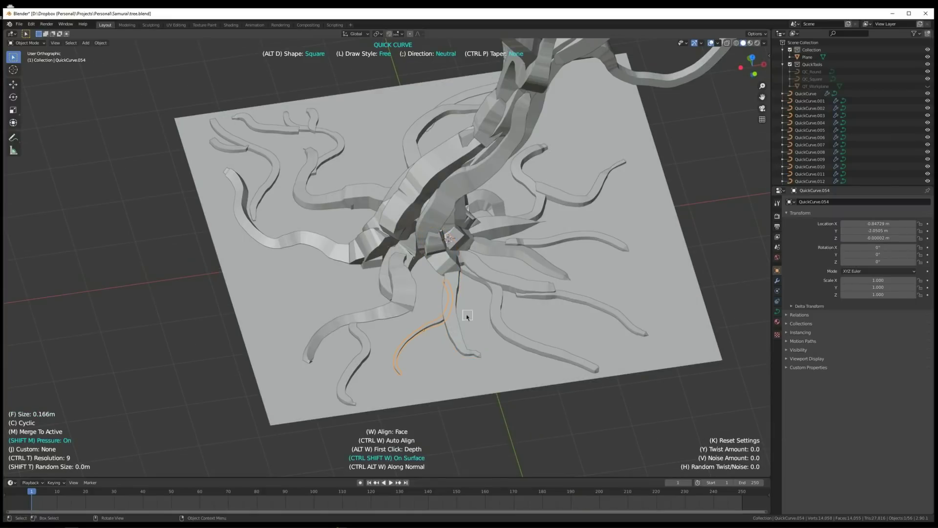
drag(532, 347, 569, 294)
middle_drag(569, 294, 507, 336)
drag(352, 366, 225, 400)
Set alignment to First Click Depth and draw fine twigs at the tip of the highest outer branch
middle_drag(507, 336, 543, 166)
key(ctrl+shift+w)
key(alt+w)
drag(552, 152, 587, 120)
key(w)
mouse_move(606, 88)
middle_down()
mouse_move(580, 130)
mouse_move(584, 153)
mouse_move(537, 104)
mouse_move(529, 238)
middle_up()
key(g)
scroll(547, 101, up, 4)
drag(573, 229, 602, 154)
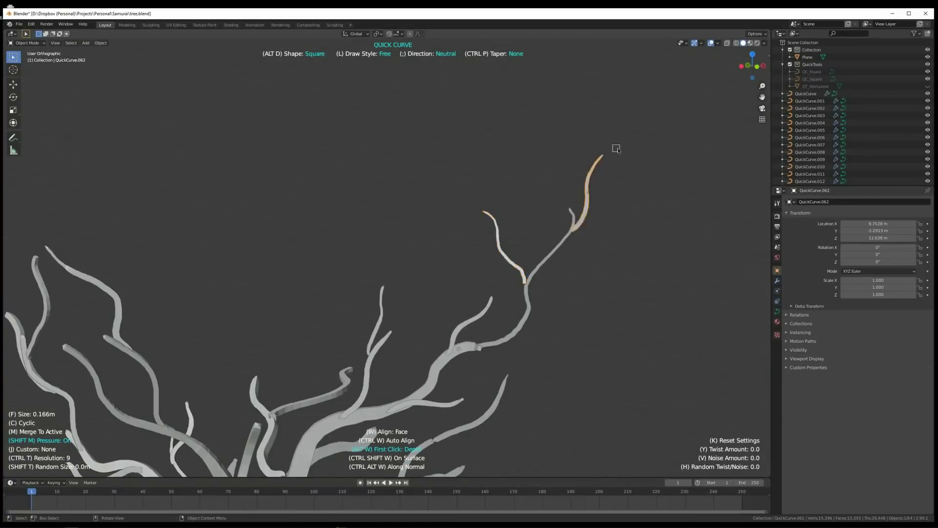
Draw two long fine twigs rising from the upper crown branches
shift+middle_drag(373, 329, 411, 236)
drag(408, 239, 425, 148)
mouse_move(424, 148)
middle_down()
mouse_move(401, 195)
mouse_move(394, 244)
middle_up()
drag(393, 266, 435, 101)
middle_drag(433, 147, 494, 161)
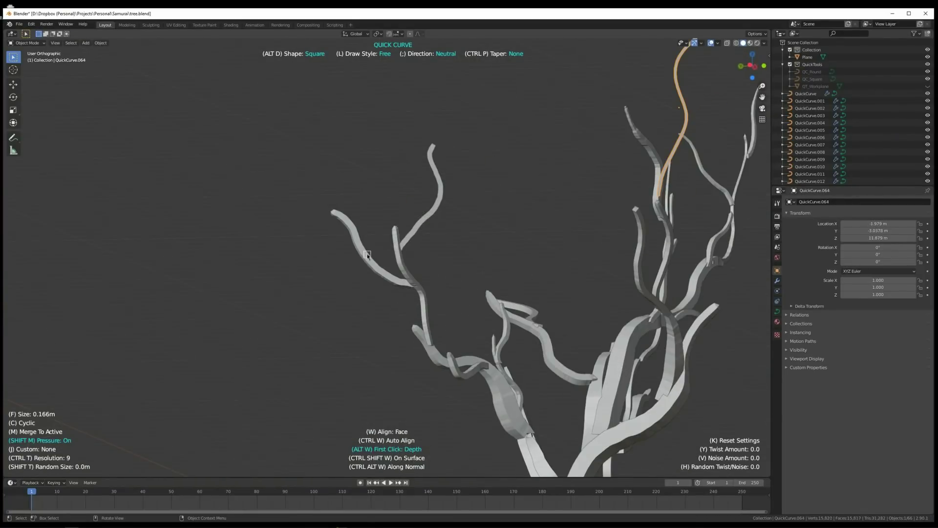
Draw three fine twigs growing from the outer side limb and its branches
drag(364, 252, 189, 172)
drag(433, 172, 345, 69)
middle_drag(345, 68, 430, 192)
drag(391, 377, 381, 335)
middle_drag(463, 354, 427, 300)
Draw two long fine twigs growing upward from the middle of the crown
drag(488, 269, 450, 151)
middle_drag(486, 199, 465, 181)
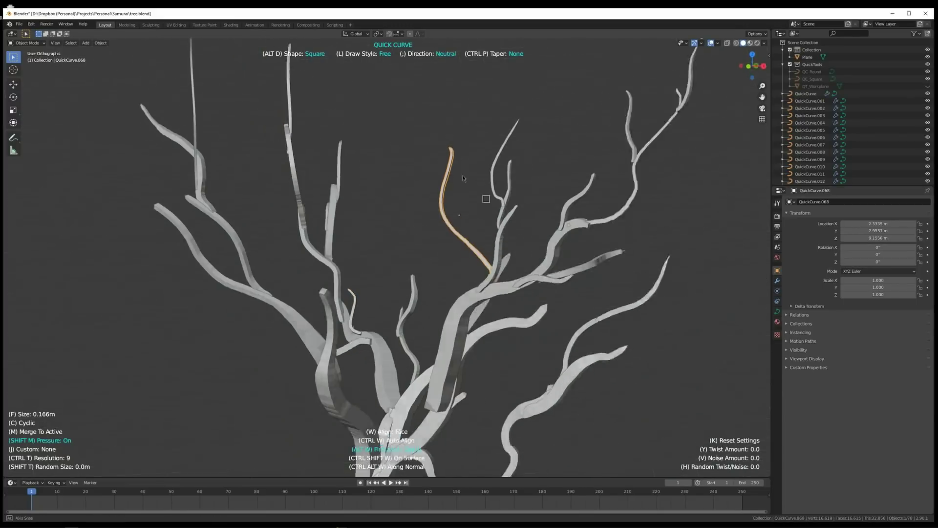
drag(457, 212, 390, 95)
mouse_move(429, 167)
middle_down()
mouse_move(464, 173)
mouse_move(518, 215)
middle_up()
Draw three fine twigs on the outer branches of the main limb, filling the gaps in the crown
drag(515, 239, 537, 172)
middle_drag(557, 204, 498, 254)
drag(471, 282, 509, 236)
middle_drag(534, 243, 547, 235)
drag(532, 262, 616, 168)
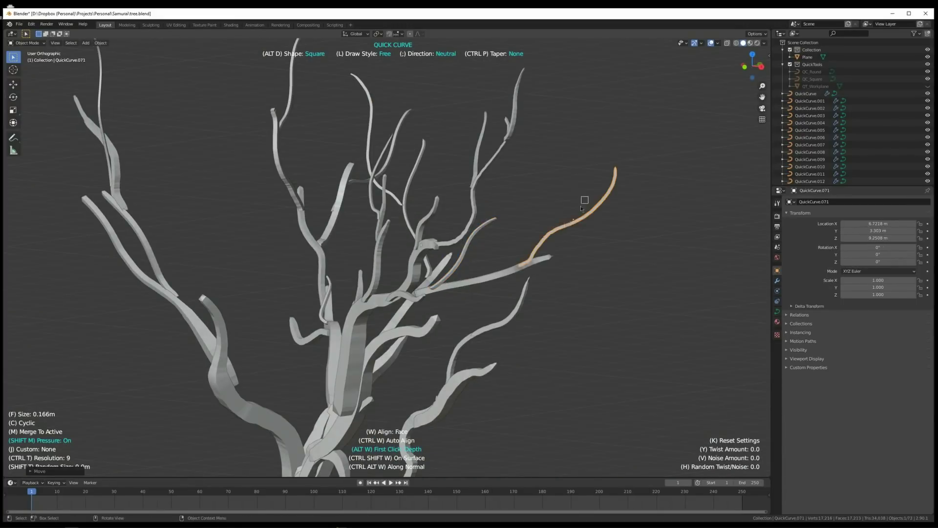
middle_drag(585, 199, 489, 171)
scroll(386, 254, down, 5)
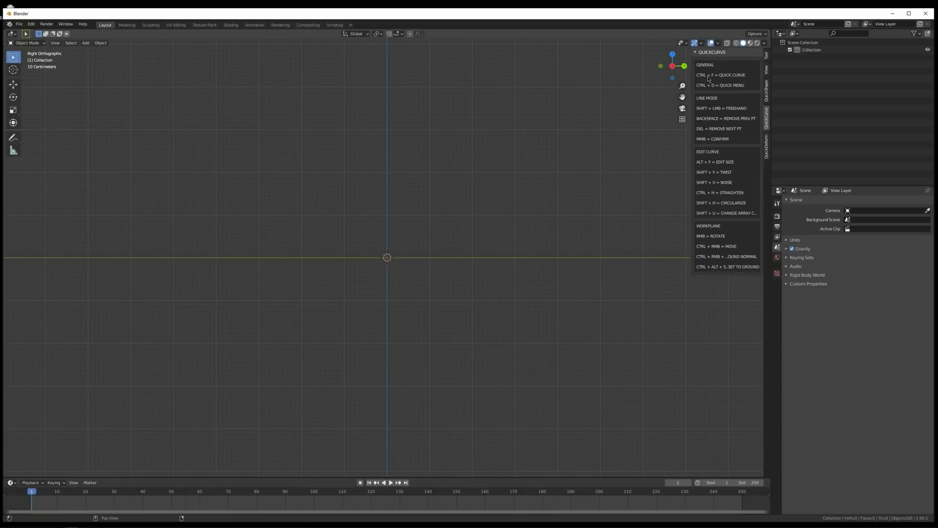
Start Quick Curve in the empty scene and draw three overlapping horizontal round curves with a bent curve and an angled piece below
key(ctrl+f)
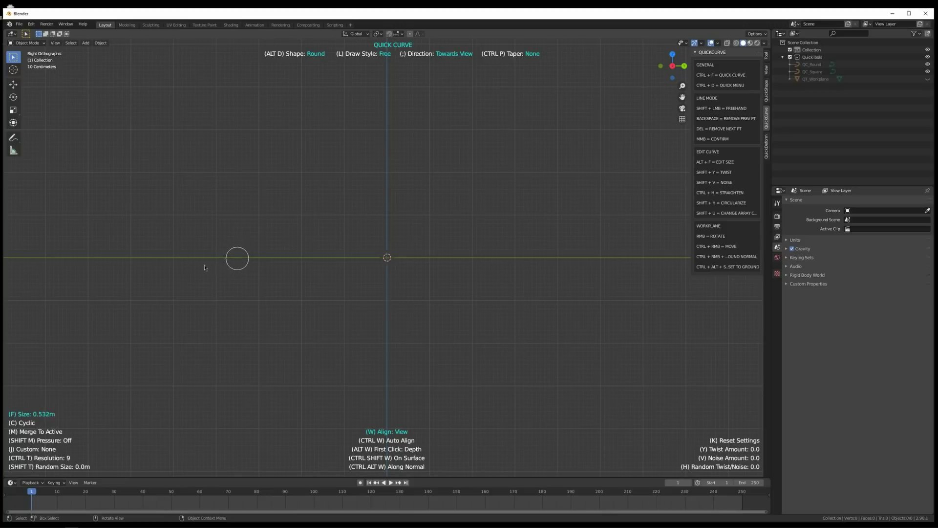
drag(260, 217, 511, 209)
drag(286, 224, 532, 222)
drag(342, 235, 532, 238)
drag(419, 257, 382, 331)
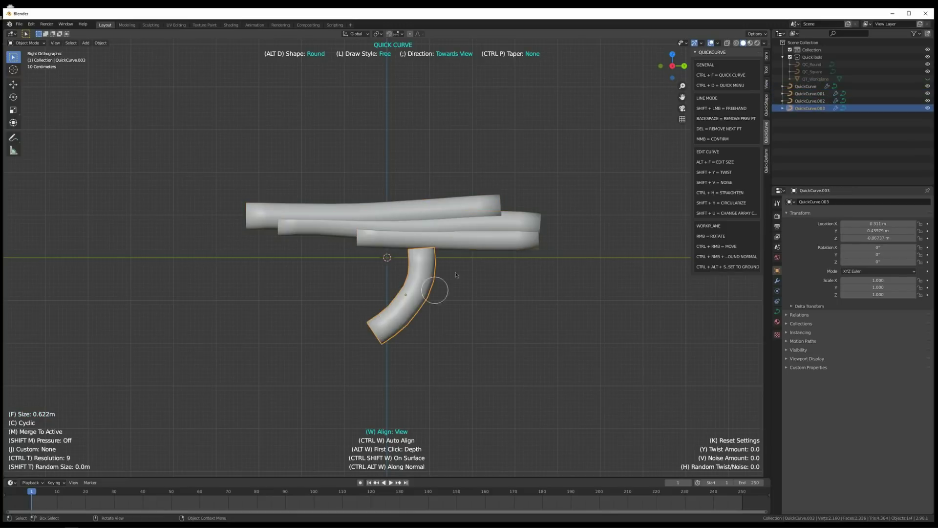
drag(476, 244, 533, 318)
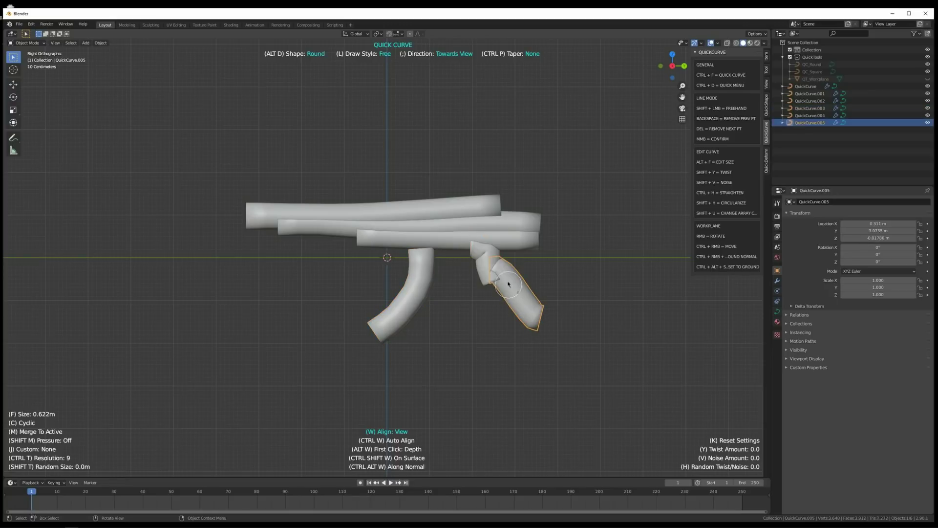
Draw a short round curve beside the angled grip piece and several longer curves forming a closed stock frame behind the body
drag(491, 259, 523, 291)
drag(523, 245, 581, 227)
drag(512, 223, 666, 218)
drag(658, 227, 654, 273)
drag(647, 281, 527, 247)
drag(598, 238, 541, 225)
Draw a scope-like curve with a small mount above the body, one thick front curve and two thin barrel curves
mouse_move(406, 179)
mouse_down()
mouse_move(548, 177)
mouse_move(543, 193)
mouse_up()
drag(467, 182, 488, 182)
drag(359, 224, 202, 233)
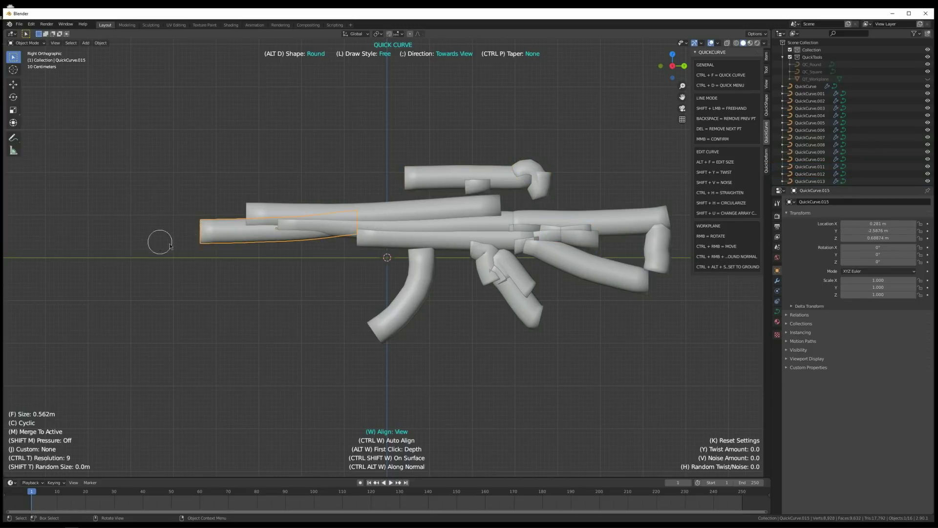
drag(288, 226, 152, 226)
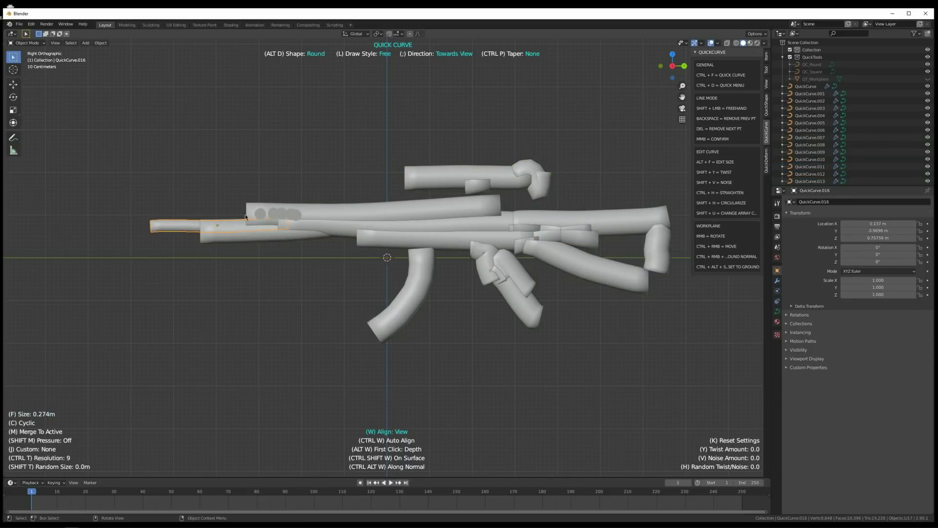
drag(246, 216, 128, 221)
Move the thick front curve about 0.3 m back toward the body and select the upper thin barrel curve
click(212, 238)
key(g)
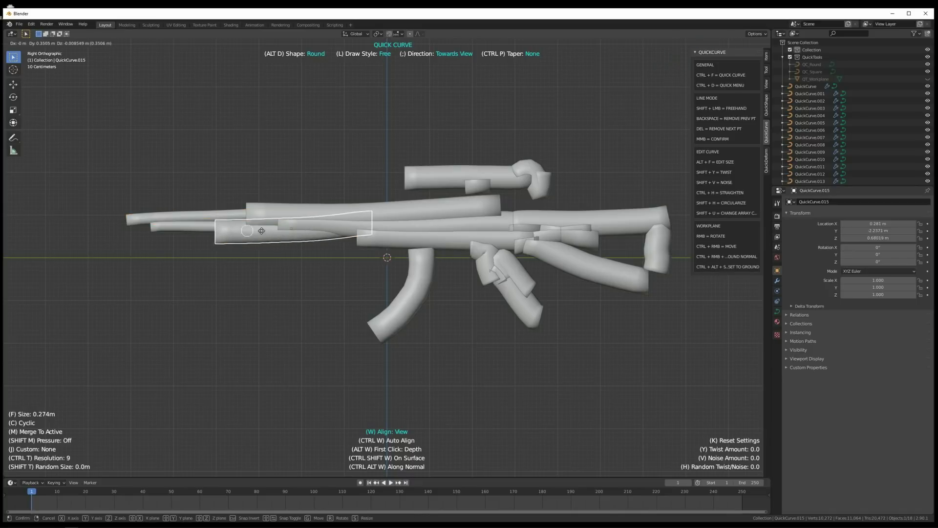
click(259, 233)
key(r)
key(Escape)
click(190, 217)
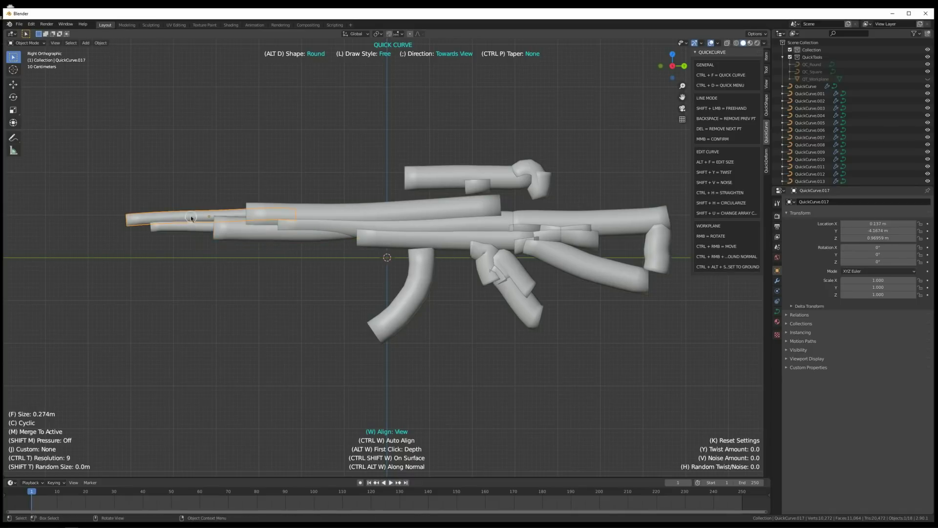
mouse_move(368, 266)
middle_down()
mouse_move(418, 281)
mouse_move(485, 221)
mouse_move(476, 222)
mouse_move(577, 227)
mouse_move(310, 228)
mouse_move(431, 228)
mouse_move(367, 274)
middle_up()
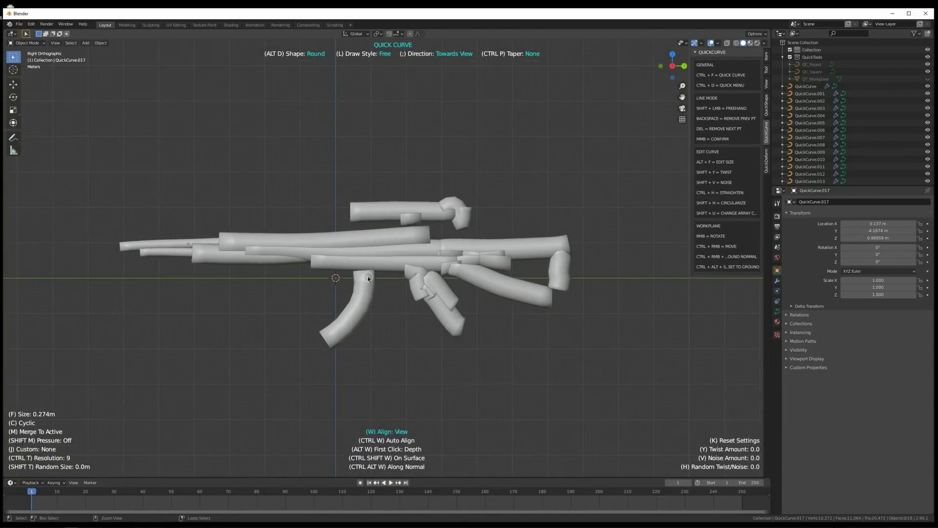
Delete all curves in the scene
key(a)
key(Delete)
shift+middle_drag(327, 234, 388, 211)
scroll(380, 230, up, 1)
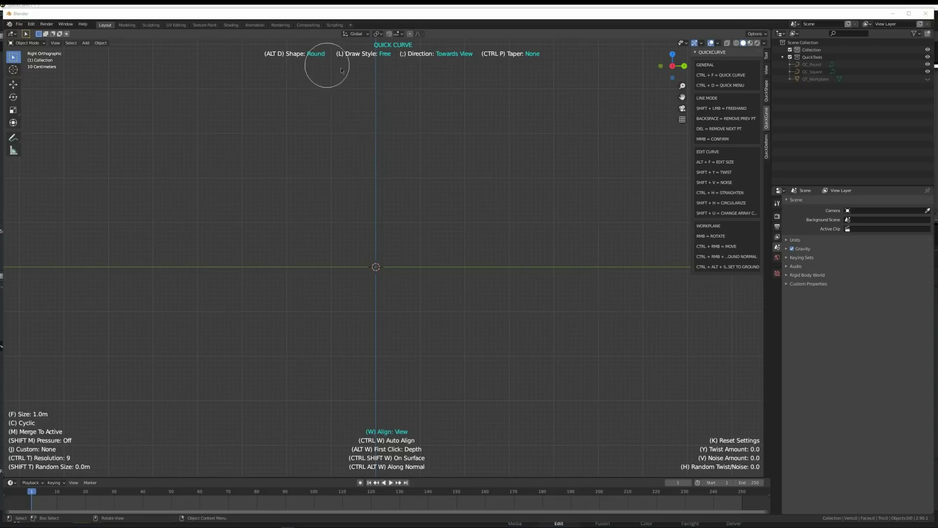
Draw and undo a wavy round curve of 1 m size, then draw three separate curves with the Square shape
mouse_move(293, 182)
mouse_down()
mouse_move(389, 212)
mouse_move(469, 324)
mouse_up()
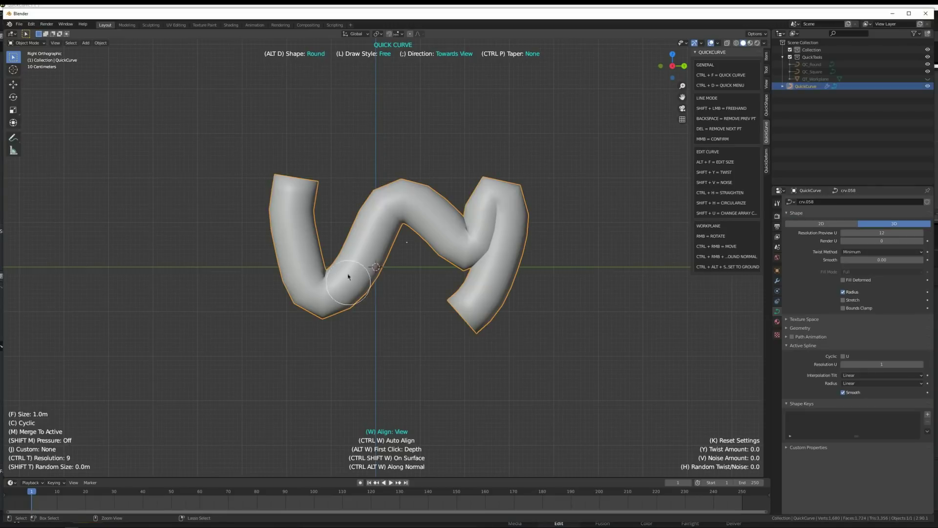
key(ctrl+z)
key(alt+d)
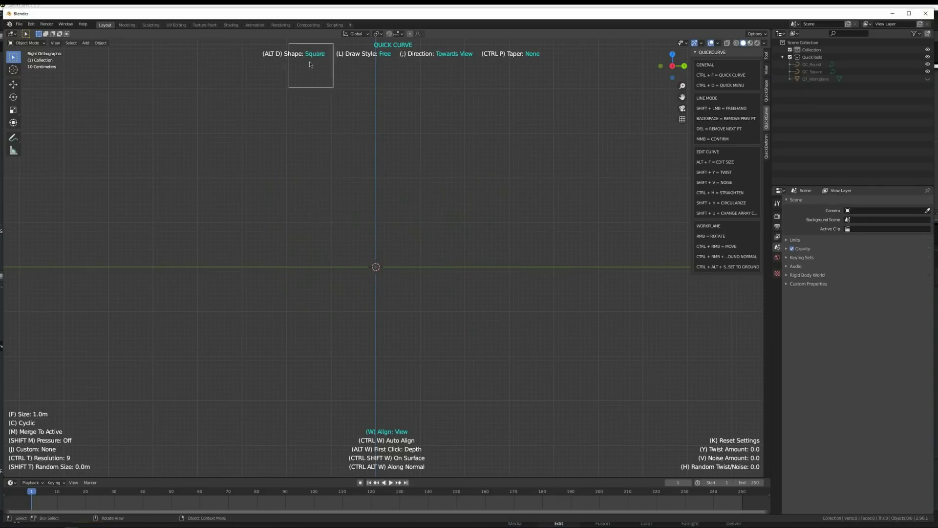
drag(294, 197, 298, 303)
drag(363, 188, 496, 179)
drag(532, 140, 542, 335)
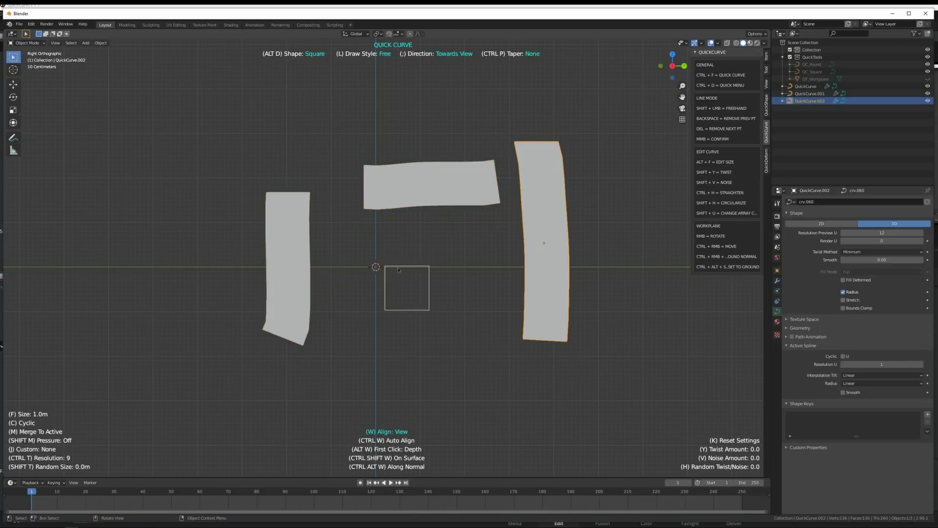
Delete the three square curves
mouse_move(404, 283)
middle_down()
mouse_move(471, 262)
mouse_move(394, 257)
middle_up()
key(a)
key(Delete)
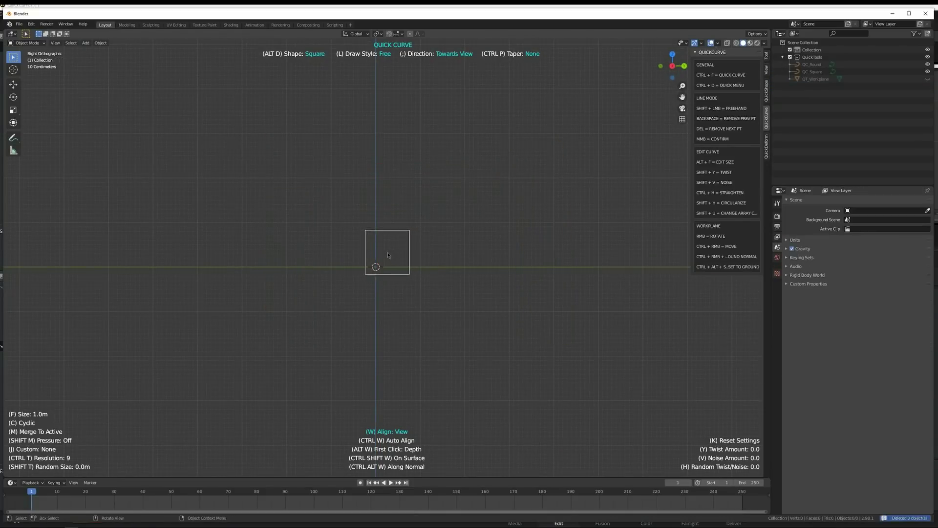
Draw a vertical curve with the Round shape and another with the Square shape on either side of the origin
key(ctrl+d)
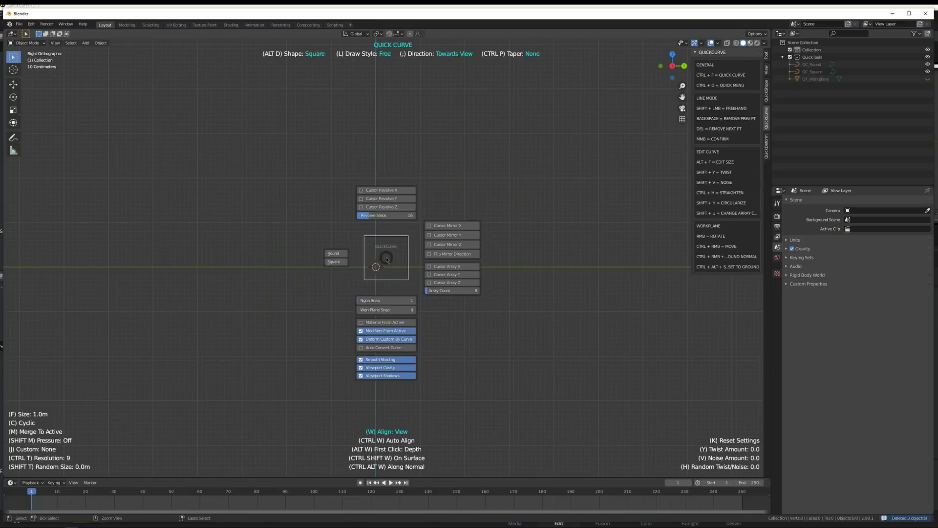
click(335, 254)
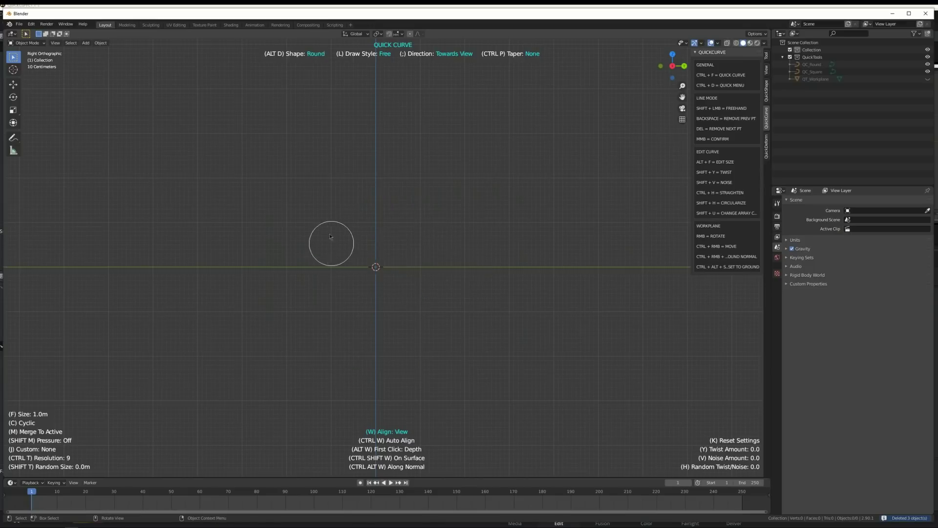
drag(322, 218, 330, 339)
key(ctrl+d)
click(330, 288)
drag(449, 223, 440, 342)
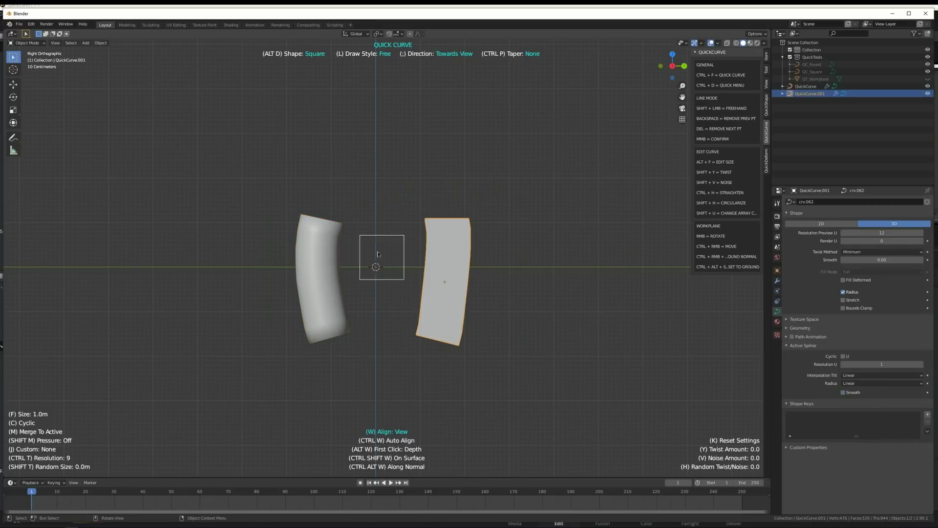
Draw two more Round curves and one more Square curve, then delete all five curves
key(alt+d)
drag(384, 147, 386, 271)
drag(526, 130, 538, 247)
key(alt+d)
drag(484, 277, 497, 406)
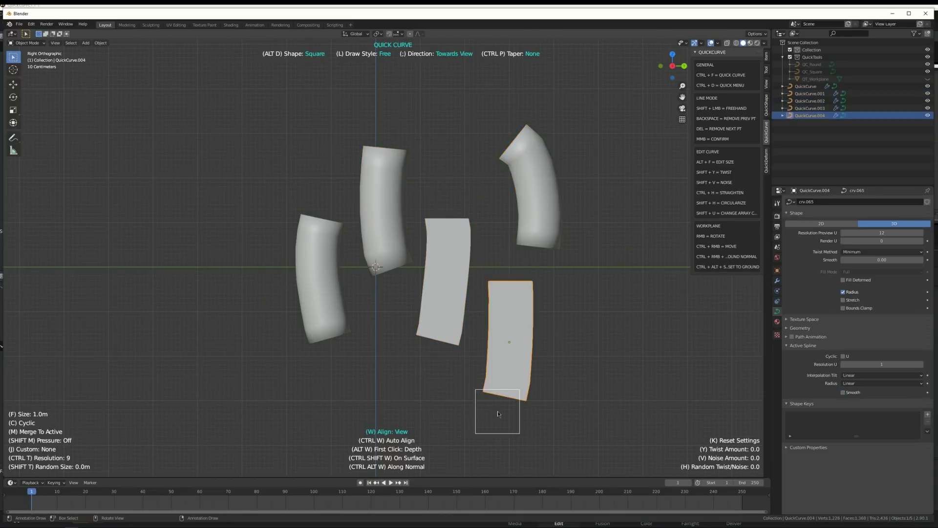
key(a)
key(Delete)
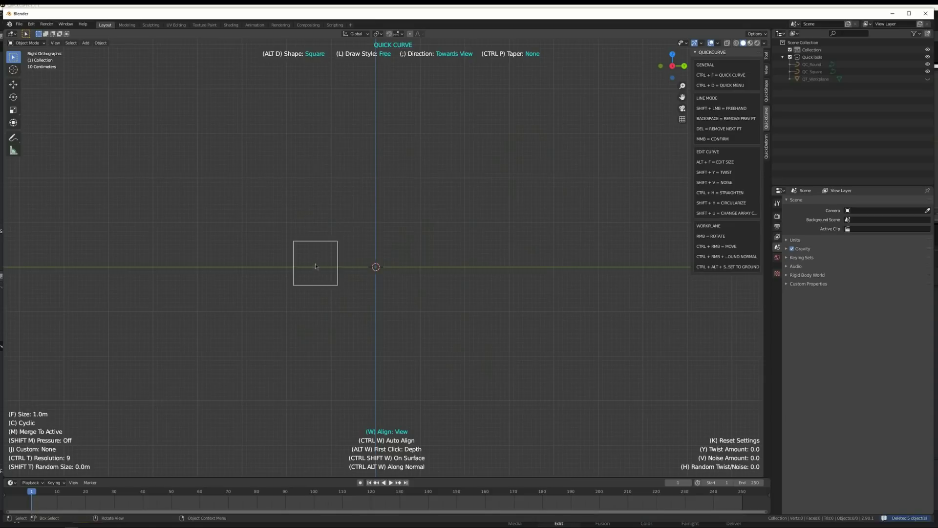
Draw two long freehand square curves across the empty scene and remove them
mouse_move(249, 313)
mouse_down()
mouse_move(249, 279)
mouse_move(464, 372)
mouse_move(635, 156)
mouse_move(631, 274)
mouse_up()
mouse_move(541, 316)
mouse_down()
mouse_move(293, 362)
mouse_move(297, 389)
mouse_up()
key(ctrl+z)
key(Delete)
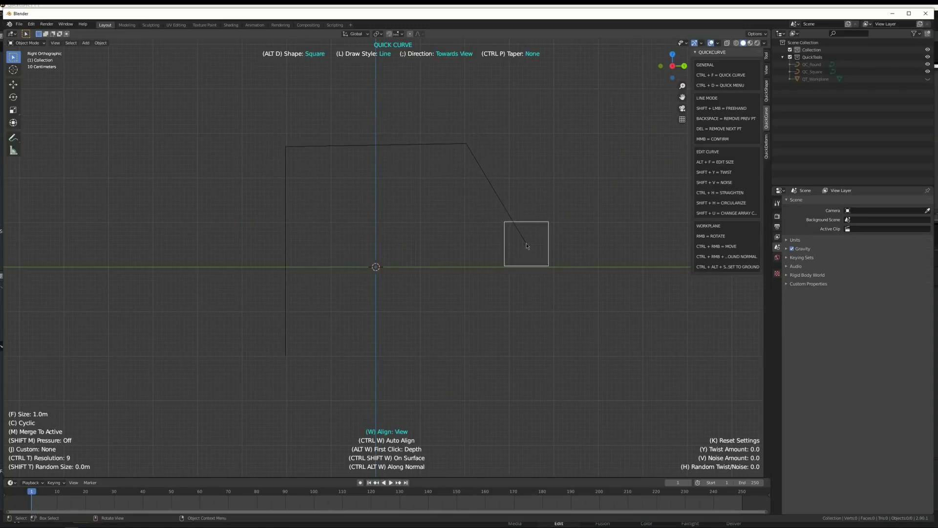
Draw a nearly closed five-sided square curve point by point in the Line draw style and undo it
click(459, 377)
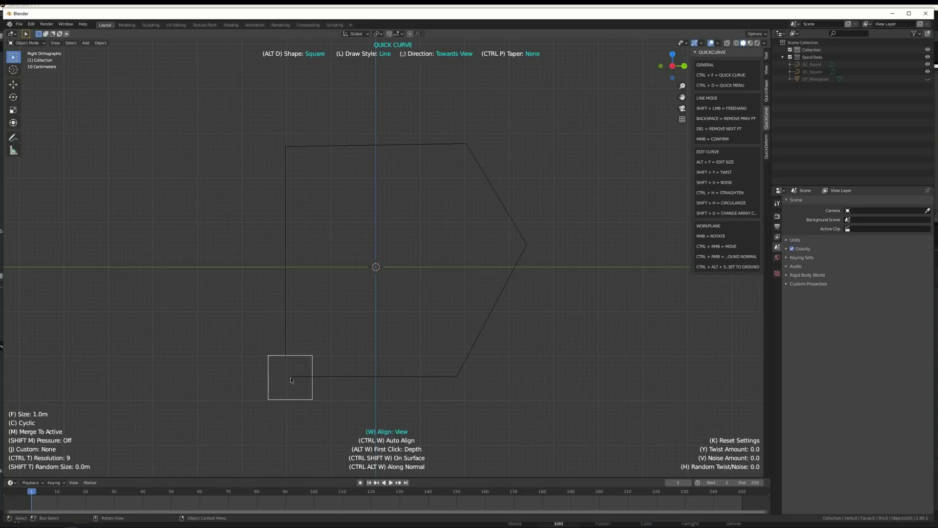
middle_click(290, 378)
key(ctrl+z)
Draw a straight vertical two-point square curve in the Line draw style and undo it
click(285, 369)
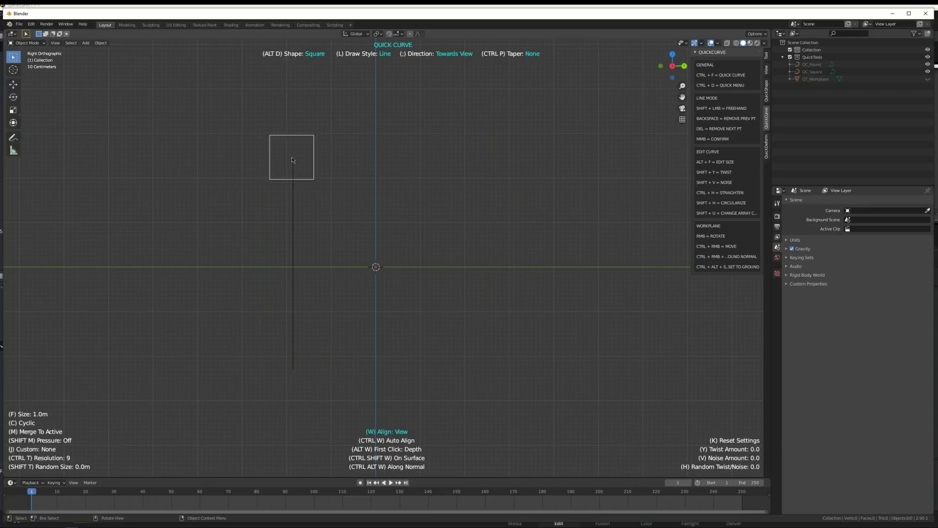
middle_click(291, 159)
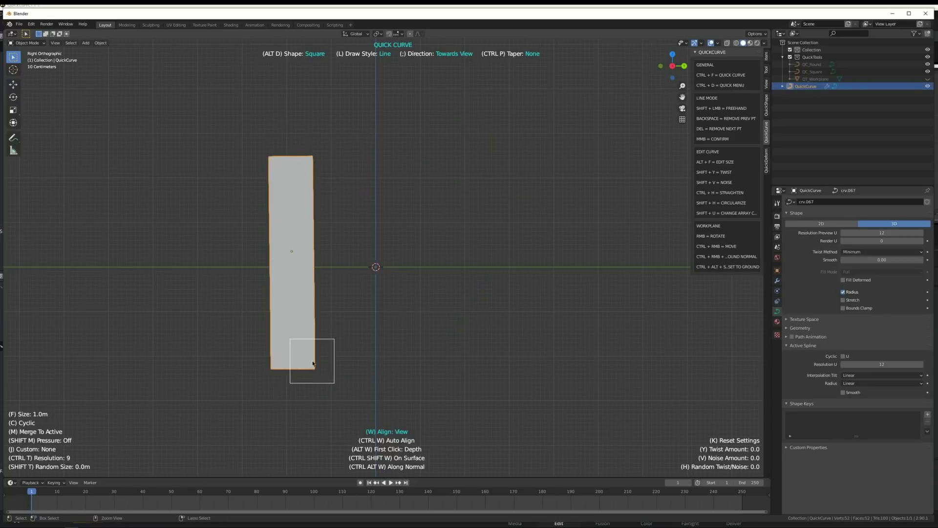
key(ctrl+z)
Draw an angular multi-point square curve in the Line style, dropping its first point, and delete the finished curve
click(288, 360)
click(289, 192)
click(477, 138)
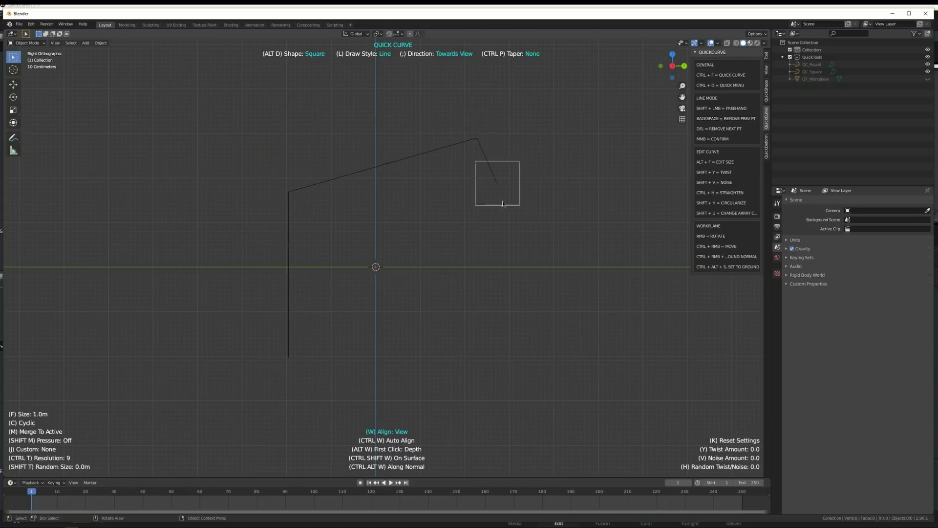
click(596, 295)
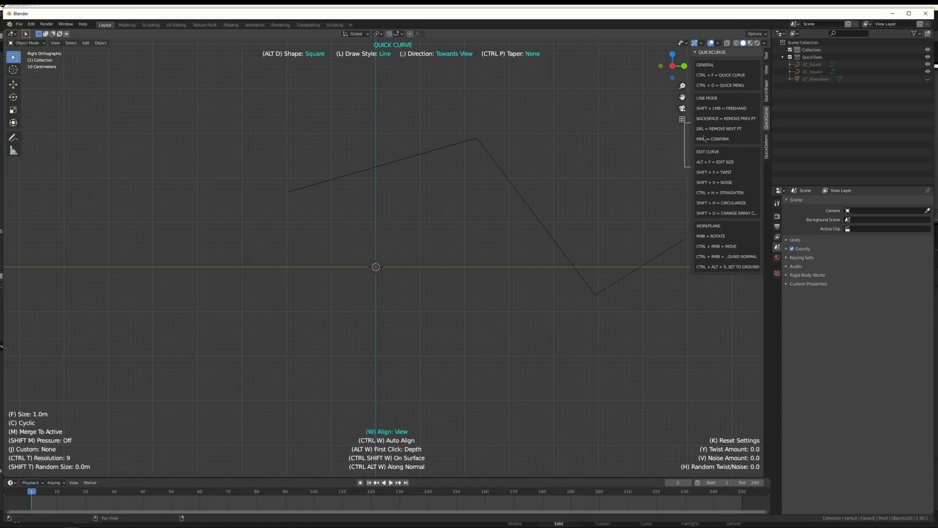
middle_click(396, 307)
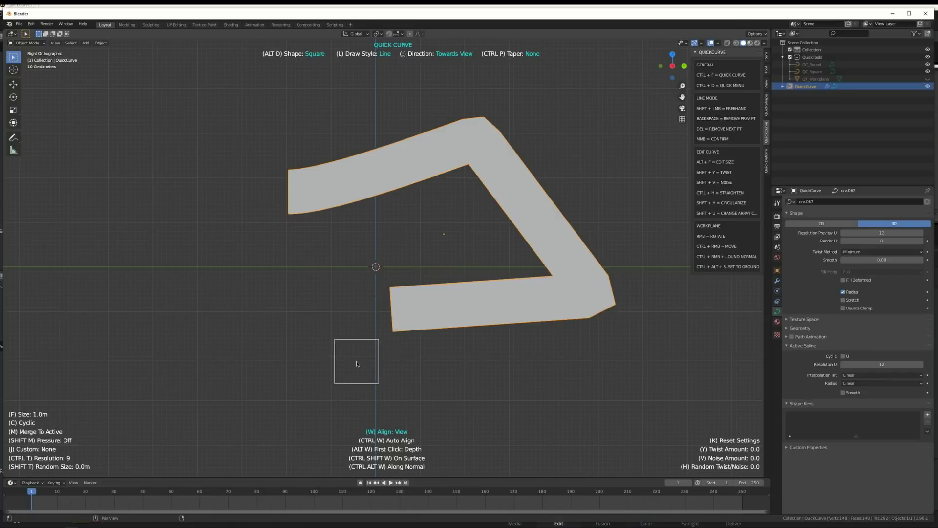
key(Delete)
Draw a Line-style square curve combining straight segments with a freehand arch, then delete it
click(299, 367)
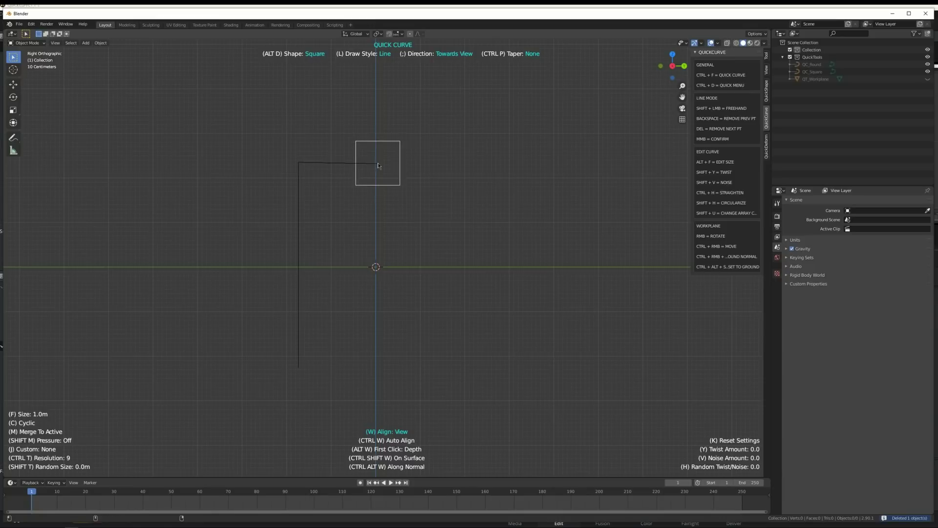
click(435, 93)
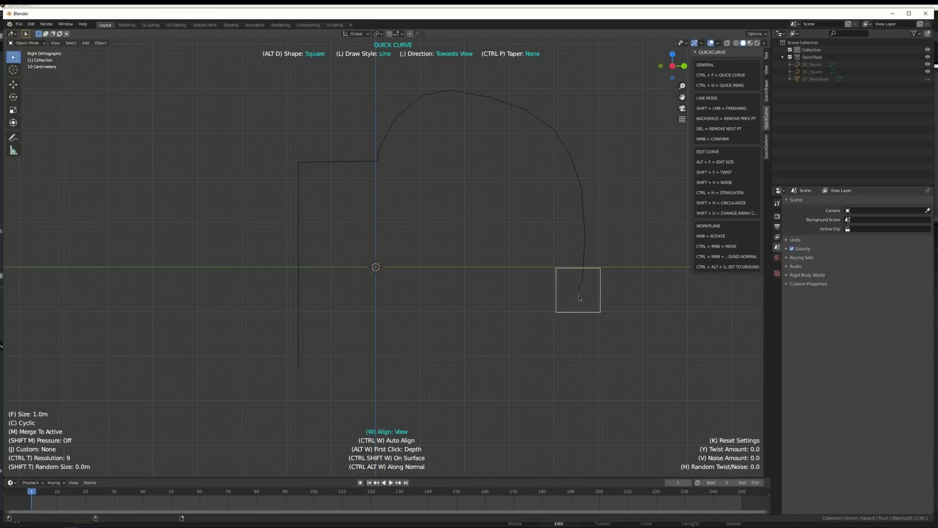
middle_click(577, 388)
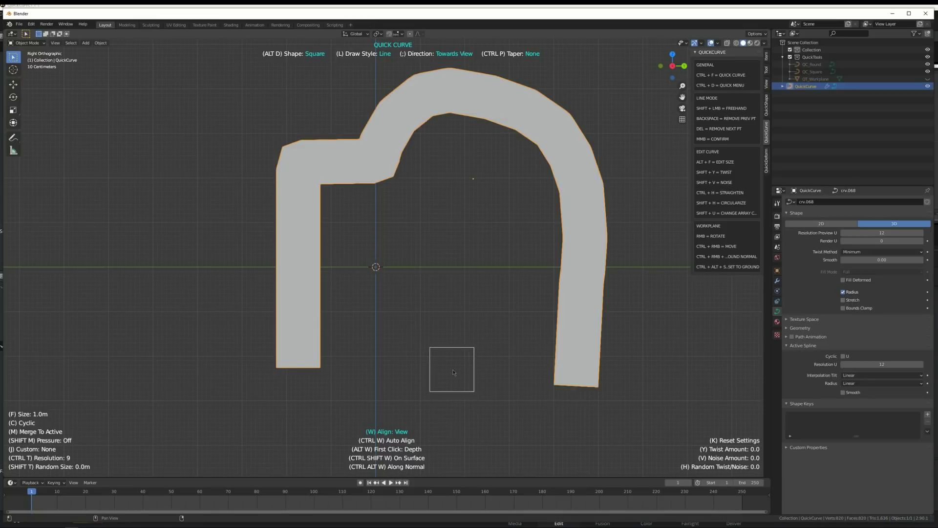
key(Delete)
Set the shape to Round, the draw style to Free and the size to 2.296 m, then draw and undo a horizontal test curve
key(alt+d)
key(l)
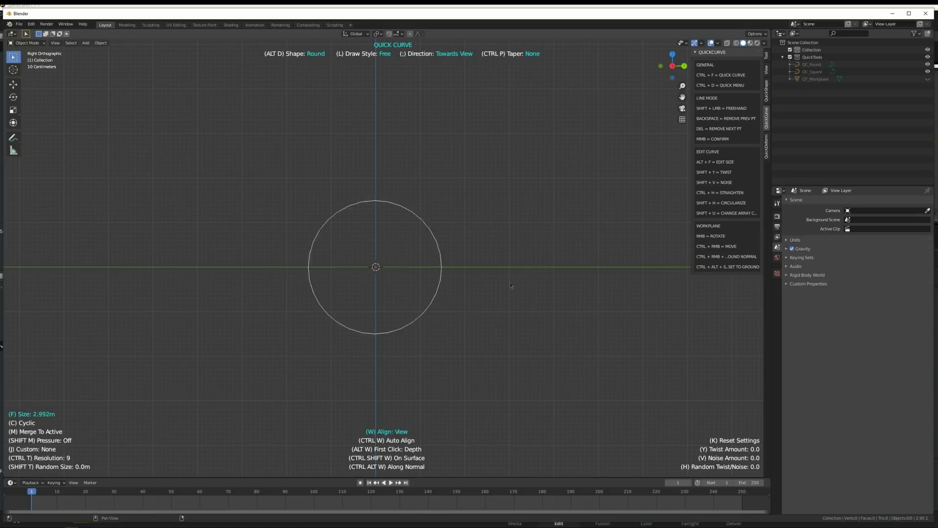
click(424, 286)
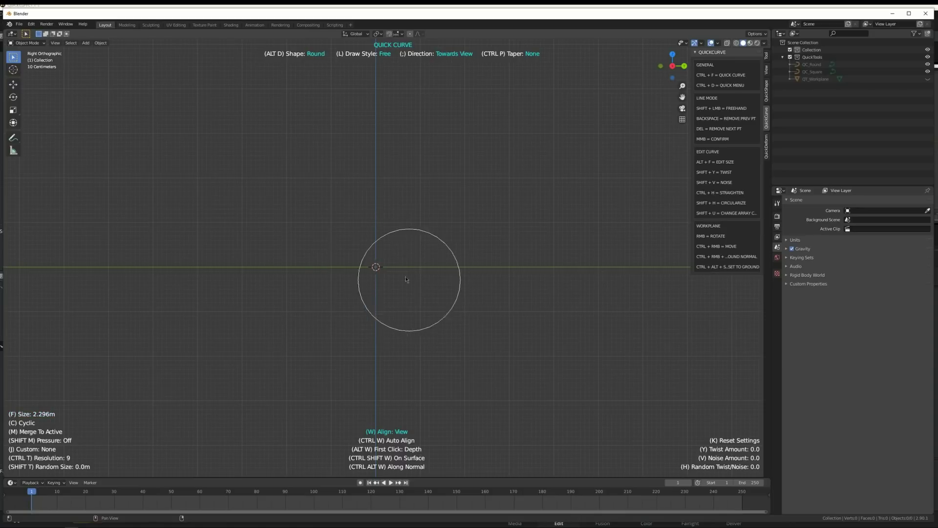
drag(319, 273, 595, 253)
key(ctrl+z)
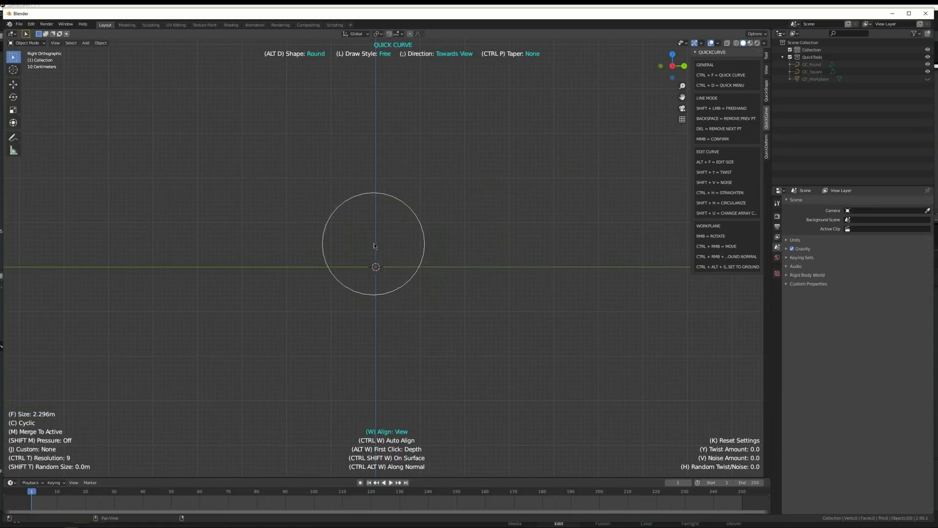
Set the curve size to 1.096 m, draw a vertical round curve through the origin and inspect it from above
key(f)
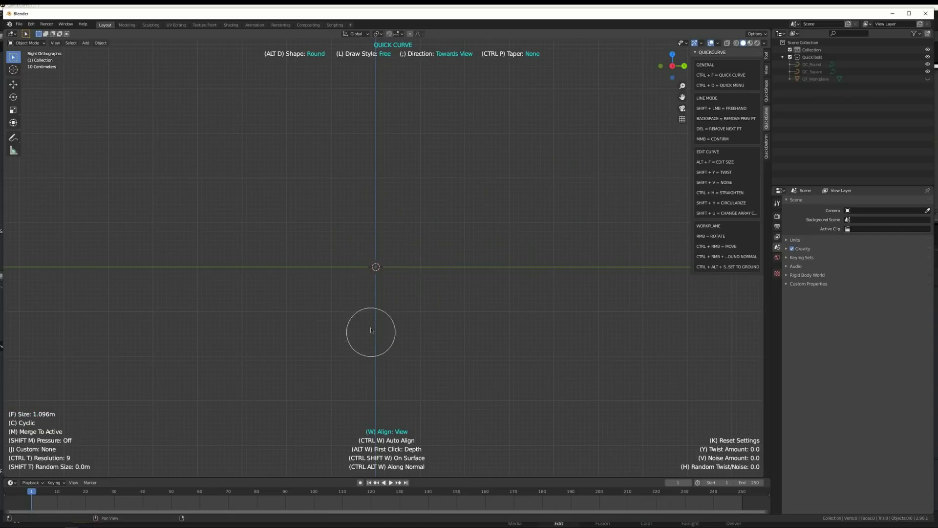
drag(371, 330, 380, 173)
mouse_move(360, 272)
middle_down()
mouse_move(339, 240)
mouse_move(371, 230)
middle_up()
key(alt+a)
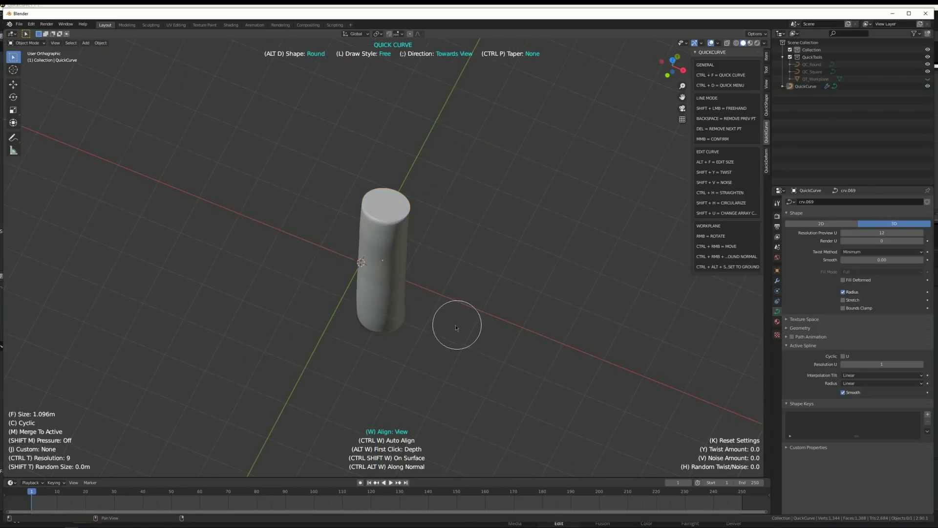
mouse_move(455, 328)
middle_down()
mouse_move(378, 277)
mouse_move(412, 277)
middle_up()
shift+click(381, 271)
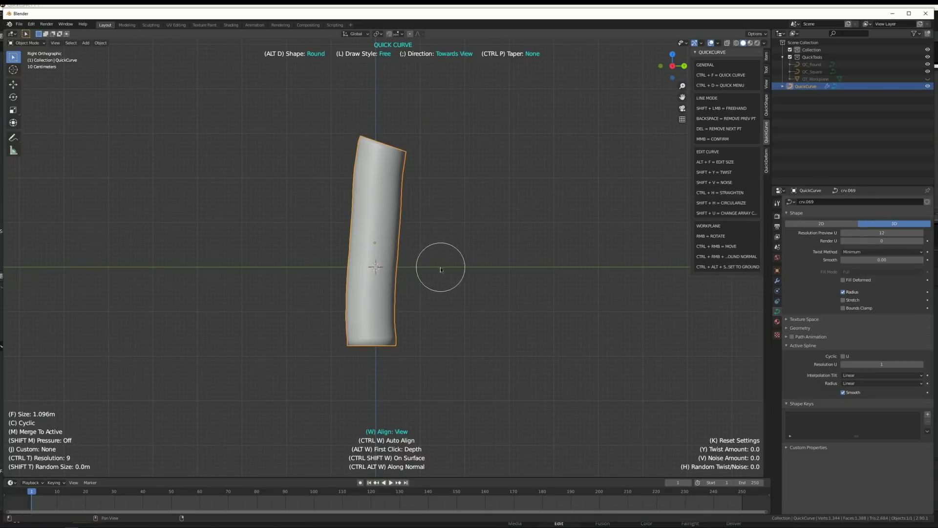
Set the direction to Away From View, draw a second vertical round curve beside the first and compare their placement
key(semicolon)
drag(463, 334, 466, 171)
middle_drag(467, 171, 471, 203)
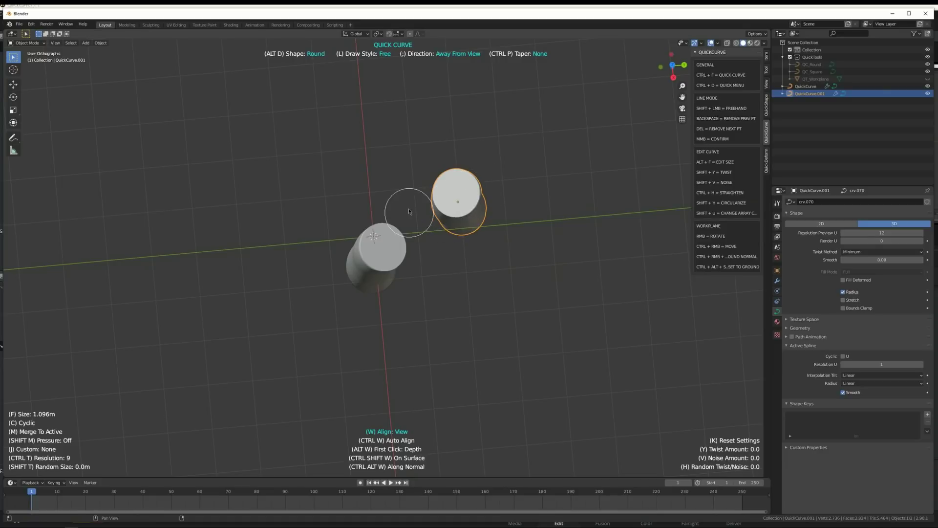
click(389, 259)
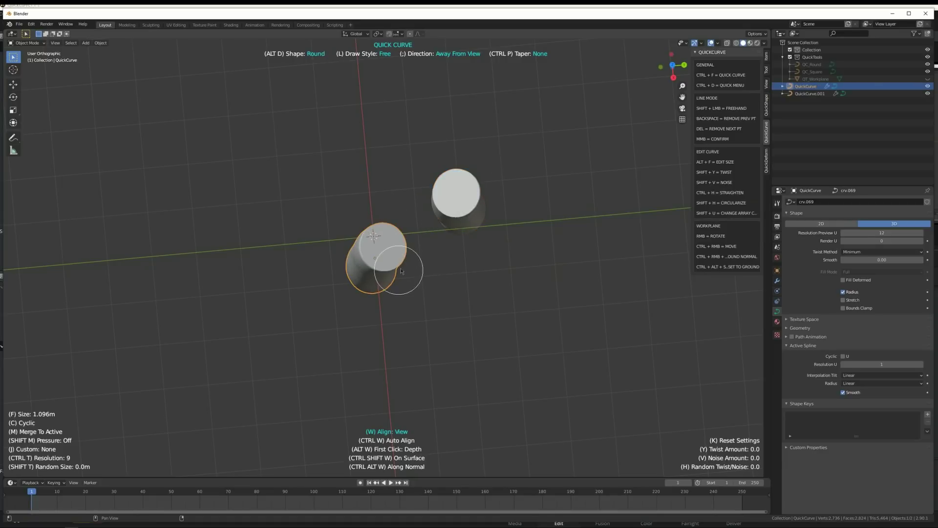
middle_drag(389, 257, 461, 218)
alt+middle_drag(452, 271, 398, 241)
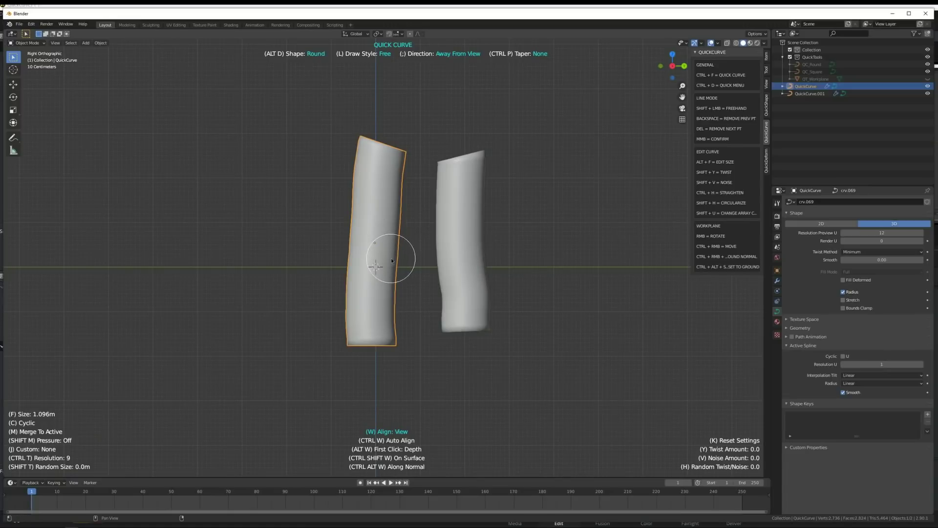
Set the direction to Neutral and draw a third vertical round curve on the other side of the first one
key(semicolon)
drag(284, 334, 267, 151)
mouse_move(301, 207)
middle_down()
mouse_move(305, 306)
mouse_move(296, 219)
middle_up()
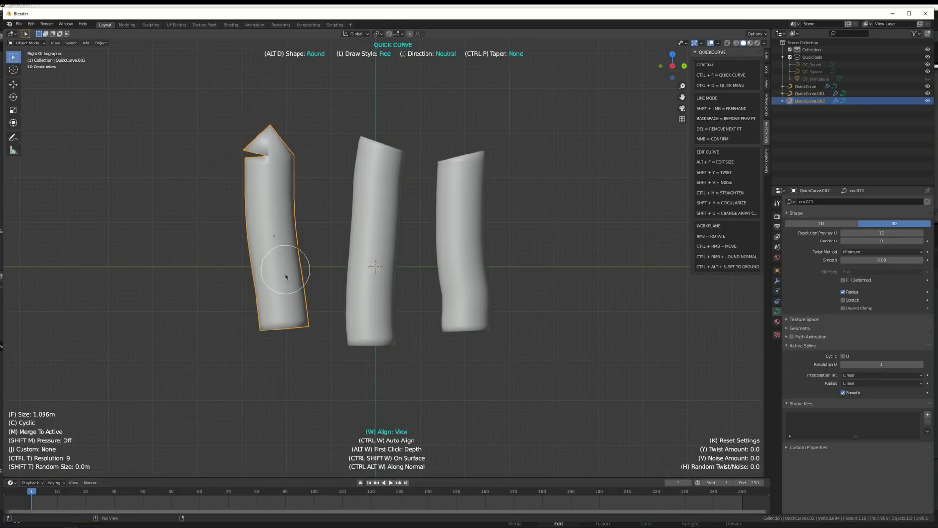
Delete the third vertical curve, redraw it in the same place and compare the three curves from above
key(Delete)
drag(281, 341, 294, 152)
middle_drag(302, 243, 300, 328)
middle_drag(295, 289, 292, 305)
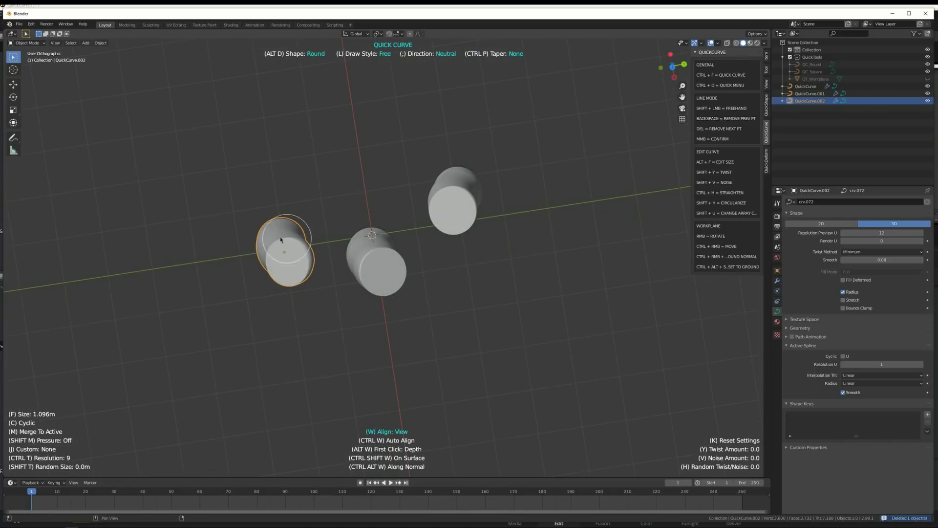
middle_drag(284, 239, 313, 190)
Delete all the curves and set the direction to Towards View
key(a)
key(Delete)
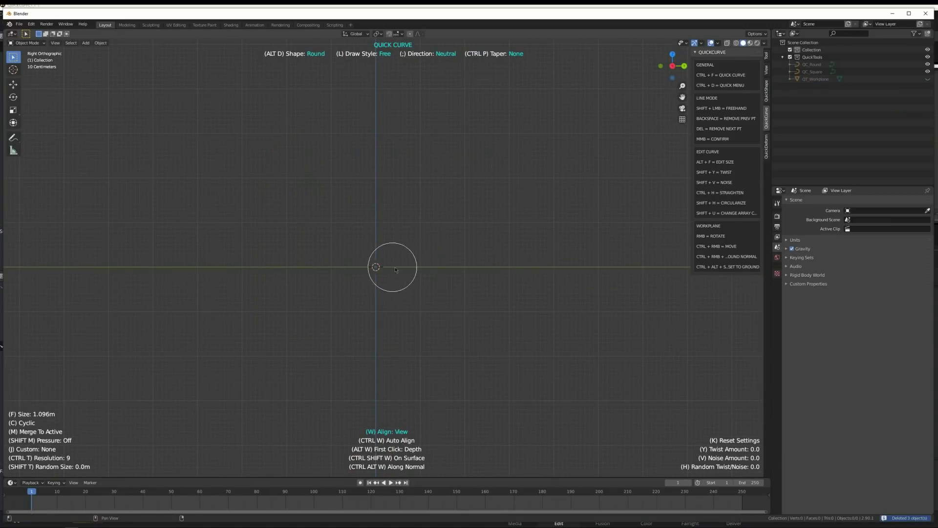
key(semicolon)
Turn Pressure on, draw a winding freehand test curve, undo it and turn Pressure off again
key(ctrl+p)
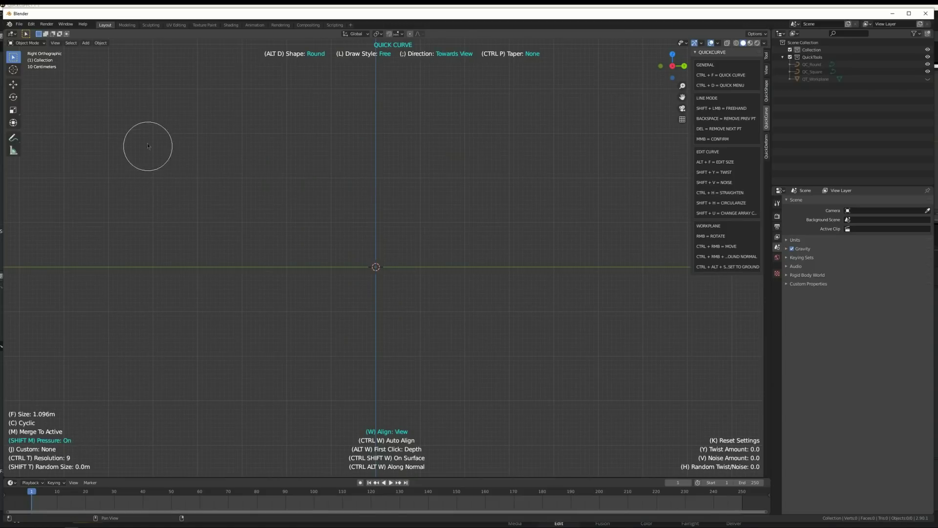
mouse_move(146, 138)
mouse_down()
mouse_move(147, 215)
mouse_move(229, 287)
mouse_move(362, 152)
mouse_move(488, 181)
mouse_move(449, 420)
mouse_move(564, 388)
mouse_up()
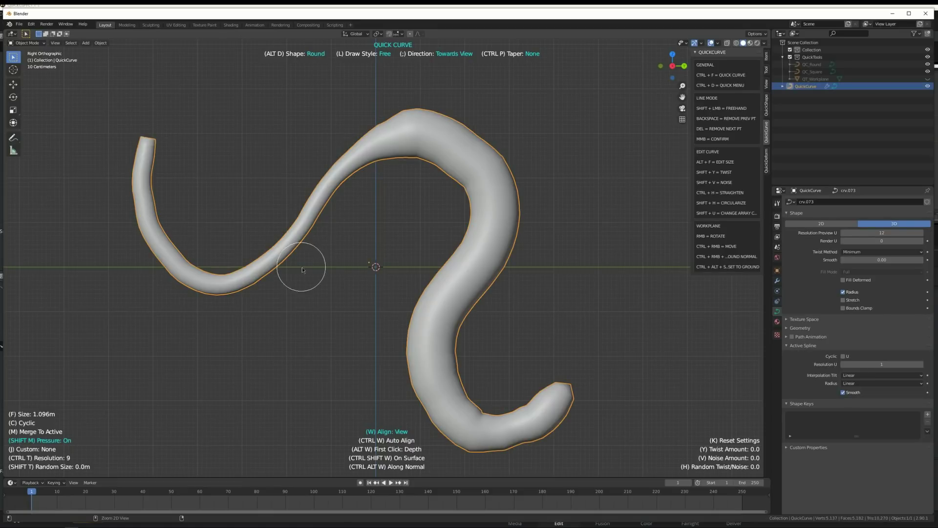
key(ctrl+z)
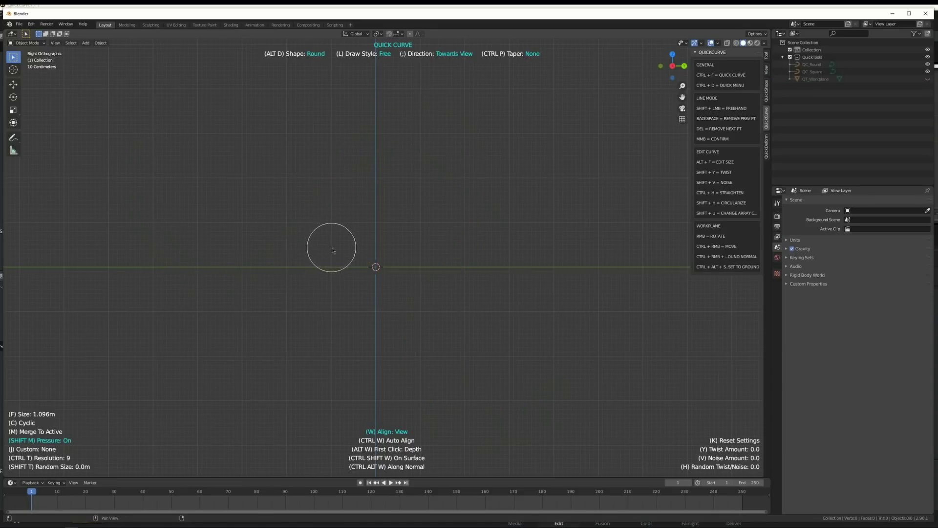
key(shift+m)
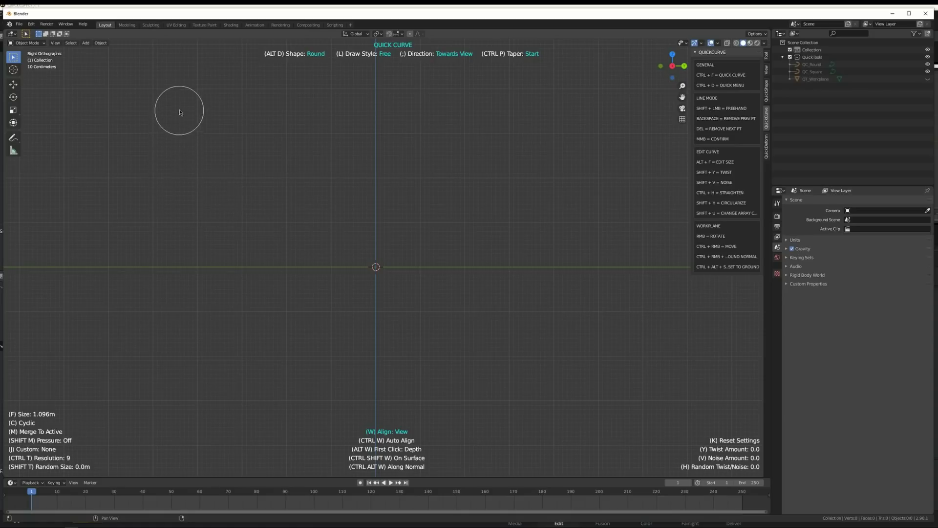
Draw one long vertical curve with the taper set to Start and a second beside it with the taper set to End
mouse_move(180, 102)
mouse_down()
mouse_move(199, 283)
mouse_move(247, 384)
mouse_up()
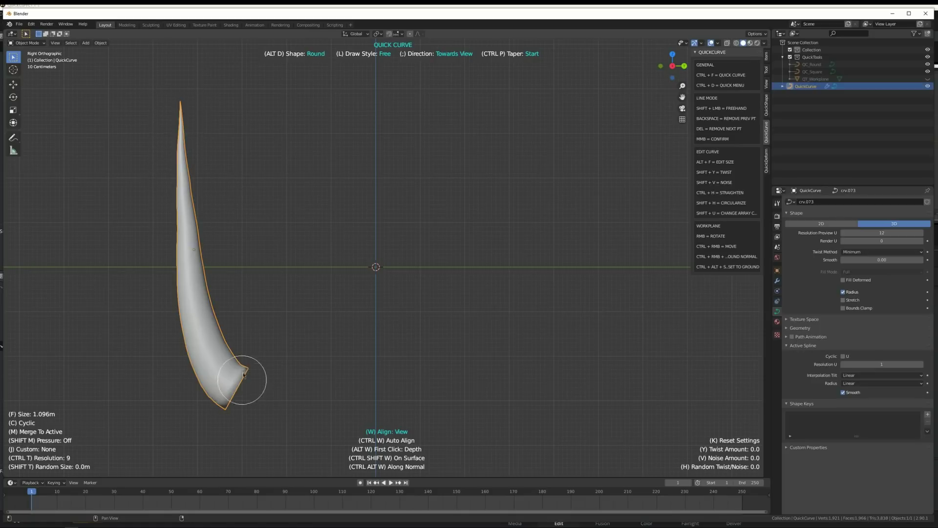
key(ctrl+p)
drag(360, 102, 385, 391)
Draw a third vertical curve with the next taper option, delete all the curves and reset the taper to None
key(ctrl+p)
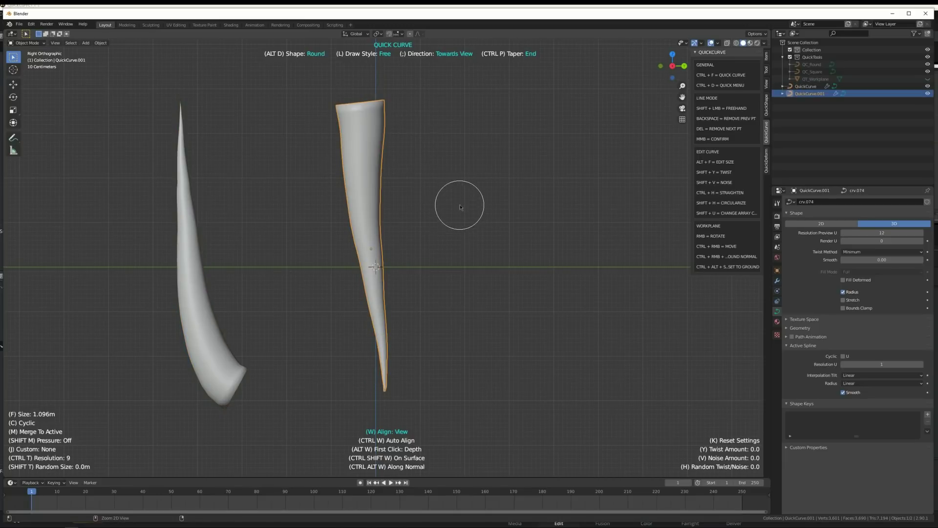
mouse_move(498, 378)
mouse_down()
mouse_move(503, 168)
mouse_move(571, 101)
mouse_up()
key(a)
key(Delete)
key(ctrl+p)
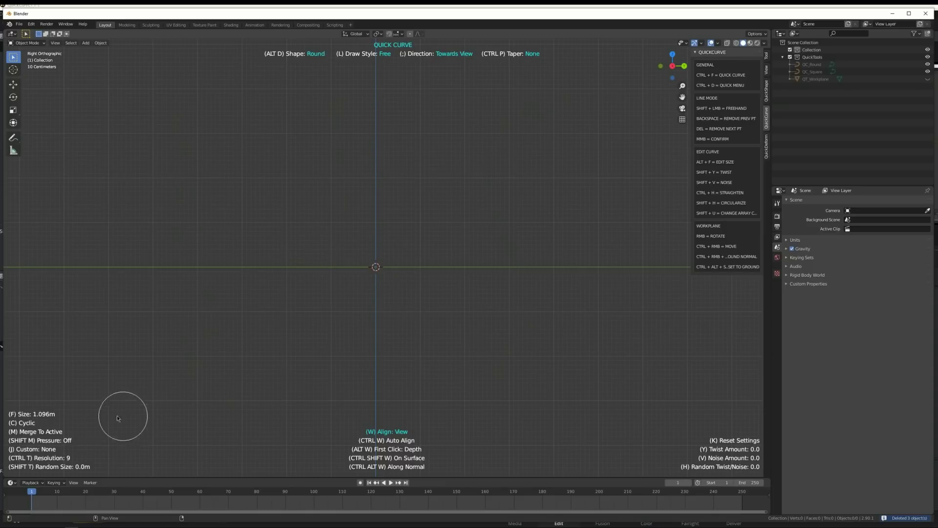
Draw three closed loop curves with Cyclic on and delete them all
mouse_move(386, 147)
mouse_down()
mouse_move(315, 377)
mouse_move(386, 149)
mouse_up()
mouse_move(487, 173)
mouse_down()
mouse_move(526, 126)
mouse_move(471, 176)
mouse_up()
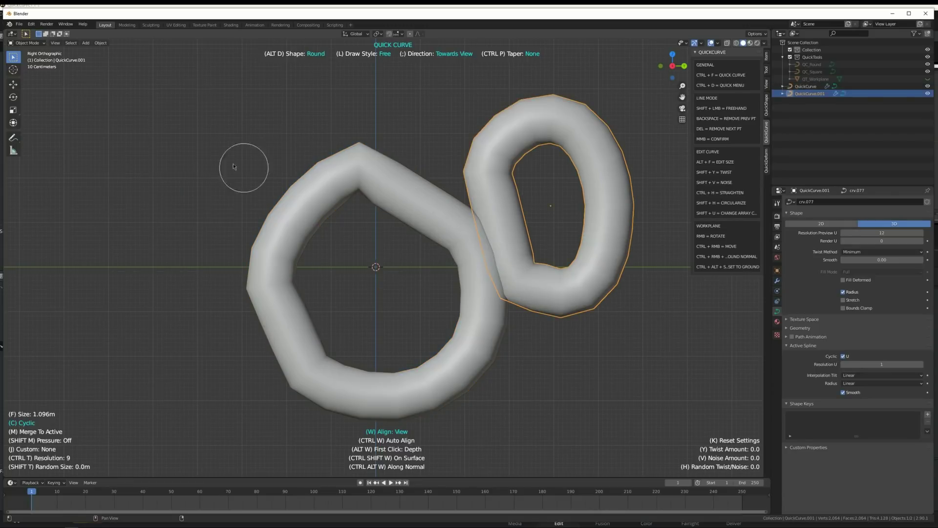
drag(241, 163, 291, 293)
key(Delete)
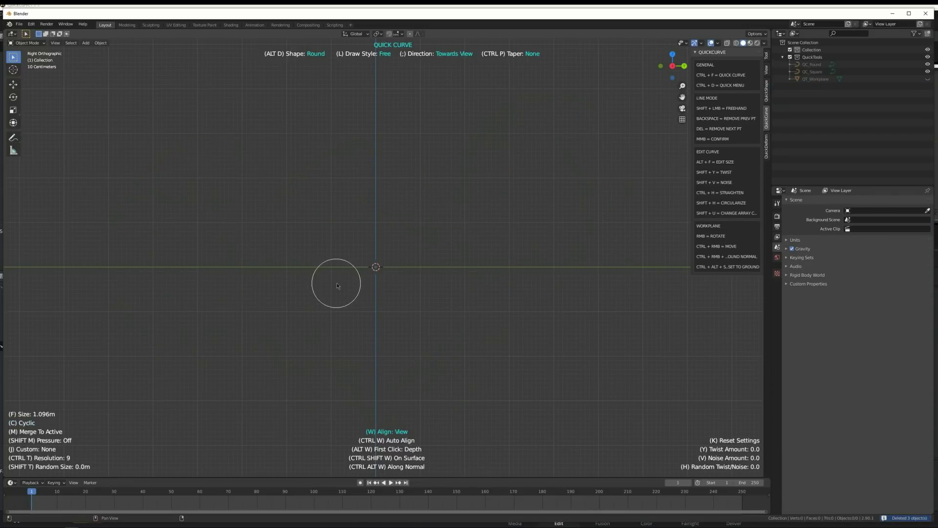
Set the curve size to 0.676 m, draw a vertical test curve with Cyclic off and undo it
key(f)
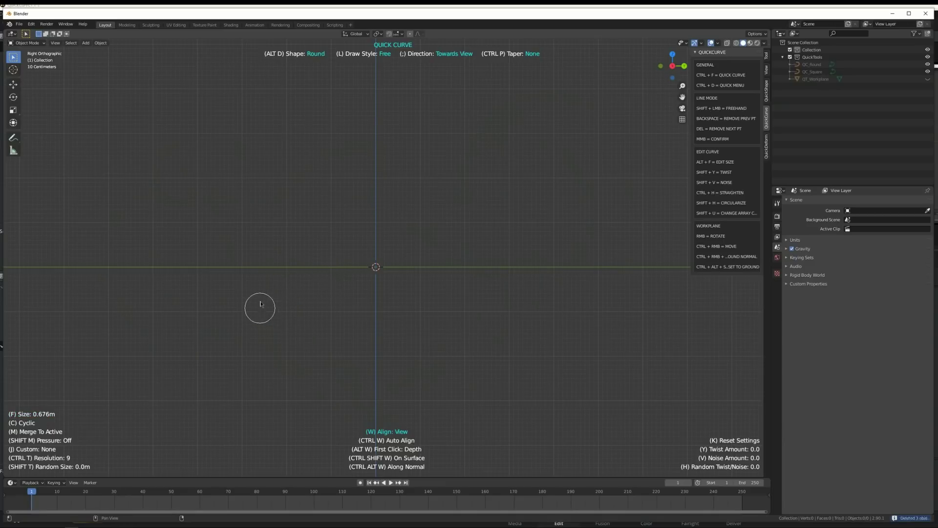
drag(209, 343, 208, 162)
key(ctrl+z)
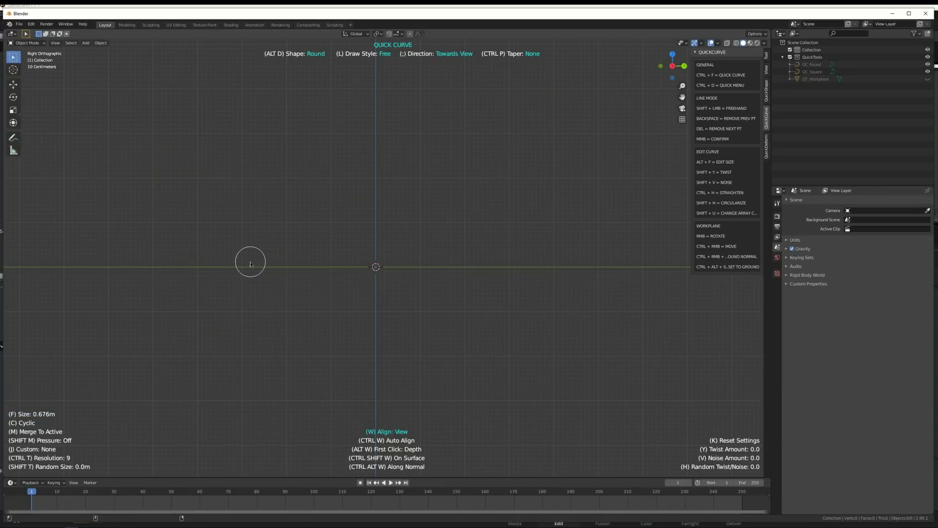
Set the random size to 2.66 m and the curve size to 0.126 m
key(shift+t)
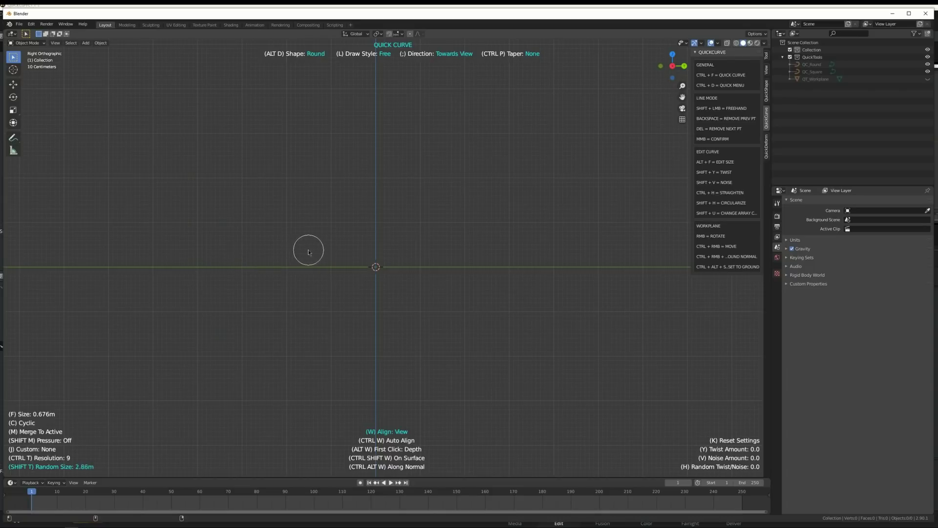
click(309, 248)
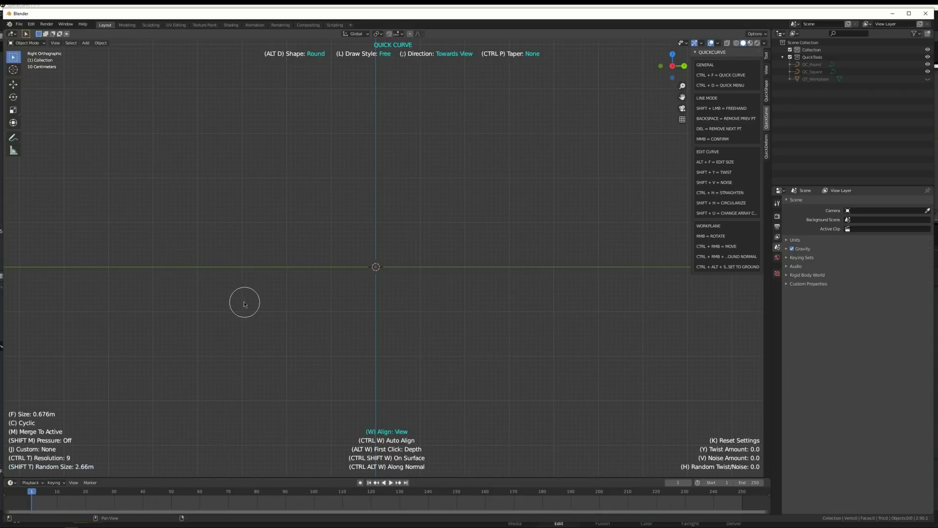
key(f)
click(188, 320)
Draw ten vertical curves across the view to demonstrate the randomized thickness
drag(208, 364, 208, 172)
drag(334, 356, 344, 148)
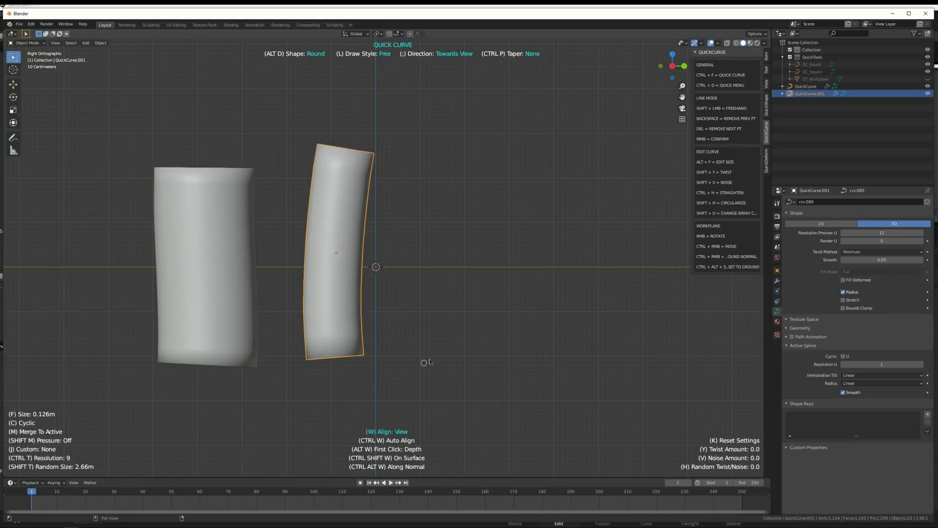
drag(428, 346, 425, 147)
drag(527, 340, 527, 138)
drag(598, 334, 602, 144)
drag(568, 386, 575, 149)
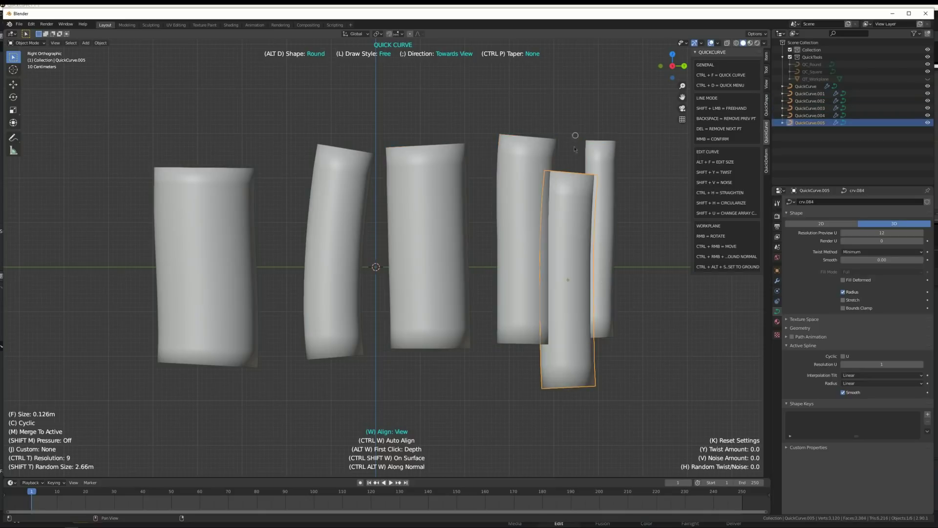
drag(308, 391, 302, 224)
drag(263, 392, 265, 169)
drag(137, 383, 140, 167)
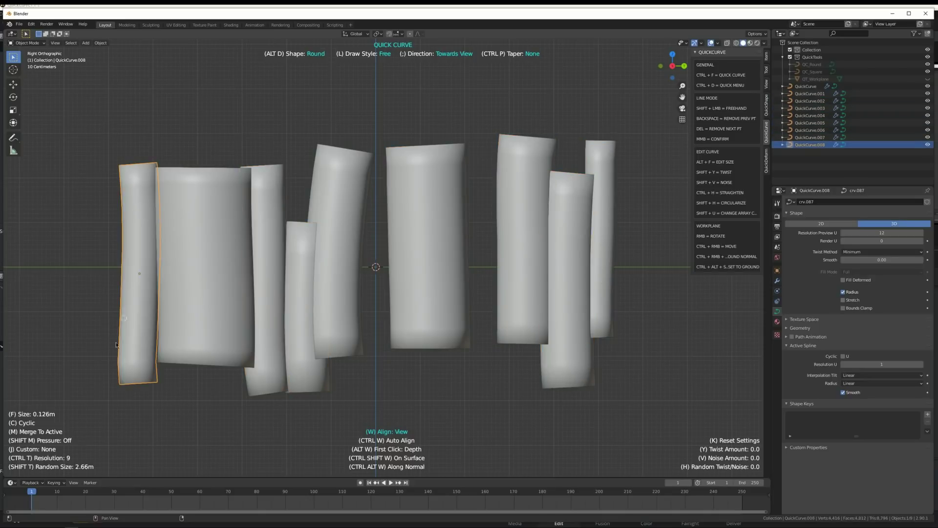
drag(85, 349, 88, 158)
Delete all the vertical curves and reset the random size to 0.0 m
key(a)
key(Delete)
key(shift+t)
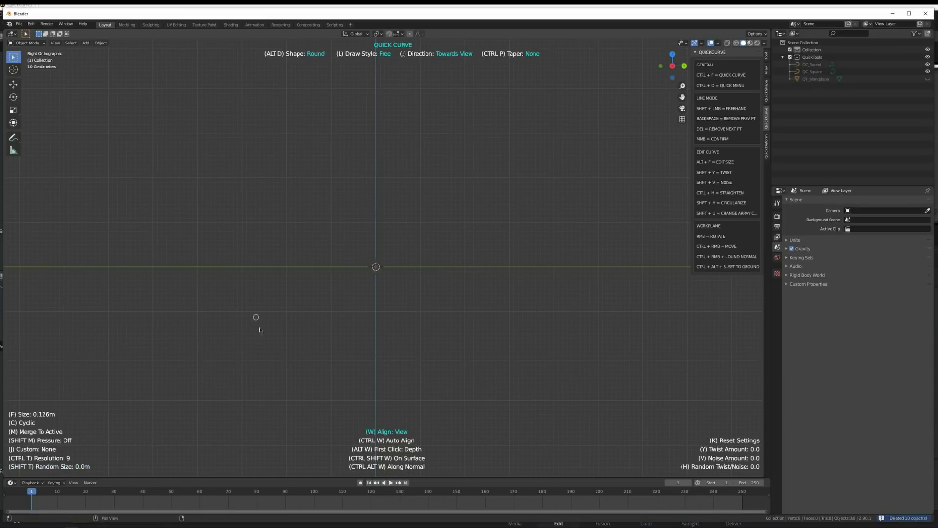
Draw two thin freehand curves near the origin at the 0.126 m size and delete them
drag(345, 318, 521, 159)
mouse_move(296, 271)
mouse_down()
mouse_move(352, 356)
mouse_move(437, 293)
mouse_up()
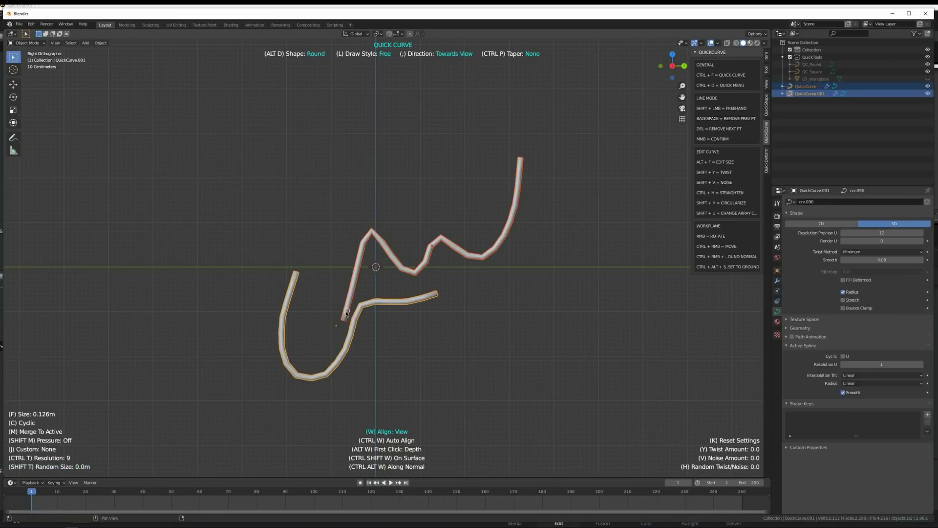
key(Delete)
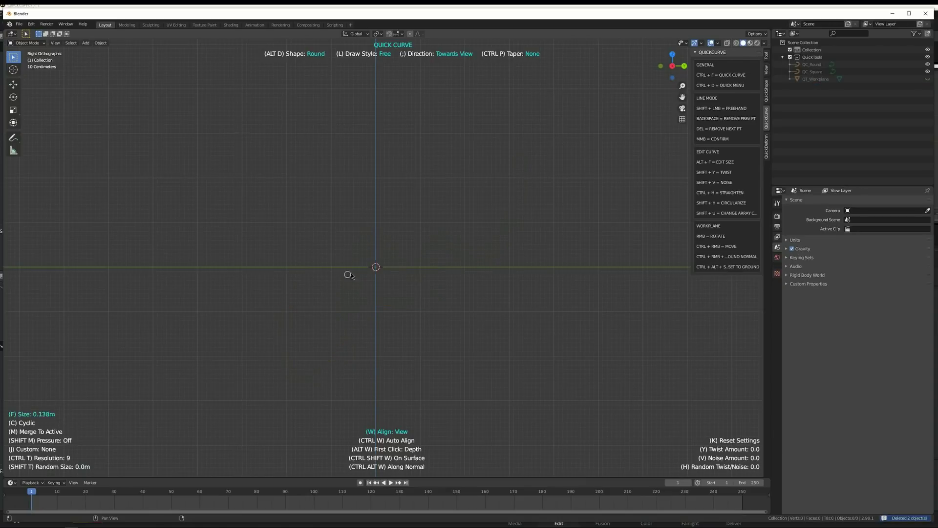
Set the curve size to 0.528 m, draw an arch-shaped curve around the origin and open it in Edit Mode
mouse_move(250, 344)
mouse_down()
mouse_move(252, 316)
mouse_move(460, 323)
mouse_up()
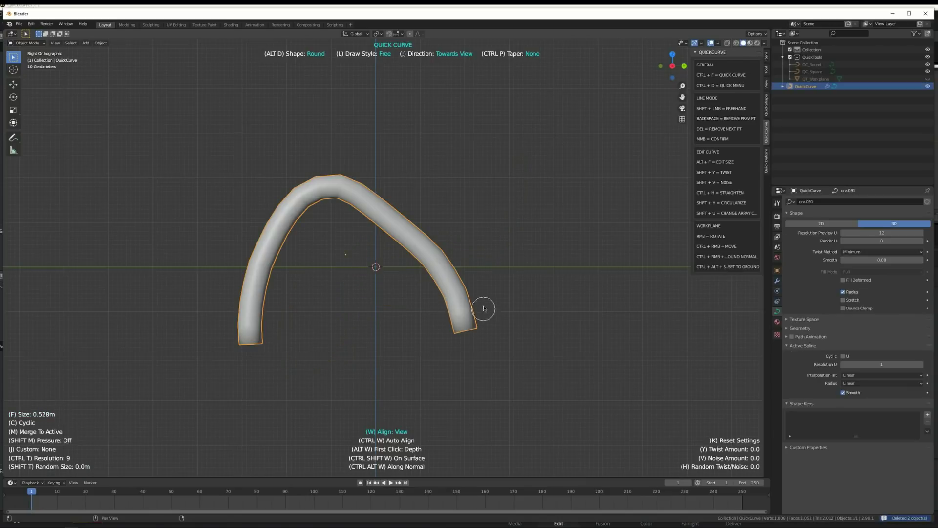
key(Escape)
key(ctrl+Tab)
click(419, 292)
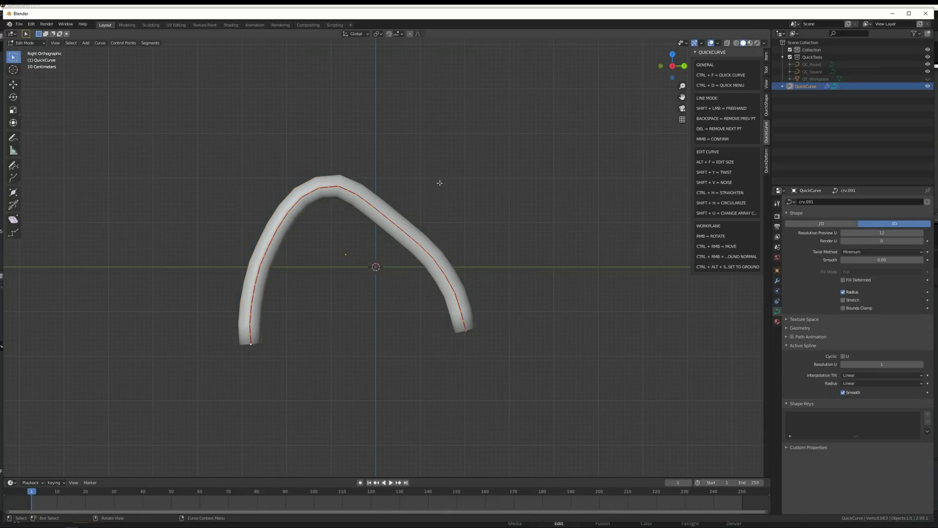
Move individual control points on the arch's falling side to deform it, then leave Edit Mode and delete the curve
key(alt+a)
click(434, 259)
key(g)
click(460, 242)
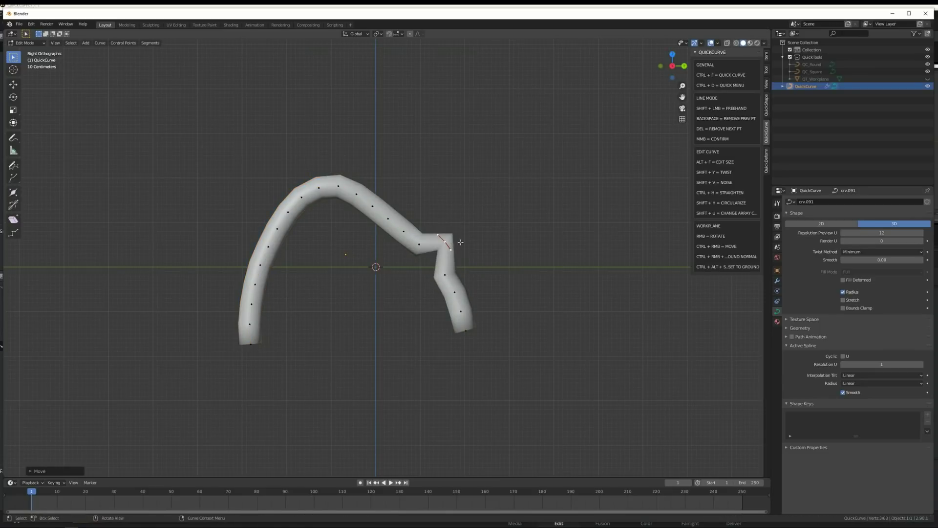
click(449, 262)
key(g)
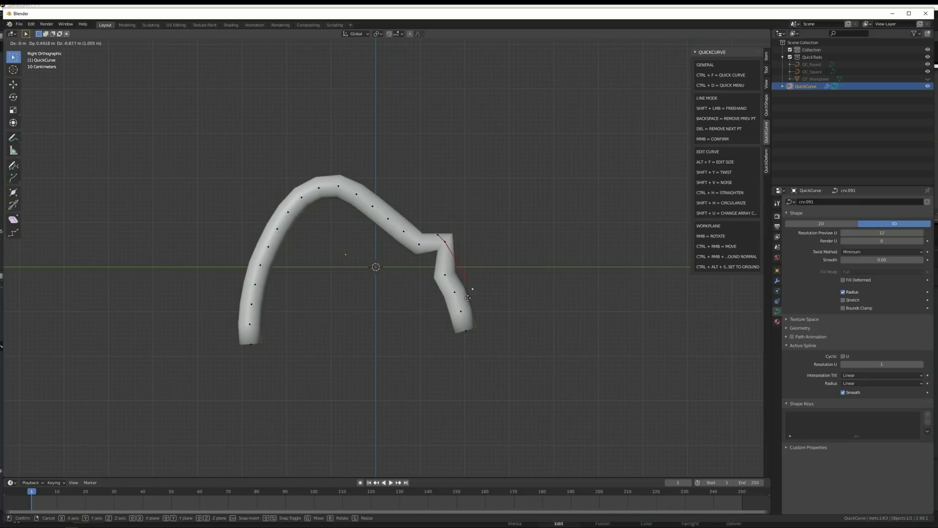
click(433, 203)
key(Tab)
key(Delete)
Restart Quick Curve with the resolution set to 3, draw a wide arc-shaped curve and confirm it for editing
key(ctrl+f)
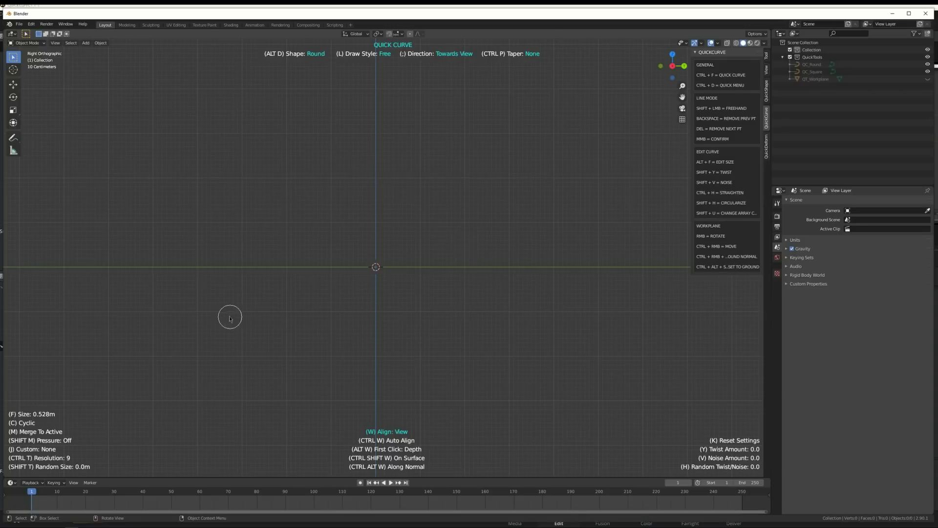
key(ctrl+t)
mouse_move(228, 360)
mouse_down()
mouse_move(189, 258)
mouse_move(388, 188)
mouse_move(435, 245)
mouse_up()
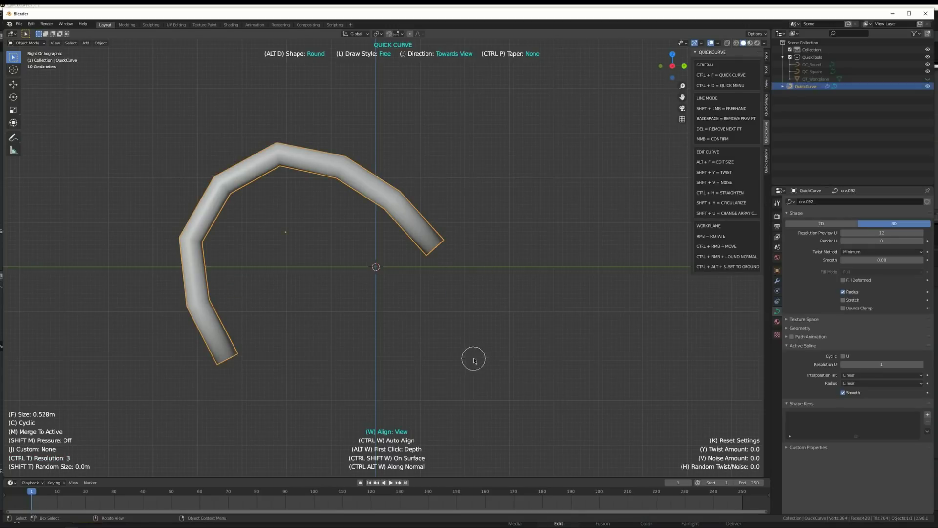
middle_click(304, 230)
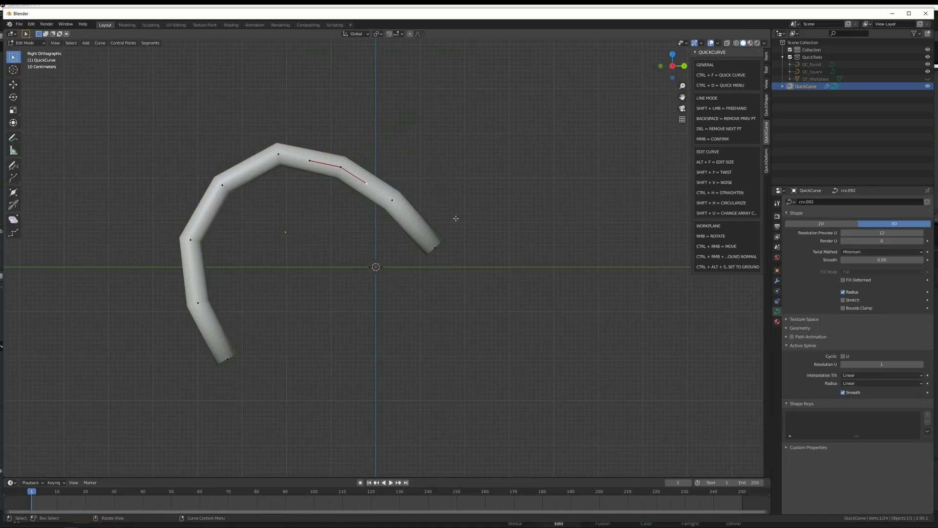
Set the whole spline's Resolution U to 7 and pull one point handle outward to bend the curve
key(a)
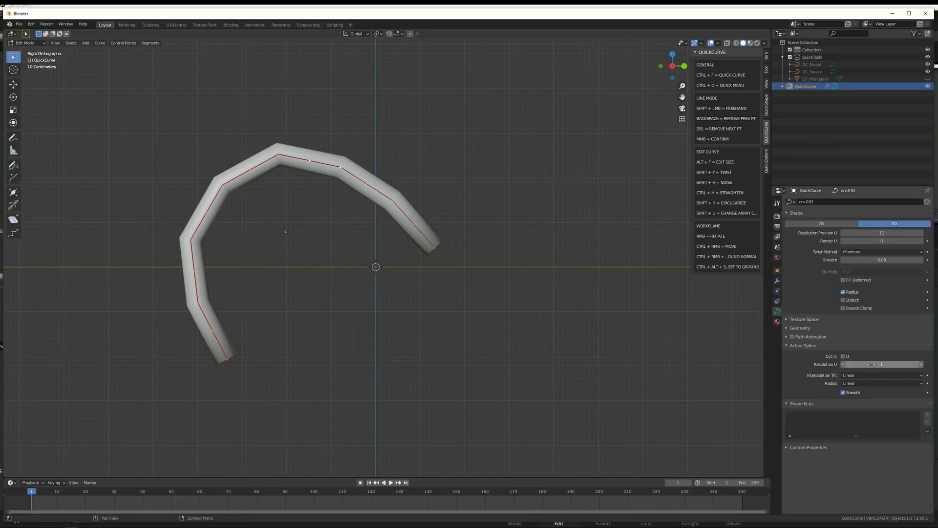
click(392, 188)
key(g)
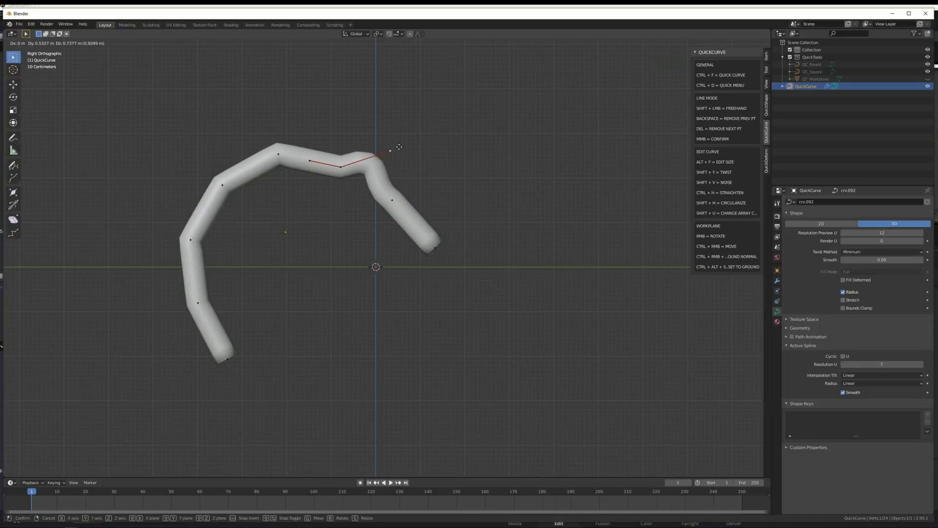
click(395, 148)
key(g)
click(418, 115)
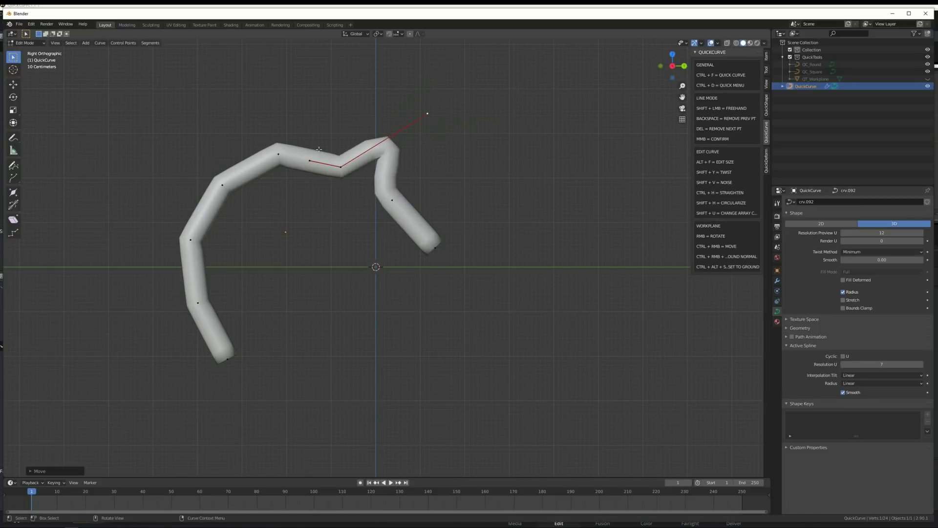
Try moving the opposite handle, undo it, then leave Edit Mode and delete the curve
click(307, 169)
key(g)
click(306, 235)
key(ctrl+z)
key(Tab)
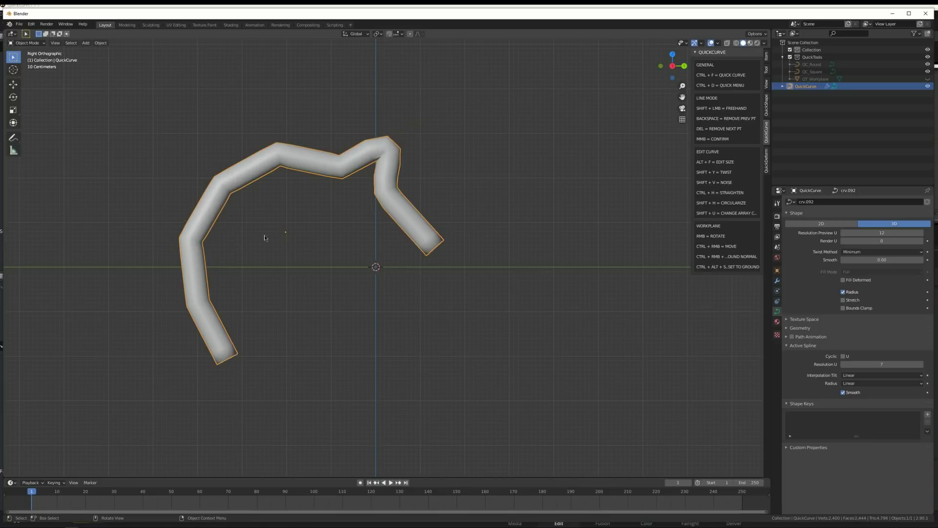
key(Delete)
Restart Quick Curve, set the resolution to 9 and draw several smooth freehand round curves across the view
key(ctrl+f)
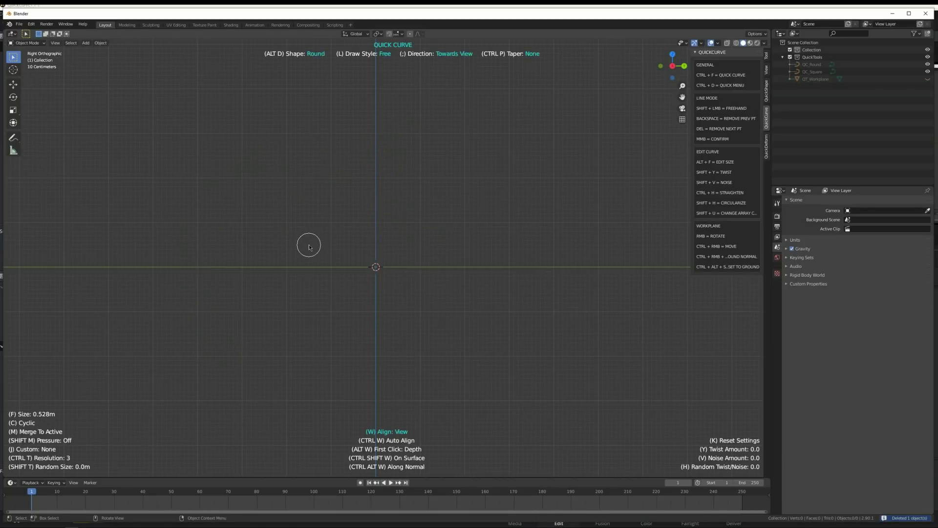
key(ctrl+t)
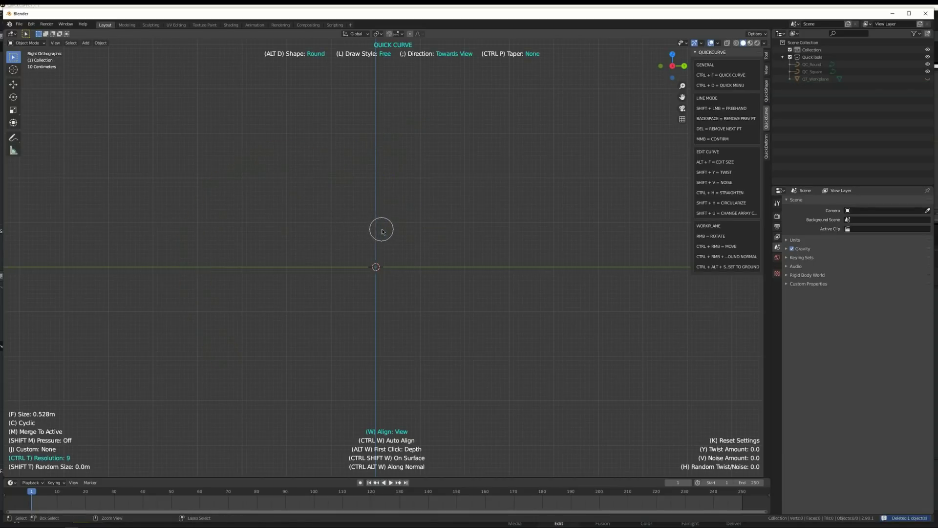
mouse_move(257, 367)
mouse_down()
mouse_move(442, 323)
mouse_move(499, 345)
mouse_move(558, 132)
mouse_up()
drag(390, 182, 120, 252)
mouse_move(189, 204)
mouse_down()
mouse_move(112, 308)
mouse_move(160, 376)
mouse_up()
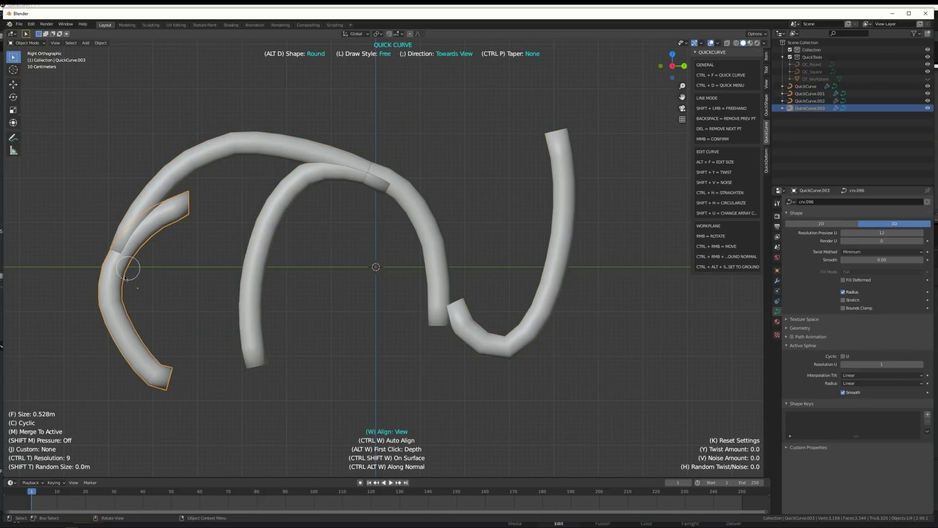
Draw several more freehand round curves across the lower part of the view, then select and delete every curve
drag(126, 285, 281, 432)
drag(214, 374, 278, 452)
drag(268, 402, 373, 435)
mouse_move(321, 394)
mouse_down()
mouse_move(402, 443)
mouse_move(402, 458)
mouse_up()
key(a)
key(Delete)
Draw an arch-shaped curve and a U-shaped curve freehand, then cut away sections of both by stroking across them
drag(259, 364, 379, 332)
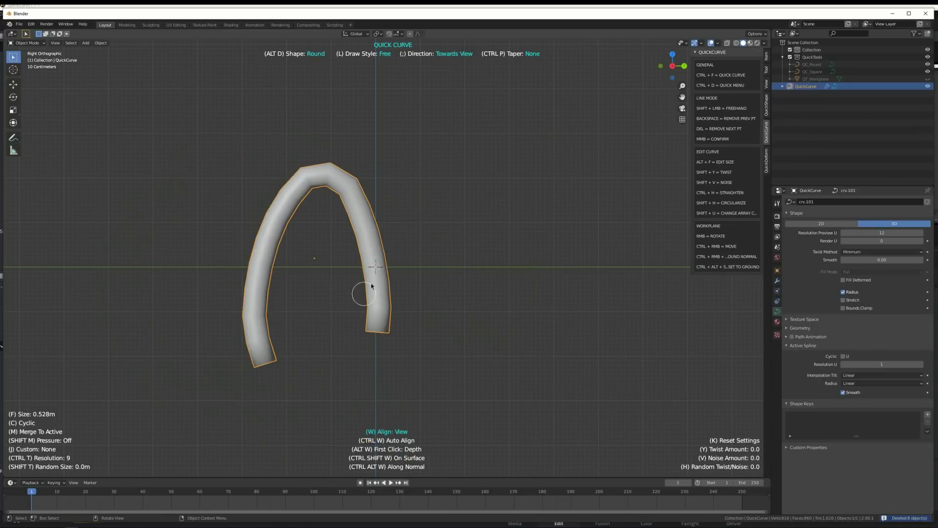
drag(387, 273, 484, 287)
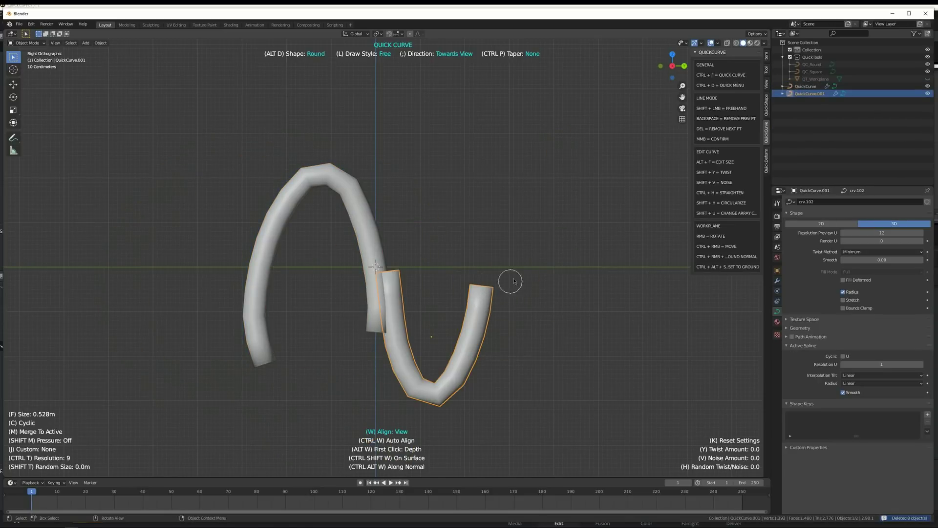
mouse_move(474, 263)
ctrl+mouse_down()
mouse_move(475, 343)
mouse_move(353, 394)
ctrl+mouse_up()
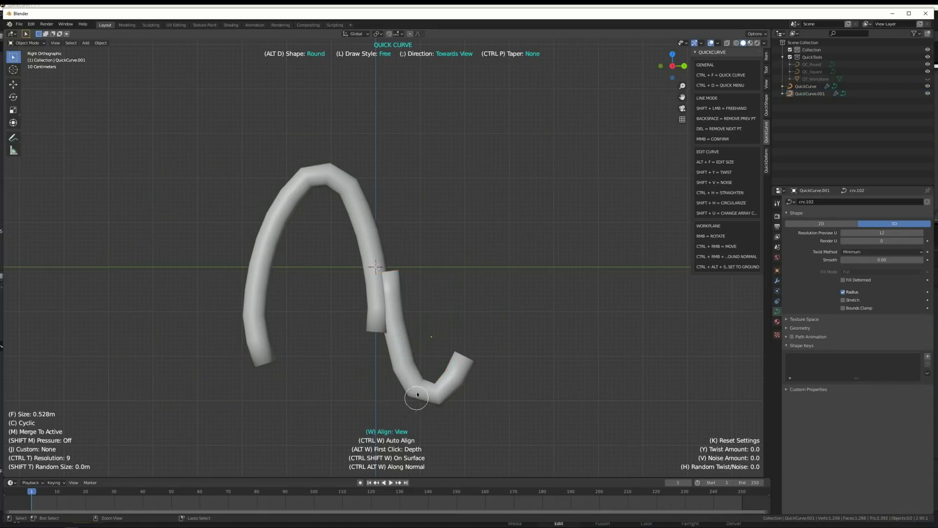
mouse_move(413, 305)
mouse_down()
mouse_move(391, 376)
mouse_move(406, 382)
mouse_up()
drag(264, 293, 267, 378)
mouse_move(293, 210)
mouse_down()
mouse_move(324, 161)
mouse_move(357, 169)
mouse_up()
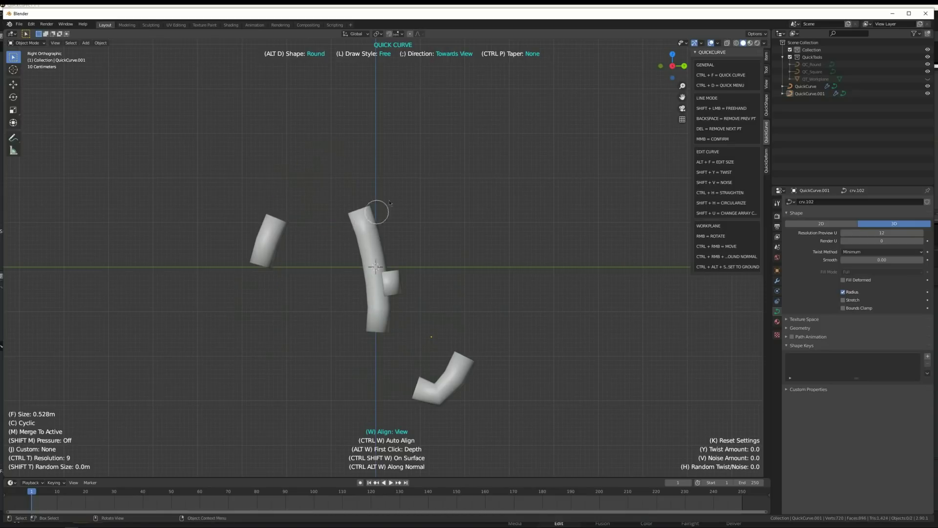
Draw further freehand curves beside the remaining pieces, cut sections out of them, then select and delete everything
drag(411, 184, 540, 259)
drag(518, 186, 580, 386)
drag(550, 291, 560, 352)
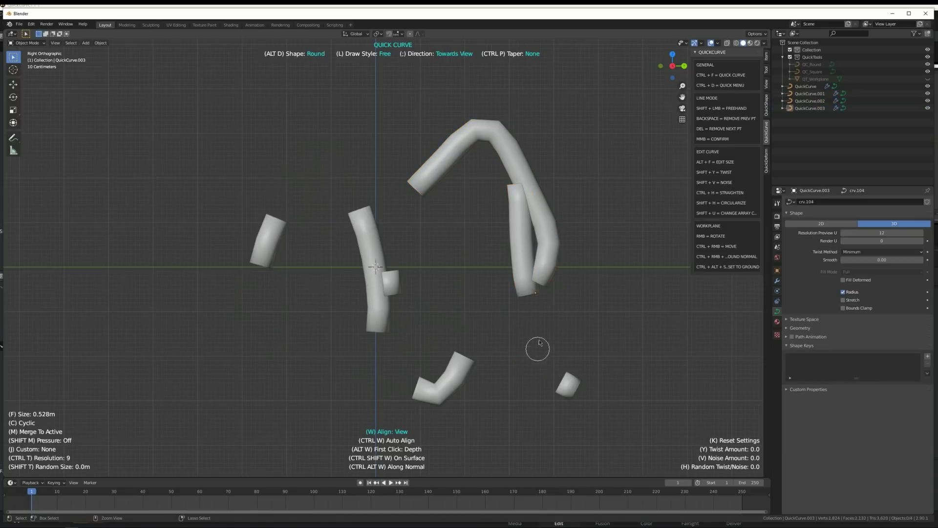
drag(489, 177, 402, 368)
drag(440, 308, 462, 231)
key(a)
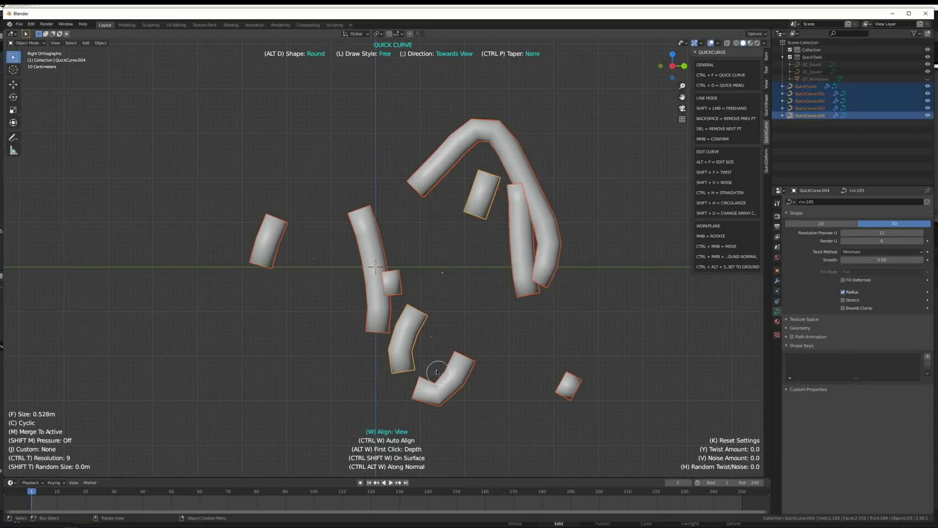
key(Delete)
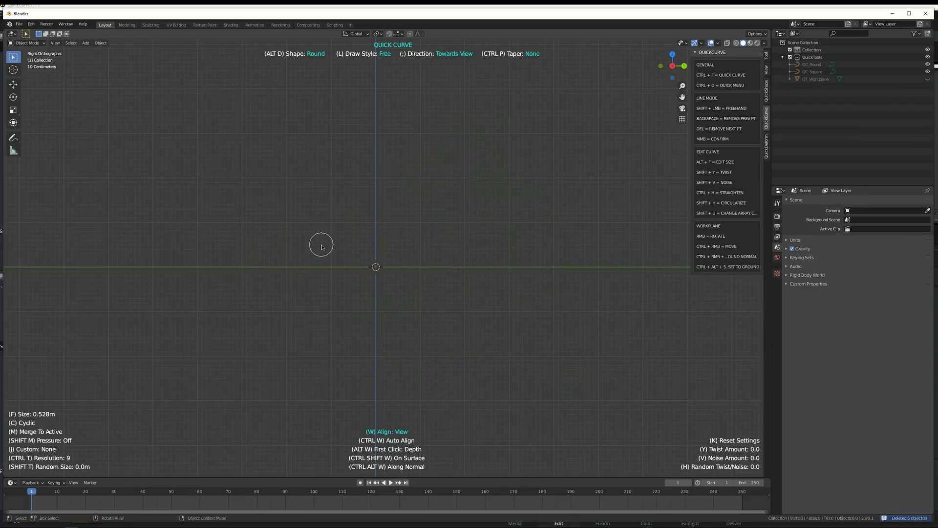
With Merge To Active enabled, draw four roughly vertical curves side by side as one object, then delete it
drag(165, 166, 179, 342)
drag(244, 161, 252, 338)
drag(379, 165, 386, 335)
drag(485, 183, 506, 342)
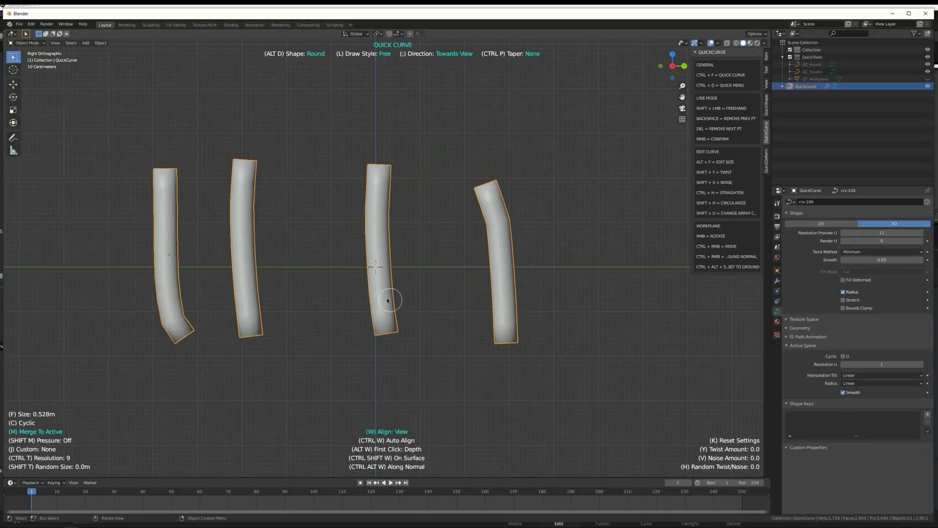
key(Delete)
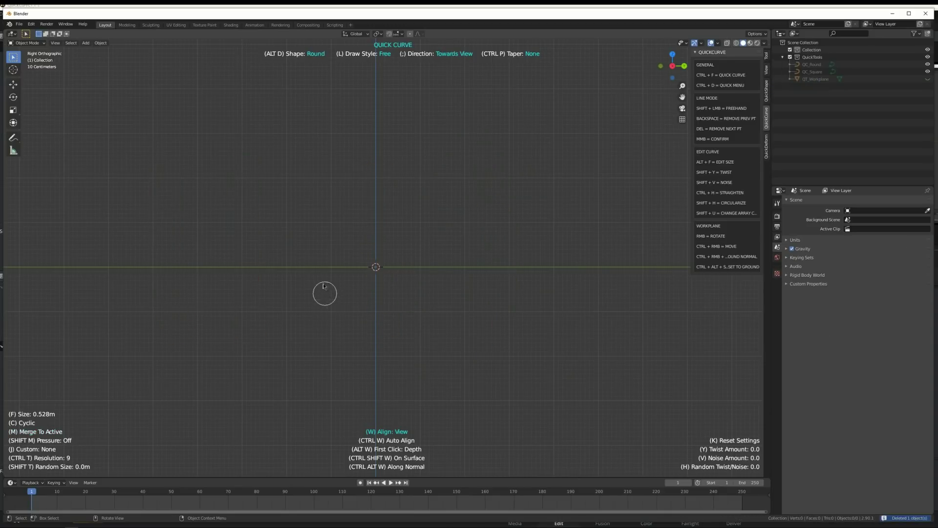
Draw a U-shaped curve, extend it from both ends with freehand strokes in Edit Mode, and undo the last stroke
drag(219, 159, 394, 261)
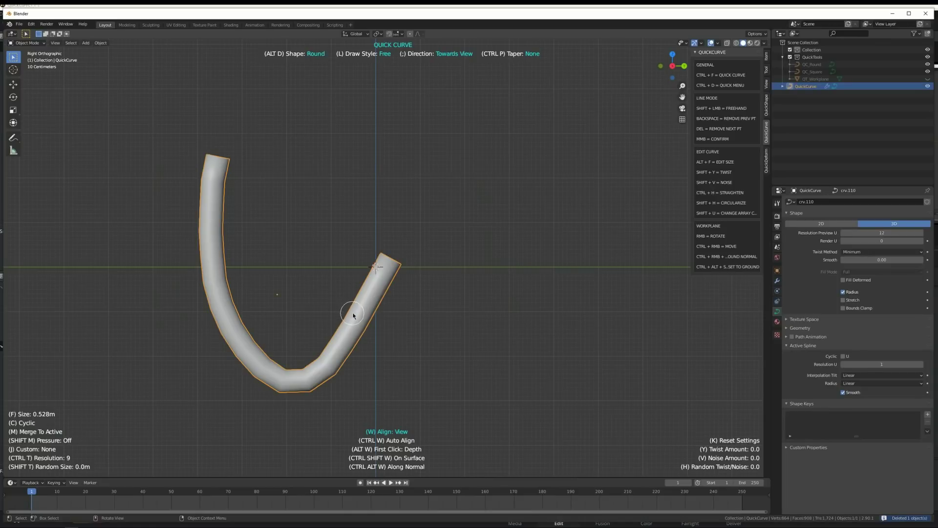
key(Tab)
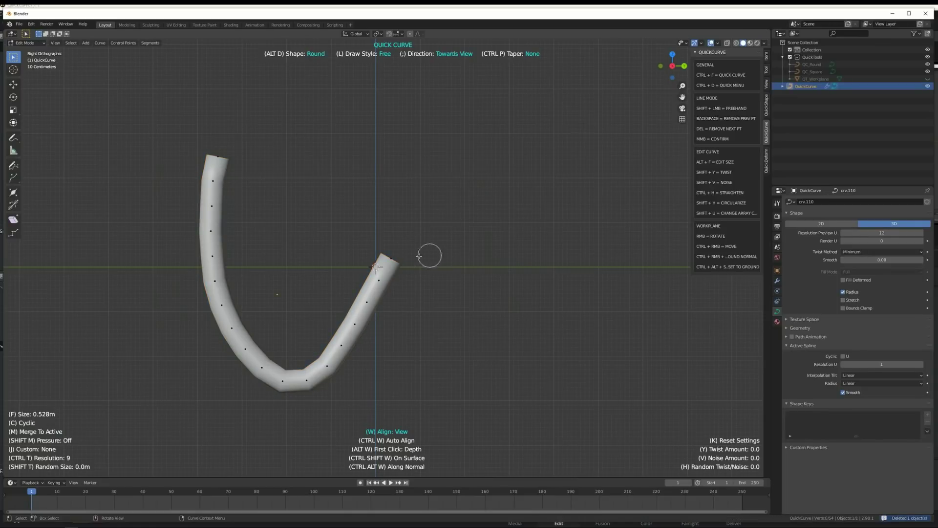
mouse_move(419, 255)
mouse_down()
mouse_move(555, 211)
mouse_move(544, 338)
mouse_move(521, 428)
mouse_move(631, 356)
mouse_up()
mouse_move(213, 152)
shift+mouse_down()
mouse_move(94, 210)
mouse_move(106, 309)
mouse_move(56, 366)
shift+mouse_up()
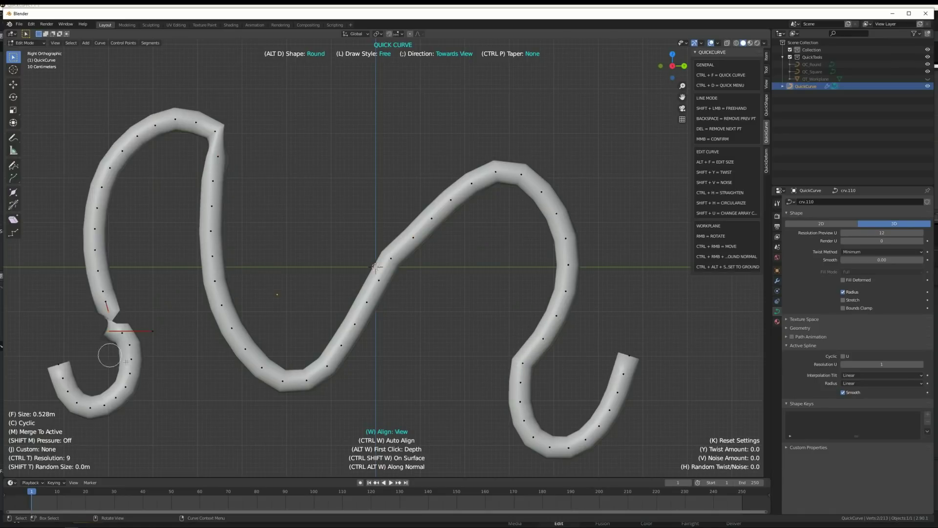
key(ctrl+z)
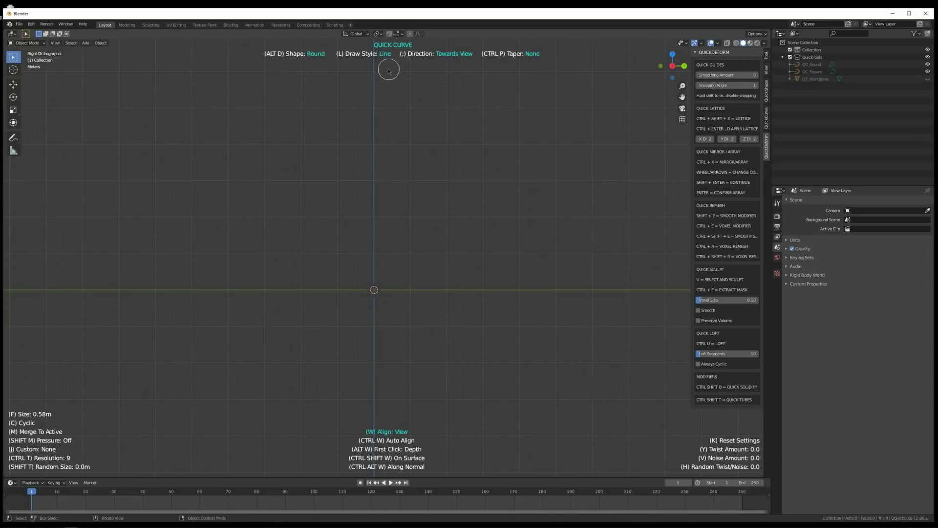
Open the quick options at the ruler snap setting, draw a closed six-sided outline in Line style, and delete it
key(ctrl+d)
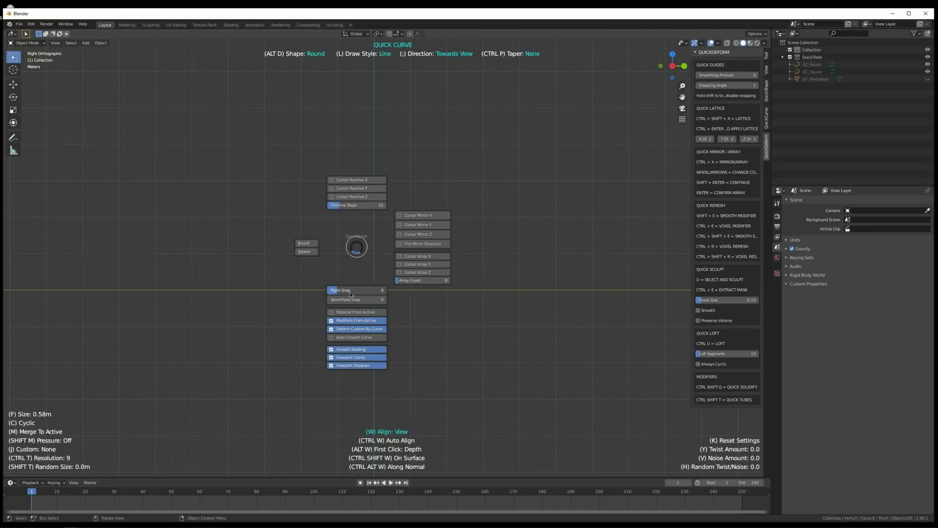
drag(352, 292, 352, 293)
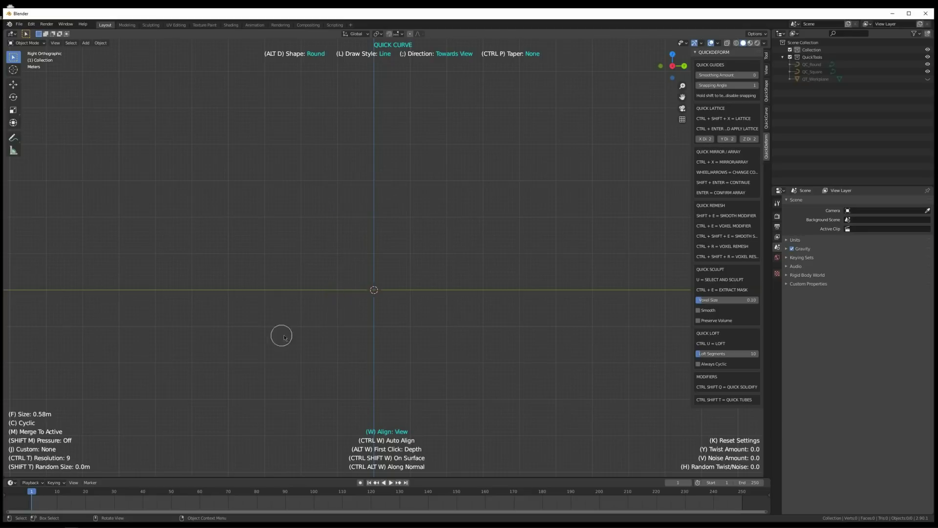
drag(351, 336, 298, 147)
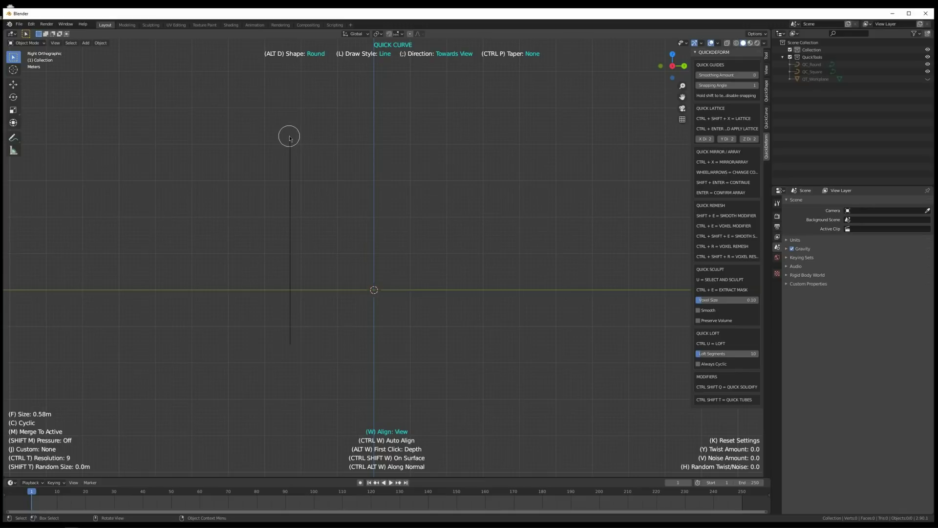
click(290, 137)
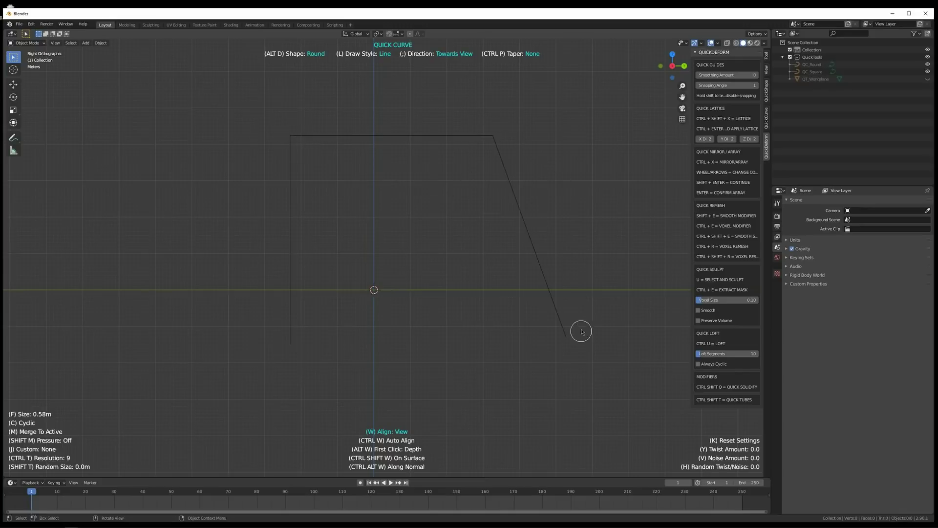
click(592, 190)
click(436, 343)
click(291, 345)
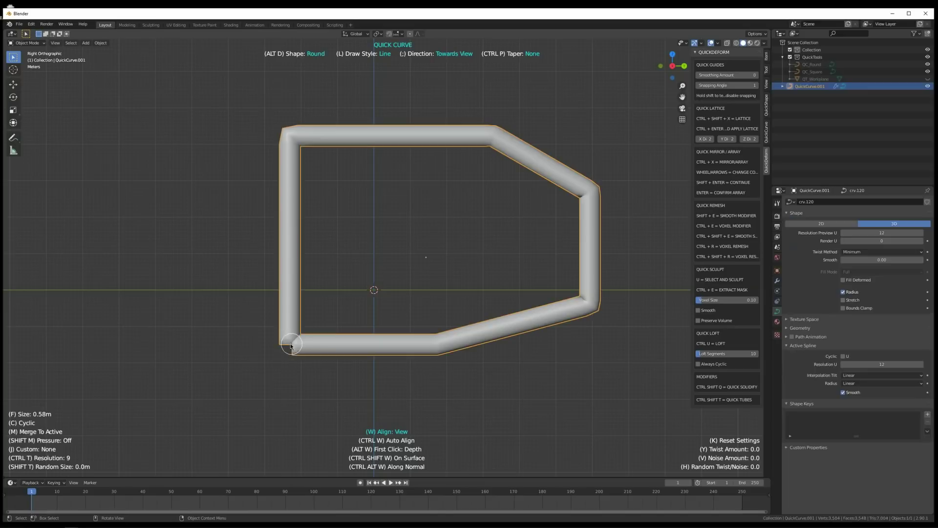
middle_drag(379, 225, 394, 227)
key(Delete)
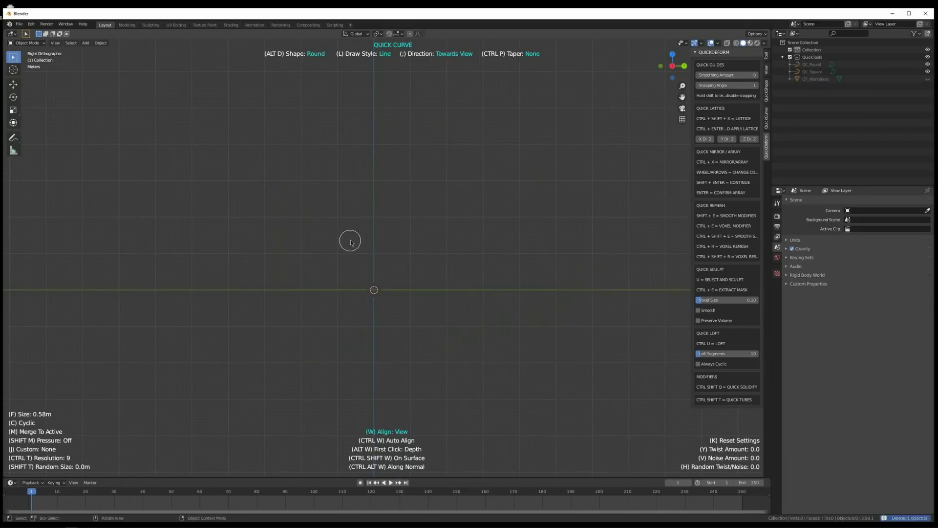
Switch to the Free draw style and try freehand curves with the smoothing amount at 5 and 10, removing each one
key(d)
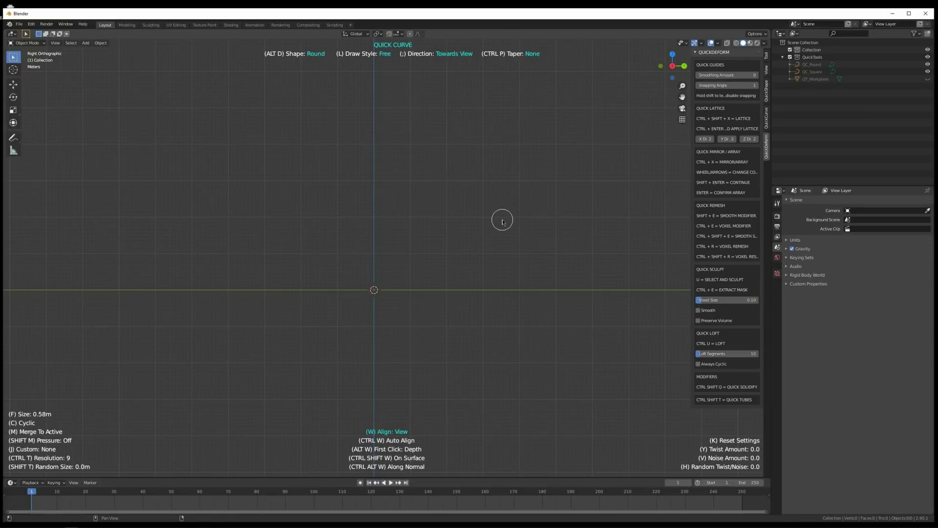
shift+middle_drag(434, 239, 437, 241)
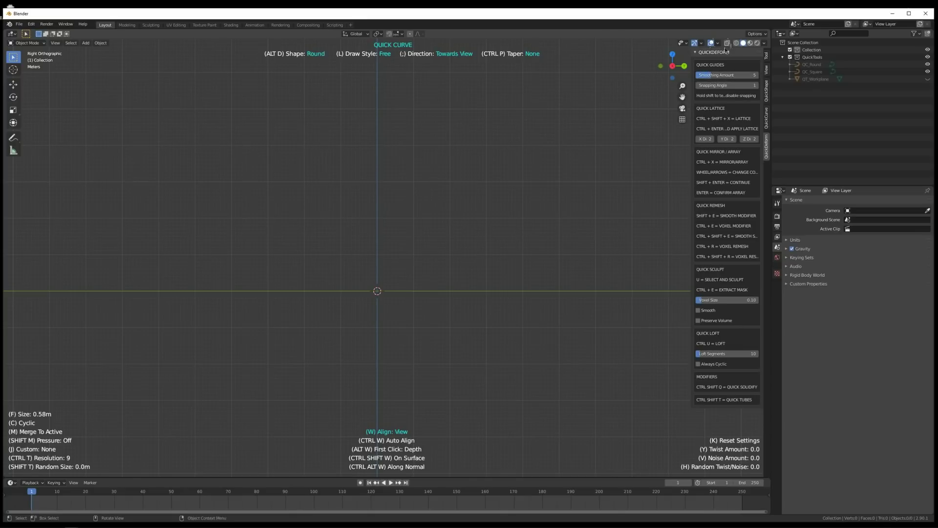
mouse_move(235, 151)
mouse_down()
mouse_move(243, 255)
mouse_move(435, 121)
mouse_move(579, 184)
mouse_move(405, 325)
mouse_up()
key(Delete)
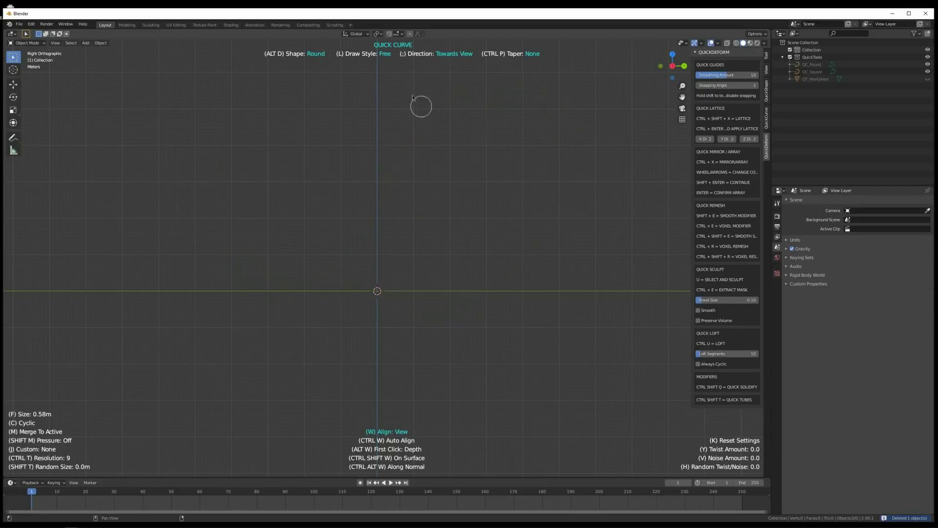
mouse_move(198, 138)
mouse_down()
mouse_move(208, 271)
mouse_move(494, 183)
mouse_move(605, 227)
mouse_move(350, 344)
mouse_move(383, 364)
mouse_up()
key(ctrl+z)
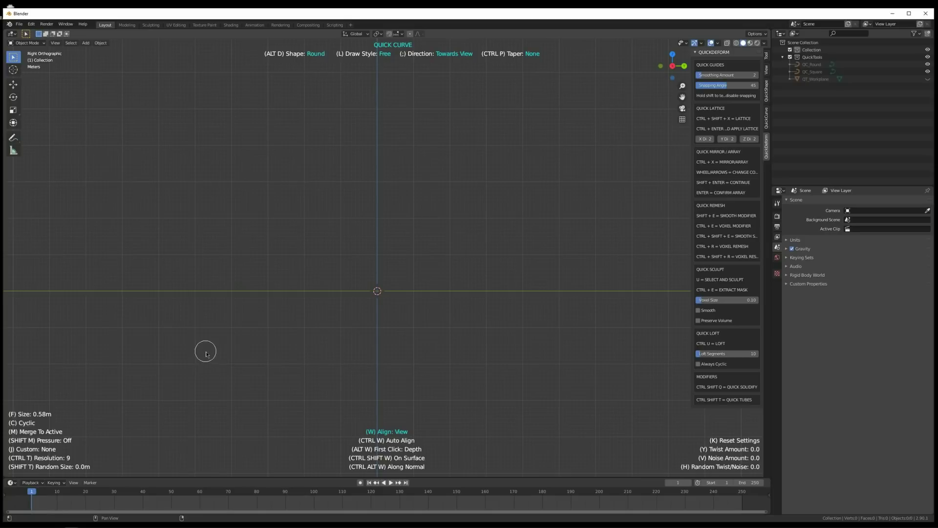
Set smoothing to 2 and the snapping angle to 45, draw several freehand curves with angle snapping, and delete each one
mouse_move(208, 352)
mouse_down()
mouse_move(208, 239)
mouse_move(335, 131)
mouse_move(511, 130)
mouse_move(590, 244)
mouse_move(566, 384)
mouse_move(287, 384)
mouse_move(208, 369)
mouse_move(434, 174)
mouse_move(614, 183)
mouse_move(433, 321)
mouse_up()
key(Delete)
drag(424, 360, 245, 377)
key(Delete)
mouse_move(155, 372)
mouse_down()
mouse_move(157, 215)
mouse_move(265, 111)
mouse_move(413, 109)
mouse_up()
key(Delete)
mouse_move(204, 376)
mouse_down()
mouse_move(204, 242)
mouse_move(418, 110)
mouse_move(521, 187)
mouse_move(631, 242)
mouse_move(635, 323)
mouse_move(469, 400)
mouse_move(336, 442)
mouse_move(218, 408)
mouse_move(205, 389)
mouse_up()
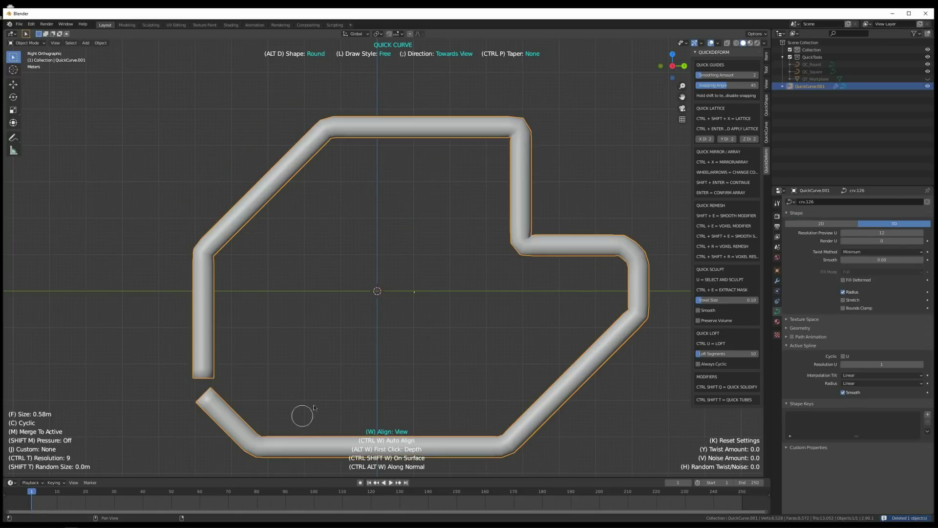
mouse_move(303, 415)
middle_down()
mouse_move(473, 290)
mouse_move(429, 262)
middle_up()
key(Delete)
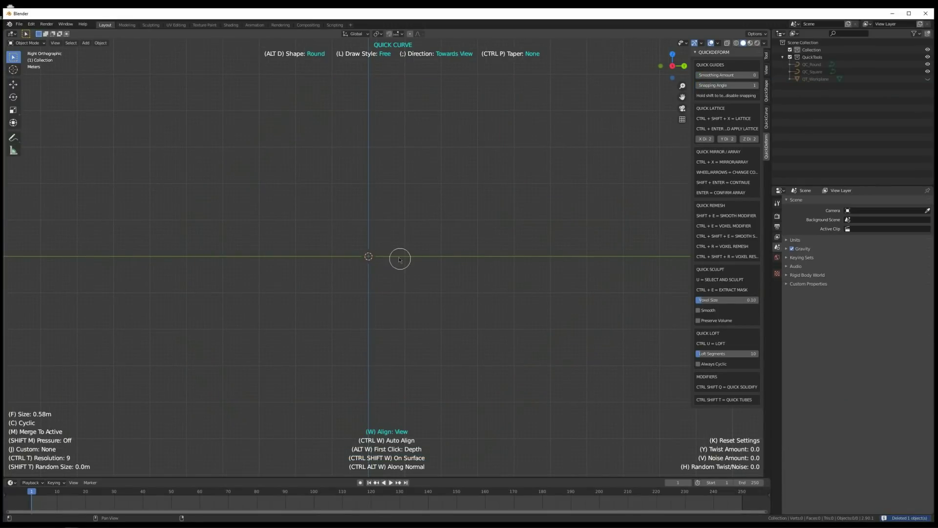
Switch to the Line draw style with smoothing 0 and snapping angle 1, draw an open angled polyline, and delete it
ctrl+right_click(389, 264)
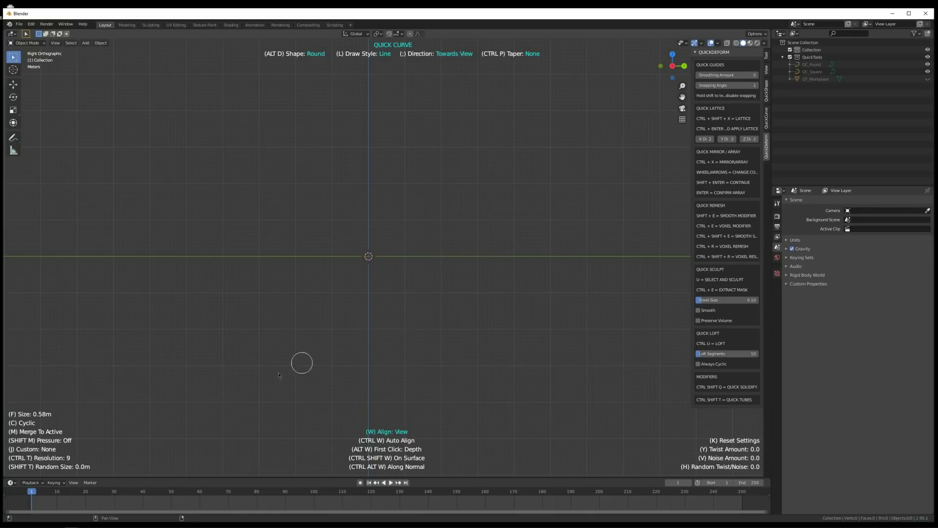
right_click(494, 149)
key(ctrl+z)
click(234, 354)
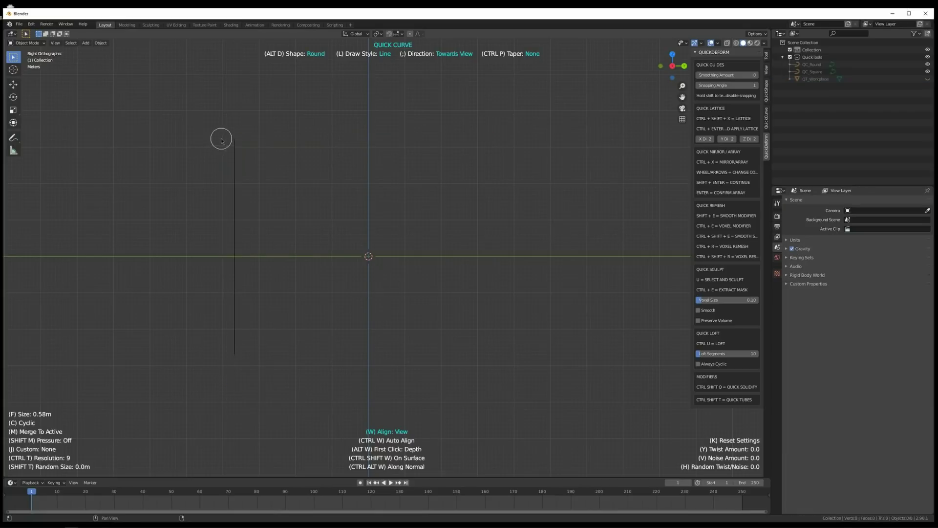
click(222, 140)
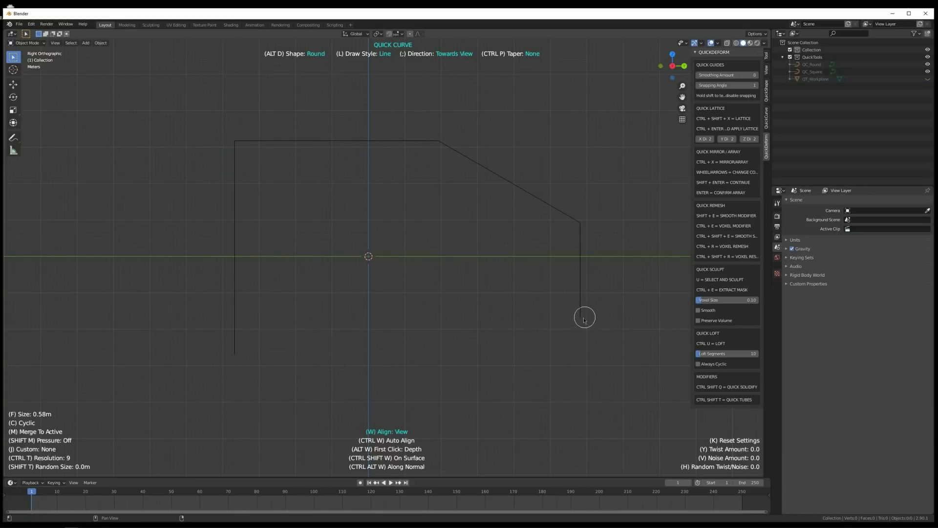
key(Return)
key(Delete)
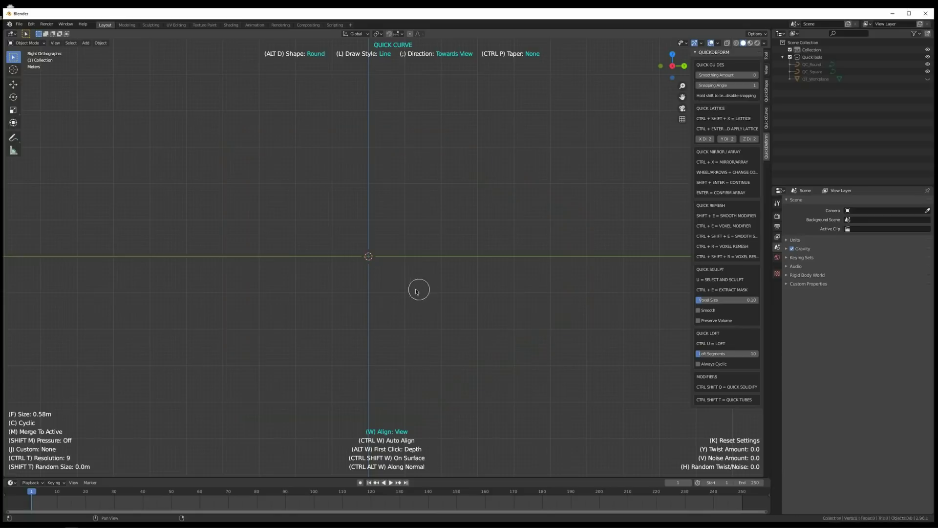
Return to the Free draw style, set smoothing to 3 and the snapping angle to 45, and test with a freehand curve
key(d)
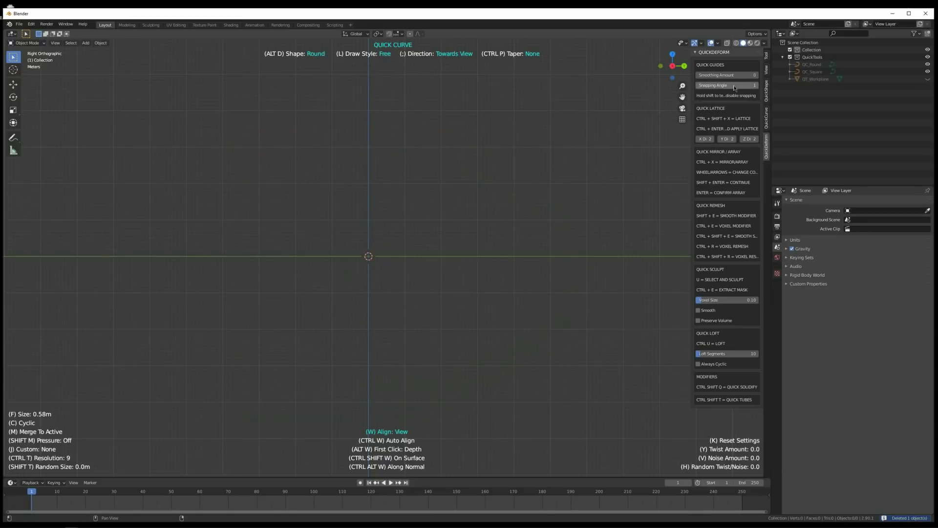
key(Return)
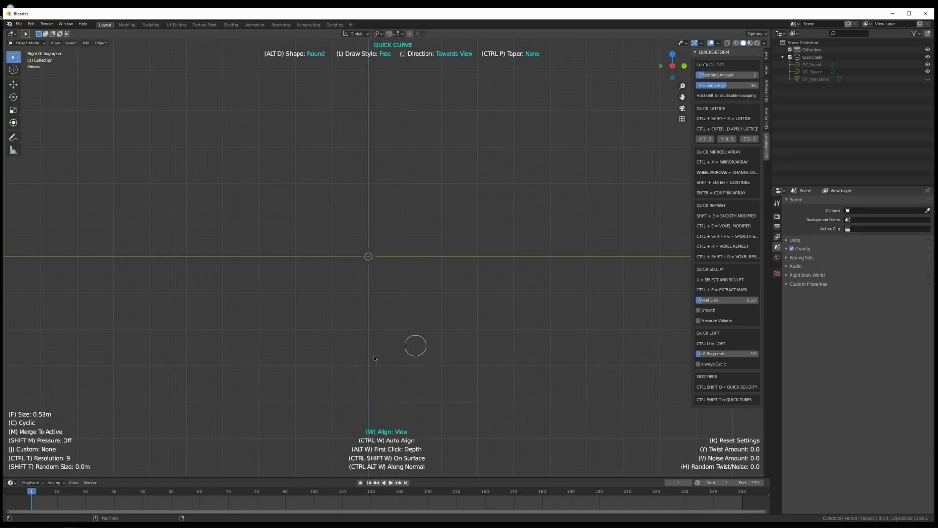
mouse_move(211, 339)
mouse_down()
mouse_move(289, 169)
mouse_move(550, 140)
mouse_move(524, 324)
mouse_move(281, 410)
mouse_move(205, 379)
mouse_up()
key(Delete)
Add a cube at the origin and set the curve alignment to Face, with the cube seen at an angle
mouse_move(396, 346)
middle_down()
mouse_move(409, 283)
mouse_move(423, 291)
mouse_move(423, 268)
mouse_move(454, 275)
mouse_move(406, 298)
middle_up()
key(shift+a)
click(446, 295)
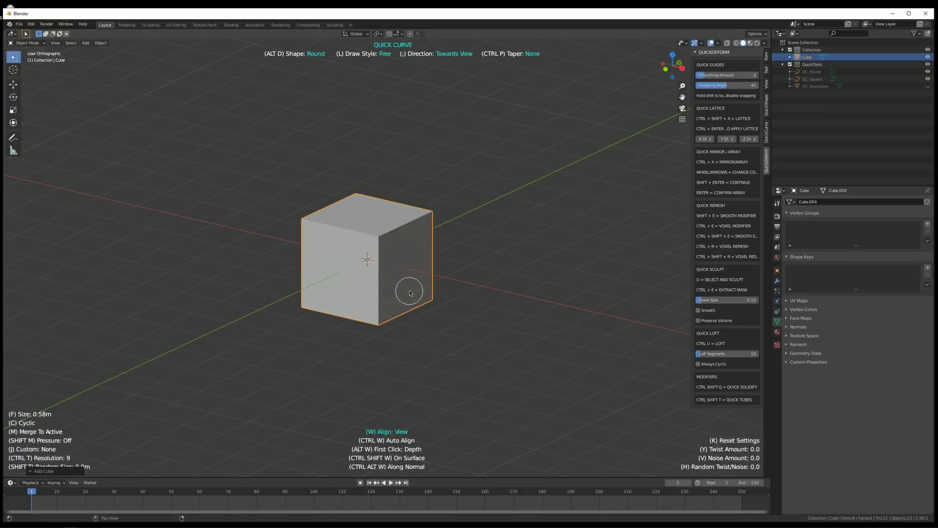
key(w)
middle_drag(425, 260, 416, 282)
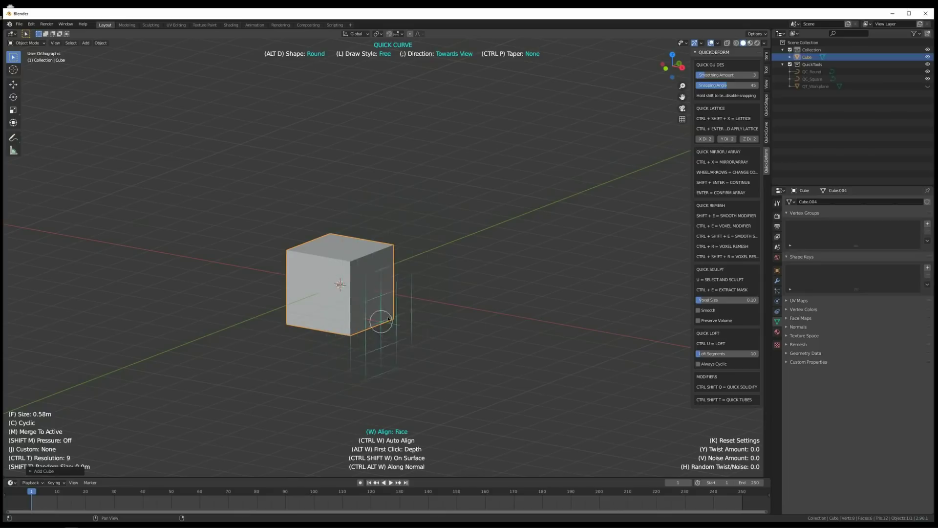
Draw freehand curves starting on the cube's right-hand face and aligned to it, deleting each one
mouse_move(362, 279)
mouse_down()
mouse_move(460, 233)
mouse_move(572, 147)
mouse_move(540, 272)
mouse_move(408, 356)
mouse_move(332, 374)
mouse_move(341, 286)
mouse_move(501, 185)
mouse_move(614, 82)
mouse_move(523, 259)
mouse_move(396, 361)
mouse_up()
key(Delete)
mouse_move(396, 361)
middle_down()
mouse_move(326, 299)
mouse_move(425, 342)
middle_up()
key(Delete)
mouse_move(365, 281)
mouse_down()
mouse_move(325, 372)
mouse_move(477, 292)
mouse_move(428, 196)
mouse_up()
key(Delete)
Draw a looping freehand curve that starts on the cube's left-hand face and extends outward in that face's plane
click(303, 289)
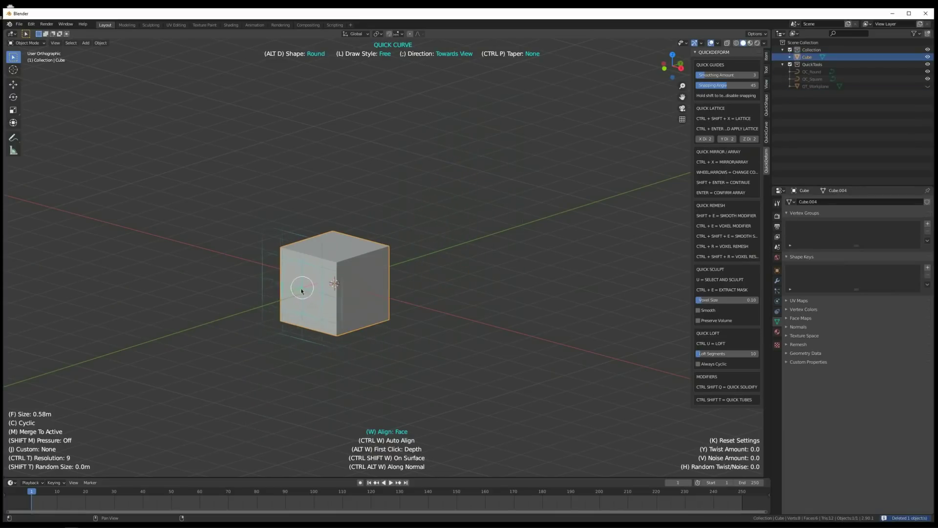
mouse_move(301, 291)
mouse_down()
mouse_move(208, 180)
mouse_move(105, 146)
mouse_move(217, 312)
mouse_up()
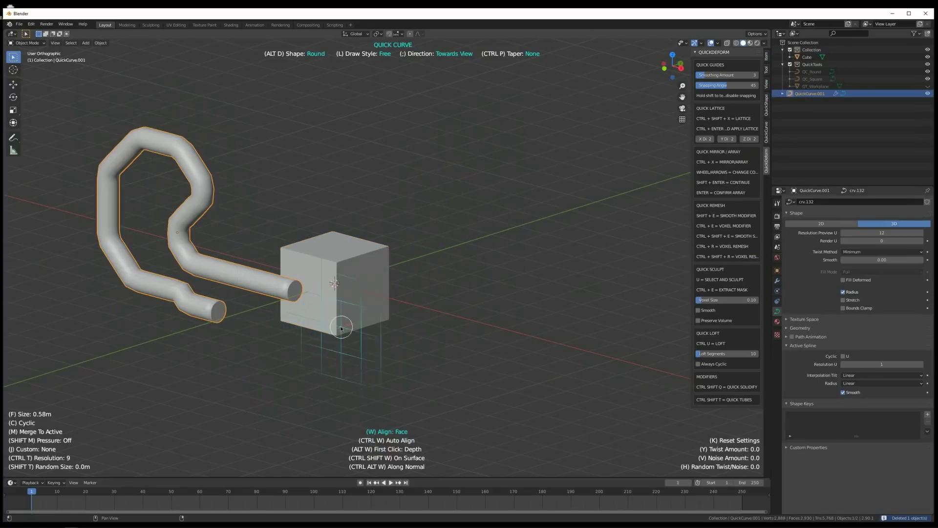
Replace the looping curve with a freehand one in the Square shape, starting on the cube's top face and aligned to it
key(Delete)
key(alt+d)
middle_drag(343, 271, 356, 251)
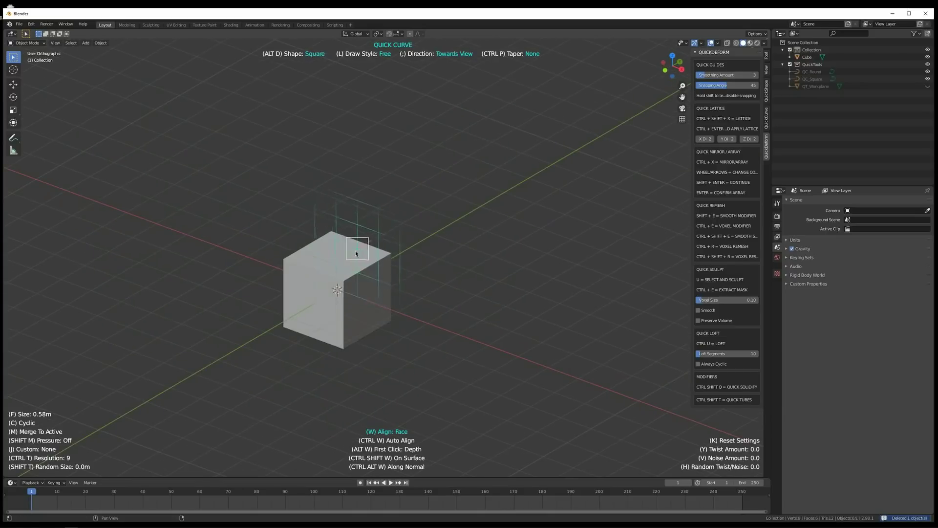
click(356, 252)
mouse_move(345, 259)
mouse_down()
mouse_move(466, 143)
mouse_move(321, 104)
mouse_move(215, 147)
mouse_move(200, 194)
mouse_move(342, 259)
mouse_up()
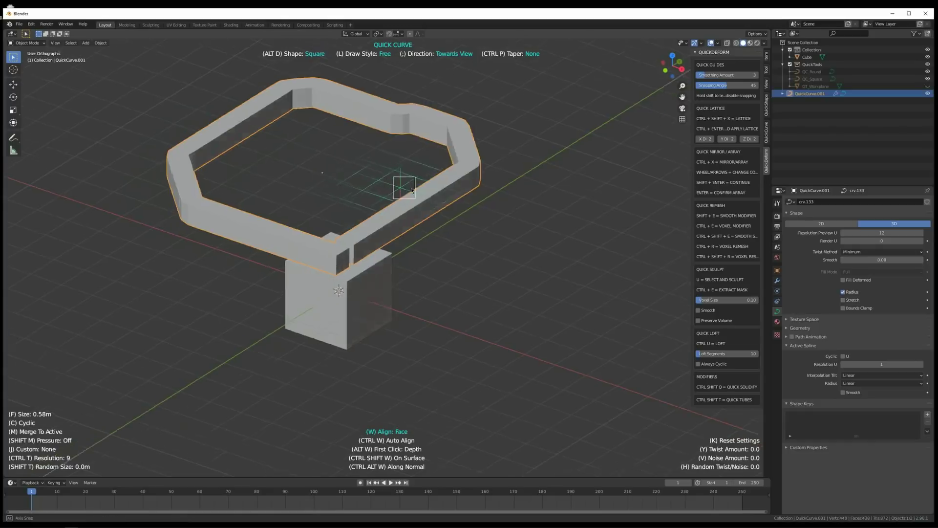
Delete the square curve, draw another loop starting on the cube's top face, and delete that one too
middle_drag(386, 201, 403, 236)
key(Delete)
mouse_move(364, 274)
mouse_down()
mouse_move(593, 128)
mouse_move(419, 62)
mouse_move(185, 85)
mouse_move(290, 141)
mouse_move(356, 251)
mouse_move(354, 276)
mouse_up()
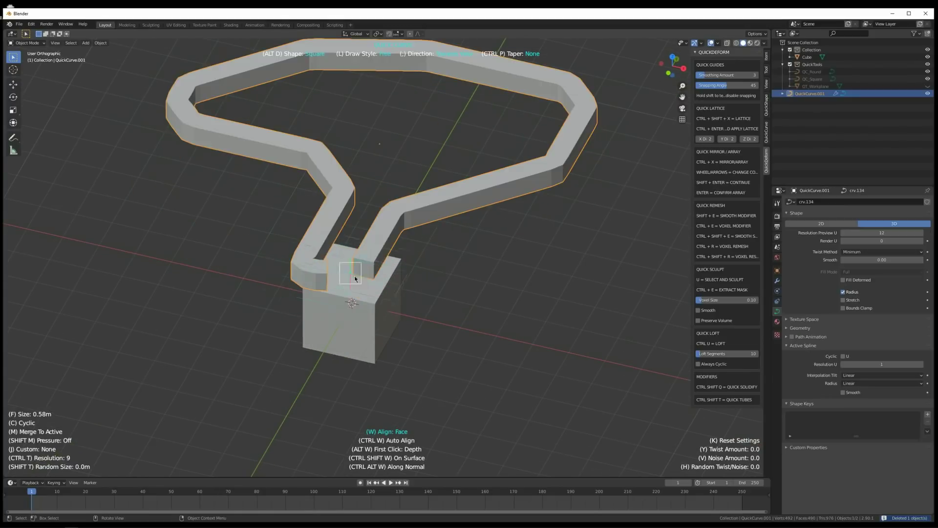
mouse_move(354, 275)
middle_down()
mouse_move(390, 299)
mouse_move(405, 266)
middle_up()
key(Delete)
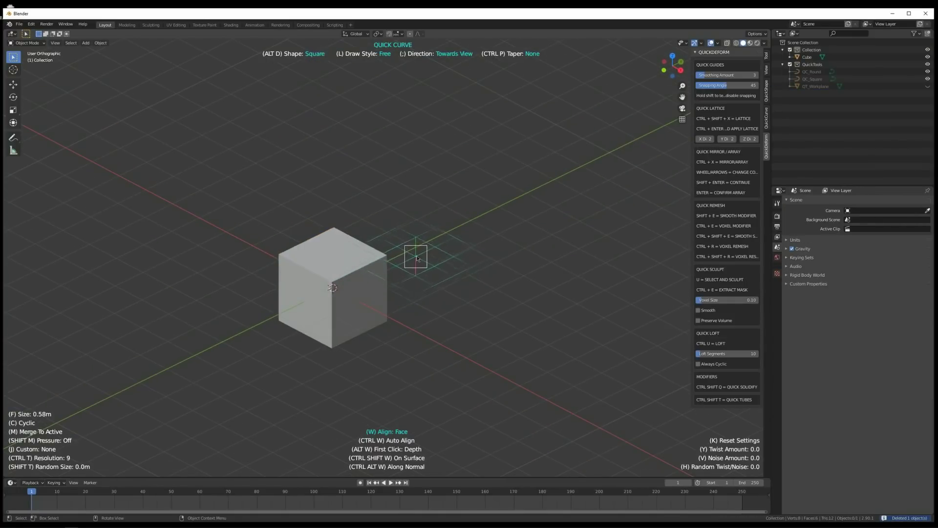
Set the shape to Round, smoothing to 0, snapping angle to 1 and alignment to View, with the QuickCurve shortcut list shown
key(alt+d)
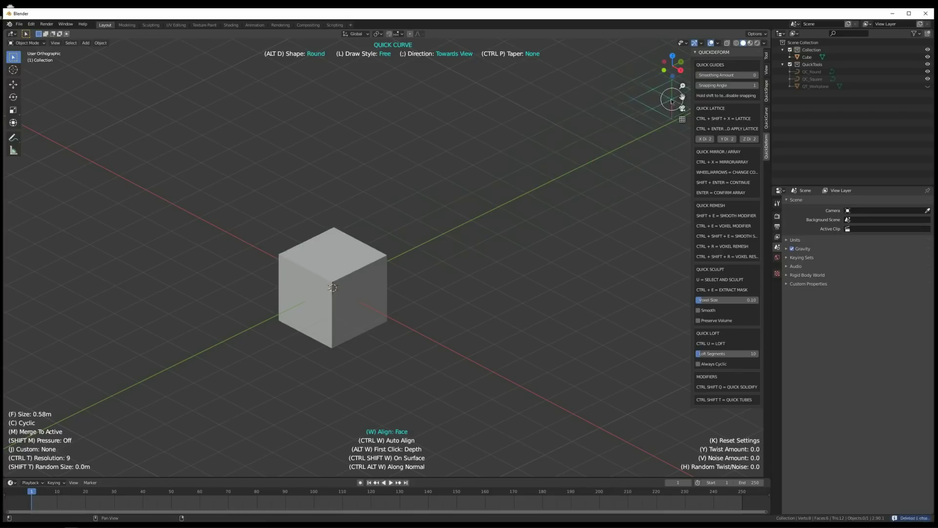
click(767, 106)
middle_drag(401, 308, 432, 279)
ctrl+middle_drag(431, 278, 452, 230)
alt+middle_drag(393, 202, 433, 227)
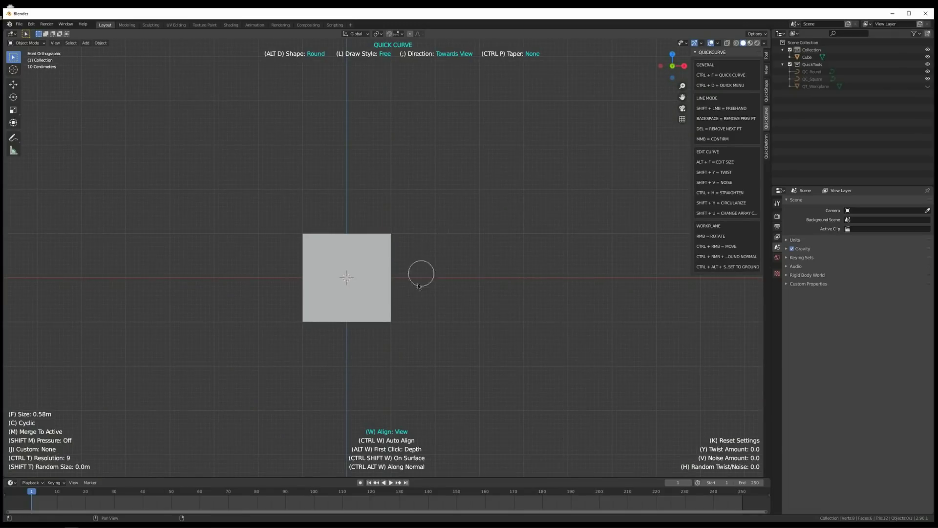
Draw an open freehand curve around the cube with View alignment, inspect it from another angle, and delete it
middle_drag(412, 436, 408, 238)
mouse_move(360, 167)
mouse_down()
mouse_move(335, 348)
mouse_move(458, 151)
mouse_up()
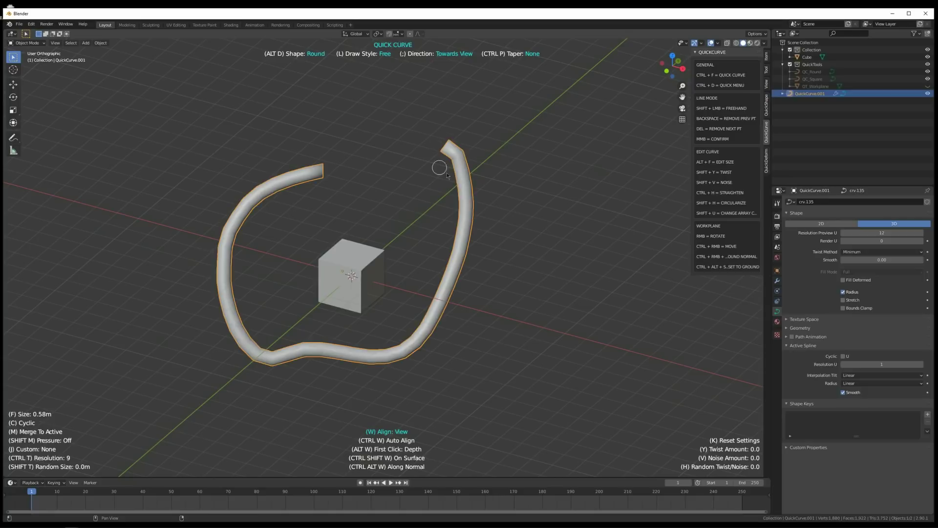
mouse_move(446, 163)
middle_down()
mouse_move(459, 192)
mouse_move(441, 190)
mouse_move(338, 283)
mouse_move(322, 282)
mouse_move(367, 289)
middle_up()
key(Delete)
Add a plane at the origin and scale it up to about 6.6 times the cube's width, seen from above
alt+middle_drag(392, 243, 421, 298)
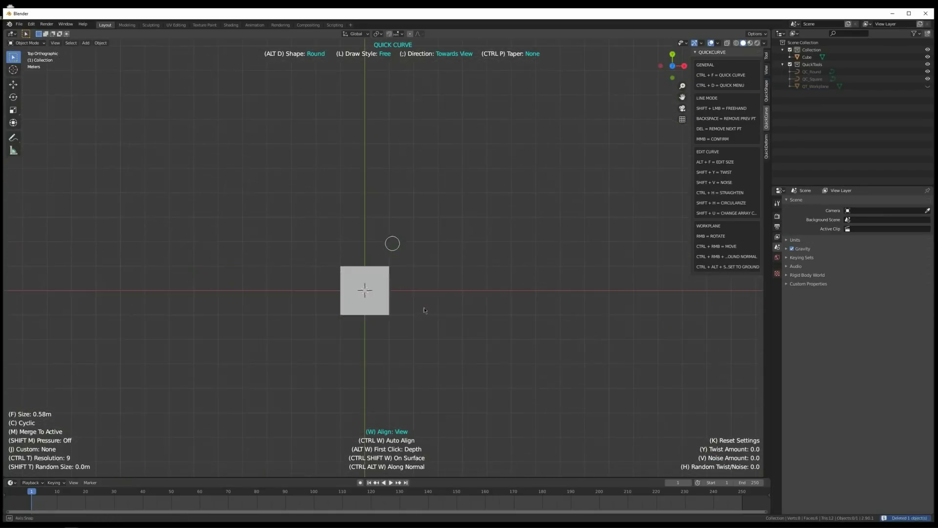
key(shift+a)
click(433, 268)
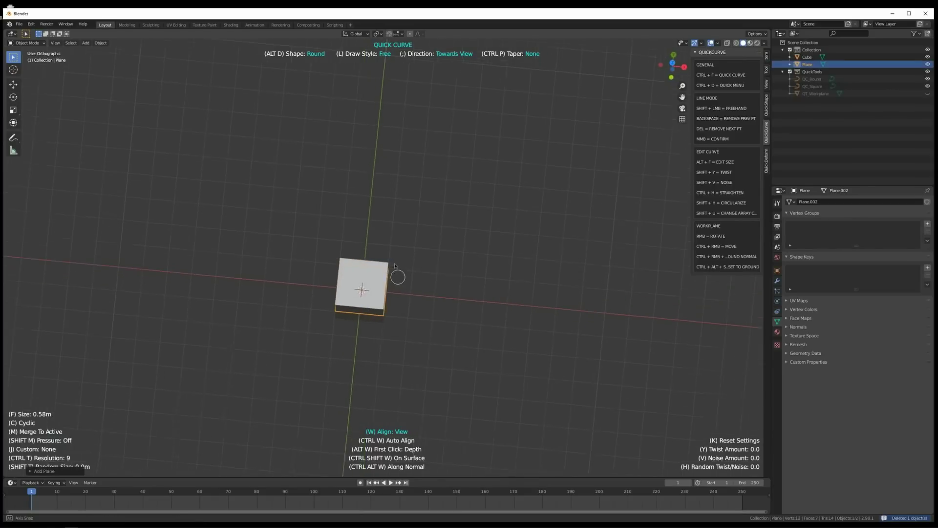
key(s)
click(435, 268)
key(s)
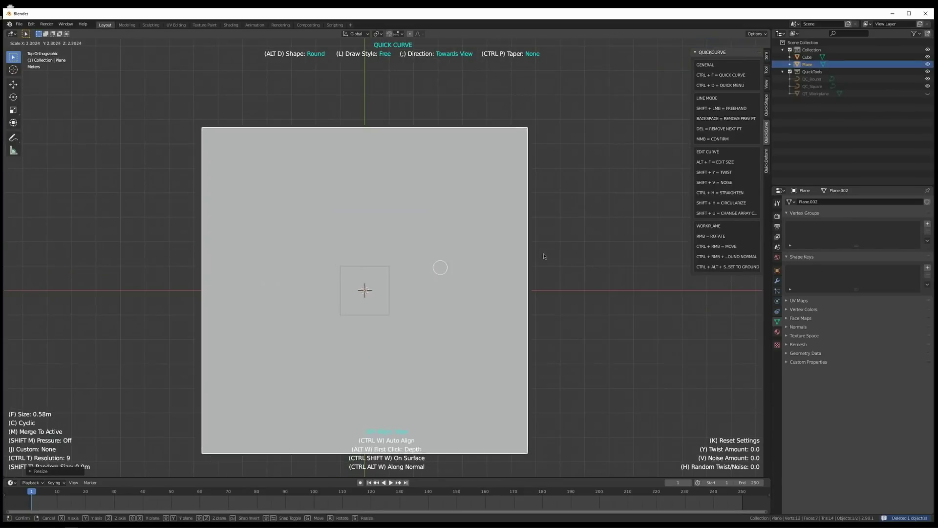
click(544, 256)
shift+middle_drag(459, 254, 467, 232)
From the top view, draw a winding freehand curve over the plane, inspect it from the side, and delete it
middle_drag(308, 316, 374, 308)
middle_drag(456, 287, 377, 220)
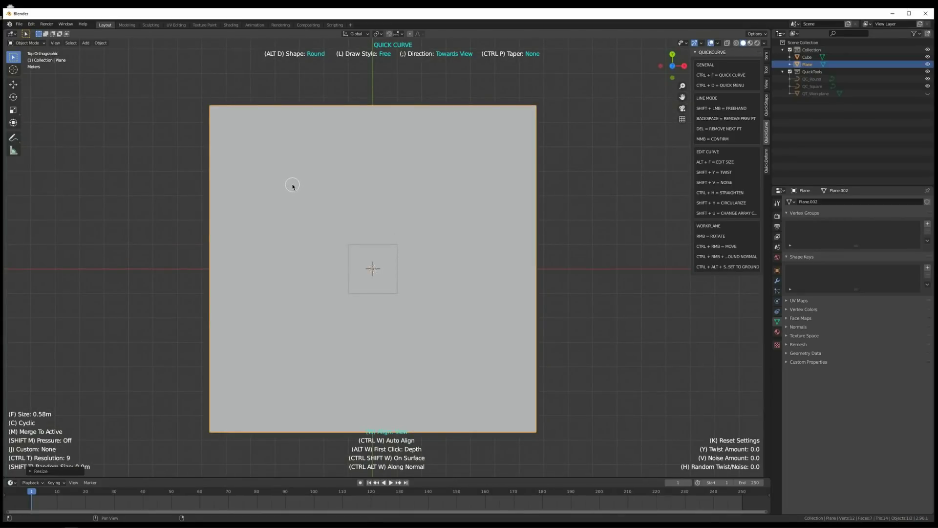
middle_drag(303, 286, 292, 330)
mouse_move(284, 184)
mouse_down()
mouse_move(350, 329)
mouse_move(442, 182)
mouse_move(468, 378)
mouse_up()
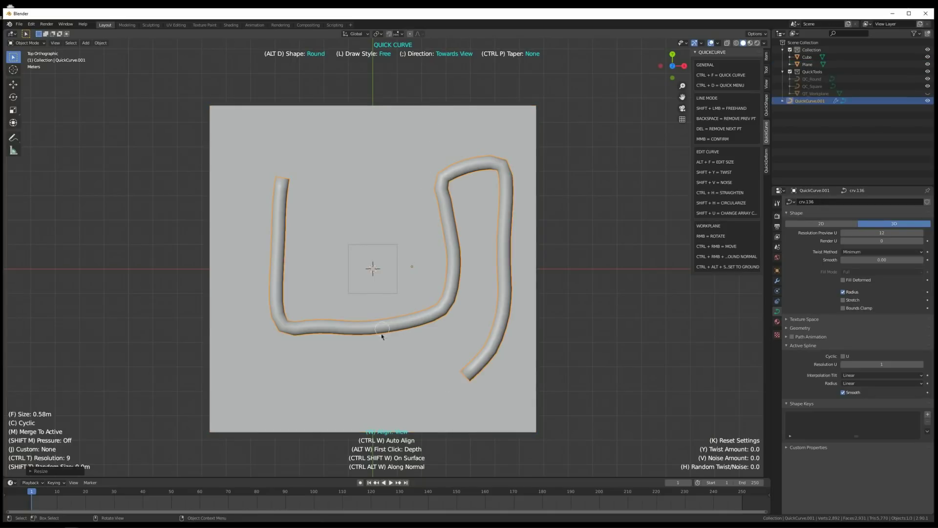
middle_drag(343, 334, 317, 287)
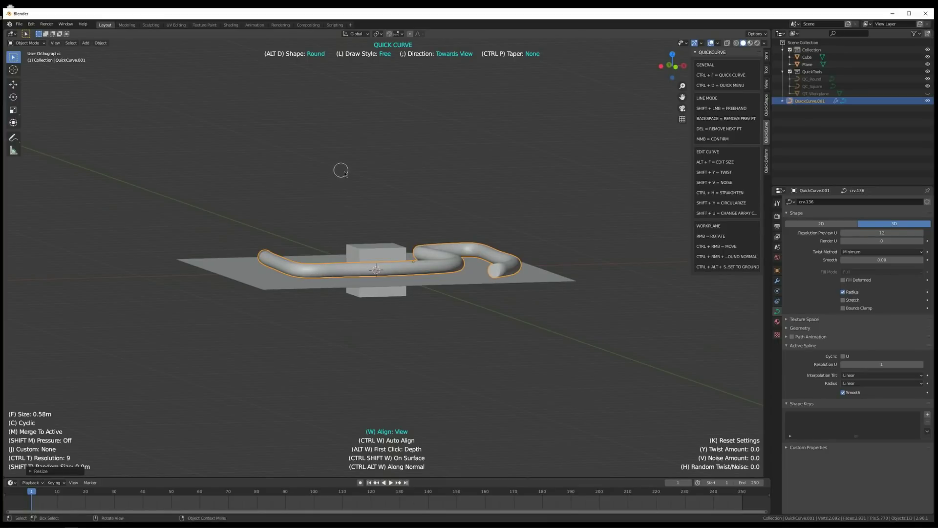
middle_drag(345, 173, 378, 315)
key(Delete)
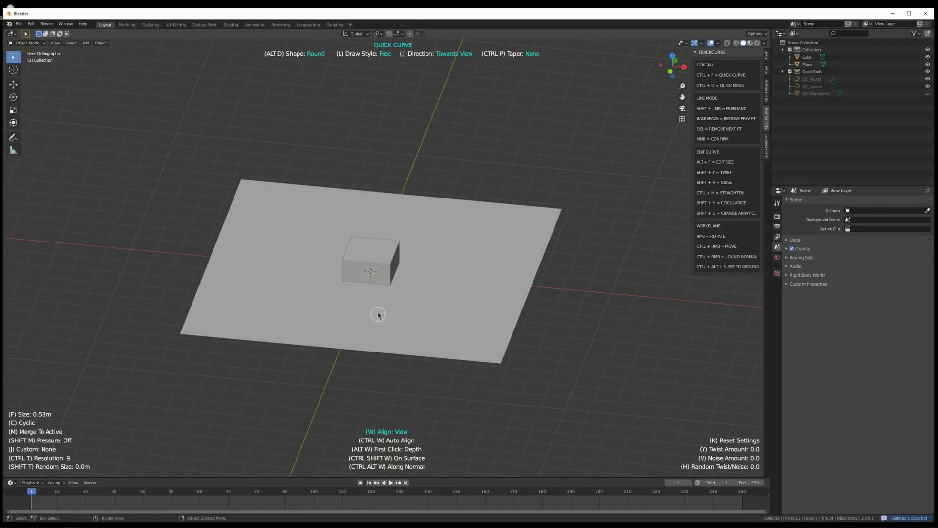
Tilt the plane with free trackball rotations and turn it to face the current view, and delete it
click(378, 315)
key(r)
key(r)
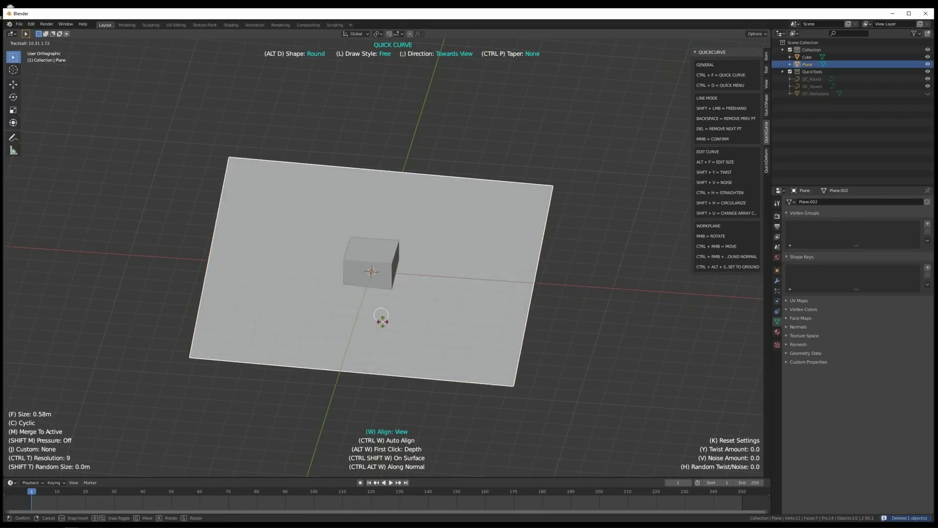
click(398, 346)
key(r)
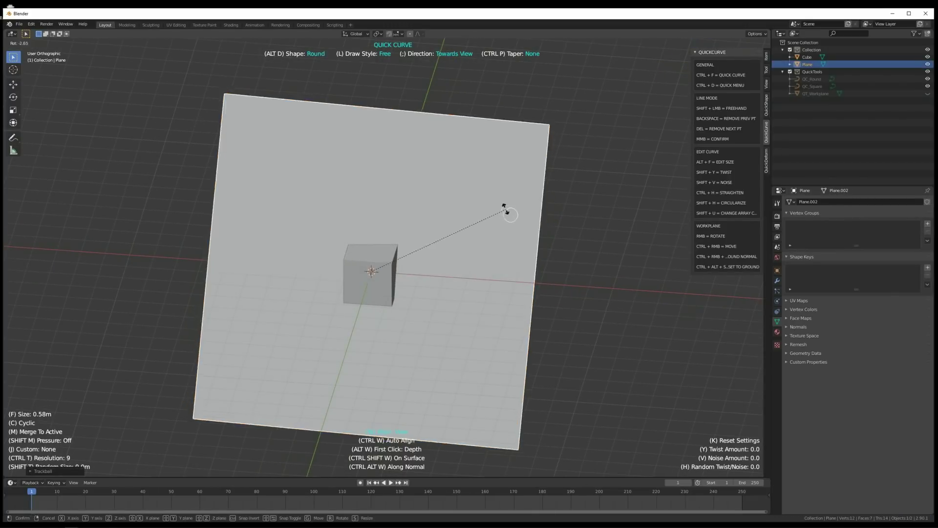
click(503, 201)
key(r)
key(r)
click(484, 217)
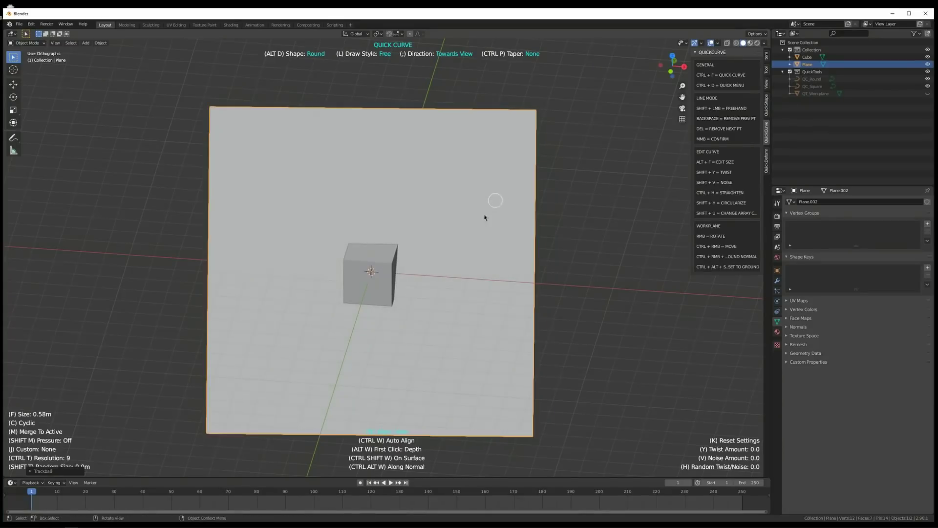
key(Delete)
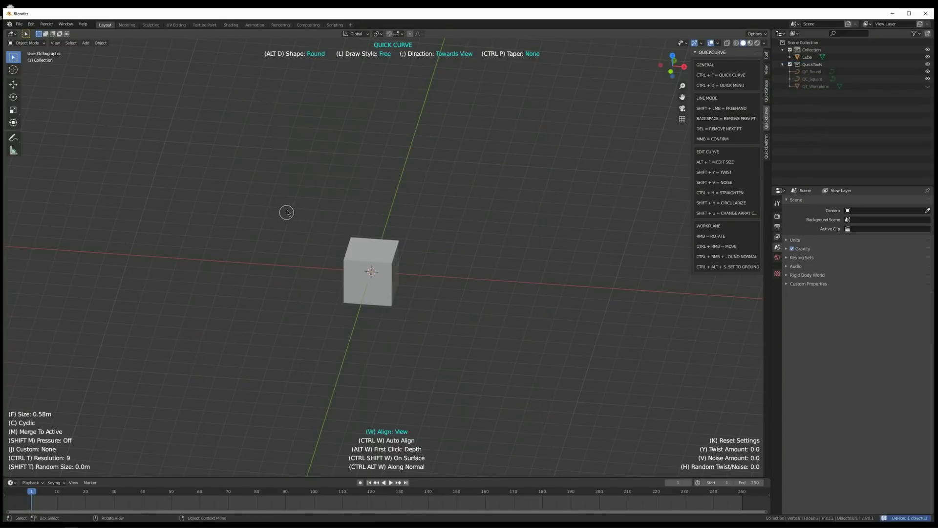
Draw a View-aligned freehand curve above the cube from the angled view, orbit to check its plane, and delete it
mouse_move(289, 200)
mouse_down()
mouse_move(412, 315)
mouse_move(514, 151)
mouse_up()
middle_drag(469, 226, 389, 207)
middle_drag(463, 272, 423, 288)
key(Delete)
Draw one View-aligned freehand curve from the front view and another from an angled view, deleting both
middle_drag(364, 262, 387, 215)
scroll(394, 276, up, 5)
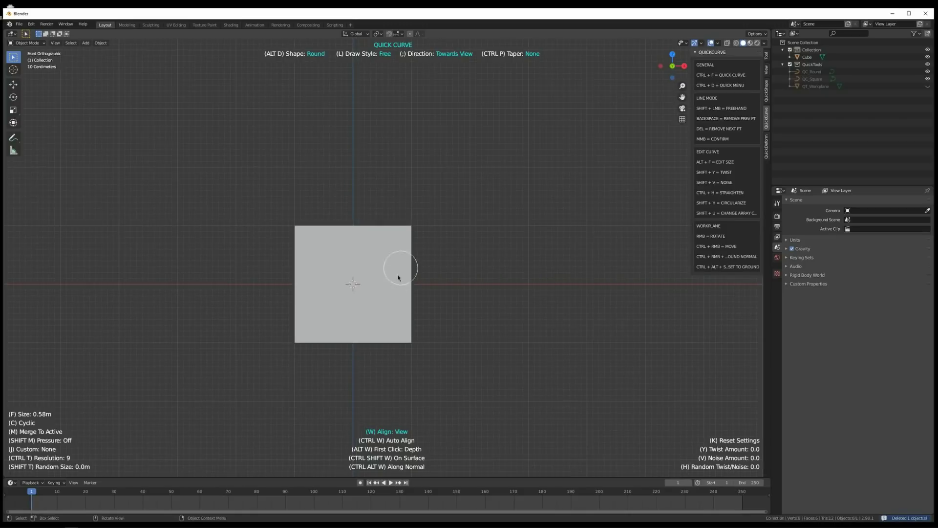
mouse_move(379, 307)
shift+middle_down()
mouse_move(411, 248)
mouse_move(360, 287)
mouse_move(384, 249)
shift+middle_up()
mouse_move(360, 195)
mouse_down()
mouse_move(482, 339)
mouse_move(530, 210)
mouse_up()
mouse_move(525, 216)
middle_down()
mouse_move(445, 266)
mouse_move(390, 262)
mouse_move(420, 273)
middle_up()
mouse_move(283, 167)
mouse_down()
mouse_move(275, 241)
mouse_move(348, 309)
mouse_up()
mouse_move(399, 285)
middle_down()
mouse_move(333, 360)
mouse_move(397, 266)
middle_up()
key(Delete)
click(304, 342)
key(Delete)
Duplicate the cube and place the copy beside the original, with a gap between them
scroll(348, 339, down, 2)
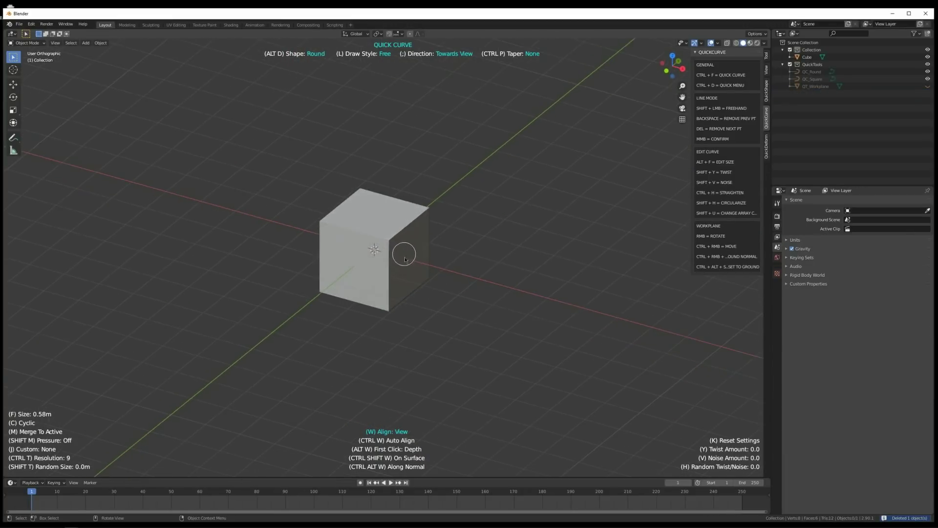
click(401, 255)
key(shift+d)
key(y)
click(627, 224)
shift+middle_drag(567, 243, 449, 315)
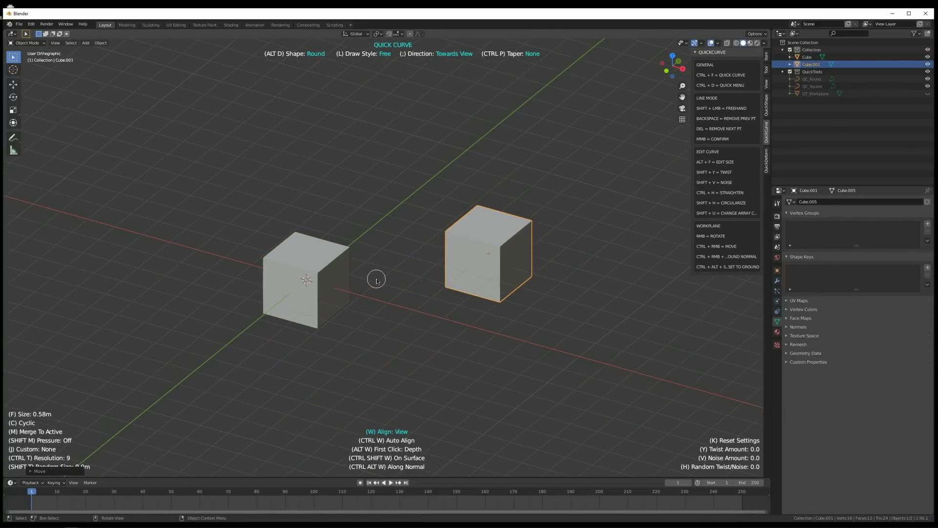
key(KP_1)
shift+middle_drag(381, 265, 400, 249)
scroll(402, 265, up, 2)
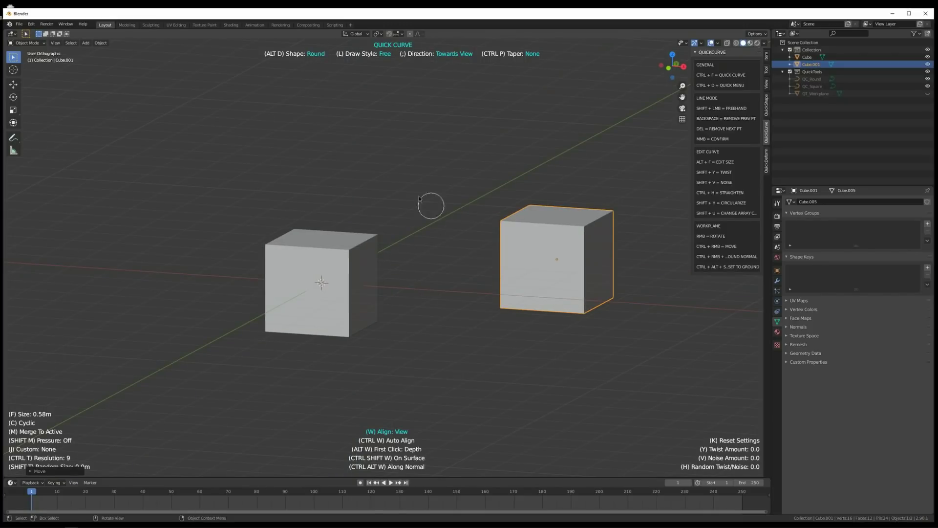
Select each cube in turn and toggle the alignment between View and Face, ending on Face
drag(385, 198, 385, 203)
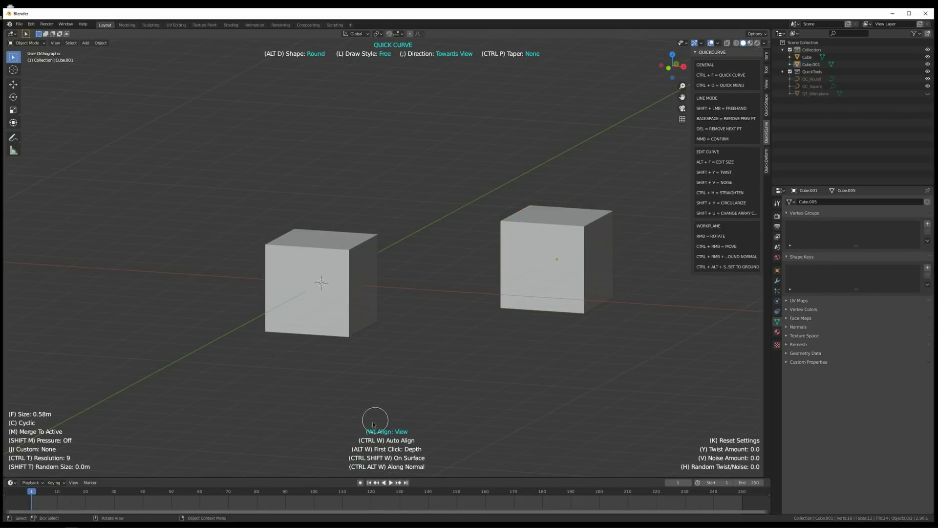
middle_drag(364, 287, 360, 301)
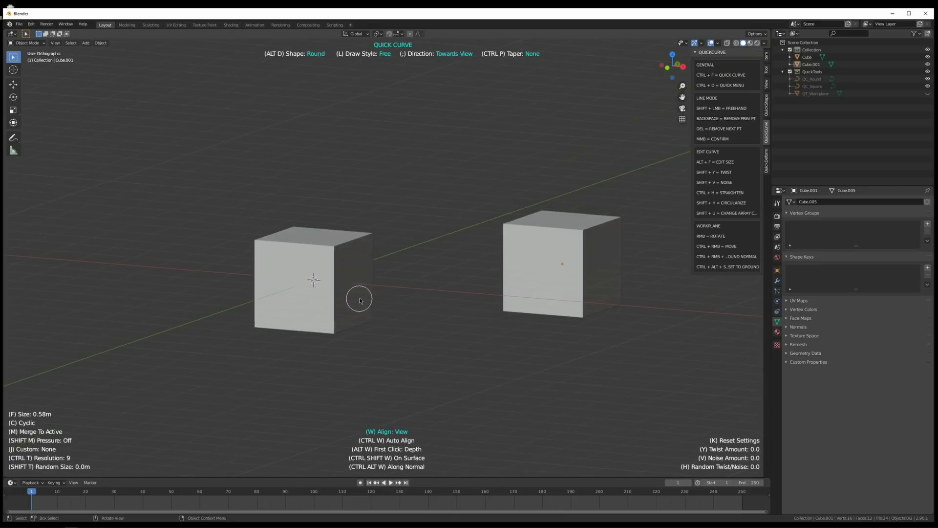
click(357, 300)
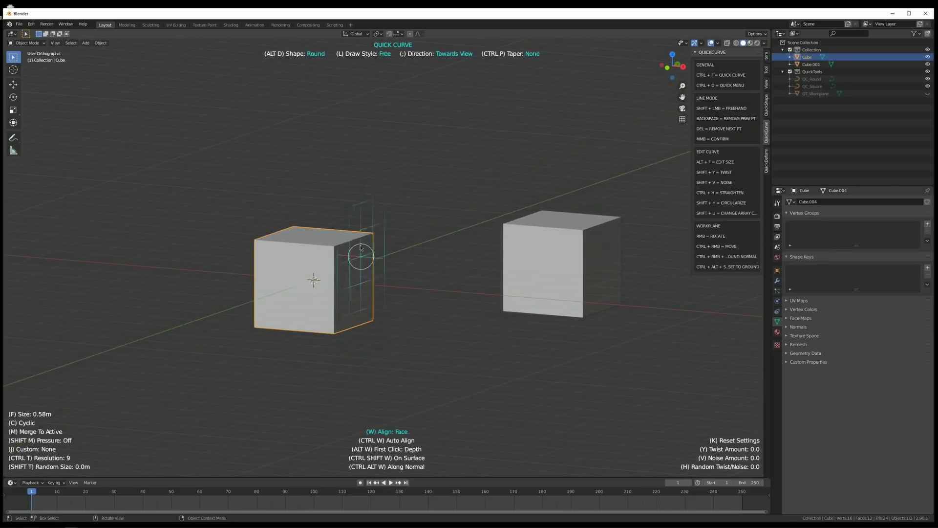
click(555, 231)
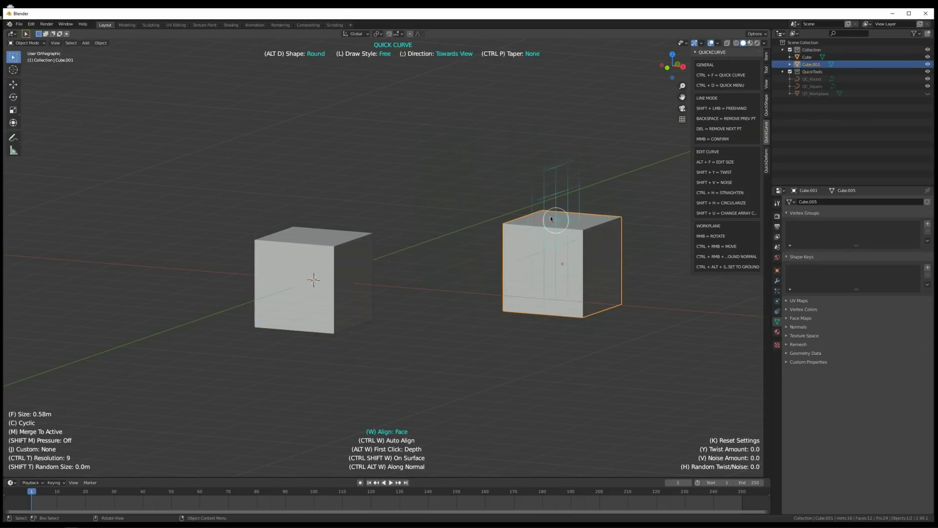
key(w)
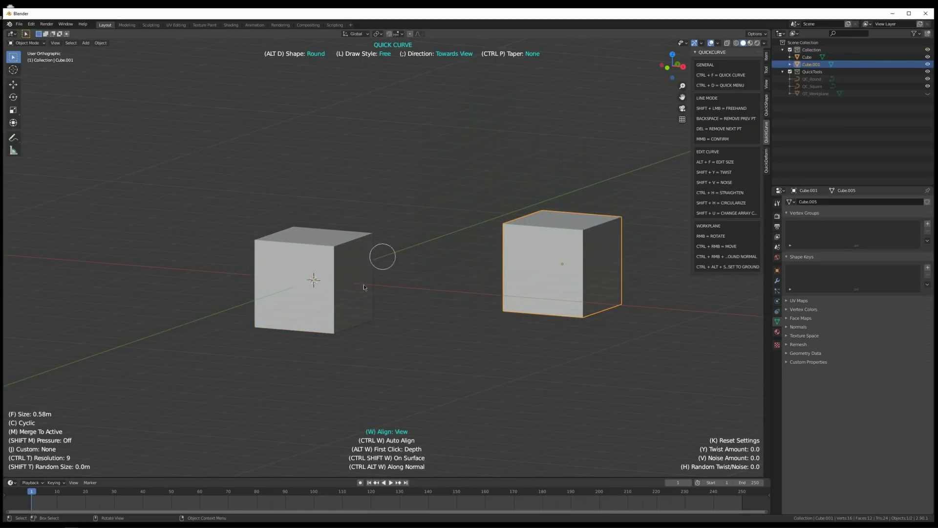
key(w)
Draw three Face-aligned freehand curves, each starting on the cube at the origin and extending outward
middle_drag(352, 287, 383, 282)
drag(394, 289, 476, 186)
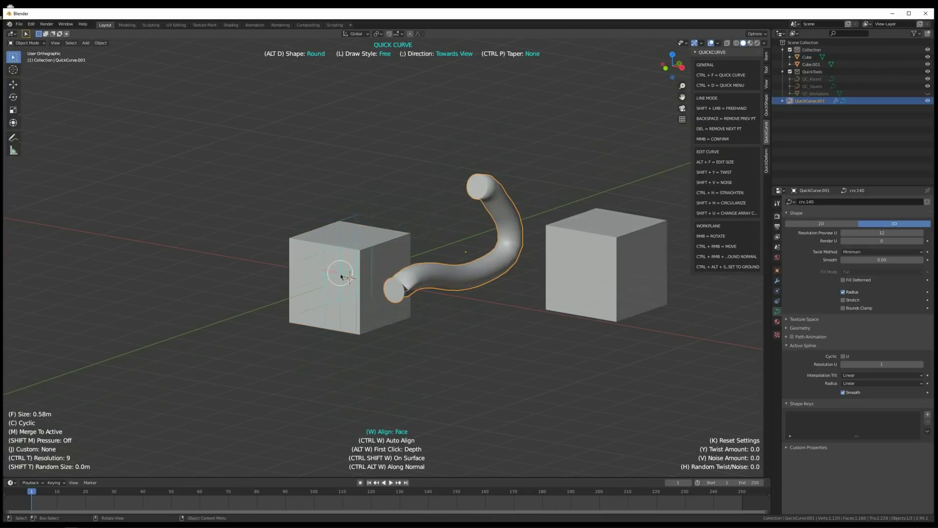
mouse_move(331, 281)
mouse_down()
mouse_move(273, 285)
mouse_move(195, 218)
mouse_up()
middle_drag(324, 252, 350, 272)
mouse_move(350, 272)
mouse_down()
mouse_move(423, 194)
mouse_move(316, 141)
mouse_up()
Delete the three face-aligned curves one after another, leaving only the two cubes
mouse_move(369, 205)
middle_down()
mouse_move(365, 190)
mouse_move(377, 193)
middle_up()
key(Delete)
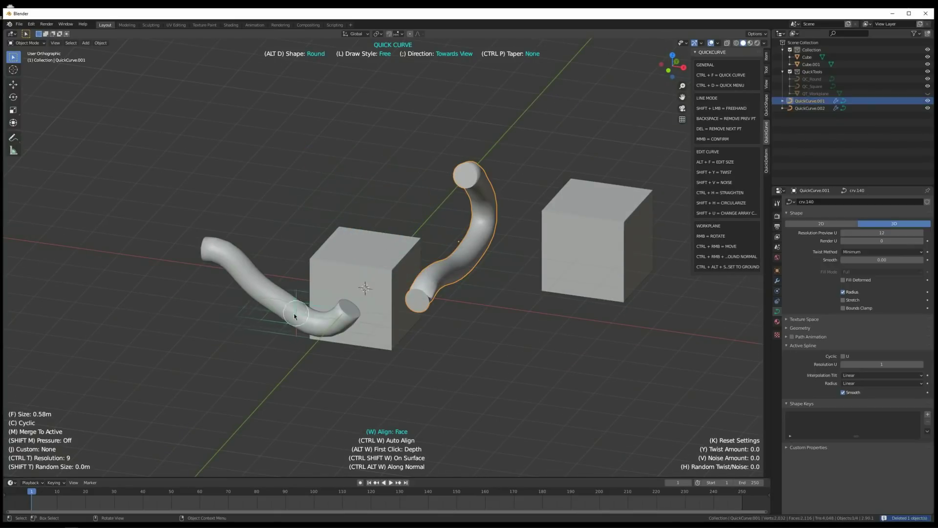
key(Delete)
click(322, 325)
key(Delete)
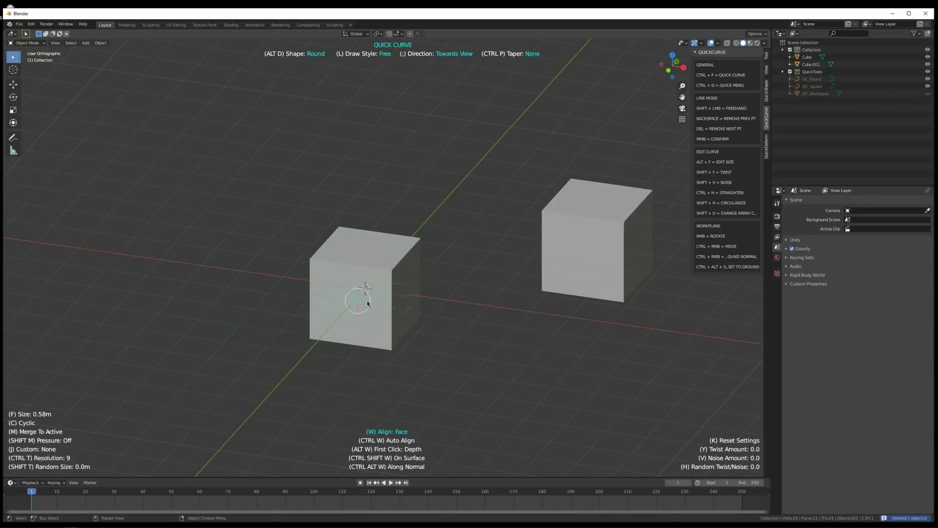
Draw three separate freehand curves in the empty space around the two cubes
click(417, 301)
drag(326, 171, 210, 297)
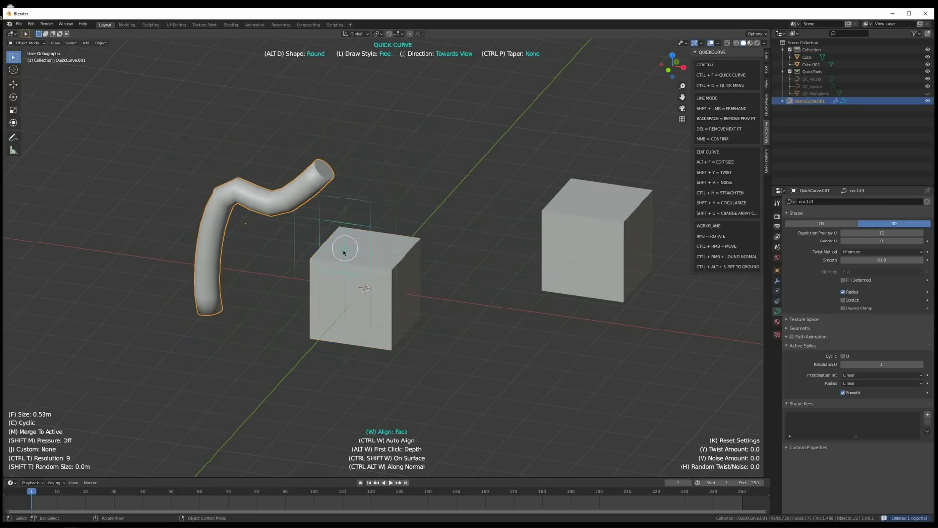
mouse_move(383, 187)
mouse_down()
mouse_move(541, 132)
mouse_move(563, 74)
mouse_up()
drag(470, 181, 481, 347)
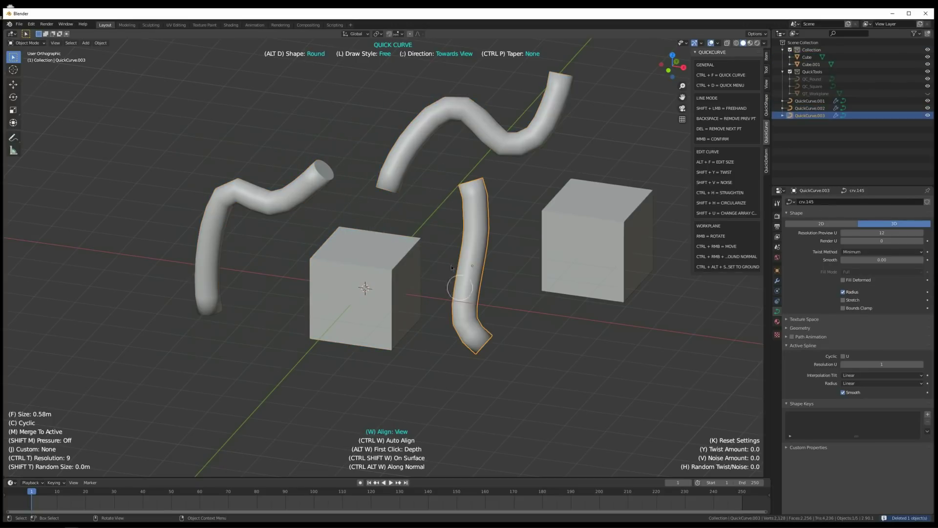
Move the vertical curve between the cubes upward, close to the wavy curve above it
middle_drag(468, 220, 468, 201)
key(g)
click(516, 218)
Check Face alignment on the other two curves, select the origin cube, and turn on Auto Align
click(491, 140)
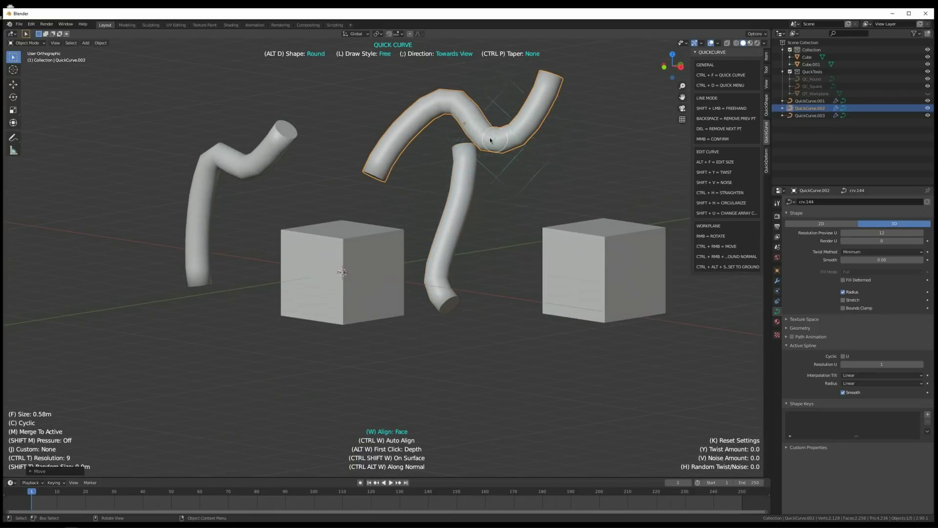
click(245, 173)
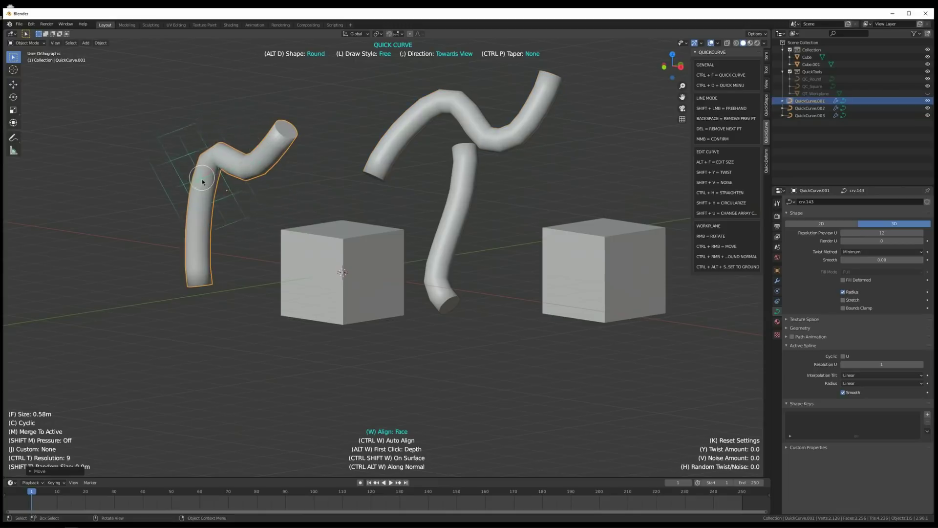
middle_drag(229, 219, 393, 298)
click(391, 294)
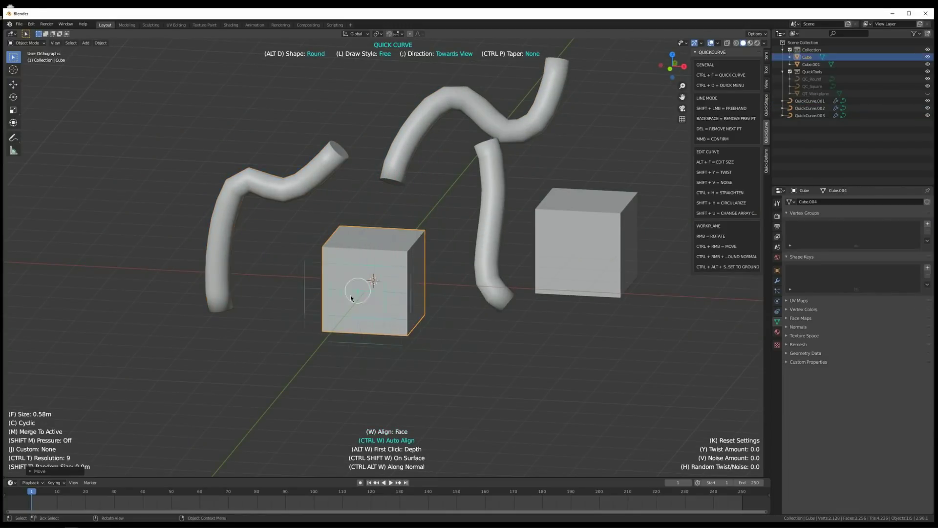
Check how Auto Align responds on the second cube, the curves and the empty space, selecting the wavy curve last
click(495, 234)
click(584, 220)
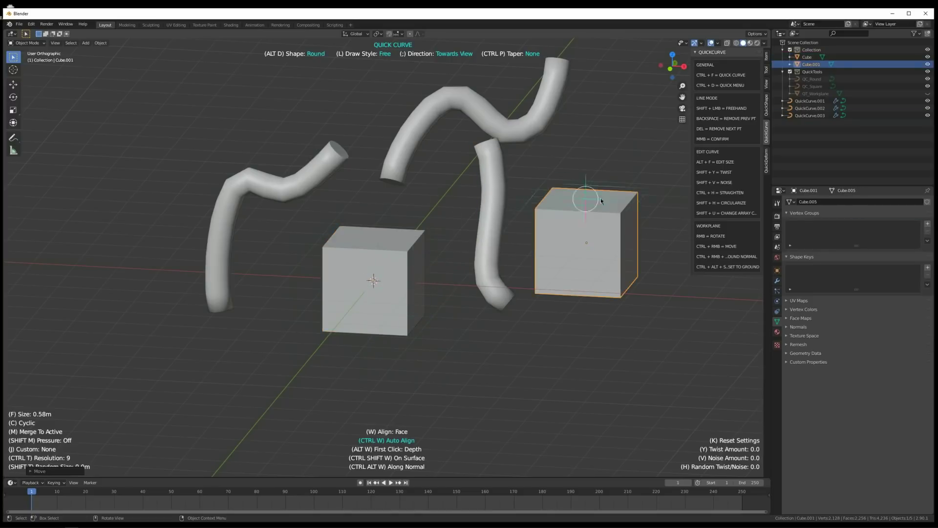
click(494, 225)
click(342, 274)
click(239, 183)
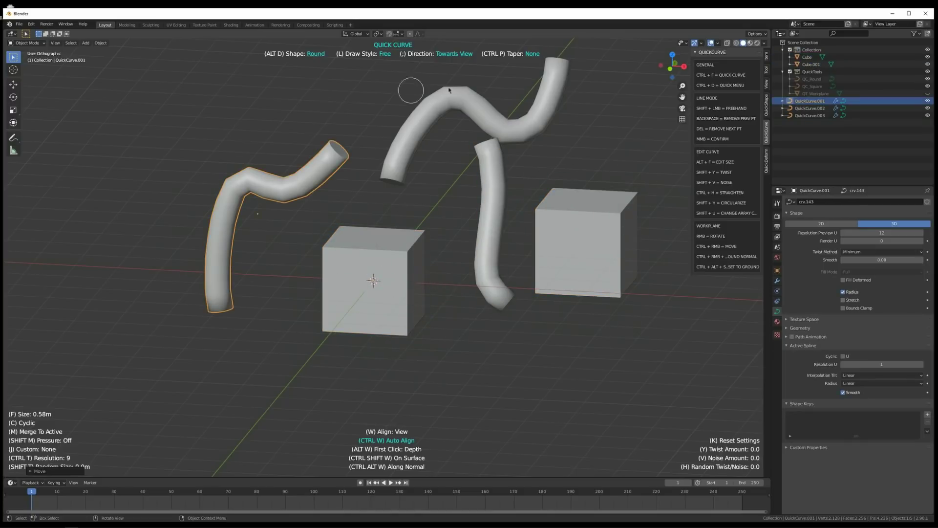
click(491, 205)
click(391, 274)
shift+middle_drag(365, 214, 348, 228)
click(373, 234)
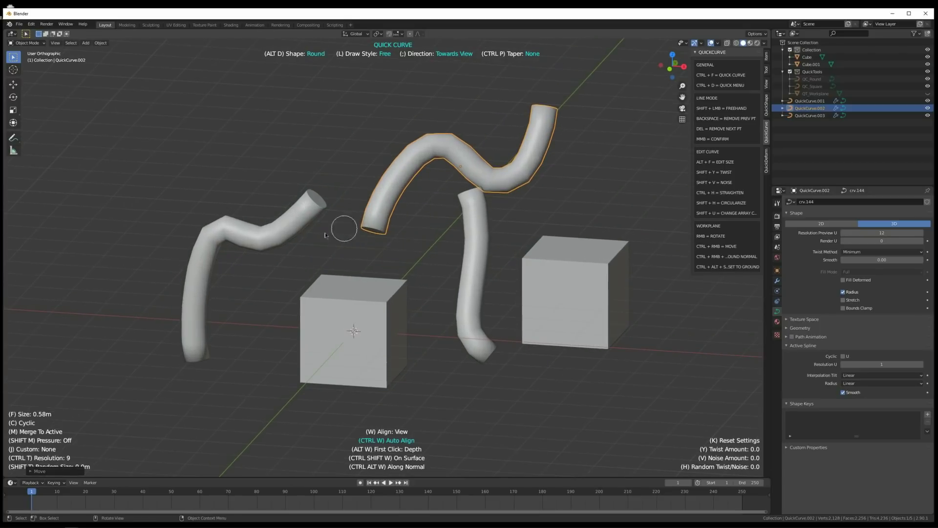
Check Auto Align again by moving between the two cubes and the curves, selecting the leftmost curve last
click(349, 318)
click(323, 197)
click(474, 193)
click(476, 203)
click(349, 323)
click(595, 304)
click(350, 323)
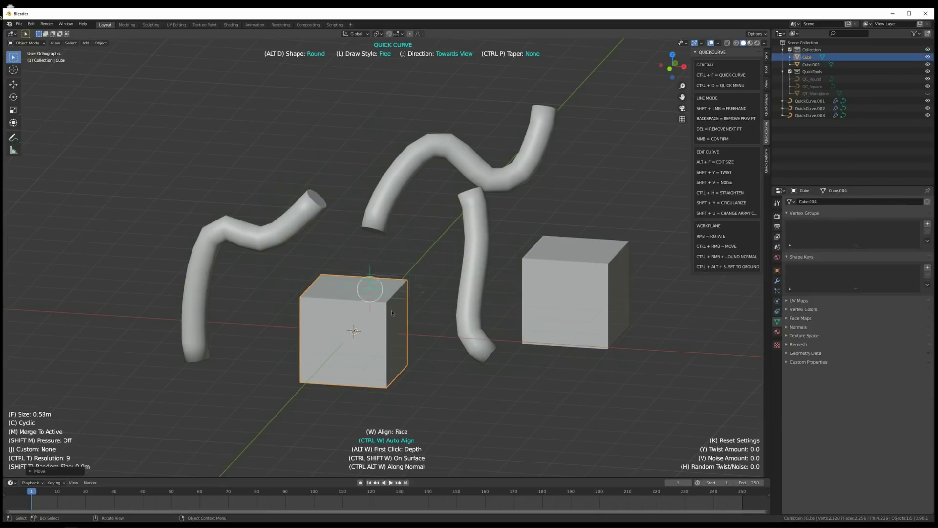
click(474, 313)
click(356, 308)
click(551, 325)
click(319, 217)
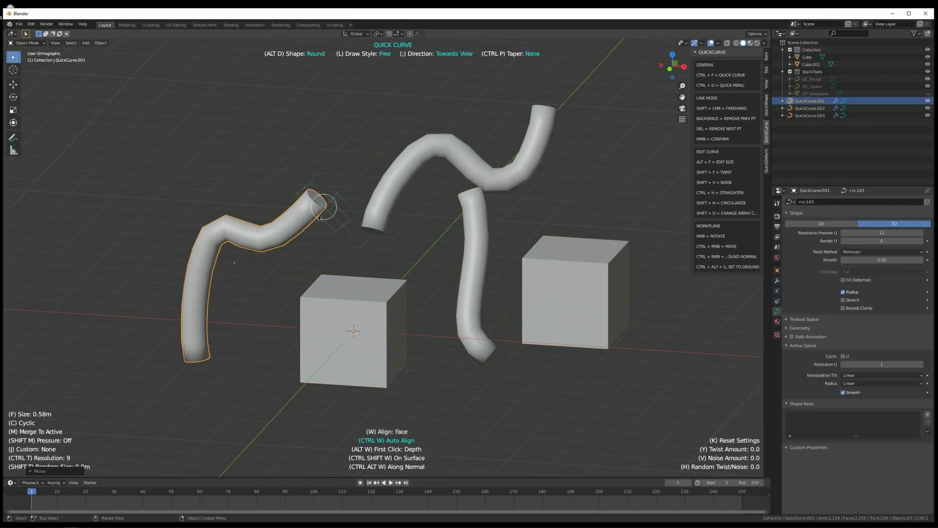
Turn off Auto Align, check Face alignment on the vertical and leftmost curves, and switch the alignment to View
click(337, 288)
click(389, 205)
click(479, 237)
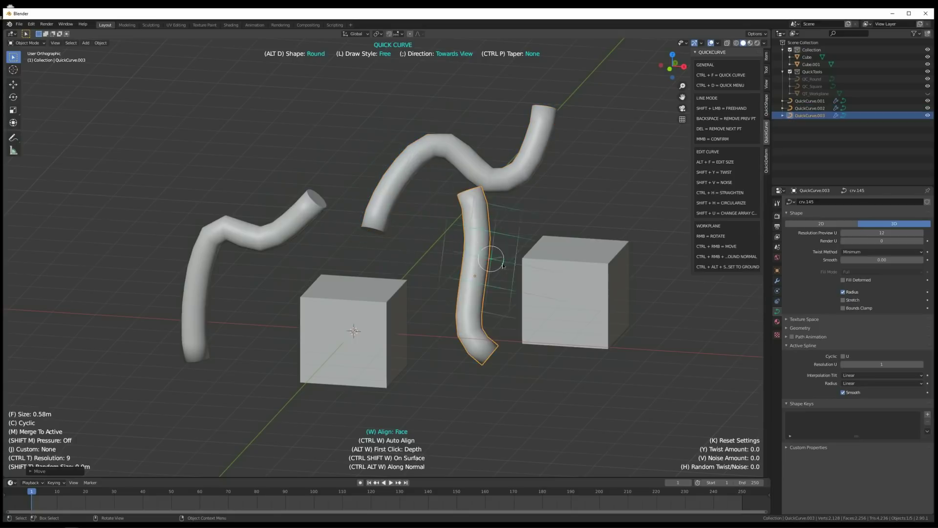
click(530, 274)
click(277, 207)
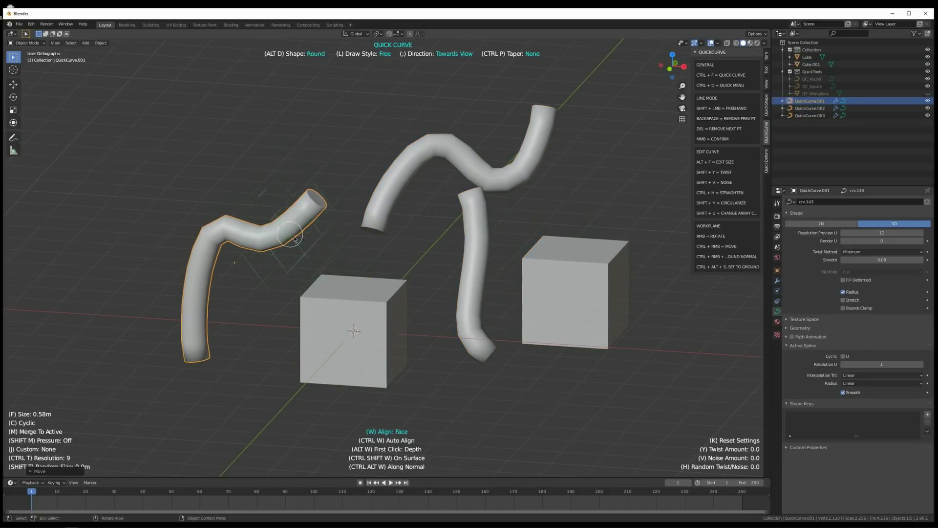
middle_drag(422, 297, 381, 306)
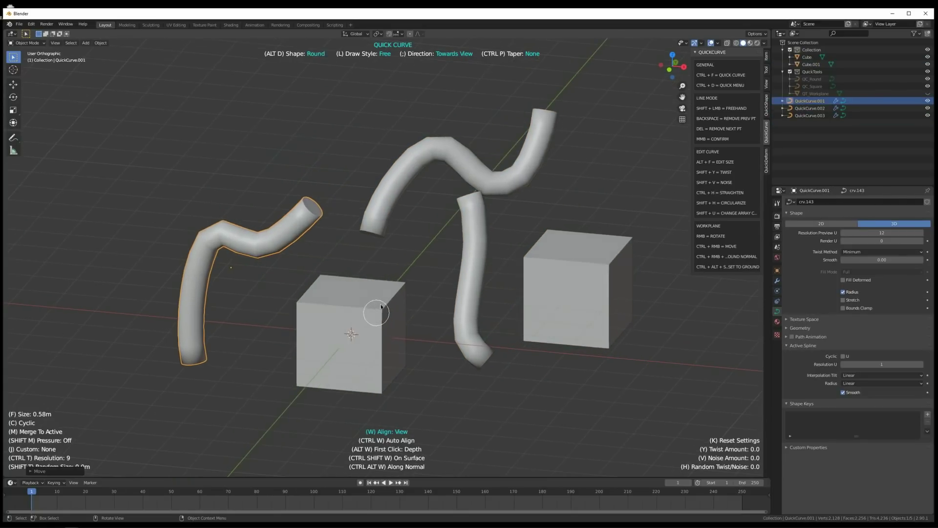
Select all three curves together and delete them, leaving only the two cubes
shift+click(396, 211)
shift+click(471, 268)
key(Delete)
middle_drag(419, 283, 399, 349)
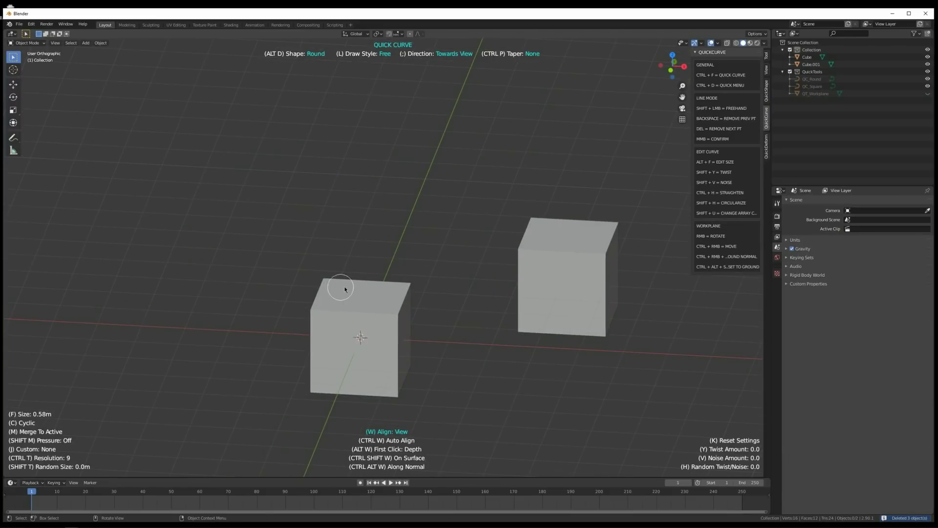
With First Click set to Depth, draw a U-shaped freehand curve above the two cubes in front view
key(alt+w)
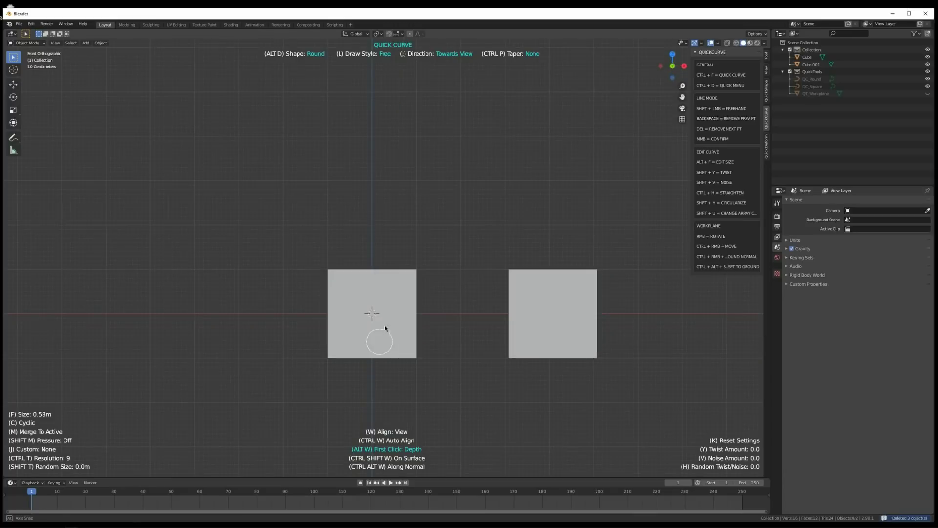
key(KP_1)
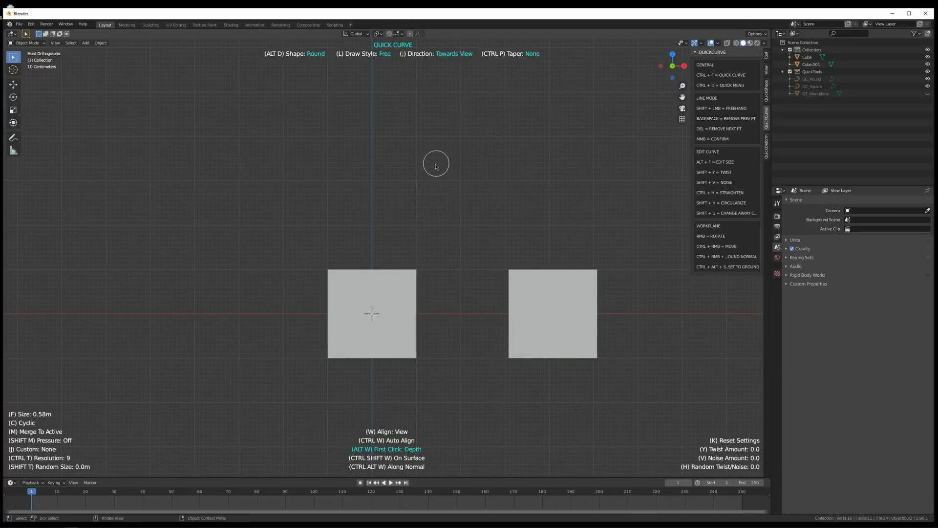
mouse_move(436, 166)
mouse_down()
mouse_move(508, 211)
mouse_move(510, 143)
mouse_up()
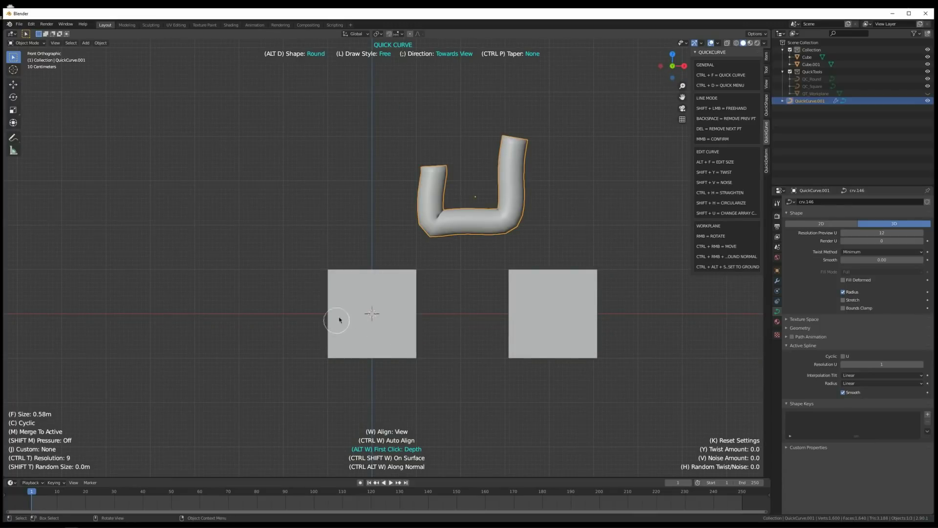
middle_drag(403, 219, 411, 232)
key(KP_1)
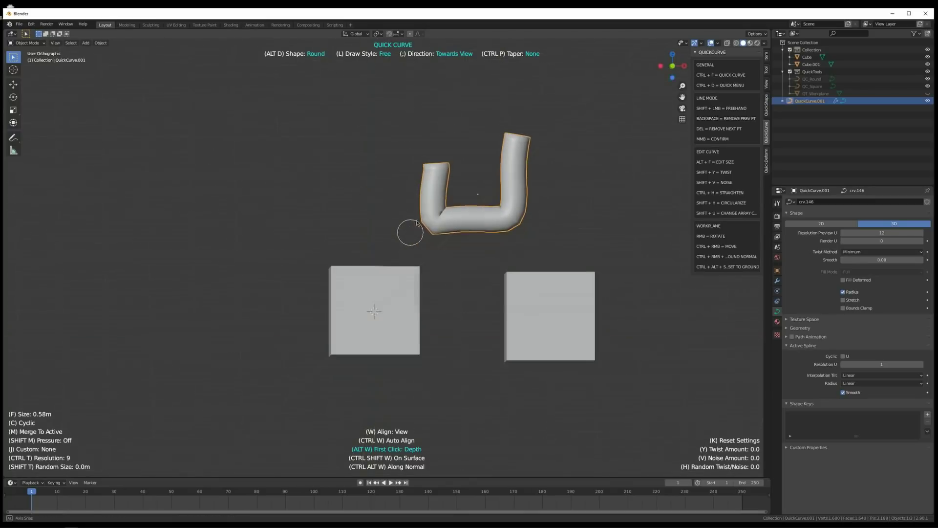
middle_drag(435, 172, 309, 349)
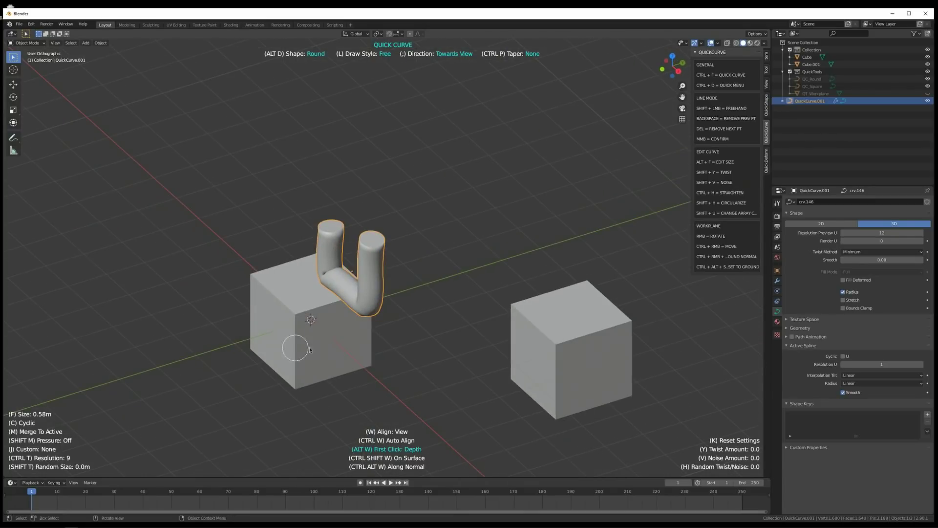
middle_drag(368, 242, 318, 318)
middle_drag(399, 252, 384, 280)
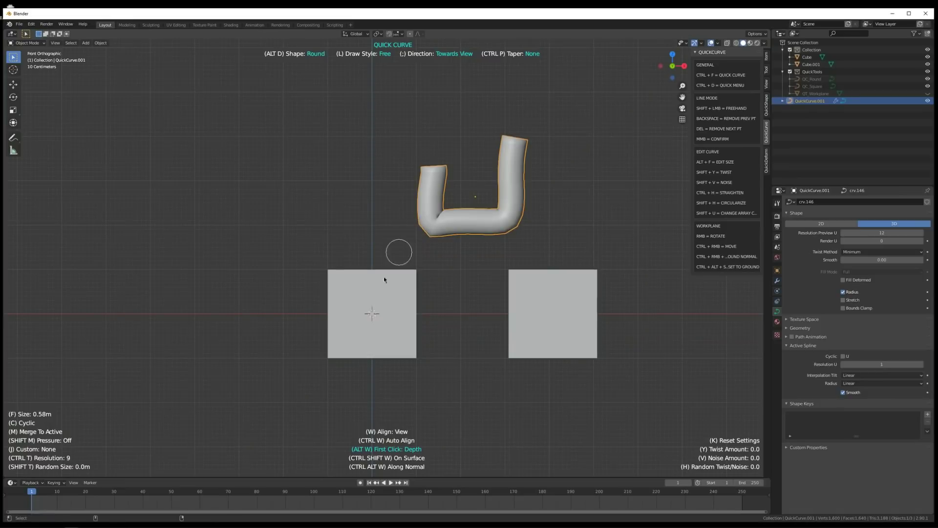
Draw an L-shaped freehand curve down from the front face of each cube in front view
mouse_move(349, 321)
mouse_down()
mouse_move(356, 409)
mouse_move(387, 398)
mouse_up()
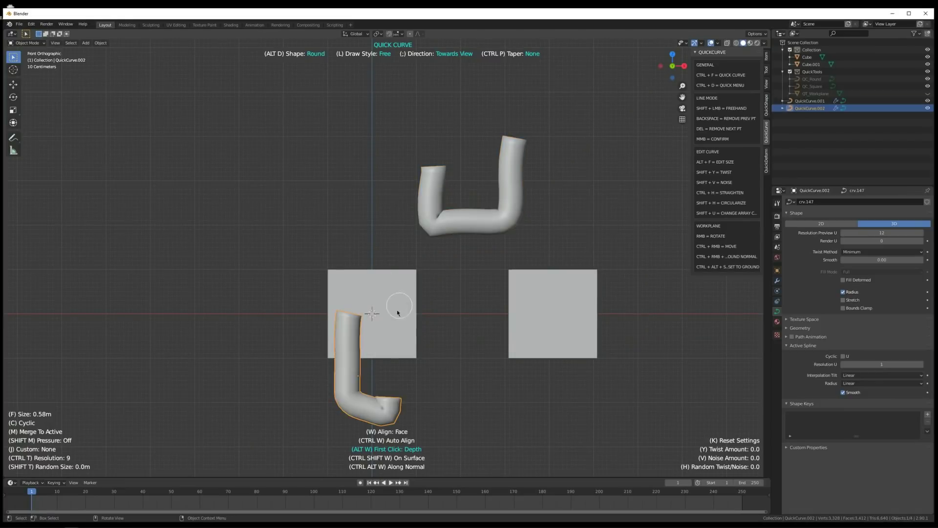
middle_drag(396, 310, 281, 340)
key(KP_1)
drag(562, 317, 623, 387)
mouse_move(623, 386)
middle_down()
mouse_move(591, 319)
mouse_move(543, 361)
middle_up()
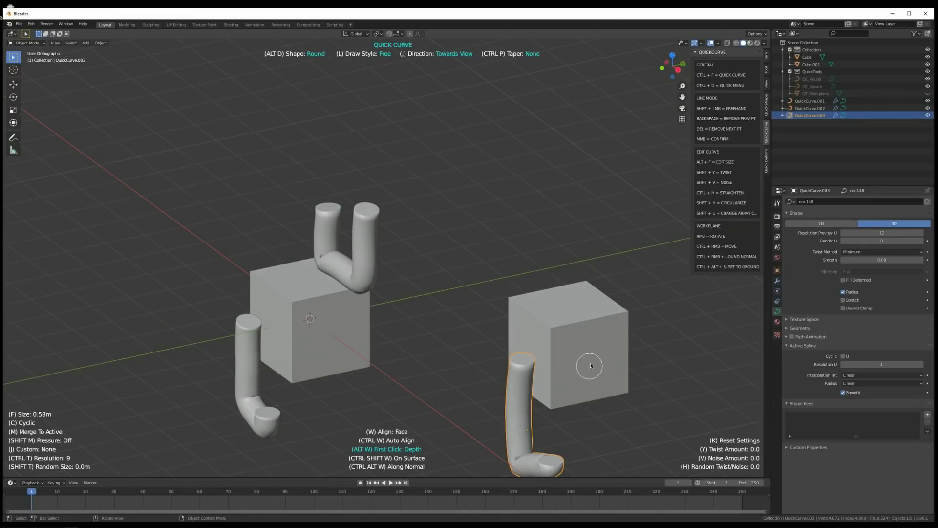
Draw a V-shaped freehand curve from the second cube's side face and a bent one from its top face
drag(590, 348, 662, 389)
mouse_move(553, 361)
middle_down()
mouse_move(539, 389)
mouse_move(552, 418)
middle_up()
mouse_move(565, 358)
mouse_down()
mouse_move(572, 339)
mouse_move(641, 286)
mouse_up()
mouse_move(580, 337)
middle_down()
mouse_move(594, 299)
mouse_move(655, 259)
mouse_move(520, 235)
mouse_move(550, 231)
middle_up()
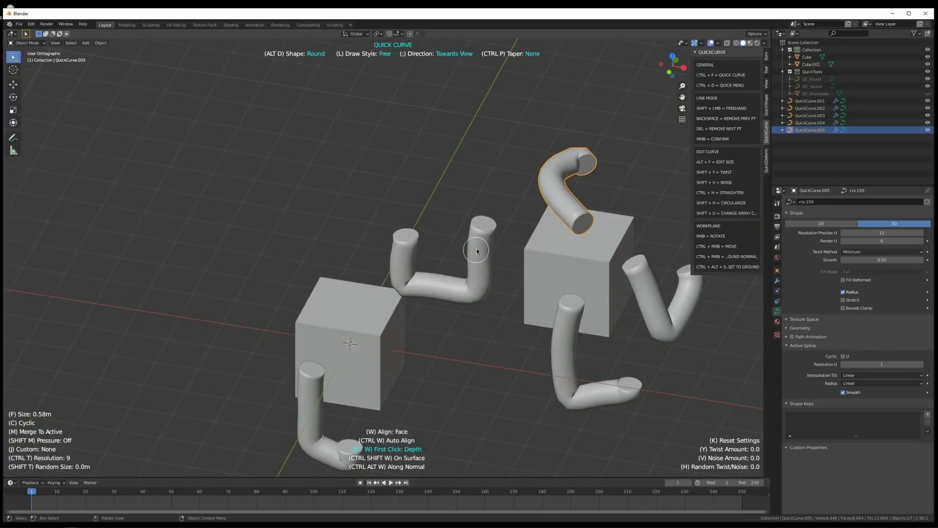
Draw three chained freehand curves, starting on the U-shaped curve and continuing each from the previous curve's end
drag(476, 251, 513, 357)
mouse_move(514, 356)
middle_down()
mouse_move(538, 318)
mouse_move(526, 299)
middle_up()
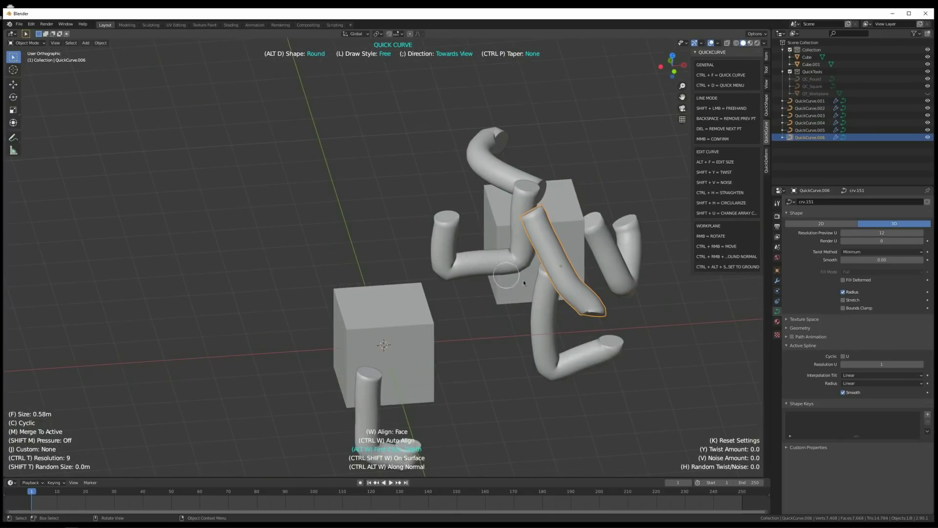
drag(577, 298, 536, 359)
middle_drag(536, 359, 591, 360)
drag(581, 356, 635, 427)
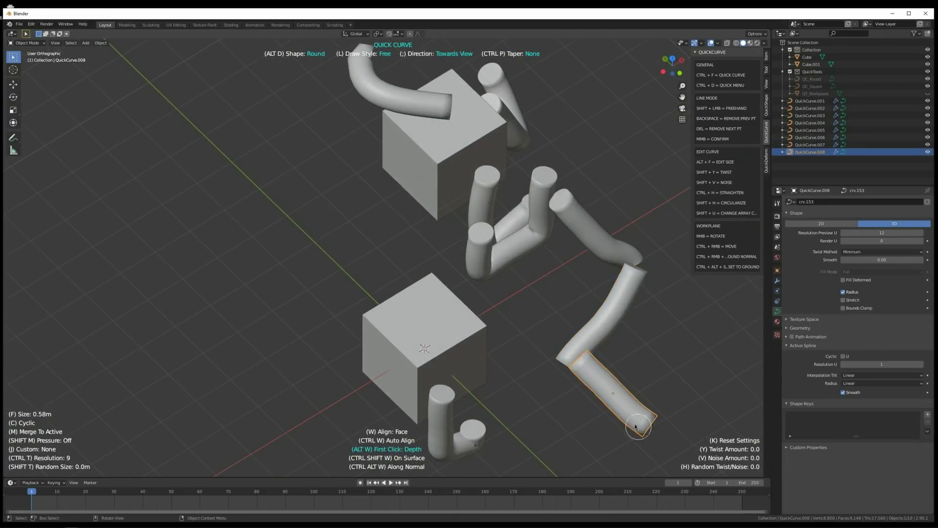
Delete the last two chained curves and the U-shaped curve
middle_drag(635, 426, 546, 259)
key(Delete)
click(453, 178)
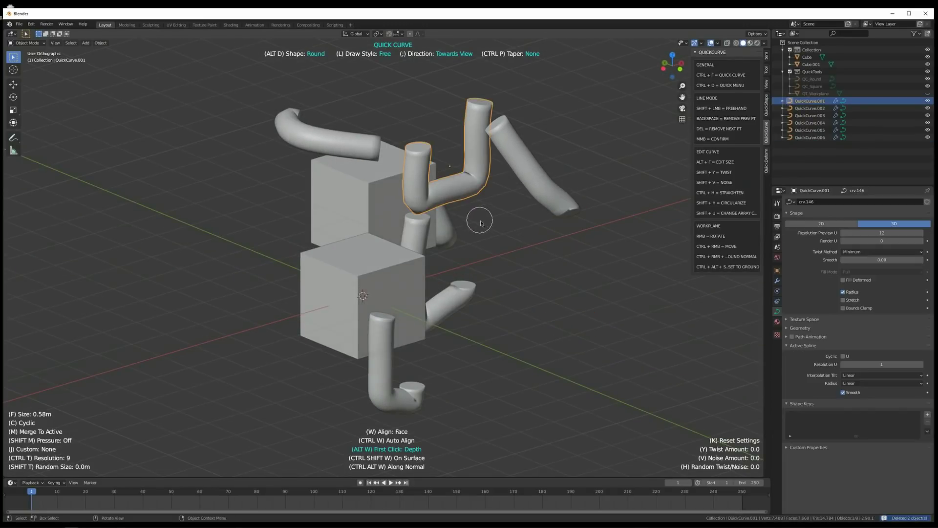
middle_drag(481, 223, 480, 230)
key(Delete)
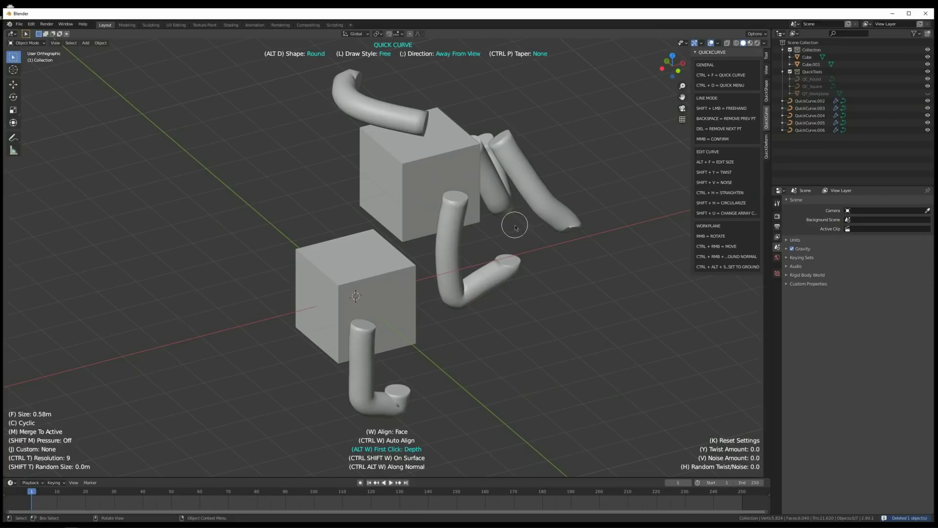
Set Direction to Away From View and draw further freehand curves from both ends of the slanted curve
middle_drag(538, 221, 562, 216)
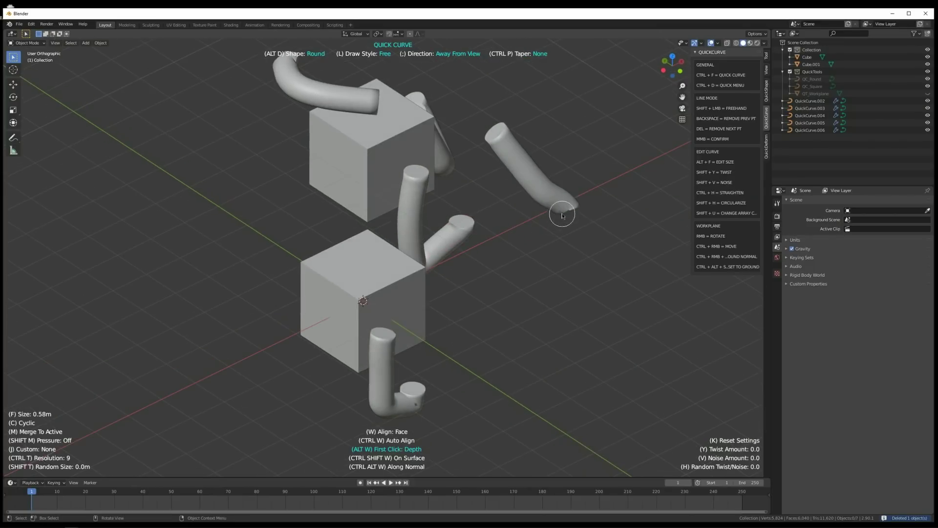
mouse_move(564, 206)
mouse_down()
mouse_move(548, 291)
mouse_move(575, 315)
mouse_up()
mouse_move(573, 317)
middle_down()
mouse_move(533, 295)
mouse_move(474, 293)
mouse_move(482, 279)
middle_up()
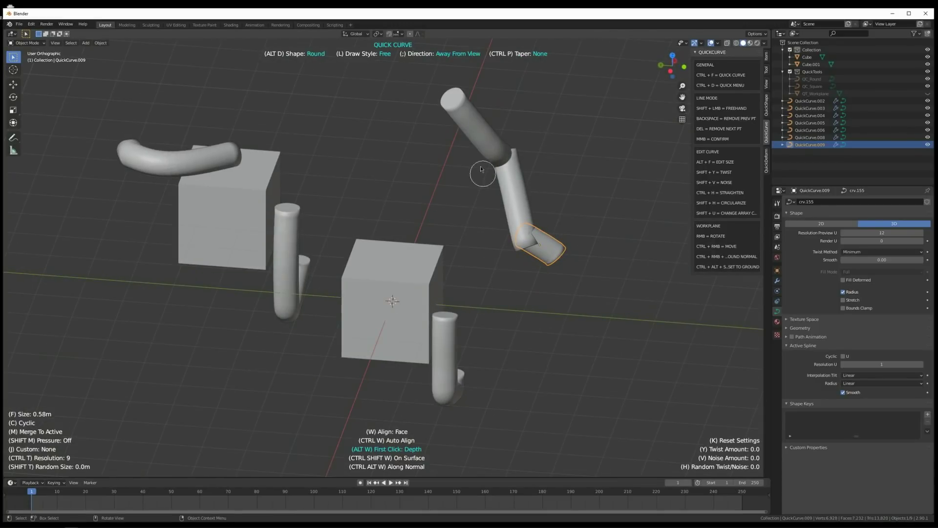
drag(455, 97, 452, 217)
middle_drag(452, 218, 482, 203)
Extend the chain with three more freehand curves, orbiting between strokes and starting each at the previous curve's end
drag(350, 84, 272, 210)
mouse_move(273, 211)
middle_down()
mouse_move(310, 226)
mouse_move(311, 254)
middle_up()
drag(311, 255, 342, 308)
middle_drag(345, 307, 335, 300)
drag(336, 301, 343, 309)
mouse_move(363, 321)
middle_down()
mouse_move(375, 327)
mouse_move(261, 321)
middle_up()
Delete the L-shaped curve in front of the origin cube
key(a)
middle_drag(418, 286, 460, 307)
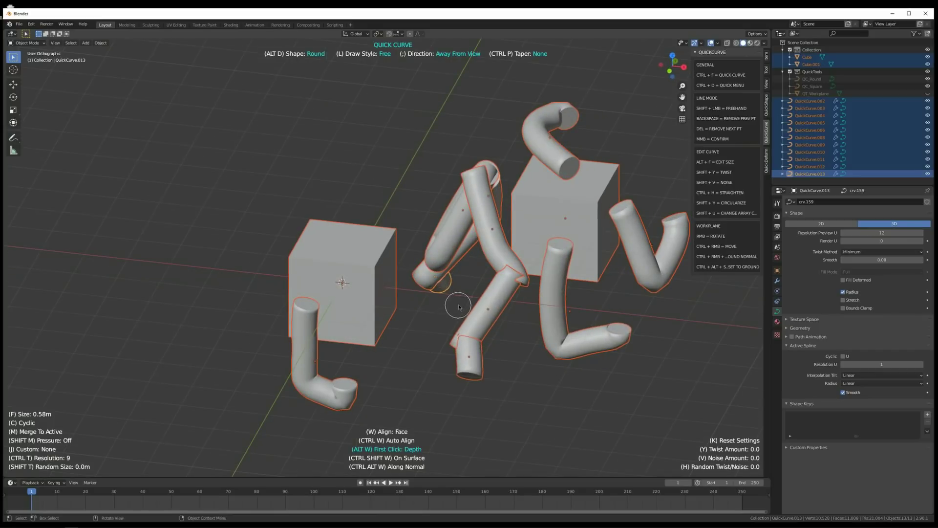
click(349, 390)
key(b)
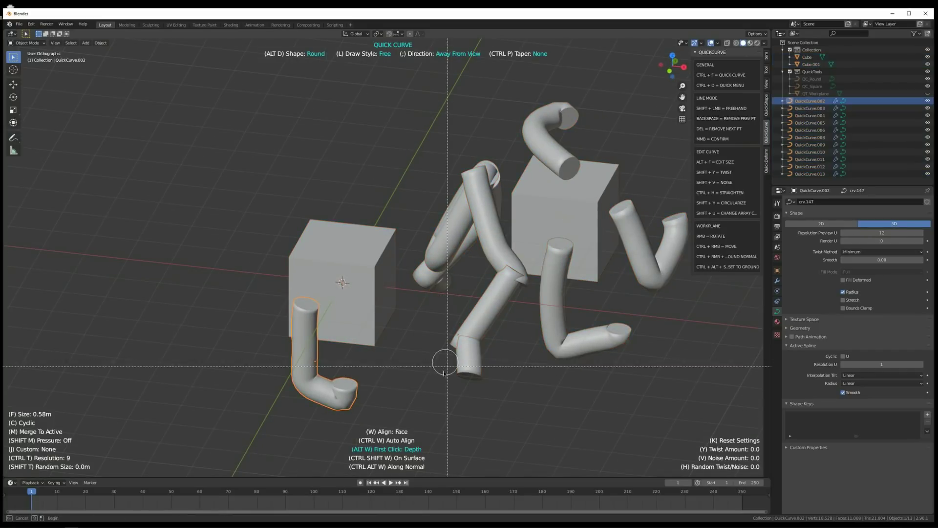
middle_drag(436, 366, 650, 132)
key(Delete)
Box-select all remaining curves together with the second cube and delete them, leaving only the origin cube
click(495, 269)
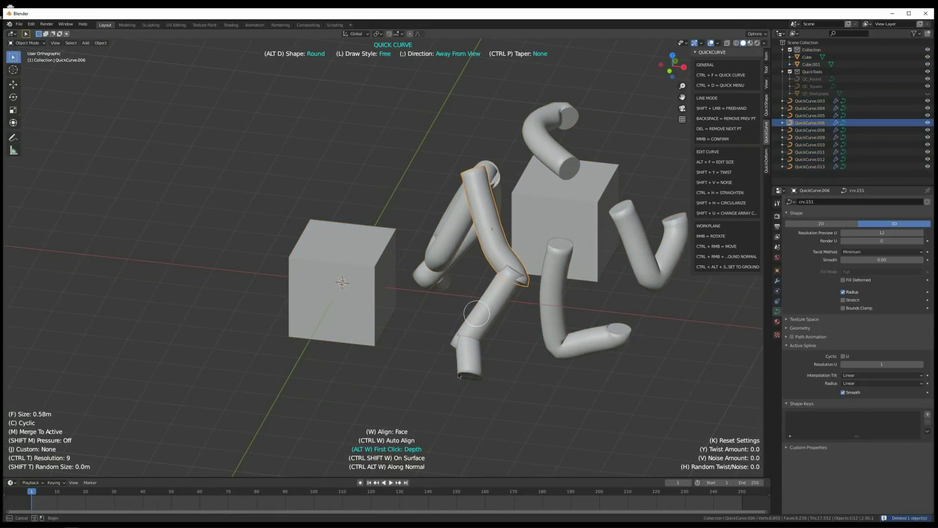
key(b)
drag(446, 391, 624, 107)
key(Delete)
shift+middle_drag(410, 296, 441, 267)
scroll(443, 268, up, 1)
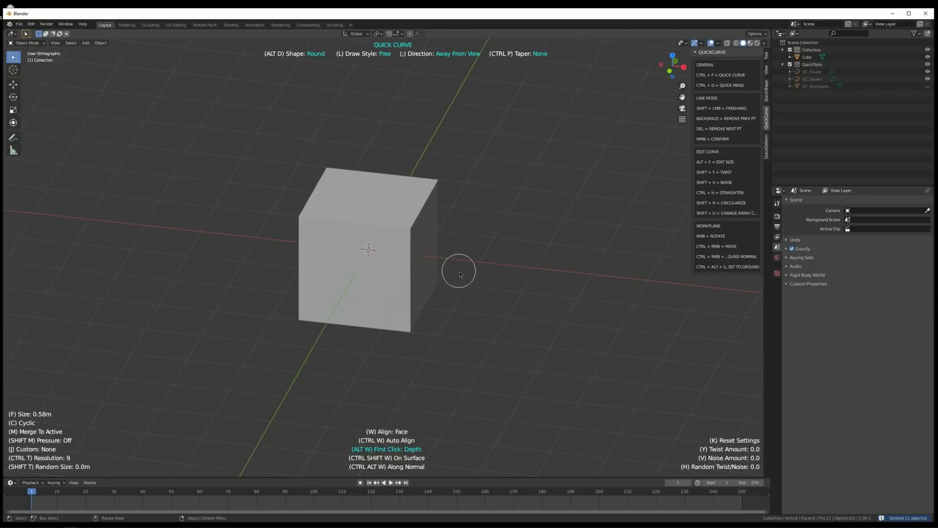
Set First Click to Align and Direction to Towards View, and try a round curve down from the cube's front face
scroll(449, 280, down, 2)
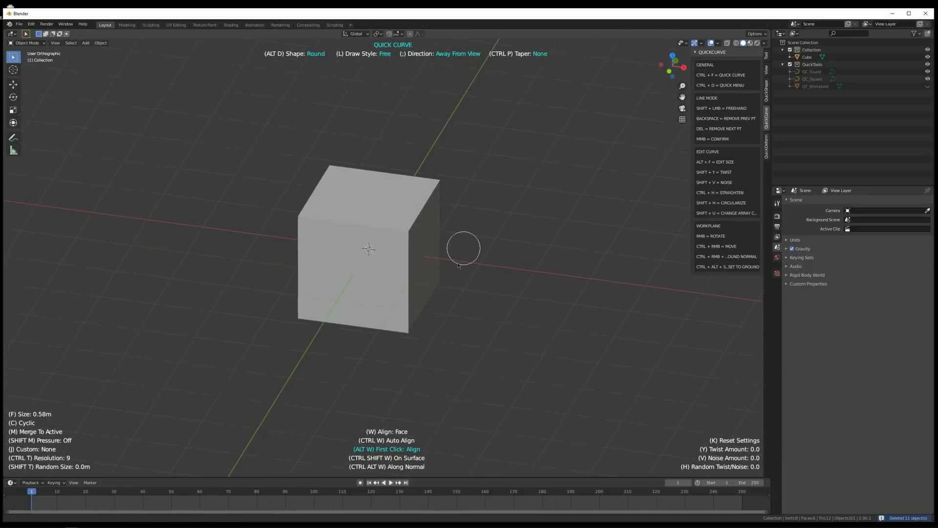
drag(360, 257, 363, 377)
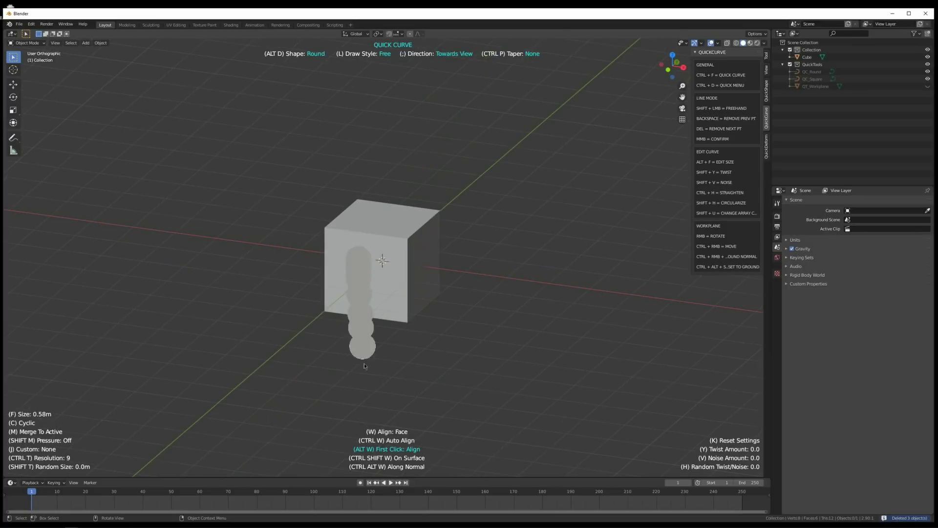
key(ctrl+z)
Switch the shape to Square and draw three curves with First Click Align, from the cube's front, side and top faces
key(alt+d)
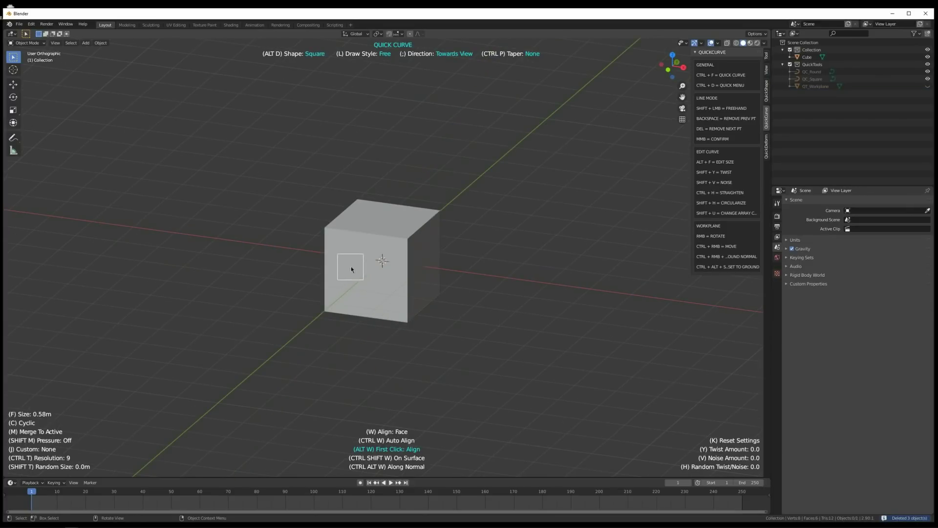
drag(351, 269, 348, 385)
drag(430, 252, 434, 364)
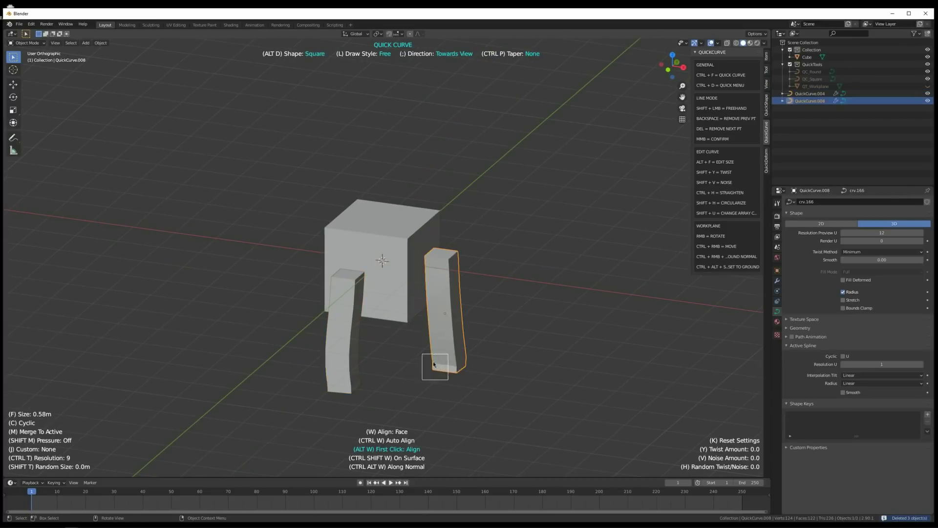
drag(384, 216, 465, 131)
Select the three square curves and delete them
shift+click(430, 311)
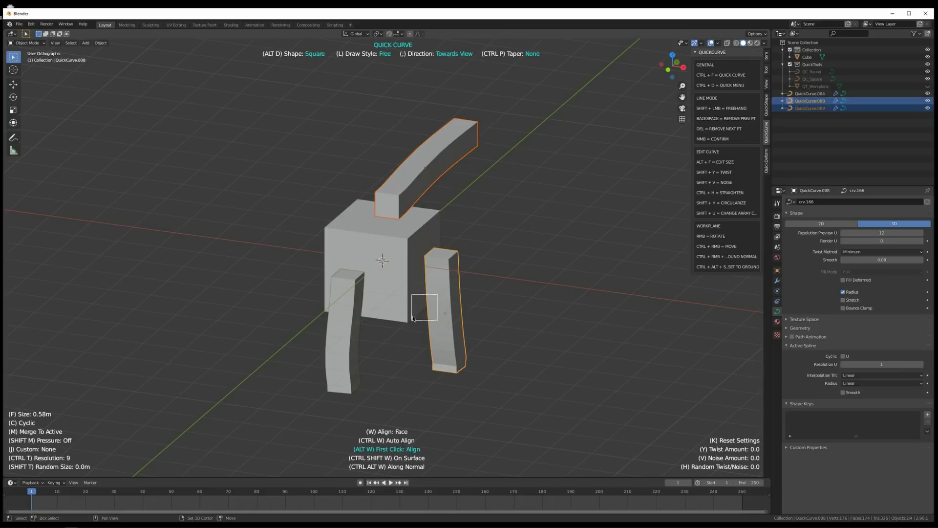
shift+click(340, 357)
key(Delete)
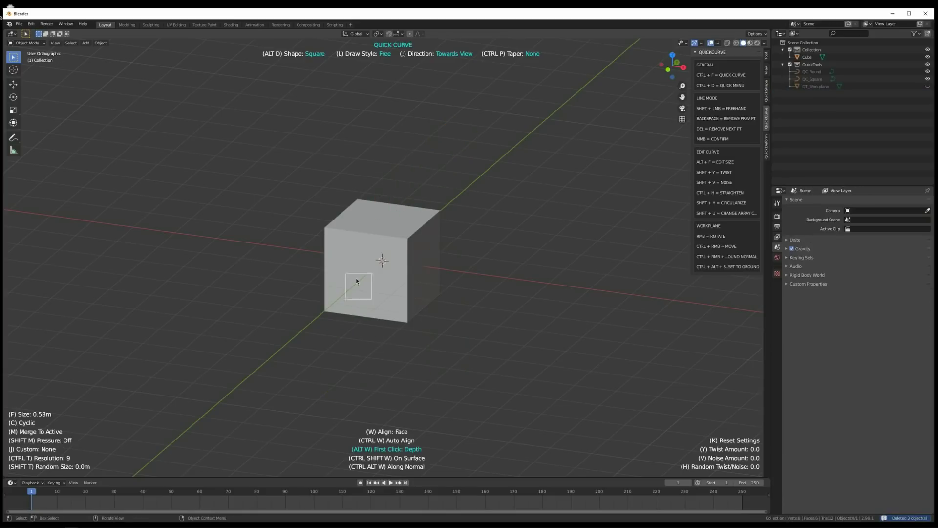
Set First Click to Depth and draw three square curves from the cube's front, side and top faces
drag(357, 268, 359, 356)
drag(433, 264, 435, 364)
drag(394, 208, 430, 131)
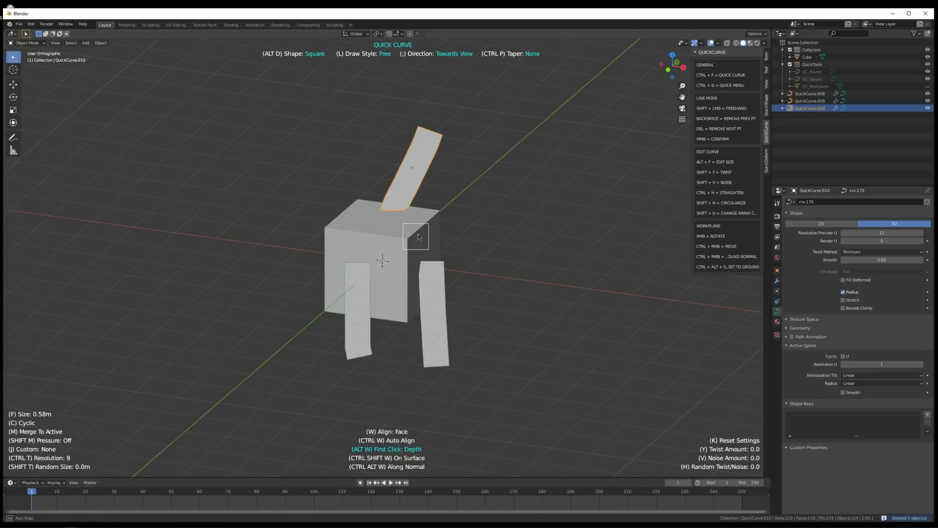
Select the three square curves drawn with First Click Depth and delete them
middle_drag(413, 240, 419, 244)
shift+click(429, 309)
shift+click(363, 340)
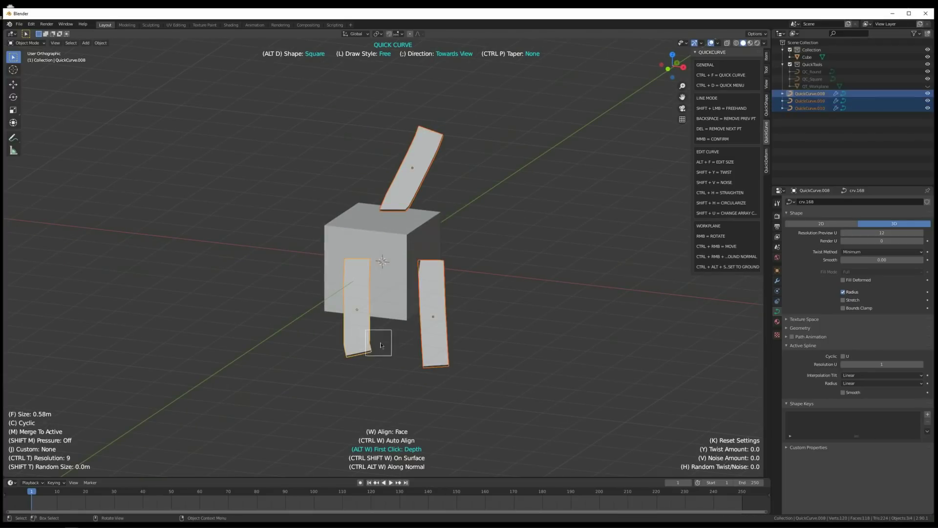
key(Delete)
Enable On Surface and try two square curves over the cube's faces, undoing the first and deleting the second
mouse_move(387, 310)
middle_down()
mouse_move(402, 308)
mouse_move(408, 279)
mouse_move(384, 317)
middle_up()
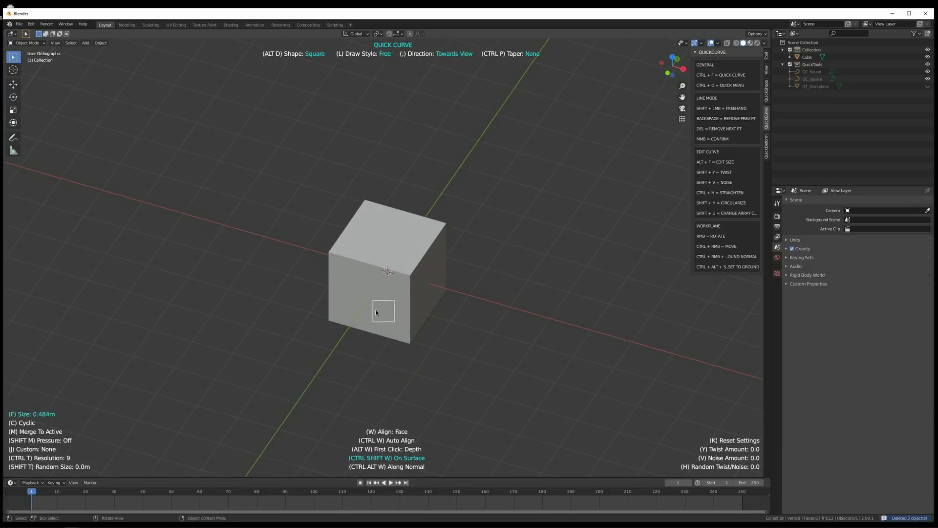
mouse_move(432, 303)
mouse_down()
mouse_move(409, 225)
mouse_move(372, 222)
mouse_up()
mouse_move(422, 293)
middle_down()
mouse_move(375, 275)
mouse_move(379, 298)
middle_up()
key(ctrl+z)
drag(349, 319, 391, 237)
mouse_move(393, 285)
middle_down()
mouse_move(446, 268)
mouse_move(398, 272)
mouse_move(432, 279)
middle_up()
key(Delete)
Try a 0.376 m square curve with On Surface from the cube's front face out past its far edge, and delete it
click(402, 285)
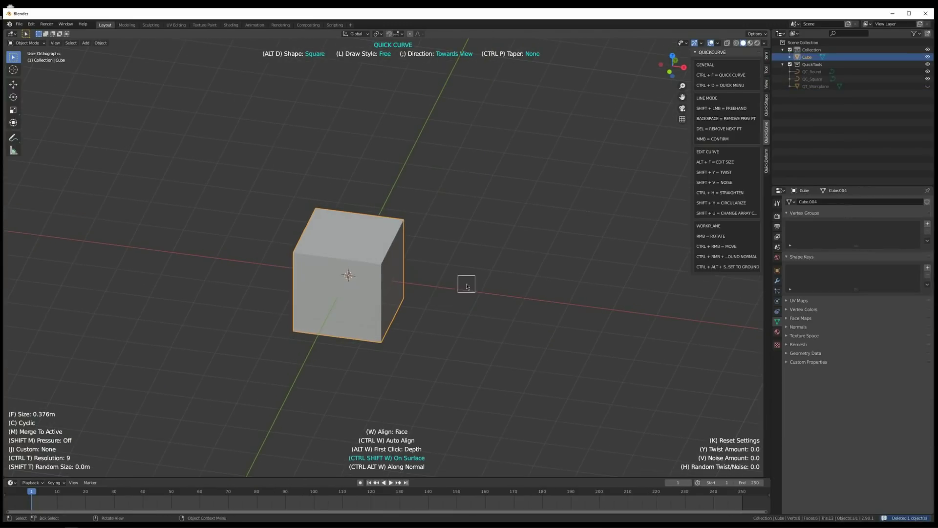
mouse_move(315, 326)
mouse_down()
mouse_move(408, 227)
mouse_move(599, 133)
mouse_move(541, 180)
mouse_up()
middle_drag(436, 267, 471, 220)
key(Delete)
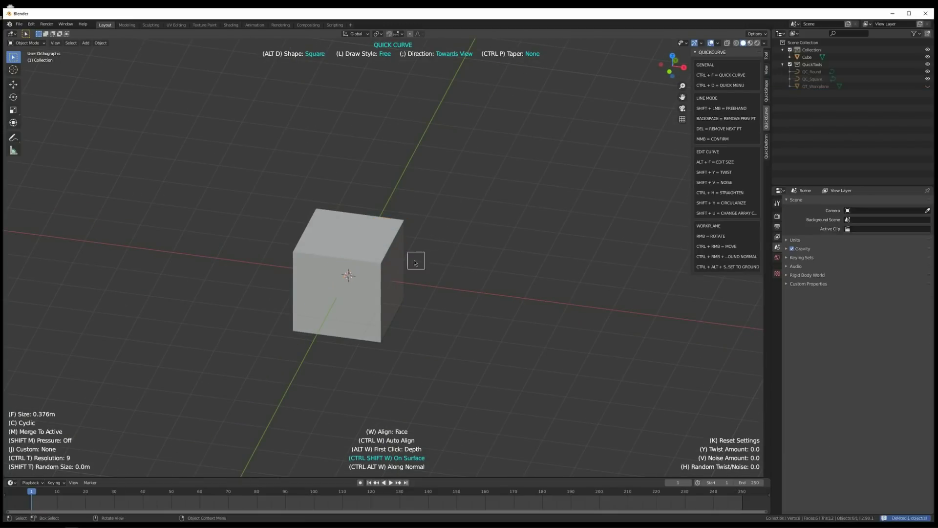
Set Align to View, try a square surface curve over the cube's top and front faces, and delete it
mouse_move(521, 167)
mouse_down()
mouse_move(358, 245)
mouse_move(345, 324)
mouse_up()
mouse_move(417, 314)
middle_down()
mouse_move(350, 304)
mouse_move(384, 301)
middle_up()
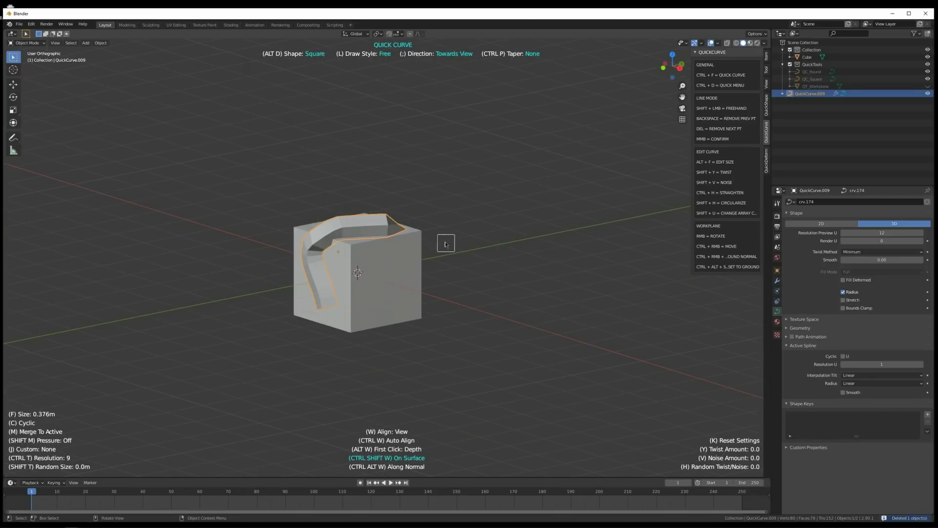
middle_drag(445, 243, 393, 292)
key(Delete)
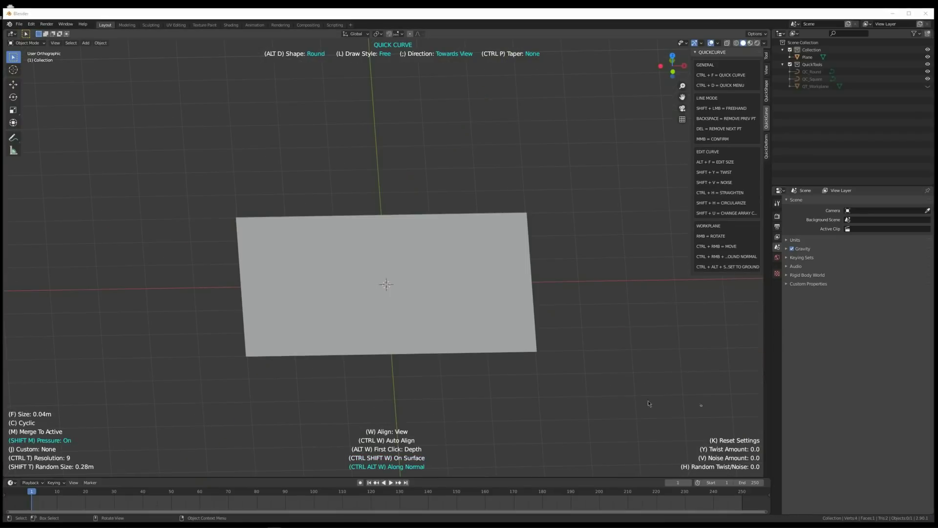
Set the size to 0.13 m, align the workplane to the plane's face, and try a round curve on it from the top view
middle_drag(396, 412, 370, 449)
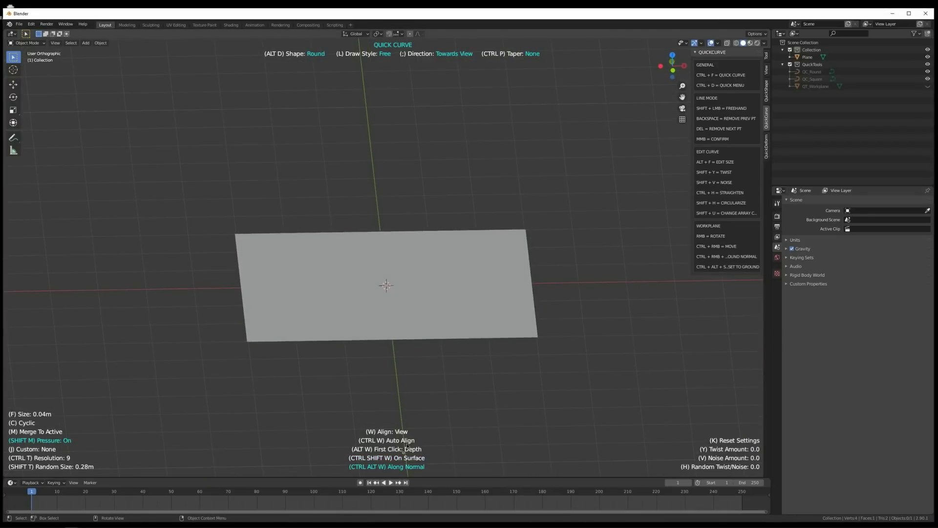
middle_drag(452, 337, 431, 317)
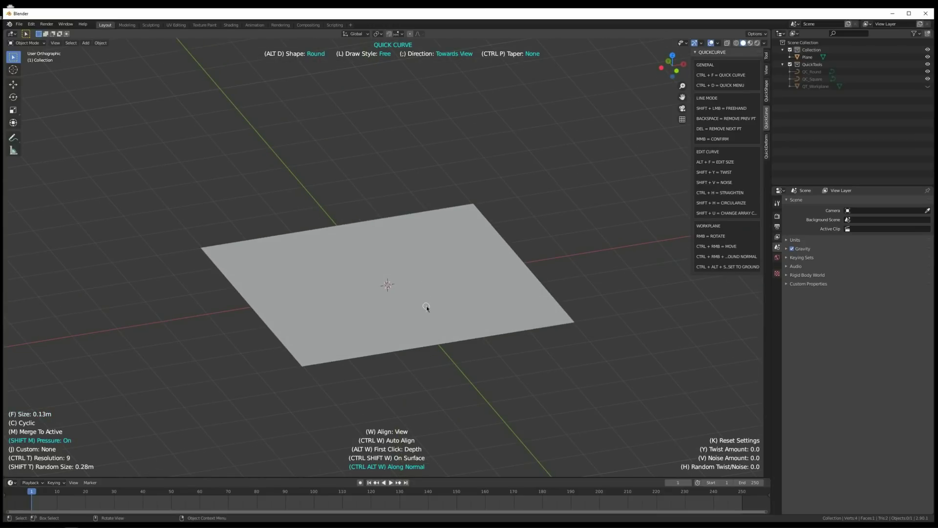
middle_drag(474, 191, 404, 314)
click(409, 326)
key(KP_7)
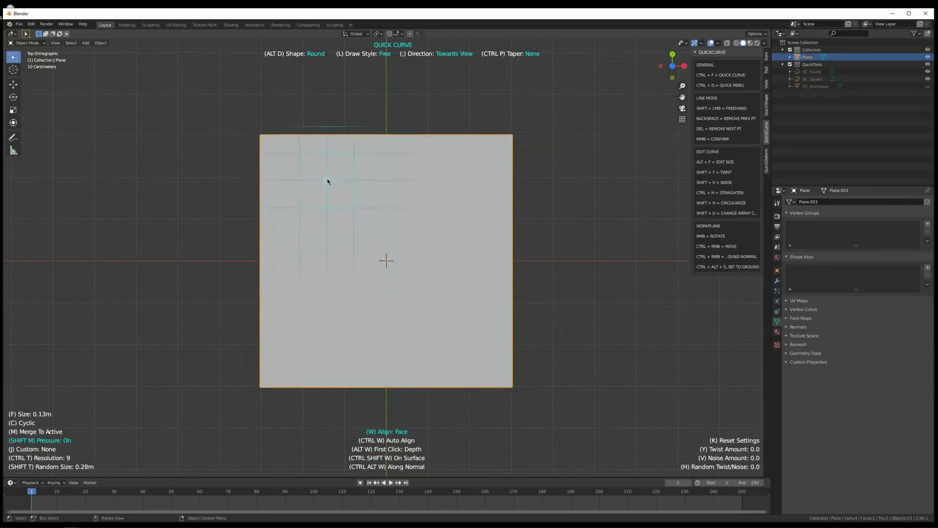
drag(409, 293, 465, 318)
scroll(430, 230, up, 2)
middle_drag(419, 286, 430, 222)
key(Delete)
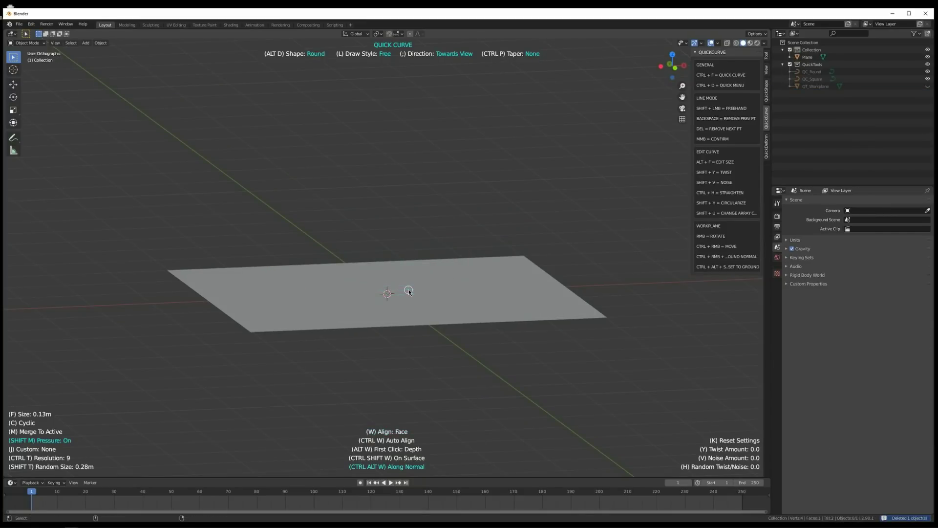
Enable Along Normal and draw several 0.13 m round curves with Pressure on, rising from different points of the plane
drag(400, 294, 400, 154)
mouse_move(411, 173)
middle_down()
mouse_move(420, 231)
mouse_move(465, 245)
mouse_move(430, 287)
middle_up()
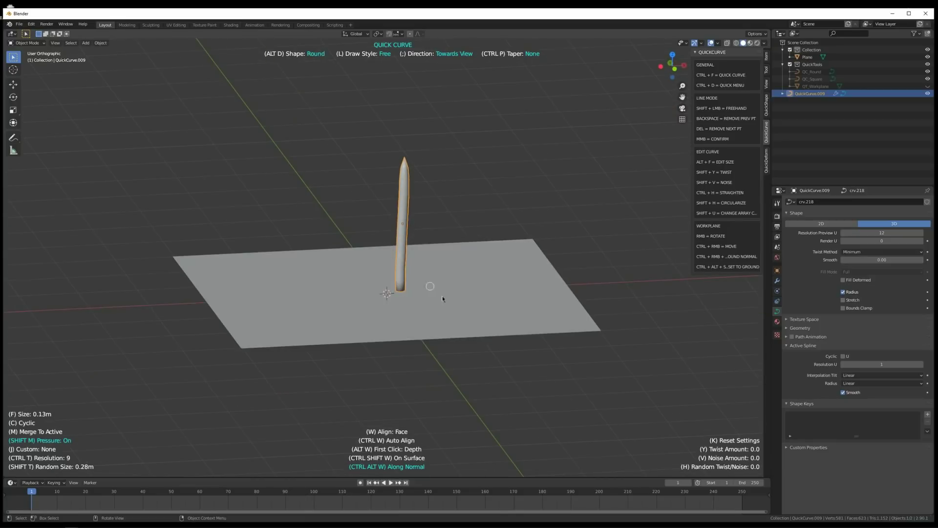
drag(454, 295, 464, 105)
drag(340, 293, 335, 161)
drag(276, 161, 276, 161)
drag(314, 285, 309, 150)
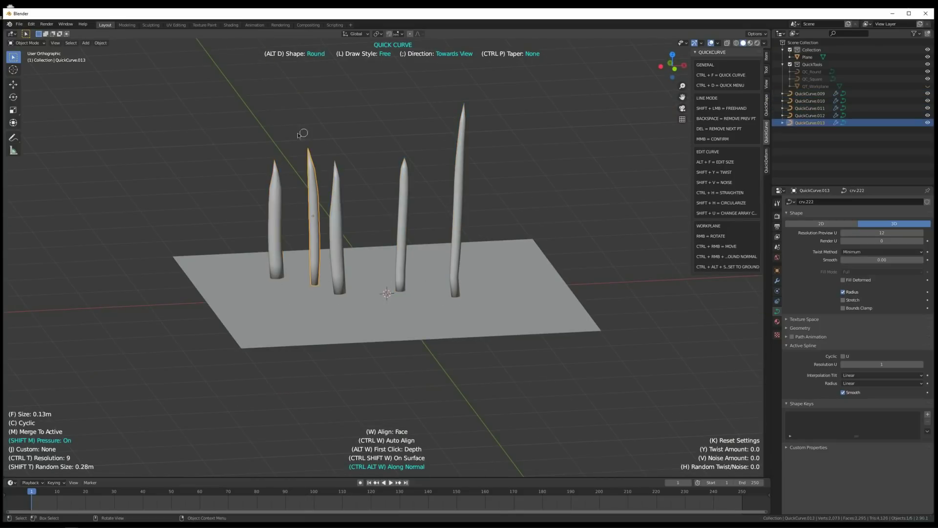
drag(381, 274, 381, 122)
drag(450, 261, 448, 153)
mouse_move(507, 272)
middle_down()
mouse_move(465, 272)
mouse_move(511, 153)
middle_up()
Select all the round curves standing on the plane and delete them
drag(510, 153, 293, 237)
middle_drag(344, 241, 467, 255)
key(Delete)
Add a mesh cube and delete the plane
key(shift+a)
mouse_move(464, 249)
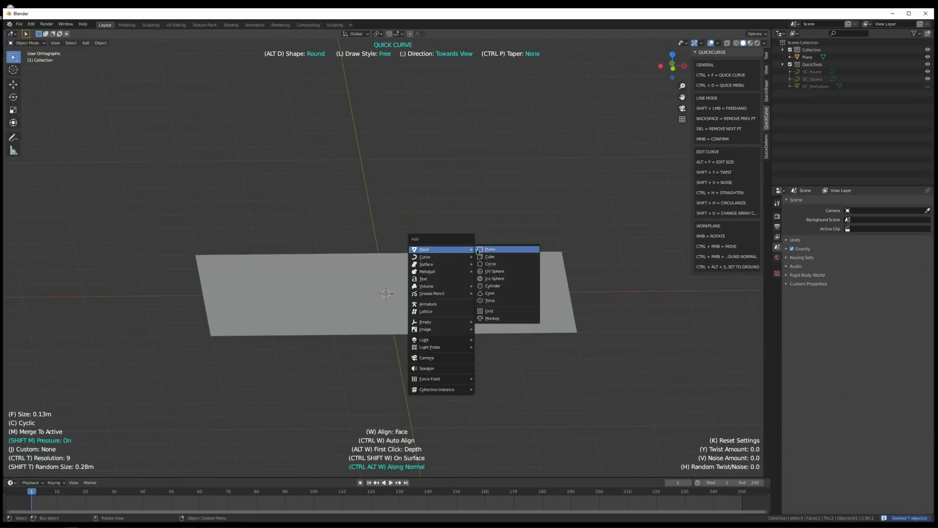
key(Escape)
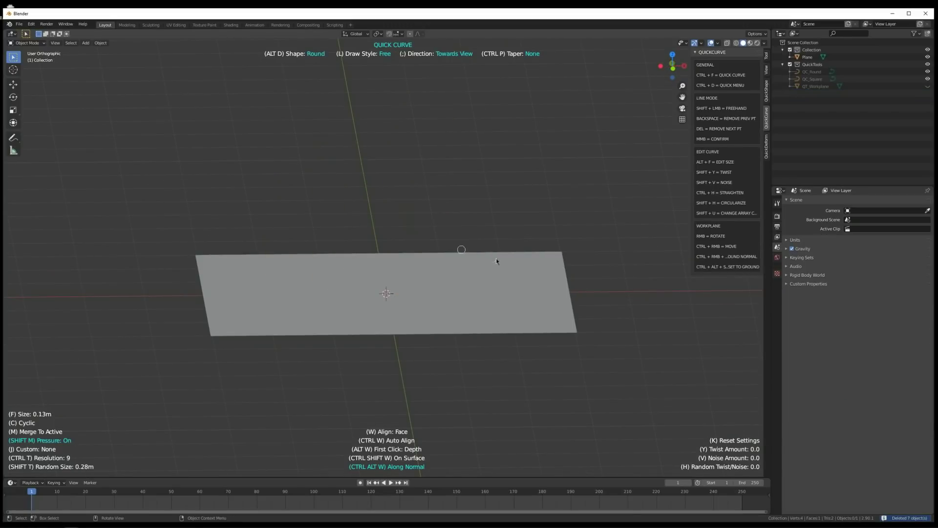
key(shift+a)
click(499, 261)
mouse_move(476, 282)
middle_down()
mouse_move(444, 284)
mouse_move(447, 307)
middle_up()
click(491, 296)
key(Delete)
Draw four round curves with Along Normal, outward from the cube's top, front and two side faces
drag(431, 300, 578, 331)
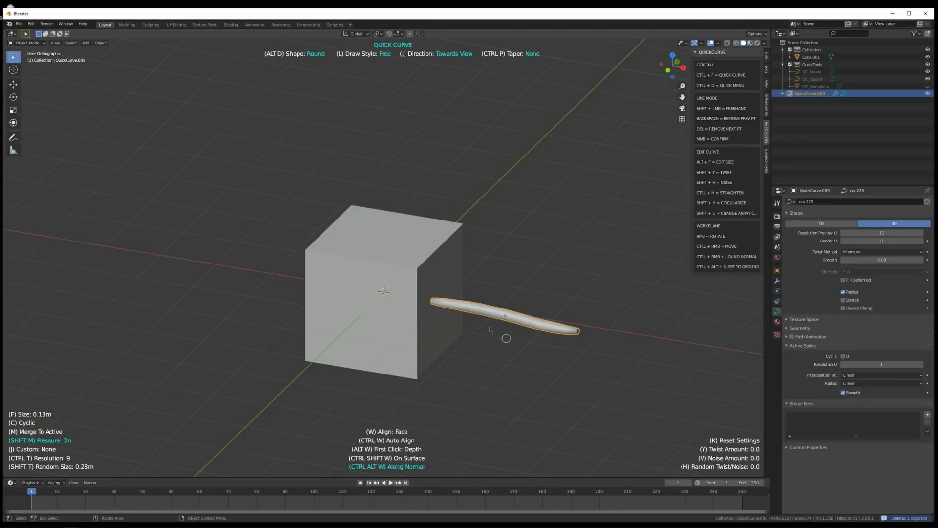
drag(384, 236, 386, 74)
drag(314, 366, 243, 448)
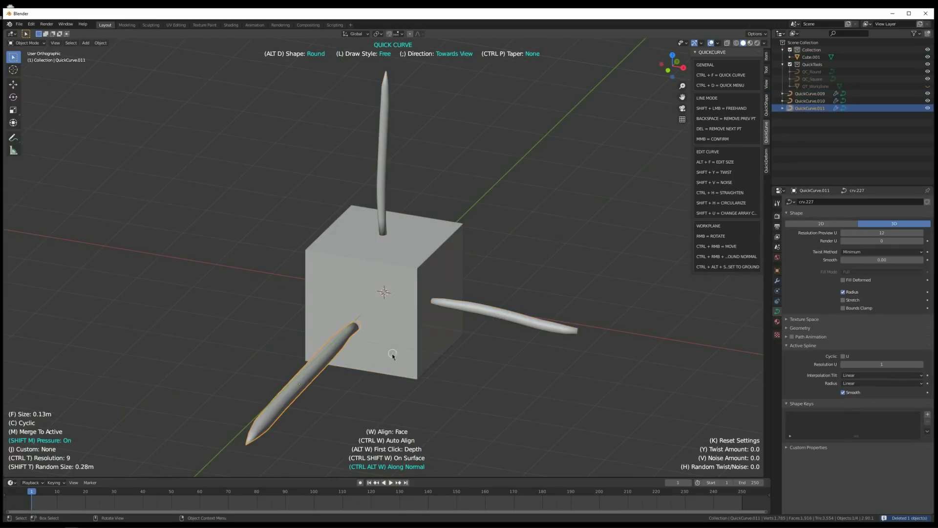
middle_drag(394, 356, 470, 342)
drag(356, 327, 237, 416)
mouse_move(385, 336)
middle_down()
mouse_move(459, 322)
mouse_move(367, 322)
mouse_move(366, 337)
middle_up()
middle_drag(366, 338, 350, 354)
Select the four round curves around the cube and delete them
shift+click(394, 365)
shift+click(465, 287)
shift+click(390, 242)
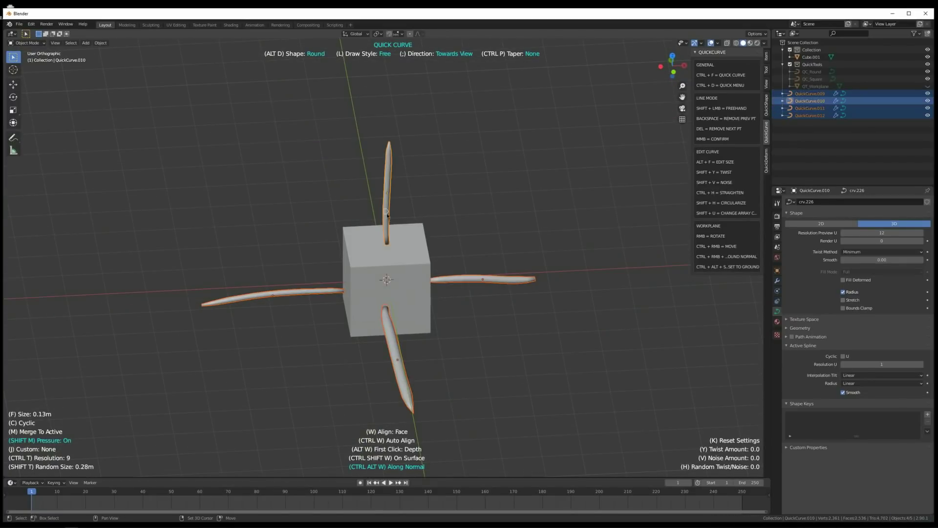
key(Delete)
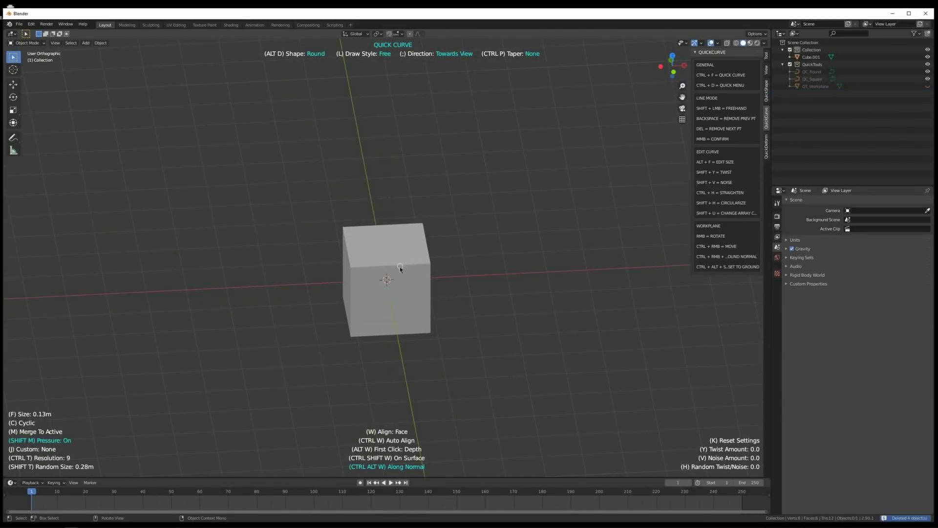
Set Align to Face and Pressure to Off, rotate the workplane at the cube's top face, and draw five round curves rising from the cube
click(404, 308)
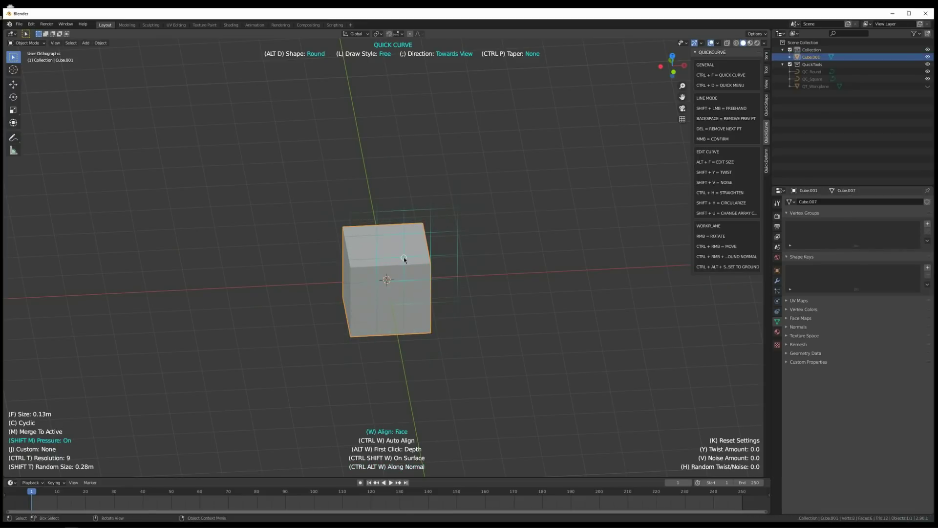
alt+middle_drag(422, 262, 390, 277)
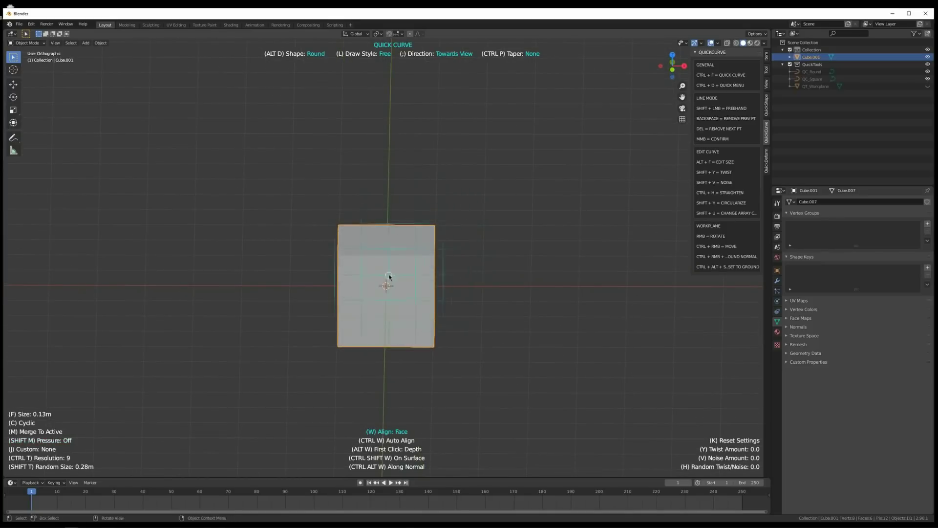
middle_drag(398, 245, 424, 248)
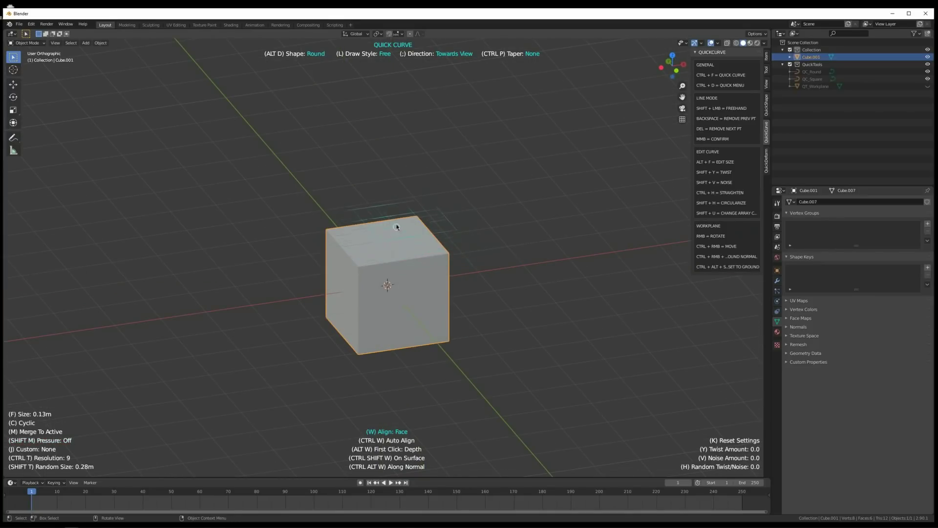
right_drag(397, 237, 397, 273)
drag(394, 237, 400, 105)
drag(424, 226, 437, 100)
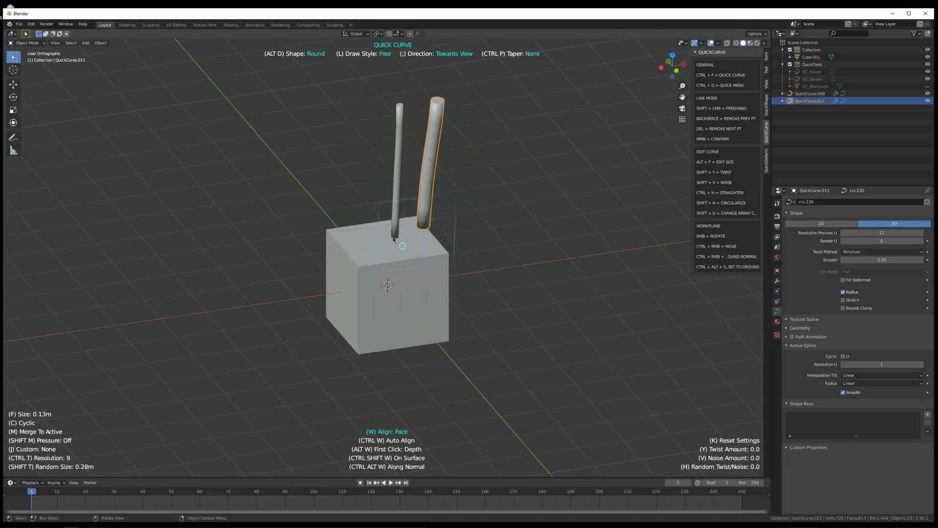
drag(391, 229, 361, 130)
drag(326, 236, 298, 136)
drag(337, 277, 346, 126)
mouse_move(427, 216)
middle_down()
mouse_move(480, 211)
mouse_move(418, 205)
middle_up()
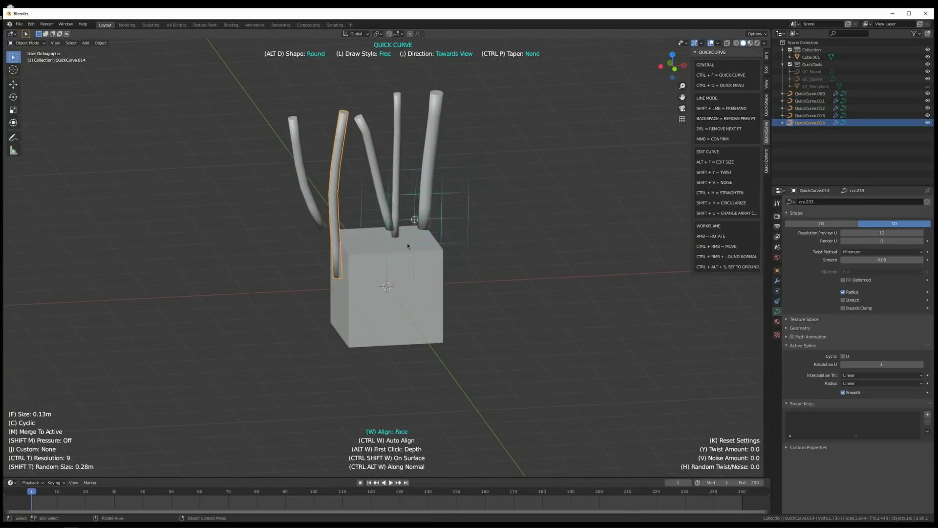
Rotate the workplane again and draw several more upward round curves beside the existing ones
right_drag(406, 247, 420, 223)
mouse_move(416, 271)
mouse_down()
mouse_move(413, 128)
mouse_move(406, 142)
mouse_up()
middle_drag(421, 167, 365, 184)
drag(470, 295, 469, 165)
drag(500, 154, 505, 264)
drag(475, 309, 426, 180)
middle_drag(404, 170, 464, 149)
Box-select all the round curves and delete them
key(b)
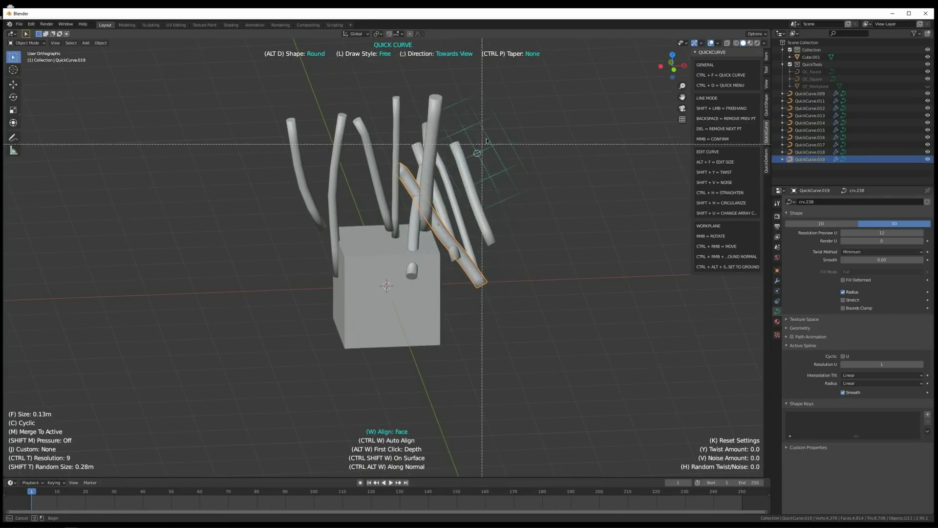
drag(483, 144, 291, 192)
key(Delete)
Delete the cube and add a new mesh cube in its place
middle_drag(415, 226, 425, 306)
click(401, 286)
key(Delete)
key(shift+a)
mouse_move(386, 266)
click(434, 270)
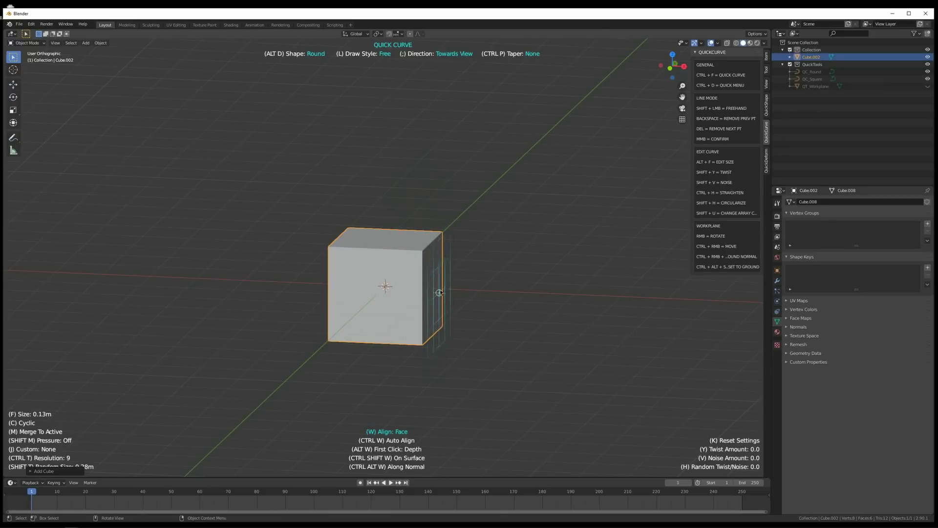
Try rotating the workplane from the cube's side, front and top faces, and drawing a round curve up from the front face
right_drag(439, 293, 441, 286)
right_drag(369, 297, 341, 299)
right_drag(391, 240, 416, 251)
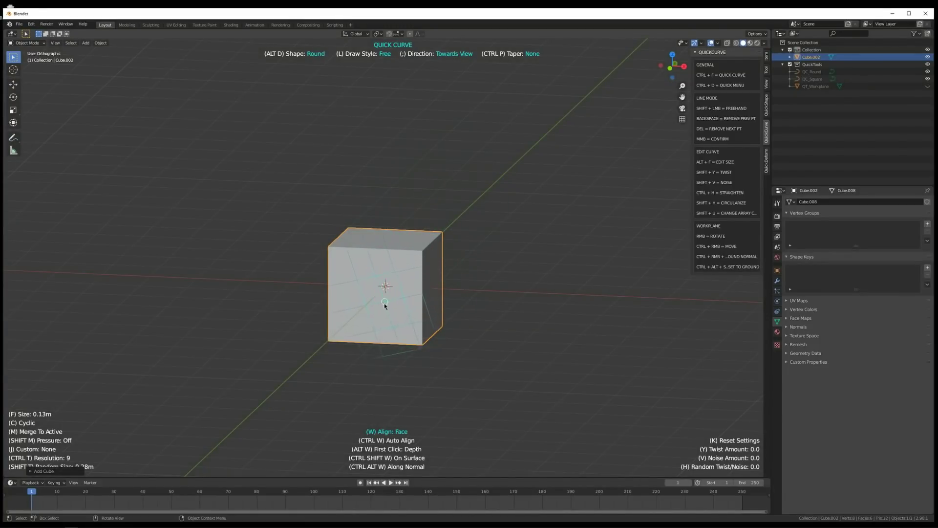
drag(365, 316, 389, 133)
key(ctrl+z)
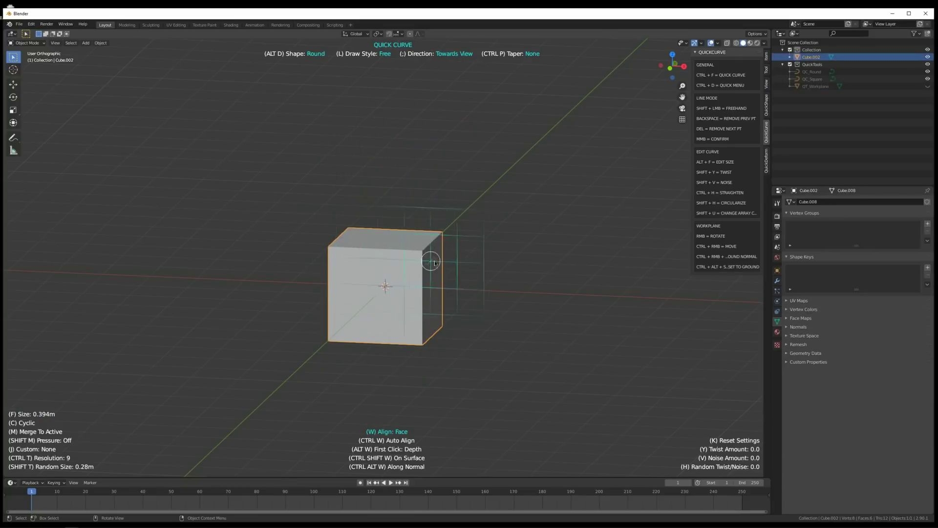
Draw a 0.394 m round curve bending up from the cube's front face, and a 0.76 m curve starting at its end
drag(391, 193, 459, 139)
mouse_move(460, 139)
middle_down()
mouse_move(470, 220)
mouse_move(412, 274)
mouse_move(427, 266)
mouse_move(430, 238)
mouse_move(434, 253)
middle_up()
scroll(413, 275, down, 2)
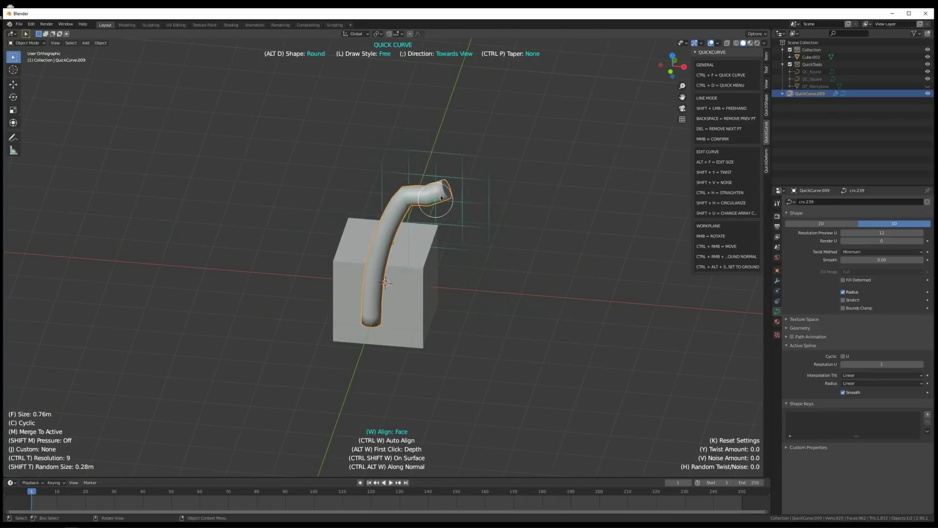
mouse_move(441, 198)
middle_down()
mouse_move(451, 188)
mouse_move(440, 195)
middle_up()
drag(431, 187, 514, 128)
middle_drag(507, 157, 487, 149)
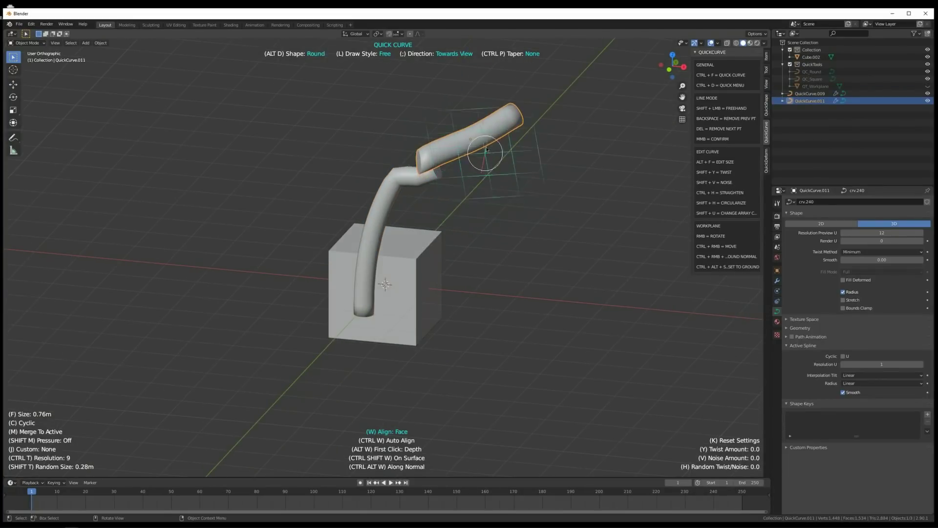
Rotate the workplane at the second curve and draw another 0.76 m round curve branching sideways from there
right_drag(488, 146, 478, 162)
drag(453, 147, 560, 165)
mouse_move(487, 186)
middle_down()
mouse_move(479, 191)
mouse_move(488, 189)
mouse_move(482, 166)
mouse_move(430, 214)
mouse_move(439, 267)
mouse_move(434, 247)
middle_up()
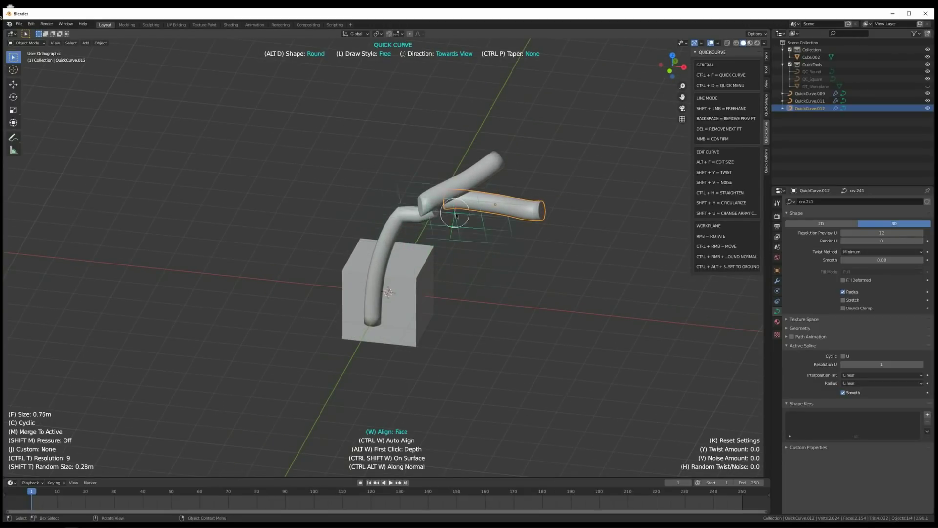
Align the workplane to the cube's side face, try a 0.76 m round curve on it, and delete the curve
key(w)
middle_drag(430, 295, 423, 290)
scroll(422, 289, up, 1)
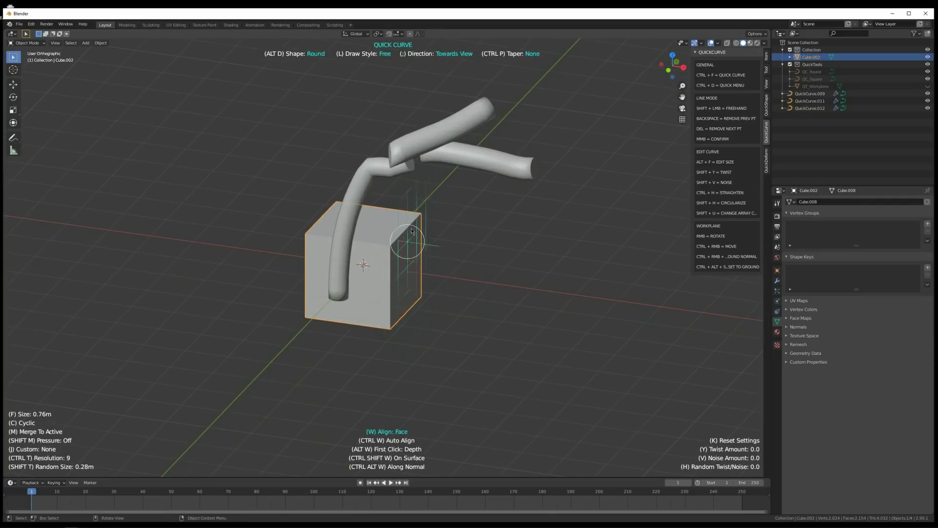
mouse_move(411, 226)
mouse_down()
mouse_move(433, 229)
mouse_move(435, 215)
mouse_up()
middle_drag(423, 283, 459, 228)
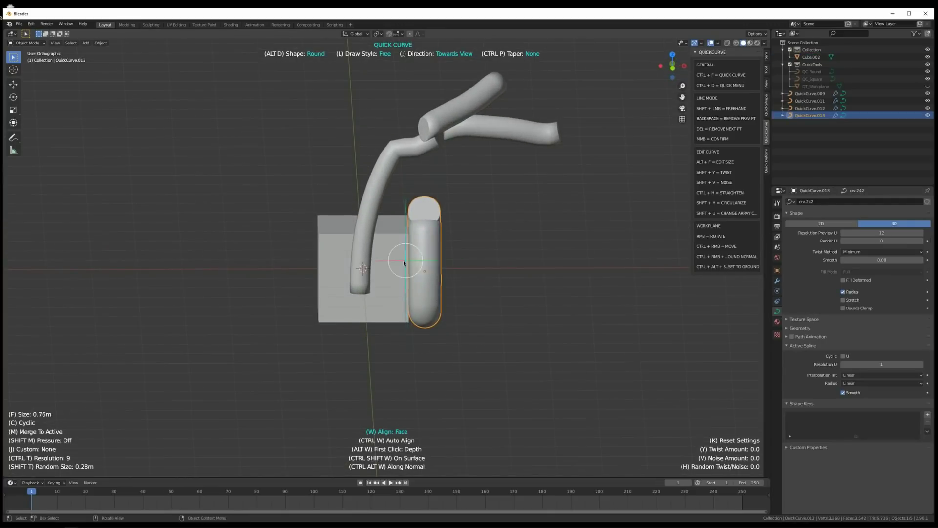
middle_drag(403, 262, 382, 264)
key(Delete)
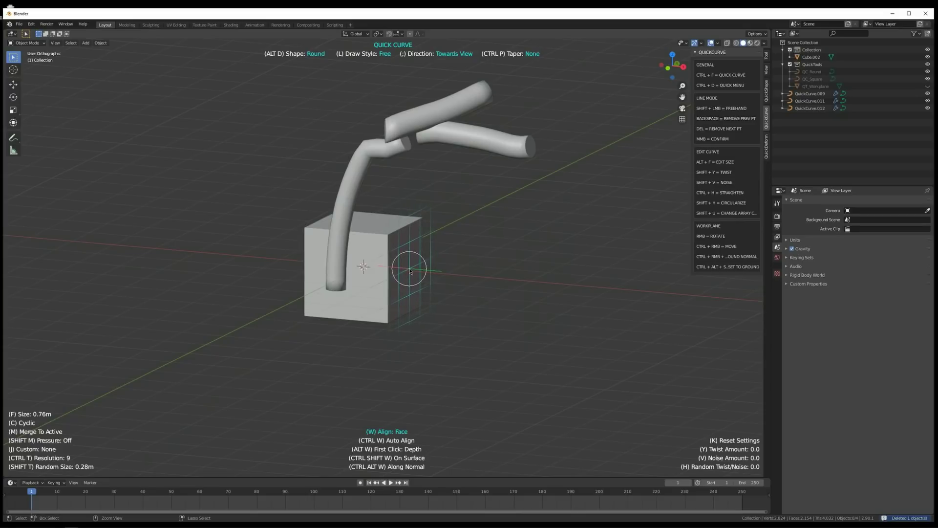
Move the workplane away from the cube's side face, try several 0.76 m round curves on it, and delete them
ctrl+right_drag(409, 269, 408, 272)
drag(421, 296, 508, 219)
mouse_move(432, 284)
middle_down()
mouse_move(456, 282)
mouse_move(431, 284)
middle_up()
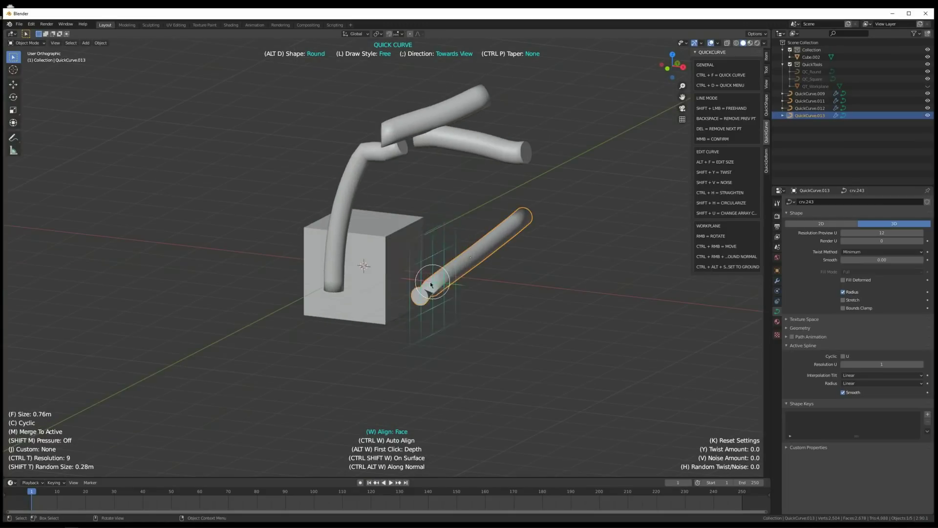
drag(473, 222, 411, 309)
mouse_move(497, 269)
mouse_down()
mouse_move(412, 309)
mouse_move(509, 238)
mouse_up()
mouse_move(456, 274)
middle_down()
mouse_move(485, 262)
mouse_move(461, 273)
mouse_move(467, 267)
middle_up()
key(Delete)
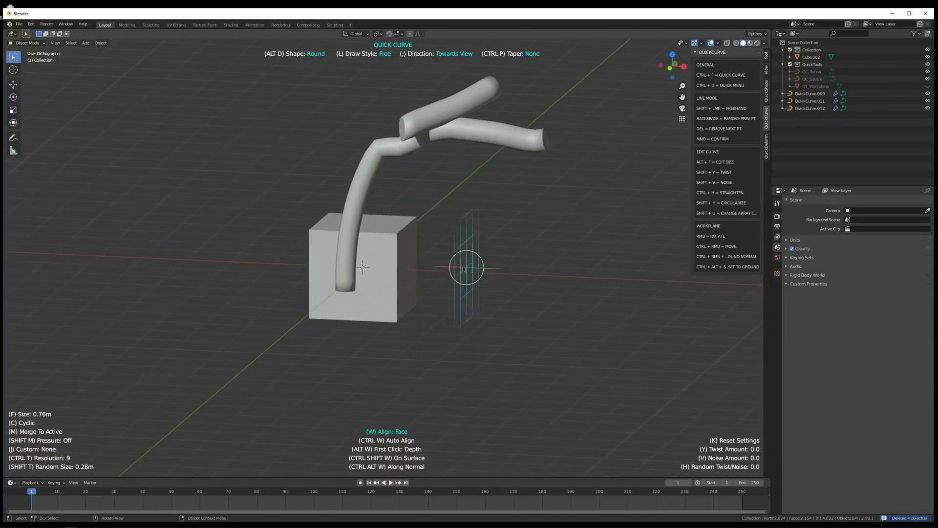
Rotate the workplane around its normal on the cube's side face, try a 0.76 m round curve, delete it, and straighten the workplane
click(403, 272)
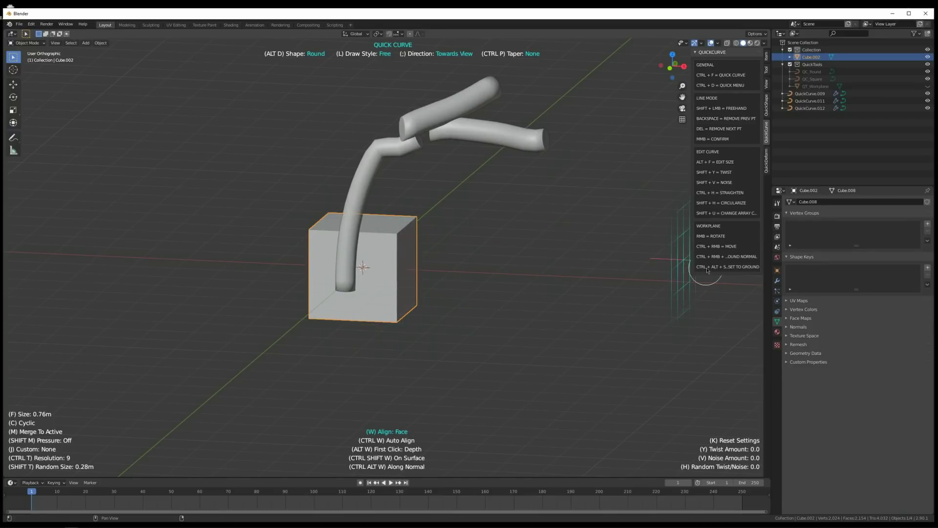
drag(690, 261, 668, 260)
middle_drag(424, 273, 402, 271)
mouse_move(405, 269)
ctrl+alt+right_down()
mouse_move(425, 262)
mouse_move(390, 284)
mouse_move(384, 314)
mouse_move(362, 329)
ctrl+alt+right_up()
drag(429, 247, 400, 331)
key(Delete)
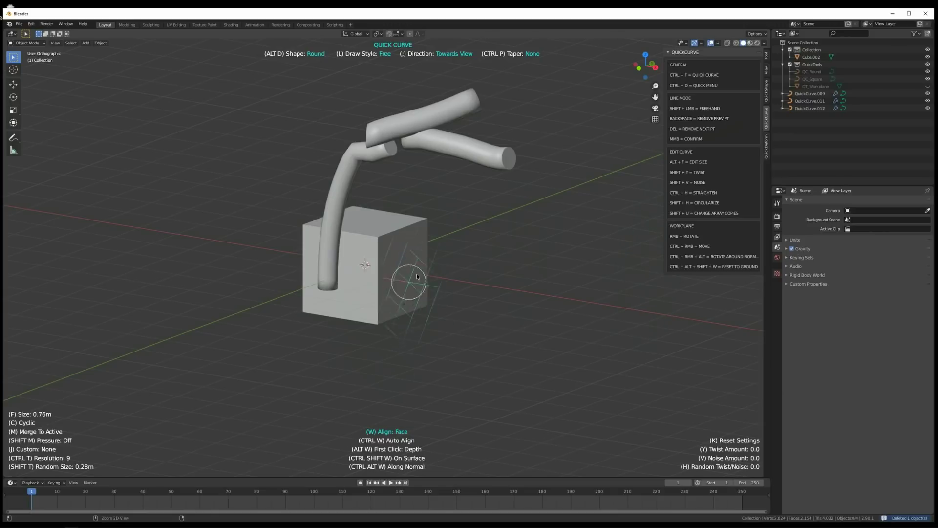
mouse_move(403, 254)
ctrl+alt+right_down()
mouse_move(375, 303)
mouse_move(403, 266)
ctrl+alt+right_up()
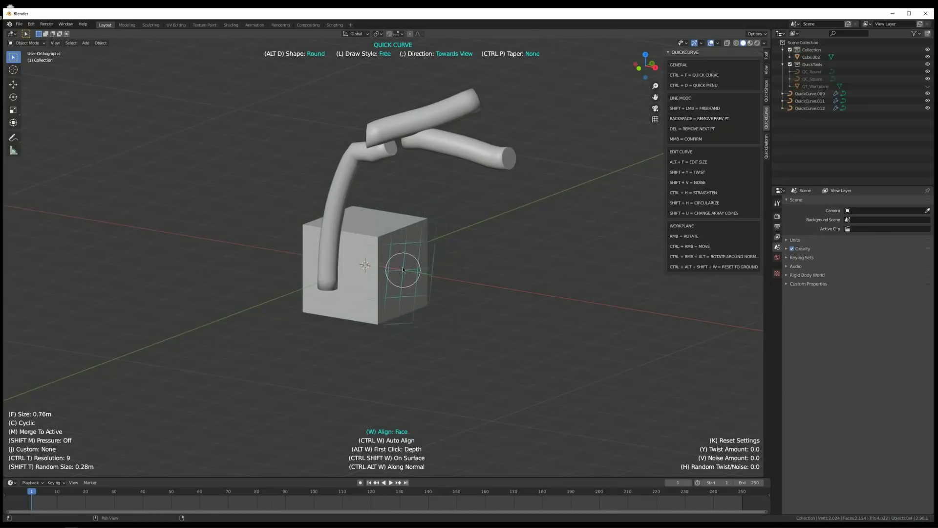
Rotate the workplane at the cube's side face between upright and horizontal orientations, leaving it horizontal
shift+middle_drag(424, 287, 440, 291)
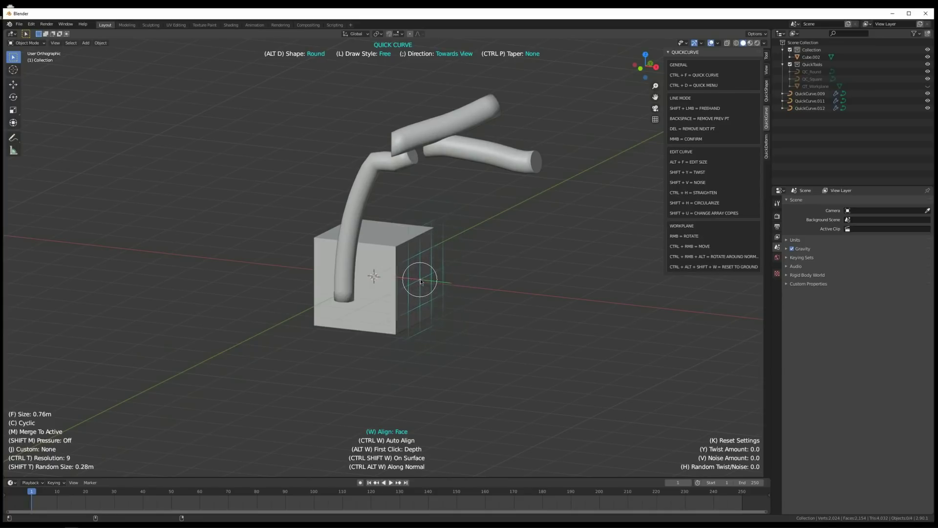
right_drag(414, 282, 498, 146)
right_drag(360, 208, 519, 298)
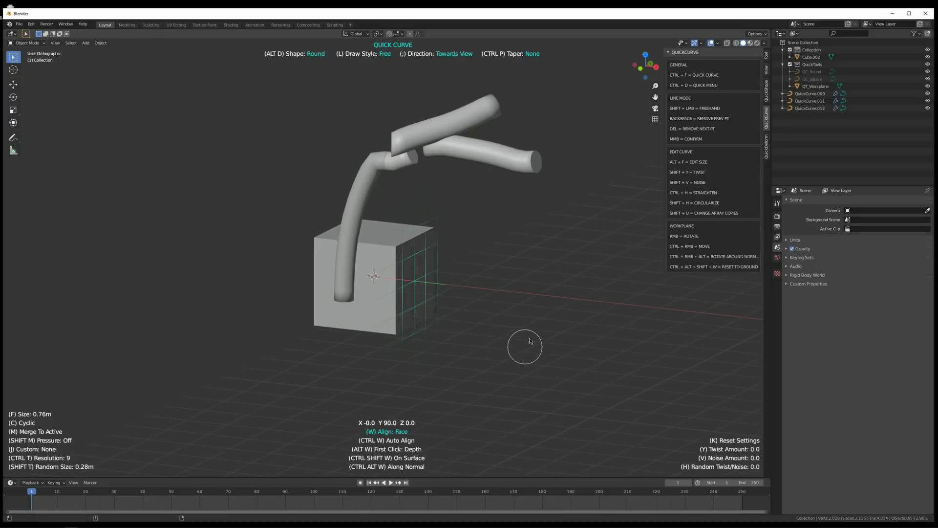
right_drag(530, 341, 424, 138)
right_drag(311, 124, 518, 110)
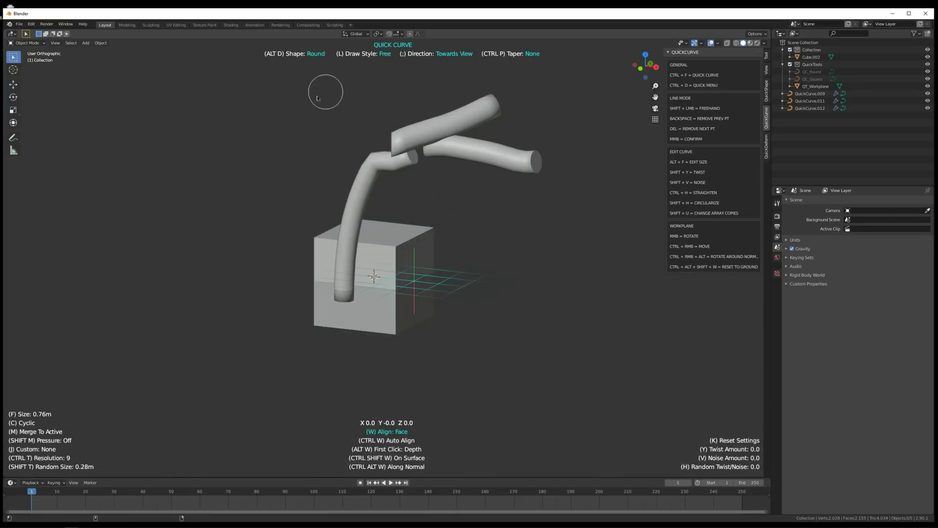
right_drag(317, 98, 166, 359)
mouse_move(221, 377)
right_down()
mouse_move(591, 220)
mouse_move(187, 308)
mouse_move(602, 287)
mouse_move(208, 297)
mouse_move(562, 366)
mouse_move(285, 235)
mouse_move(511, 382)
mouse_move(269, 266)
mouse_move(545, 364)
mouse_move(513, 324)
mouse_move(294, 369)
mouse_move(199, 346)
mouse_move(368, 217)
mouse_move(369, 175)
right_up()
Try a 0.76 m round curve on a workplane placed on the cube's top face and rotated upright, and delete the trial geometry
middle_drag(398, 277, 416, 250)
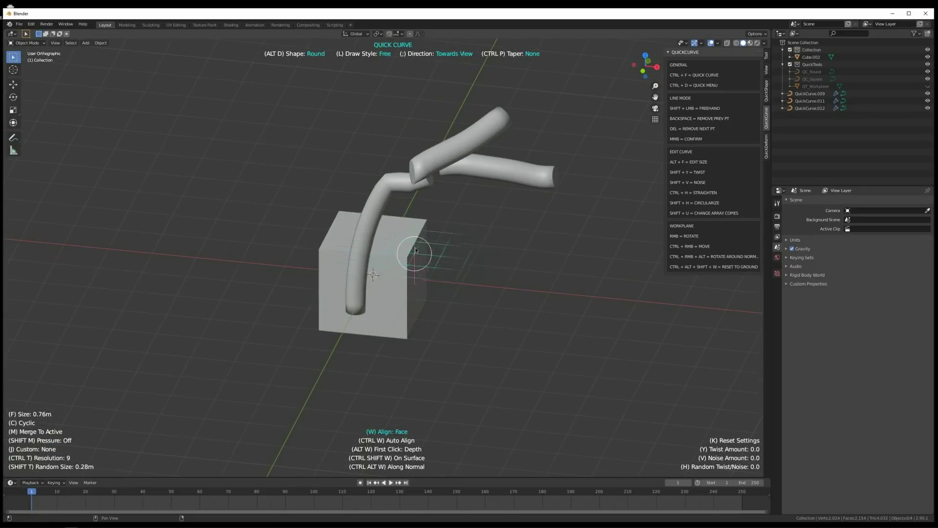
click(387, 237)
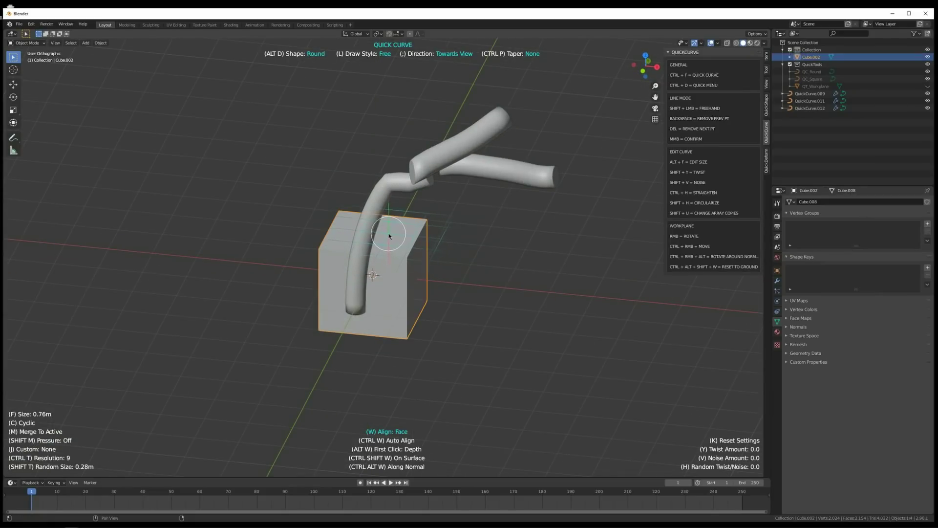
middle_drag(387, 235, 395, 238)
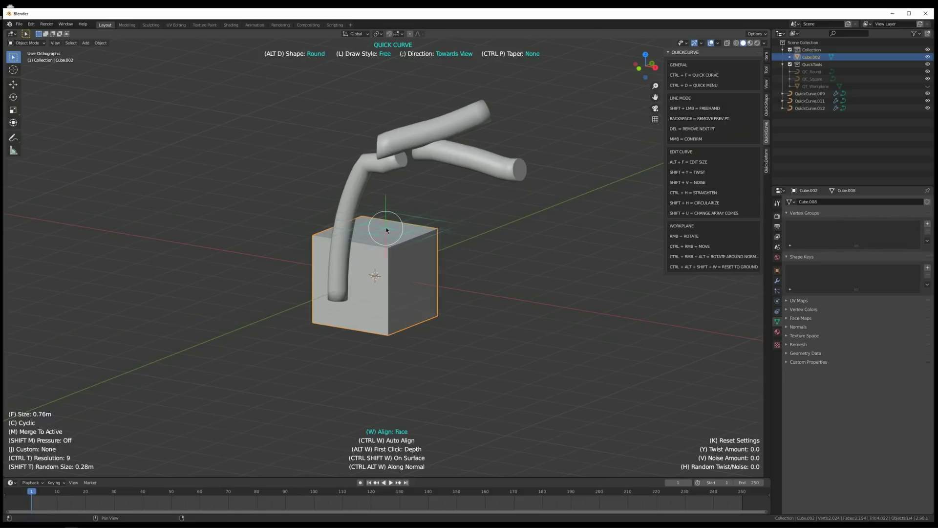
right_drag(397, 232, 403, 296)
mouse_move(392, 230)
mouse_down()
mouse_move(492, 162)
mouse_move(325, 315)
mouse_up()
middle_drag(374, 298, 372, 283)
shift+click(435, 218)
key(Delete)
Delete the three remaining curves around the cube and align the workplane to the cube's side face
key(a)
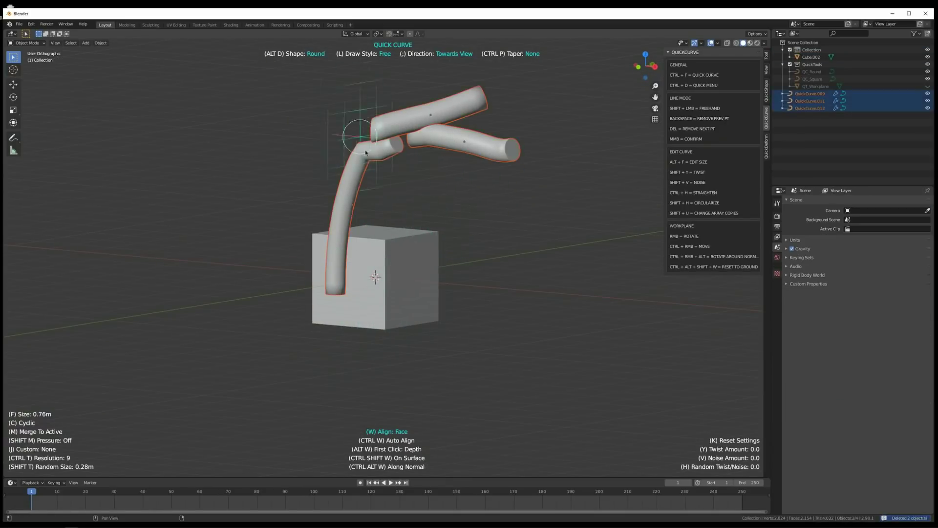
key(Delete)
middle_drag(366, 153, 398, 245)
click(379, 275)
right_drag(386, 278, 308, 363)
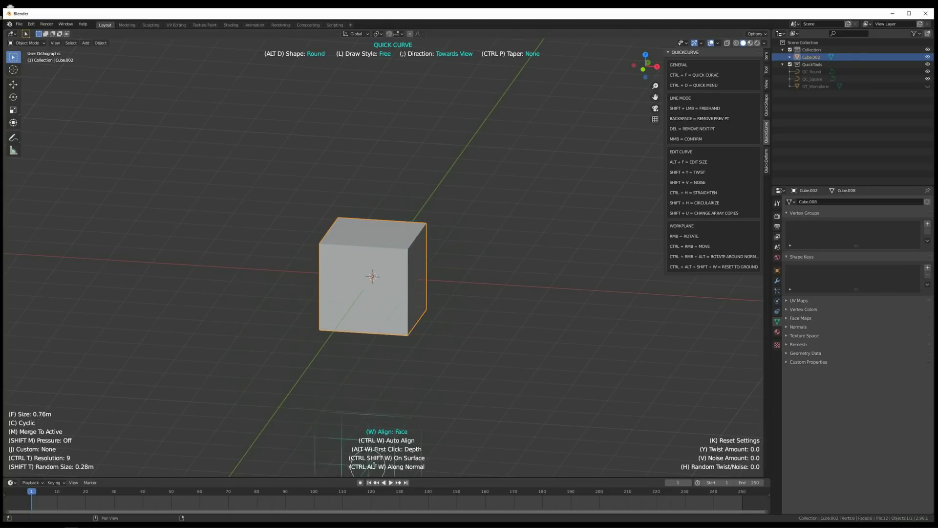
middle_drag(422, 289, 422, 281)
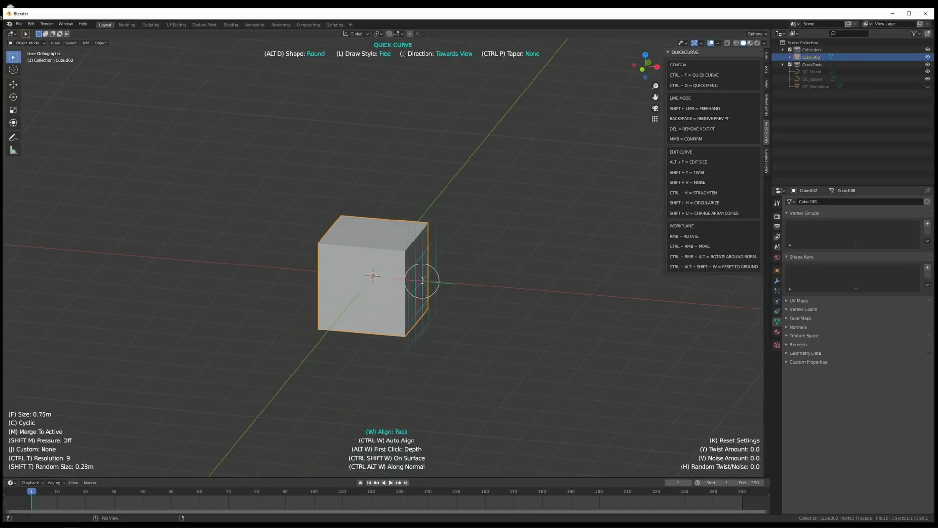
Draw four round freehand curves around the cube with the Quick Curve alignment set to View
right_drag(420, 278, 349, 288)
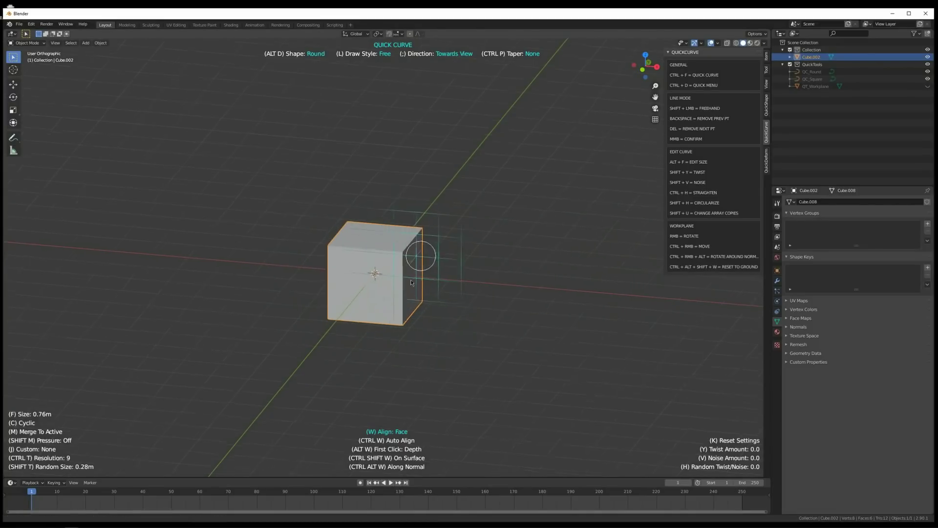
mouse_move(419, 256)
middle_down()
mouse_move(409, 273)
mouse_move(419, 239)
middle_up()
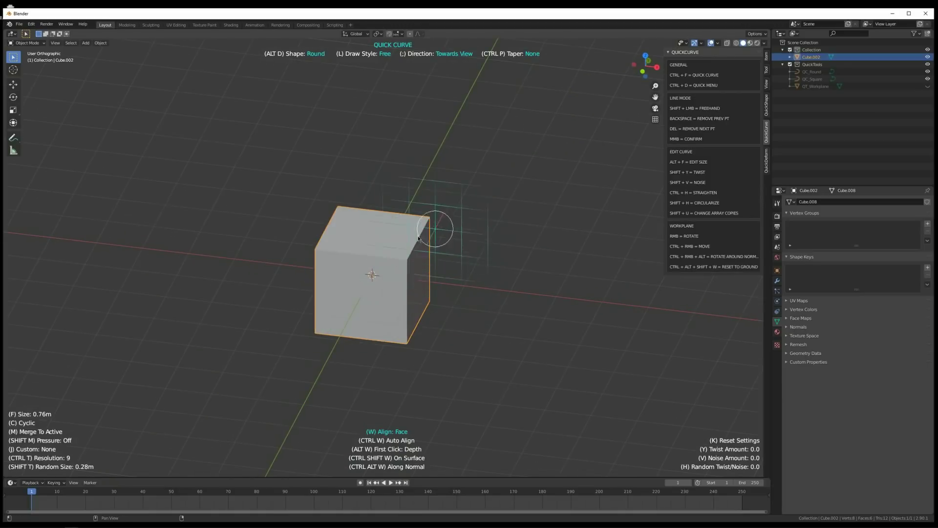
middle_drag(410, 290, 443, 299)
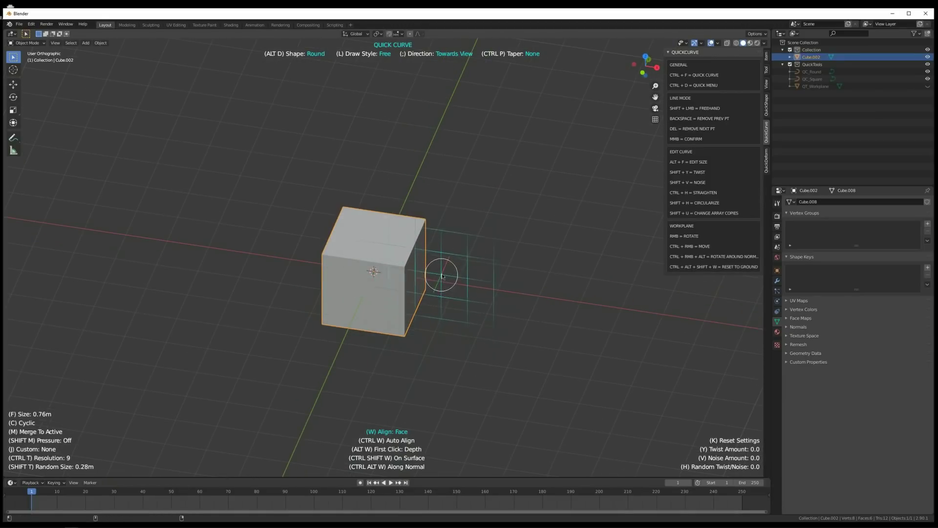
drag(488, 196, 494, 320)
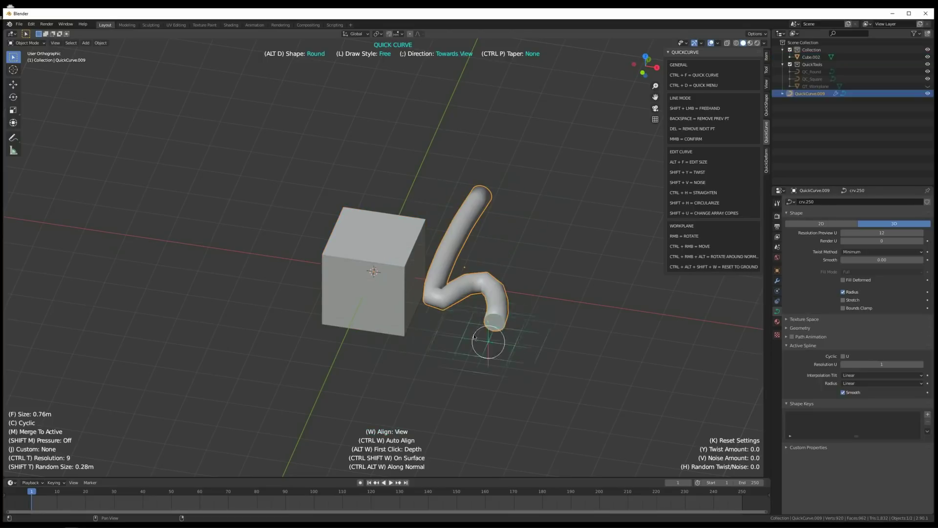
drag(550, 251, 330, 384)
mouse_move(326, 221)
mouse_down()
mouse_move(238, 342)
mouse_move(249, 348)
mouse_up()
mouse_move(303, 251)
mouse_down()
mouse_move(331, 358)
mouse_move(383, 357)
mouse_up()
Switch the curve shape to Square and draw several freehand curves around the cube
key(alt+d)
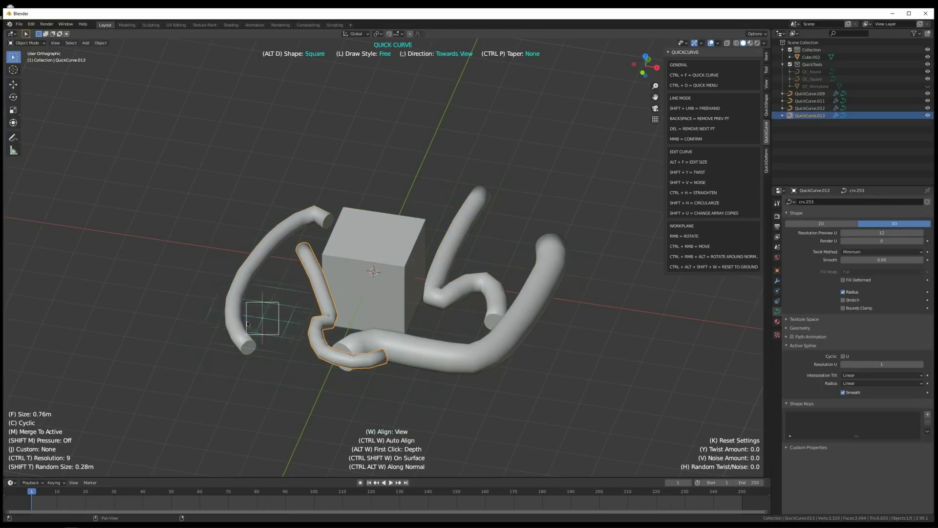
drag(210, 297, 312, 184)
drag(265, 308, 341, 218)
mouse_move(361, 342)
middle_down()
mouse_move(422, 299)
mouse_move(394, 315)
mouse_move(406, 325)
middle_up()
scroll(394, 318, down, 2)
drag(480, 300, 503, 323)
Undo the freehand curves drawn around the cube
key(ctrl+z)
key(ctrl+z)
key(ctrl+z)
key(ctrl+z)
key(ctrl+z)
key(ctrl+z)
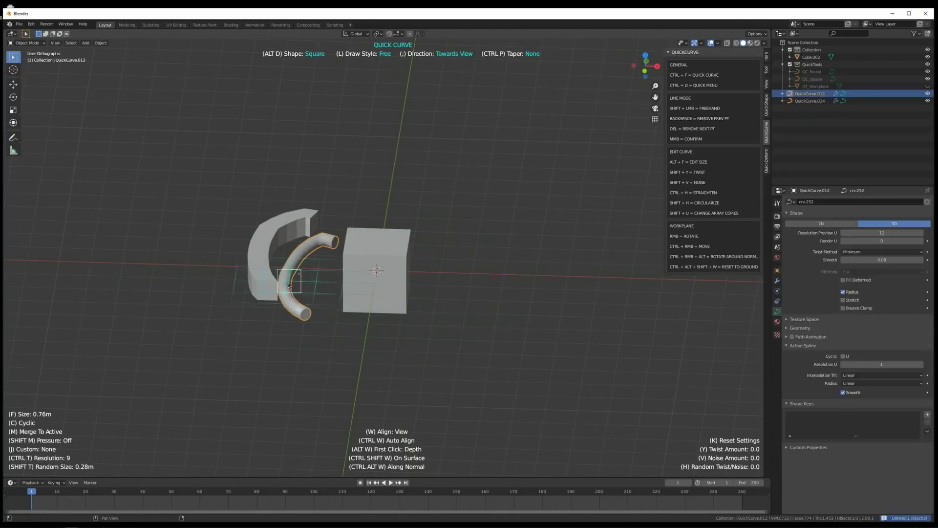
Select the cube and set the Quick Curve alignment to Face
click(370, 274)
middle_drag(374, 272, 373, 345)
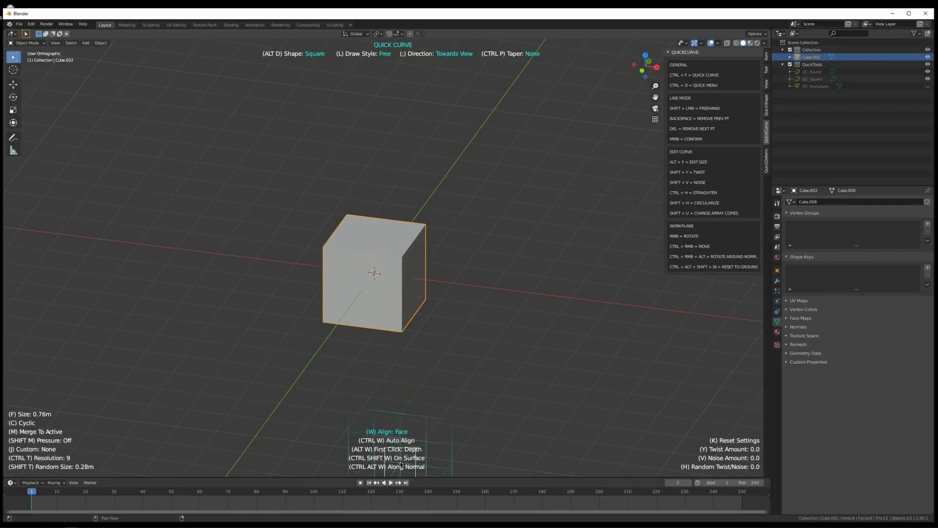
middle_drag(445, 361, 504, 345)
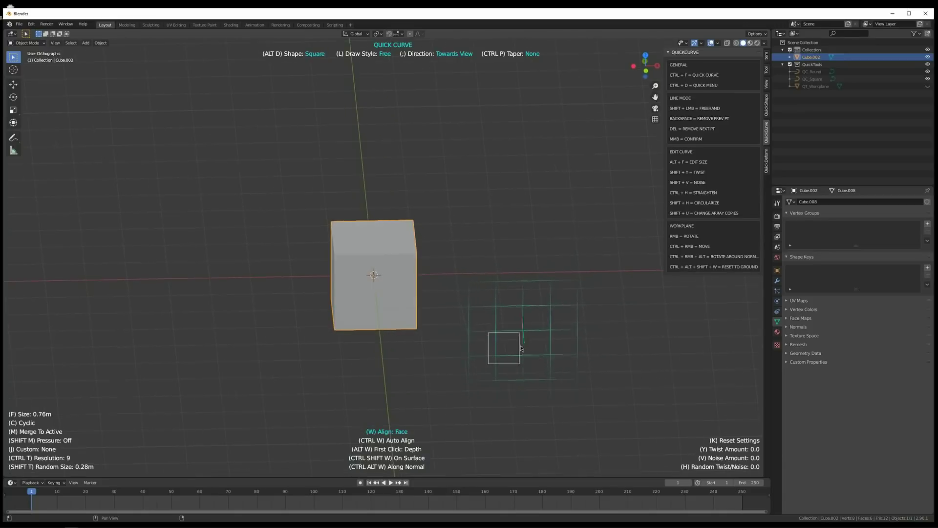
middle_drag(444, 264, 430, 293)
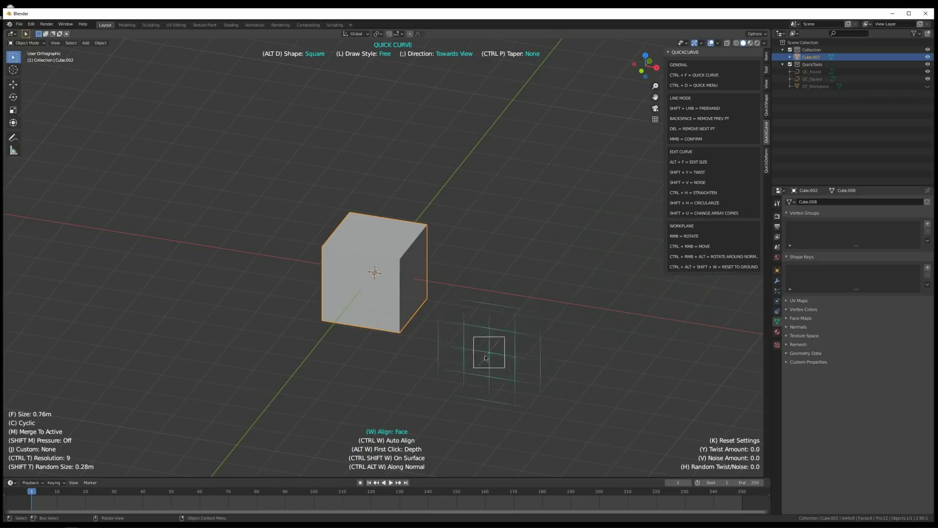
middle_drag(482, 346, 478, 346)
middle_drag(440, 295, 445, 294)
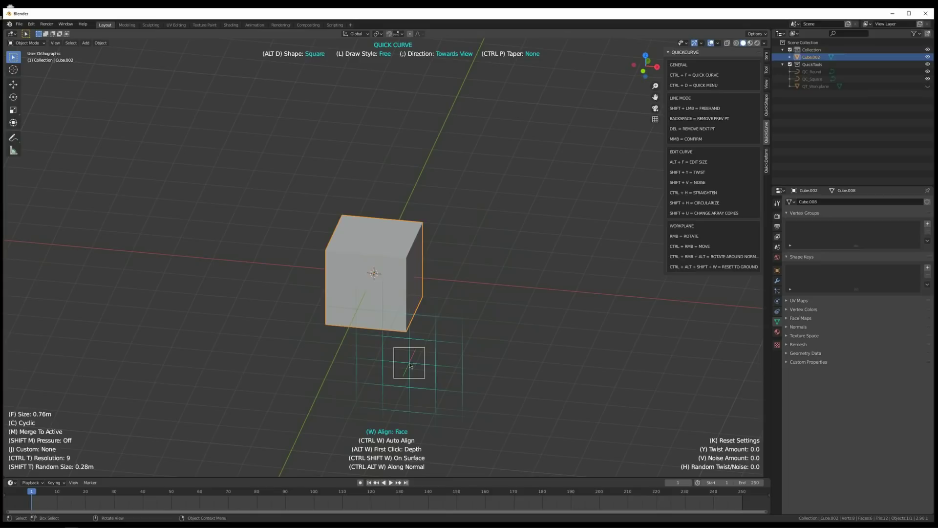
middle_drag(444, 286, 374, 377)
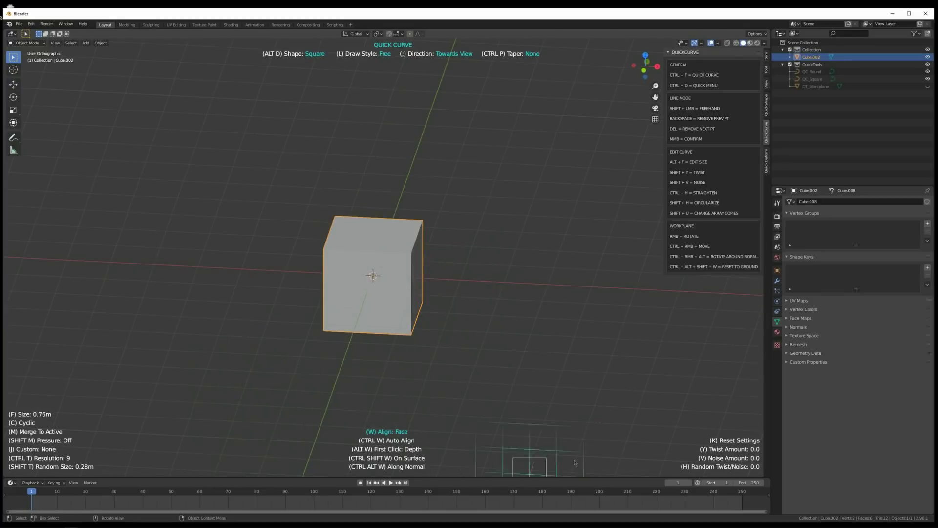
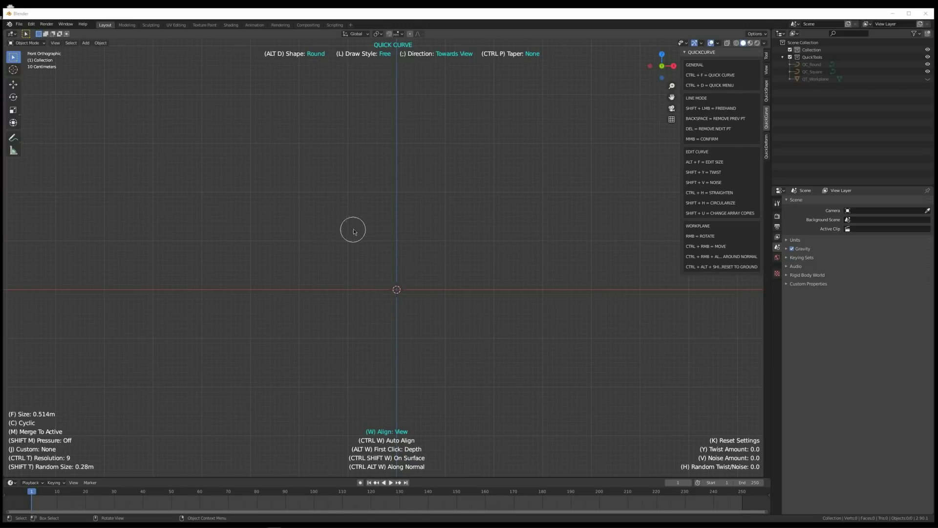
Draw an arched round curve above the origin and a shorter one beneath it, adjusting the curve size for each
drag(298, 332, 443, 163)
key(ctrl+z)
key(f)
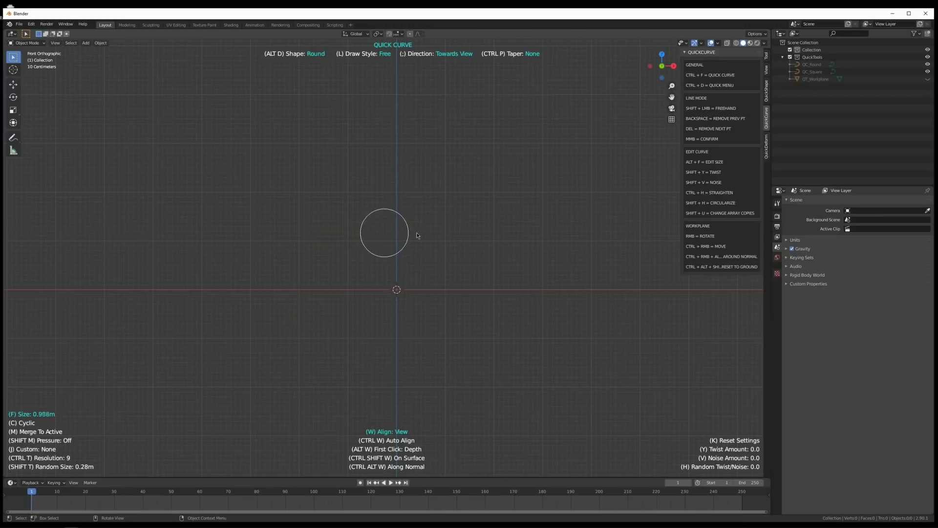
click(420, 240)
drag(276, 283, 498, 265)
key(f)
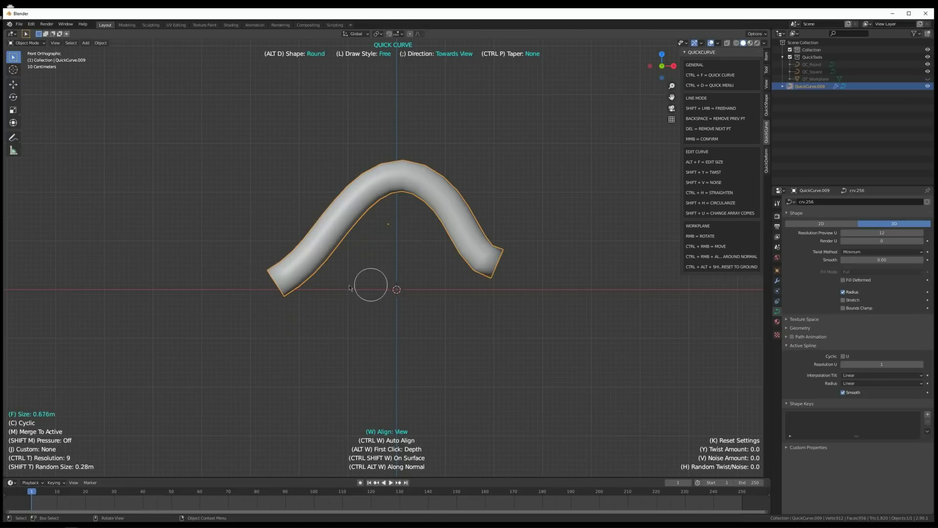
drag(377, 267, 449, 371)
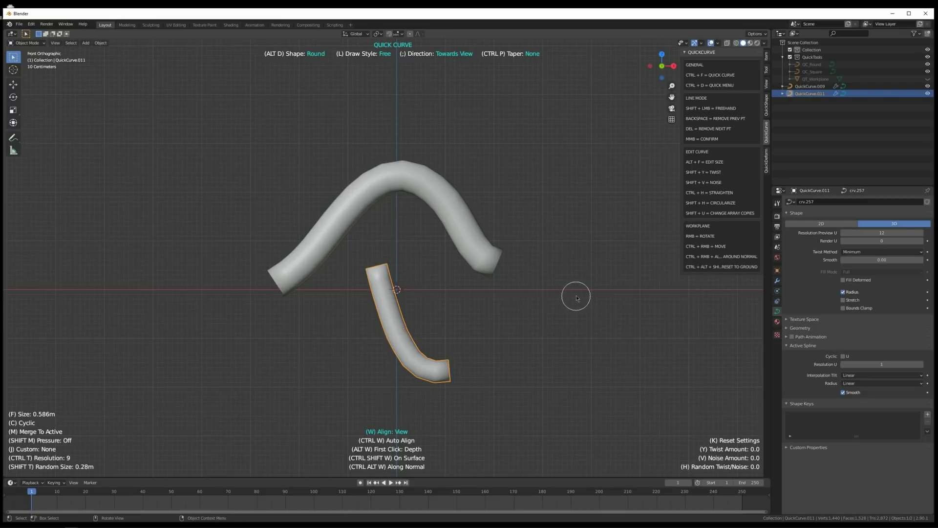
Set the random size to 0.0 m and the curve size to 0.646 m, and delete both curves
key(shift+t)
key(f)
key(a)
key(Delete)
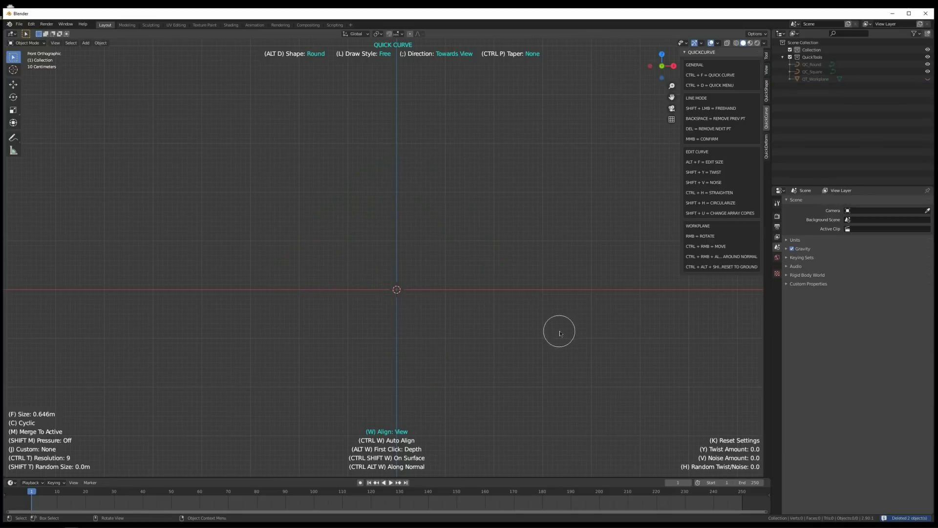
Reset the Quick Curve settings and choose the Square shape with a size of 0.502 m
key(k)
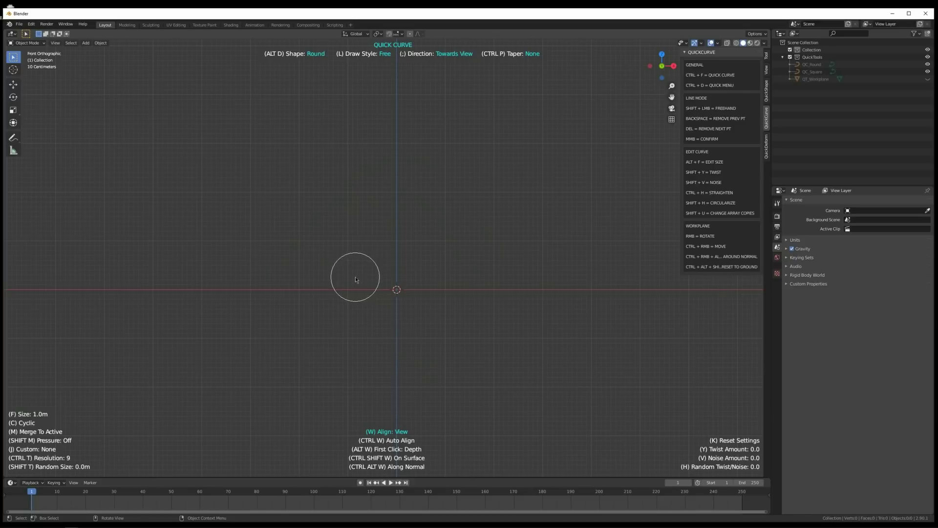
key(alt+d)
key(f)
click(326, 279)
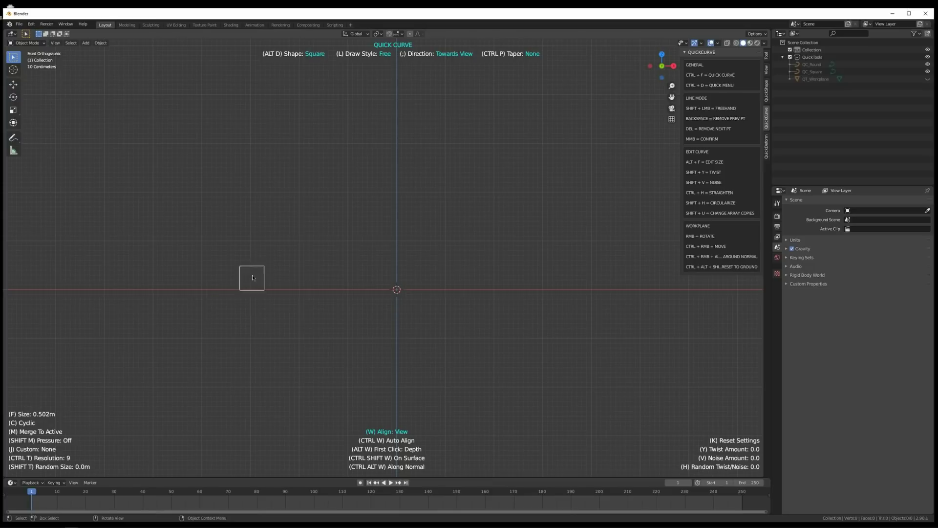
Draw an S-shaped square curve above the origin and set the twist amount to 59.0
drag(184, 266, 417, 124)
mouse_move(358, 214)
middle_down()
mouse_move(427, 224)
mouse_move(358, 230)
mouse_move(332, 215)
middle_up()
key(y)
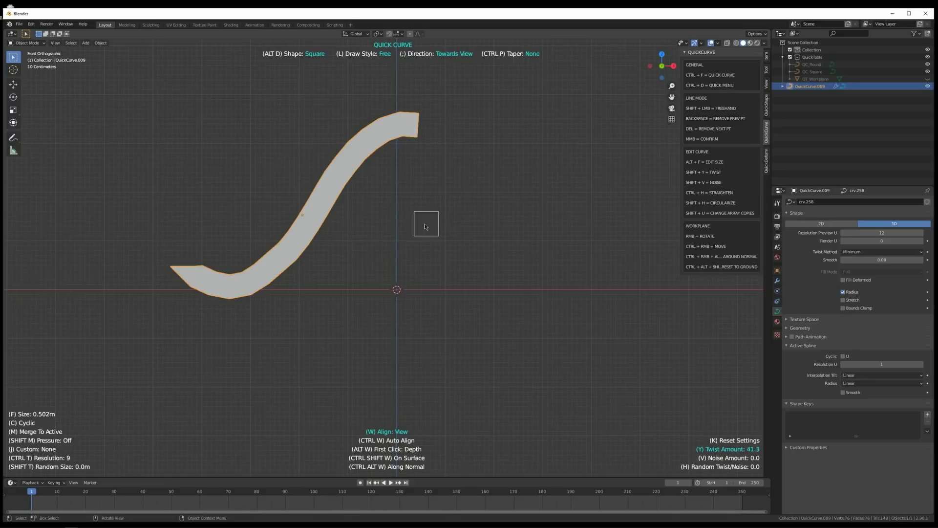
click(385, 214)
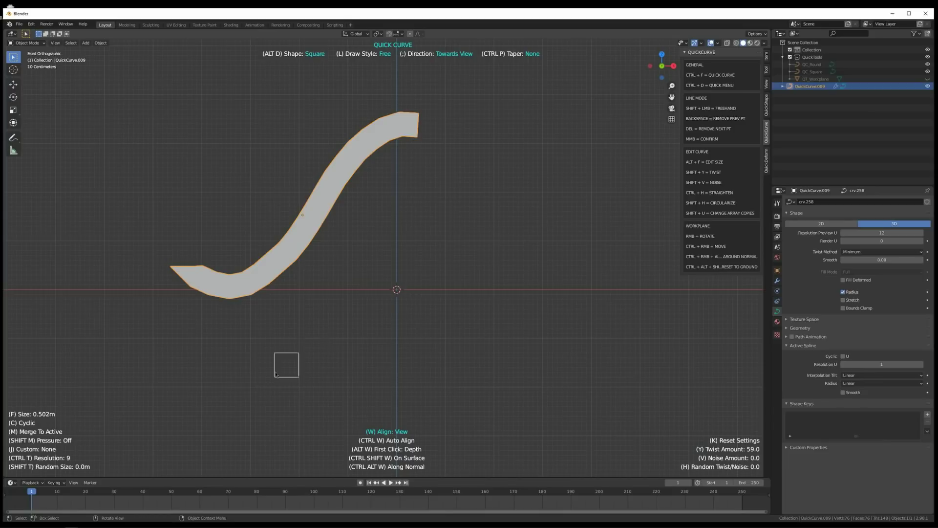
Draw a square curve with the 59.0 twist across the origin and delete it
mouse_move(276, 374)
mouse_down()
mouse_move(359, 337)
mouse_move(557, 202)
mouse_up()
mouse_move(418, 292)
middle_down()
mouse_move(486, 283)
mouse_move(435, 308)
mouse_move(398, 296)
mouse_move(420, 276)
mouse_move(409, 268)
mouse_move(420, 265)
middle_up()
scroll(423, 267, down, 1)
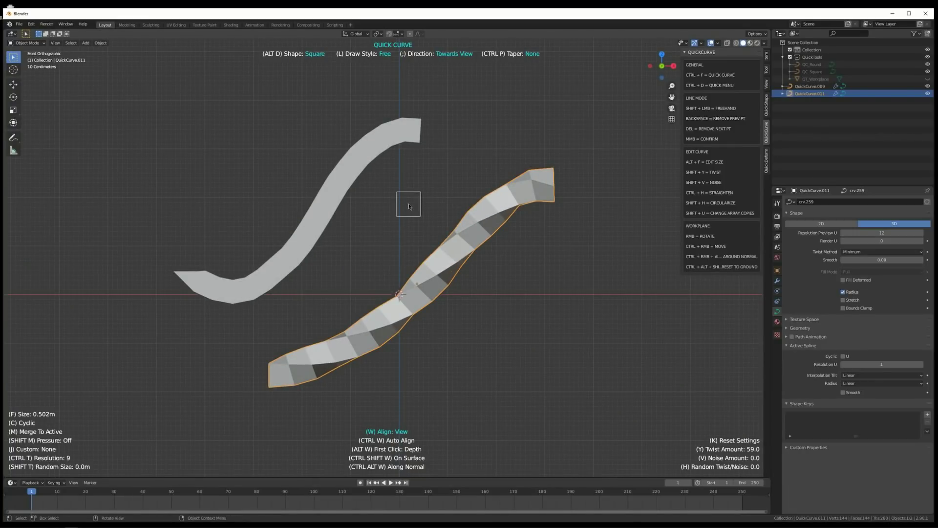
key(Delete)
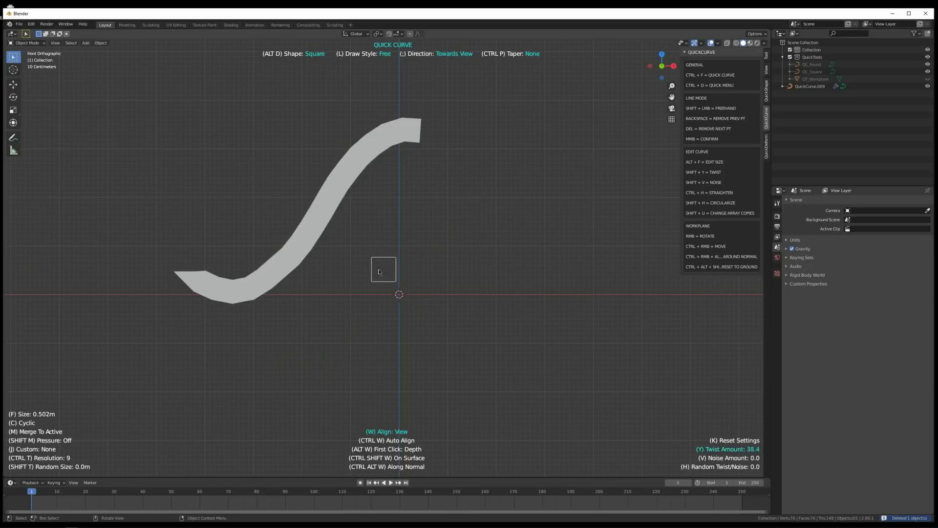
Draw a square curve with a twist amount of 28.1 through the origin and a more strongly twisted one beside it
shift+drag(371, 269, 357, 293)
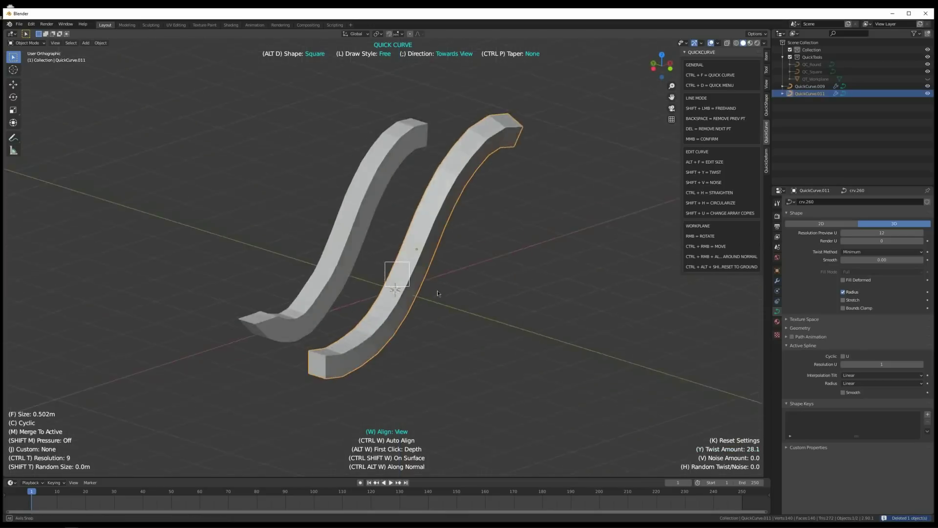
alt+middle_drag(438, 293, 401, 273)
key(y)
mouse_move(359, 360)
mouse_down()
mouse_move(561, 201)
mouse_move(608, 210)
mouse_up()
Set the twist amount to 131.2 and draw a long square curve below the others
key(y)
click(475, 284)
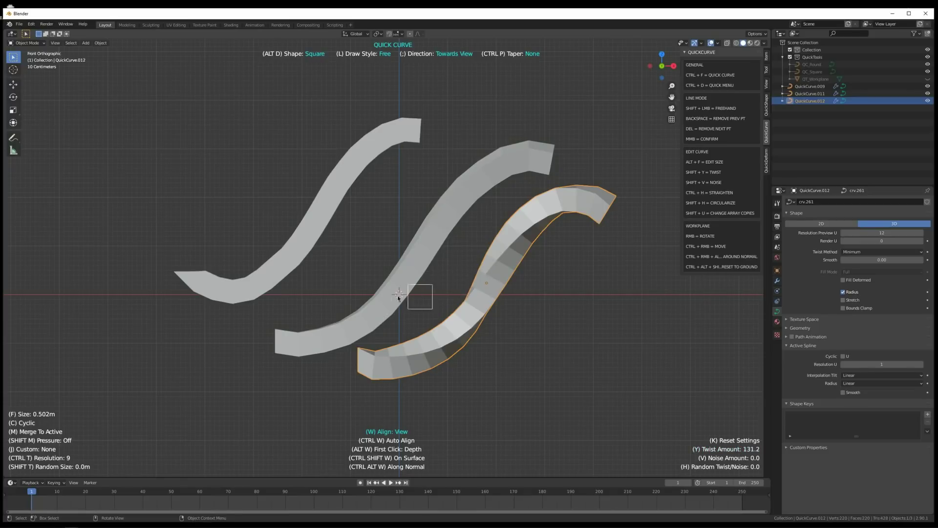
ctrl+middle_drag(344, 280, 285, 357)
drag(239, 370, 507, 299)
Set the twist amount to 360.0, draw test curves above the others and undo them
key(y)
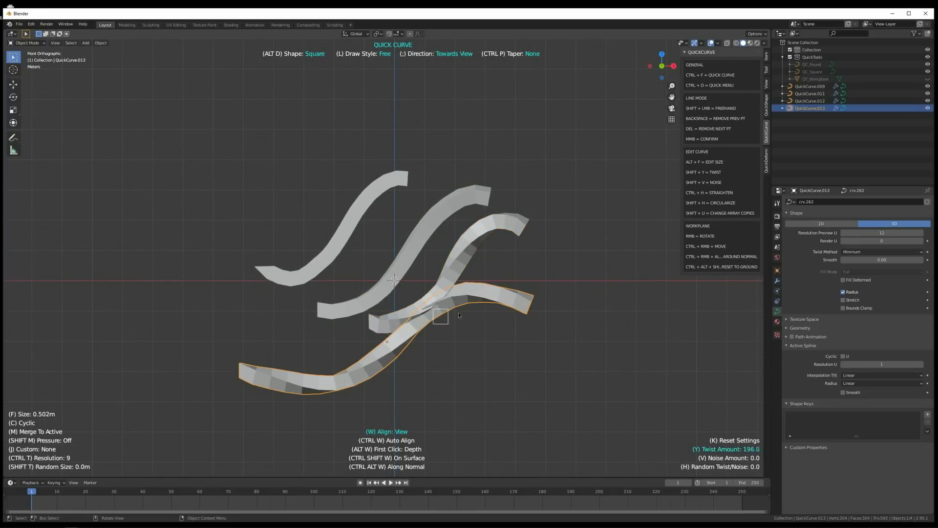
click(655, 290)
mouse_move(186, 198)
mouse_down()
mouse_move(287, 203)
mouse_move(430, 125)
mouse_up()
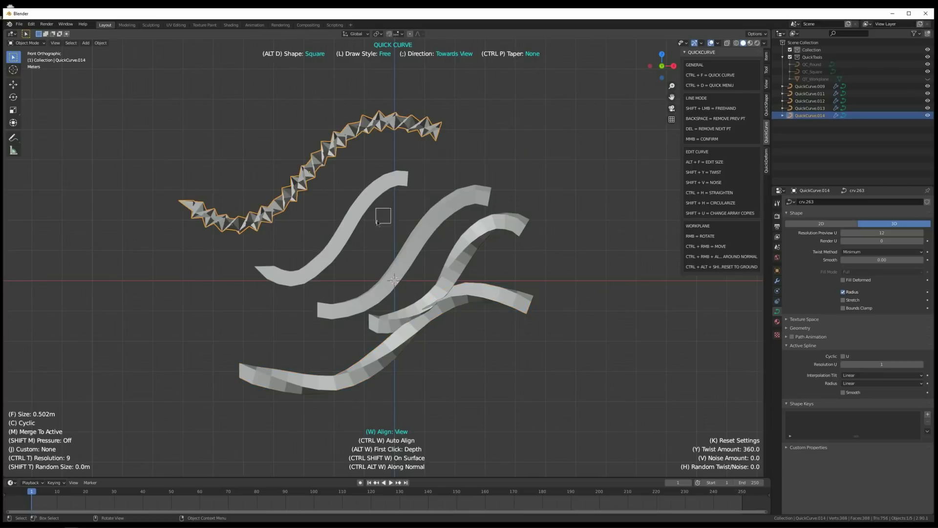
mouse_move(386, 218)
middle_down()
mouse_move(430, 235)
mouse_move(357, 228)
middle_up()
key(ctrl+z)
mouse_move(103, 215)
mouse_down()
mouse_move(309, 195)
mouse_move(612, 128)
mouse_up()
key(ctrl+z)
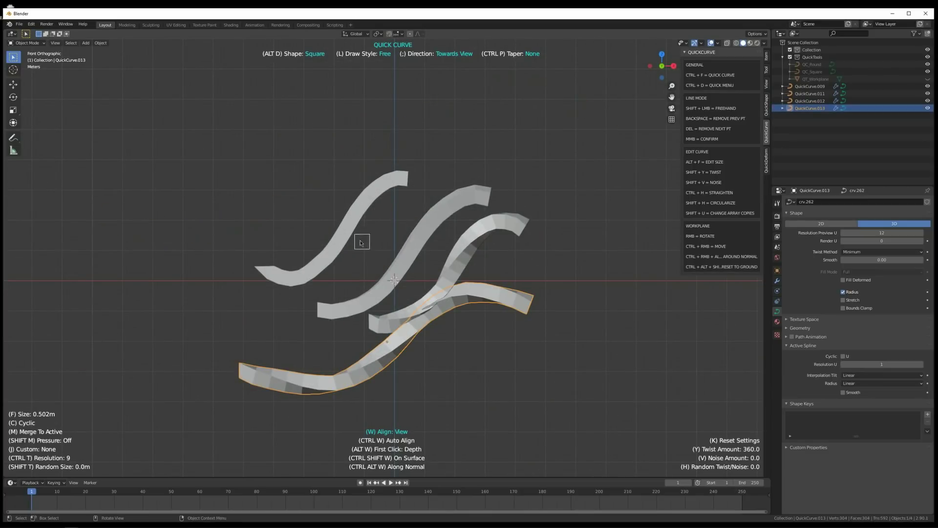
Draw another curve above the others with a twist amount of 242.5, and delete all the curves
mouse_move(124, 205)
shift+mouse_down()
mouse_move(224, 190)
mouse_move(320, 97)
shift+mouse_up()
mouse_move(373, 212)
middle_down()
mouse_move(458, 229)
mouse_move(373, 222)
middle_up()
key(a)
key(Delete)
key(KP_1)
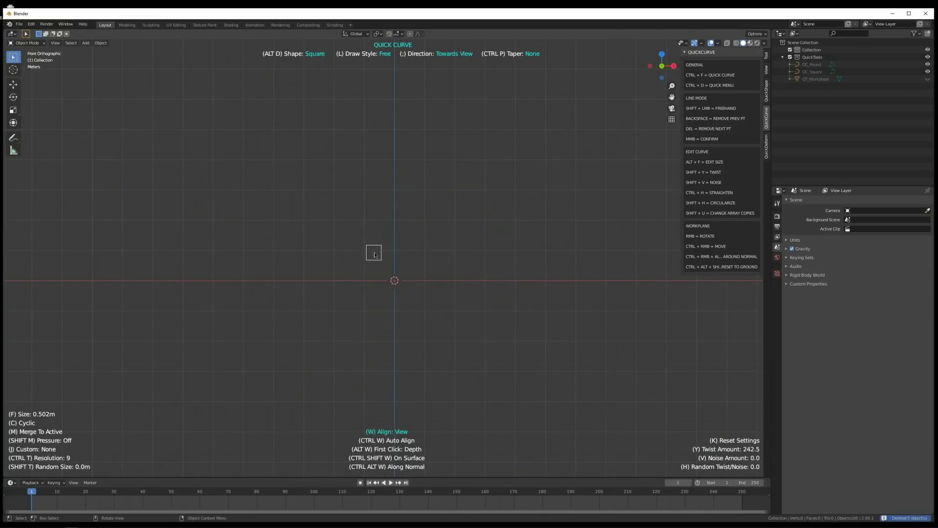
Reset the Quick Curve settings and switch the curve shape to Round
scroll(374, 254, up, 2)
key(k)
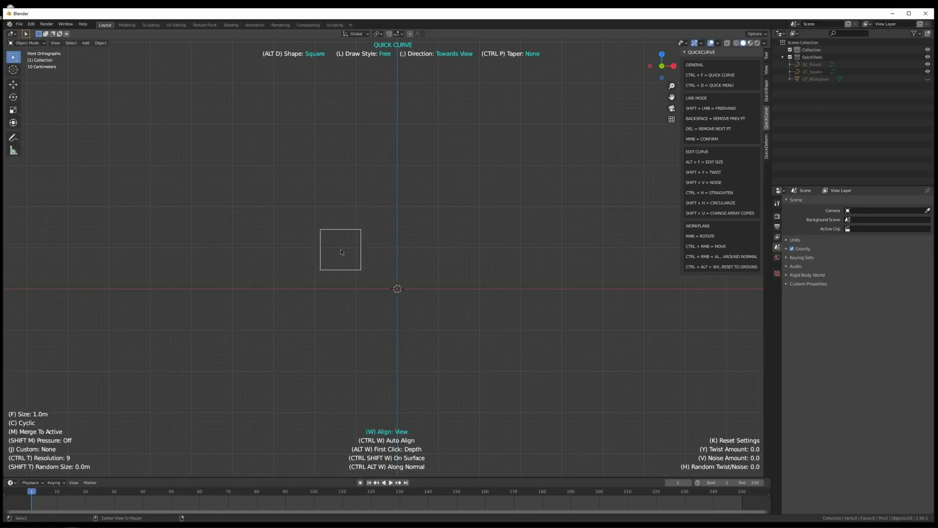
key(alt+d)
Draw three thick round curves across the origin, raising the noise amount to 1.0 after the first
key(v)
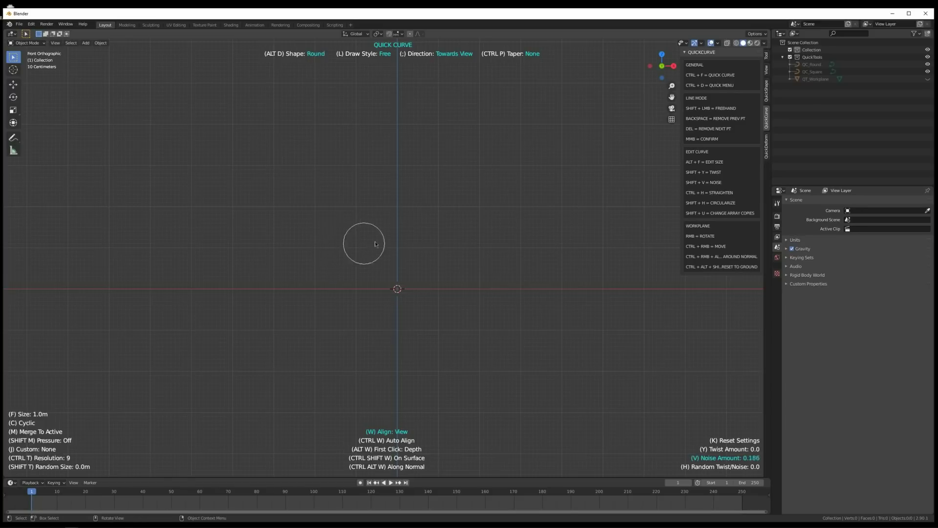
drag(208, 281, 457, 195)
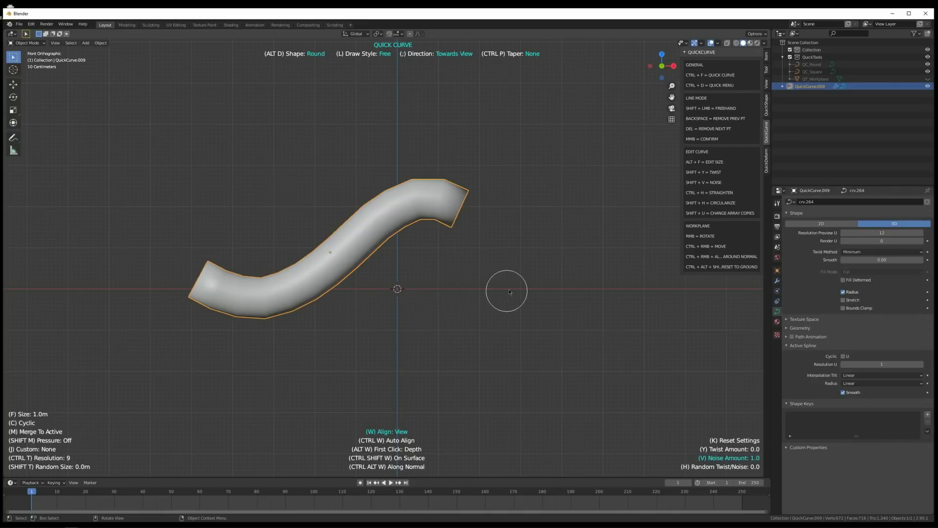
mouse_move(283, 331)
mouse_down()
mouse_move(427, 310)
mouse_move(562, 240)
mouse_up()
drag(307, 384, 600, 279)
Set the curve size to 0.43 m and draw a series of thinner noisy curves around the thick ones
key(f)
drag(153, 197, 467, 158)
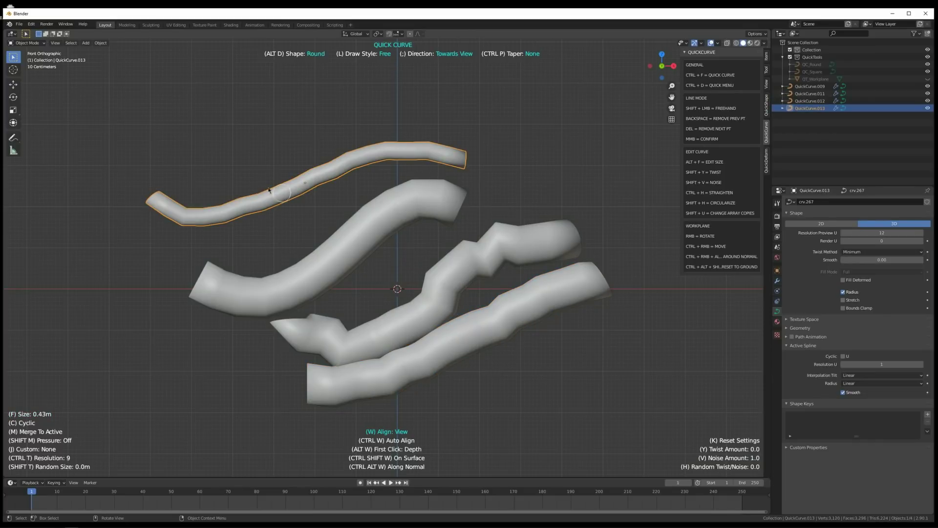
drag(194, 146, 569, 116)
scroll(331, 220, down, 4)
drag(221, 289, 356, 405)
mouse_move(303, 348)
mouse_down()
mouse_move(556, 390)
mouse_move(567, 222)
mouse_up()
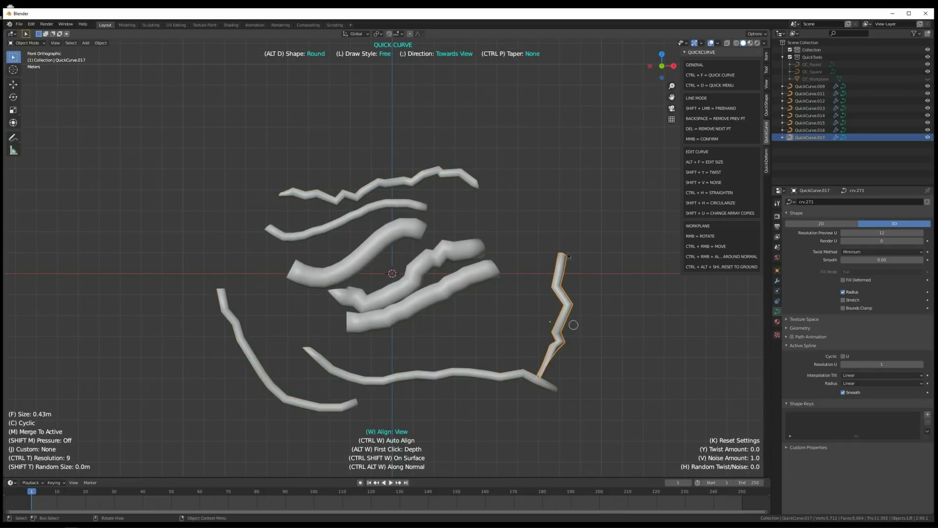
drag(572, 337, 569, 93)
drag(586, 121, 465, 117)
drag(591, 98, 468, 93)
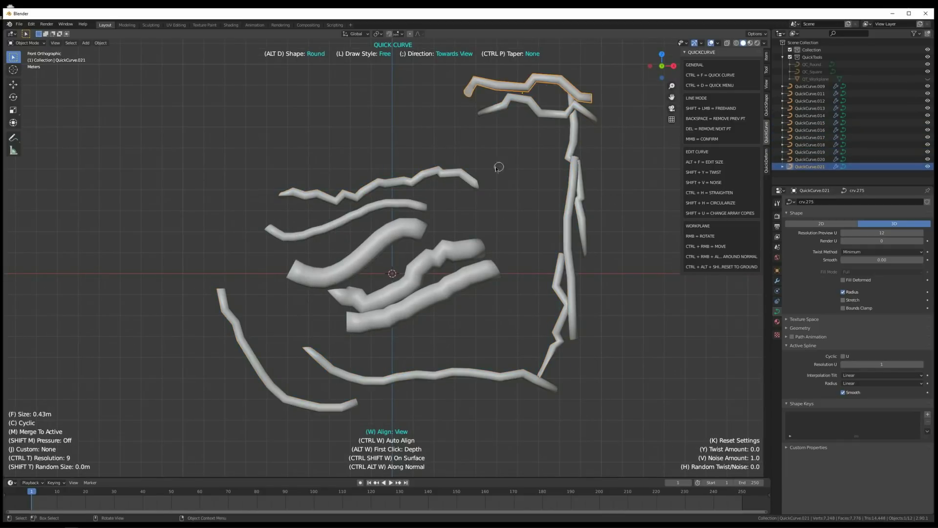
Set the noise amount to 0.484, draw several thin round curves in the area above and beside the existing ones, and delete all curves
key(v)
mouse_move(416, 83)
mouse_down()
mouse_move(211, 111)
mouse_move(157, 142)
mouse_up()
drag(222, 112, 227, 254)
drag(253, 102, 246, 261)
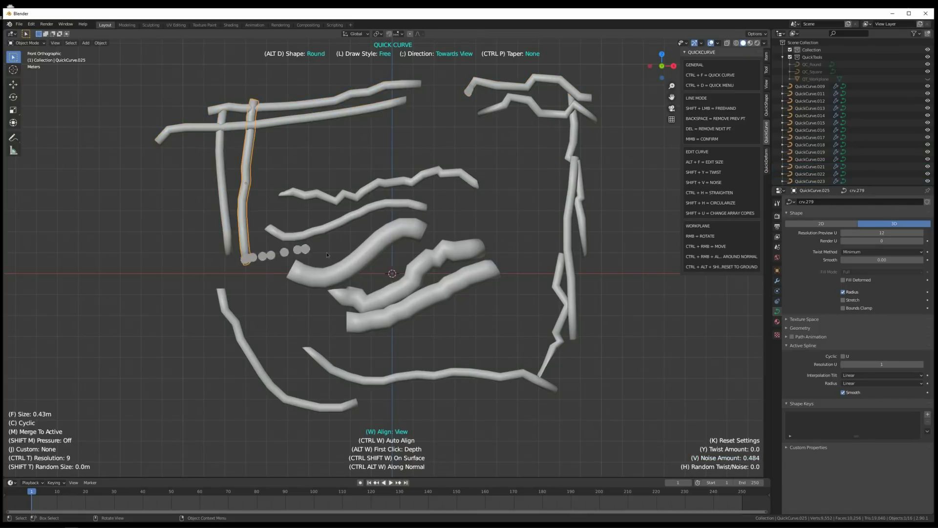
drag(387, 88, 388, 205)
key(a)
key(Delete)
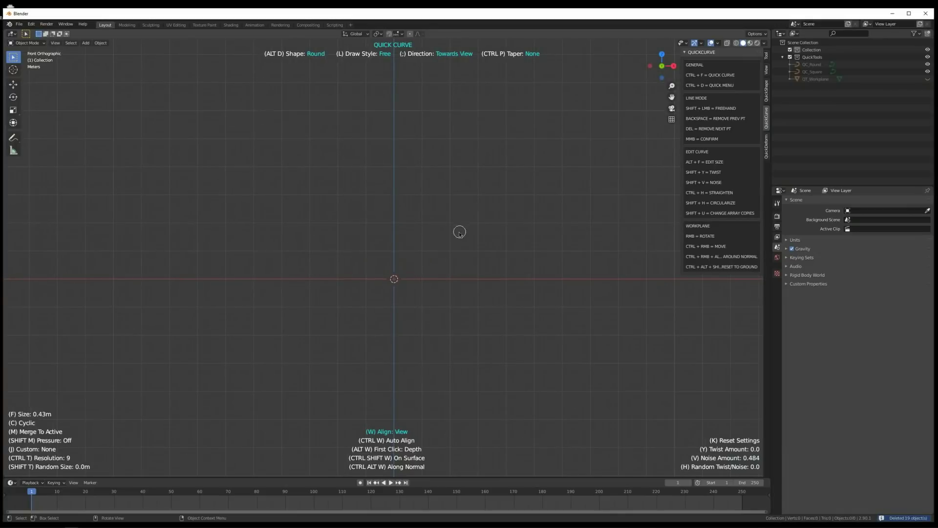
Set the noise amount to 0.336 and the random twist/noise to 4.75
key(v)
click(305, 252)
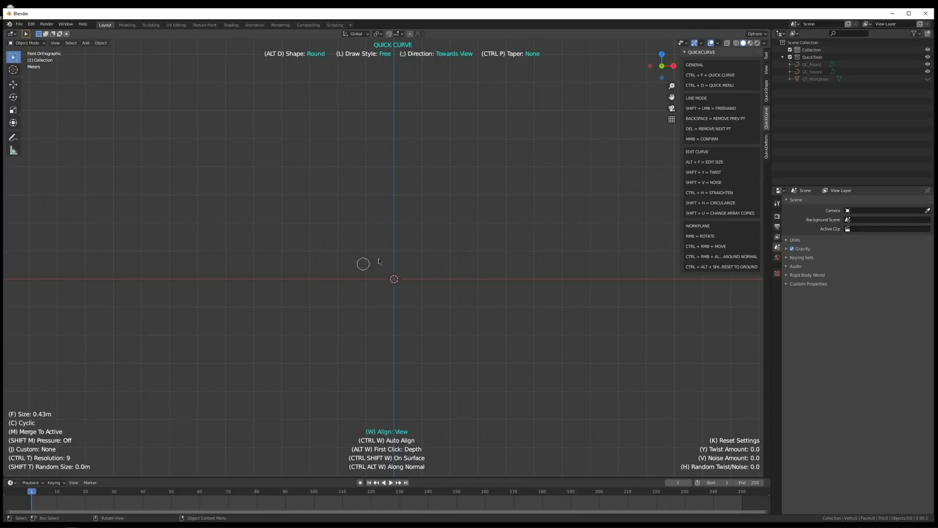
key(h)
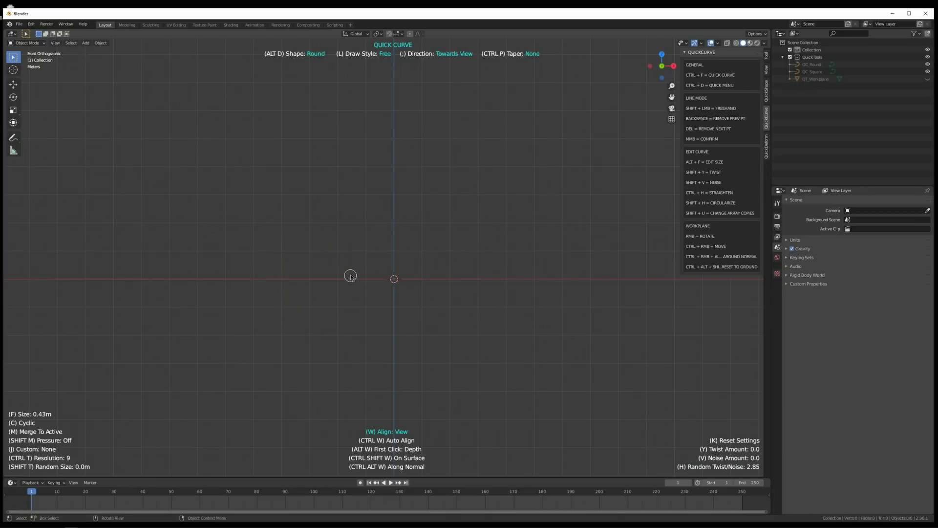
key(v)
key(h)
Draw a series of roughly vertical round curves on both sides of the vertical axis, and delete them all
drag(213, 158, 231, 364)
drag(348, 159, 355, 377)
drag(468, 156, 466, 391)
mouse_move(536, 156)
mouse_down()
mouse_move(532, 383)
mouse_move(573, 80)
mouse_up()
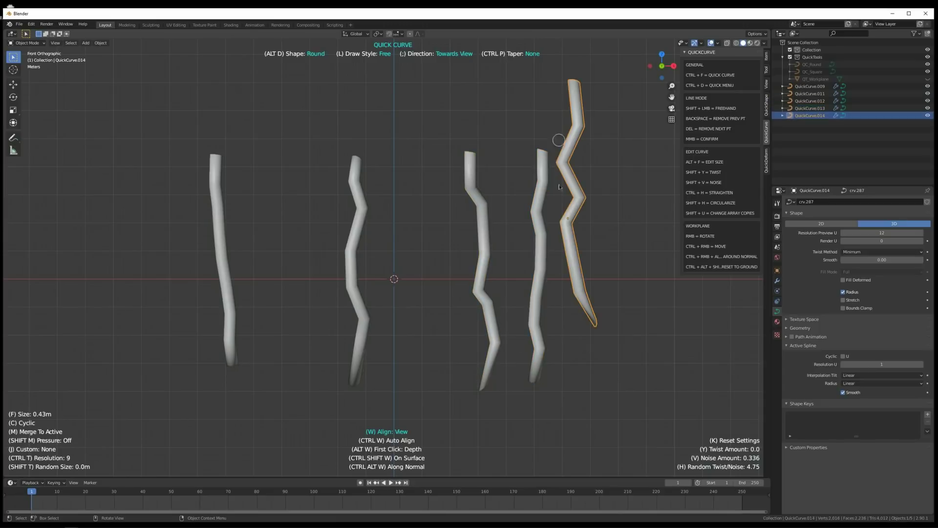
drag(579, 349, 583, 103)
drag(459, 350, 452, 117)
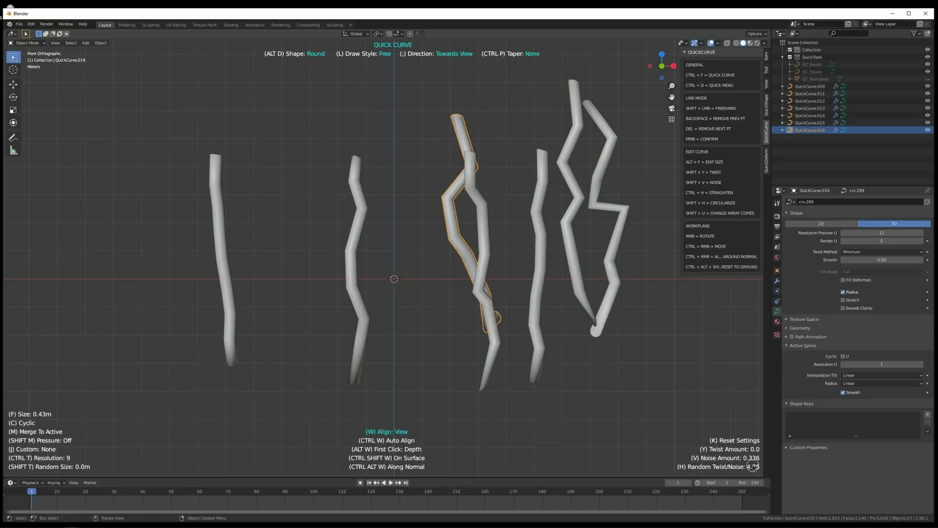
key(a)
key(Delete)
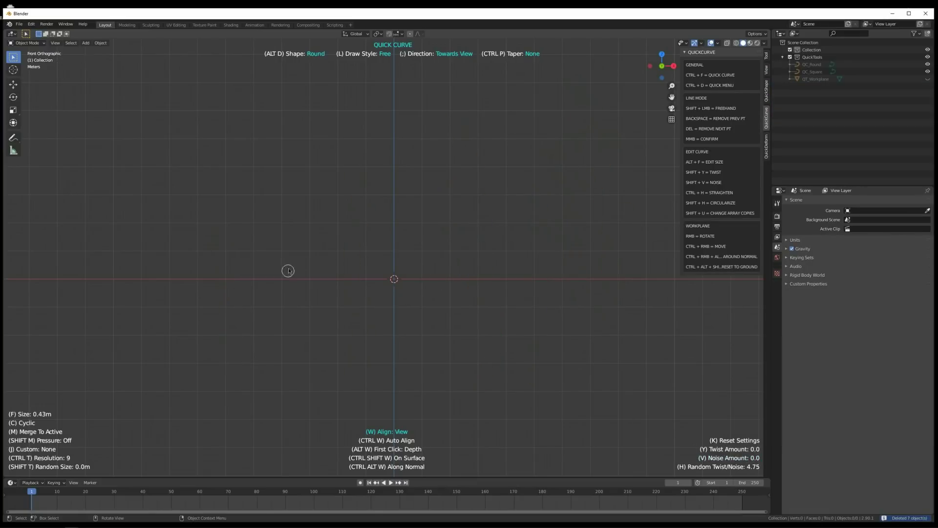
Reset the Quick Curve settings and draw a 1.0 m round S-shaped curve rising across the origin in front view
key(k)
middle_drag(392, 265, 444, 247)
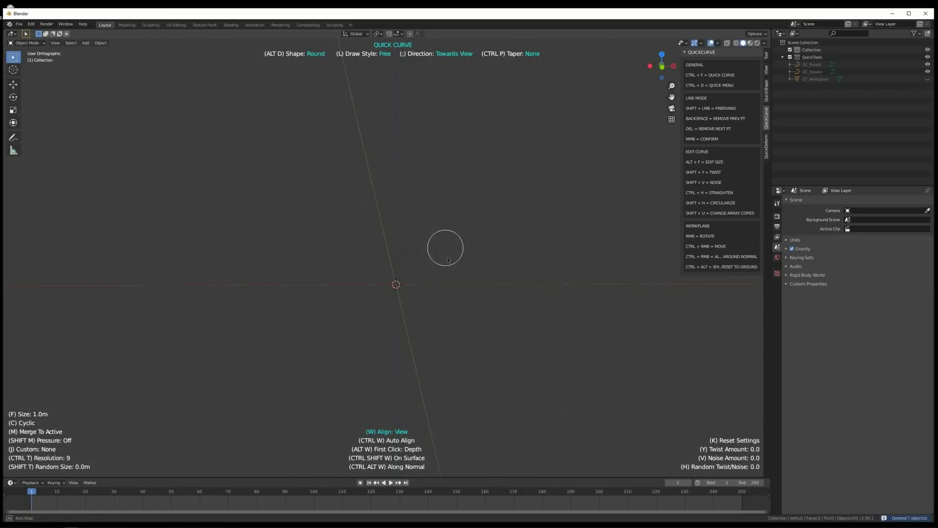
key(KP_1)
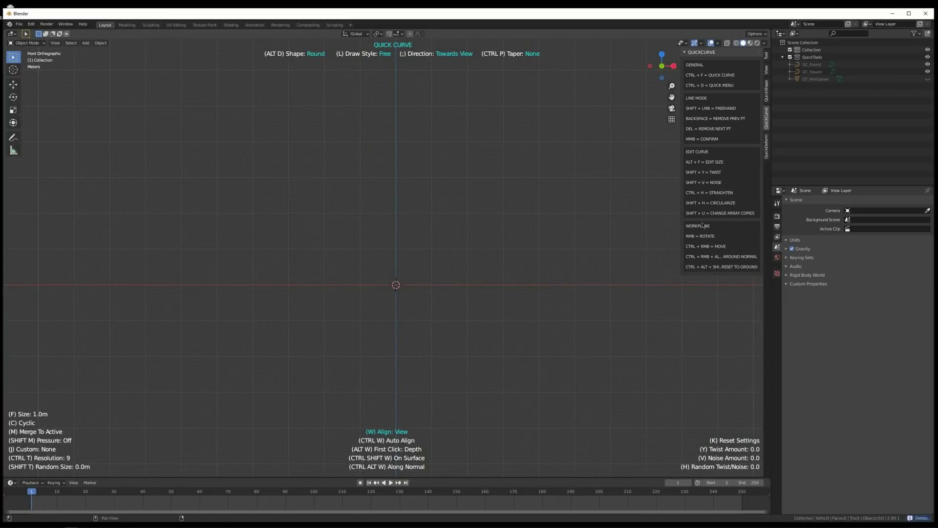
mouse_move(196, 321)
mouse_down()
mouse_move(440, 176)
mouse_move(587, 183)
mouse_up()
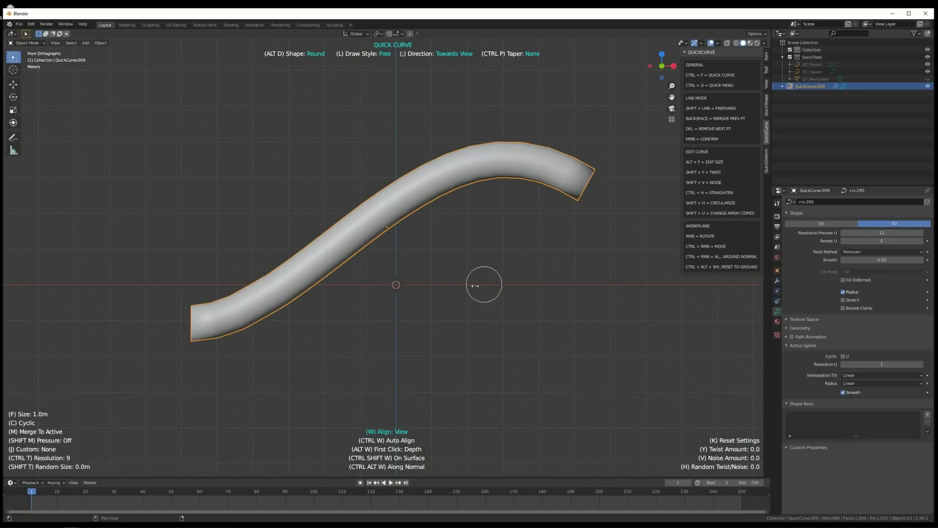
Switch the curve shape to Square and draw a similar rising curve below the round one
key(alt+d)
drag(245, 377, 603, 294)
mouse_move(603, 294)
middle_down()
mouse_move(434, 315)
mouse_move(461, 291)
mouse_move(443, 240)
middle_up()
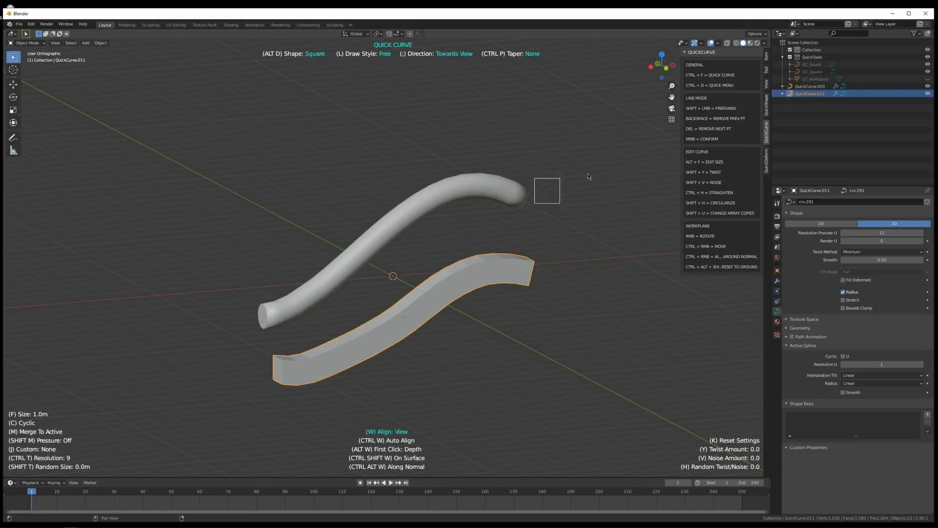
Try the size edit on the round curve, and twist the square curve along its length
click(509, 180)
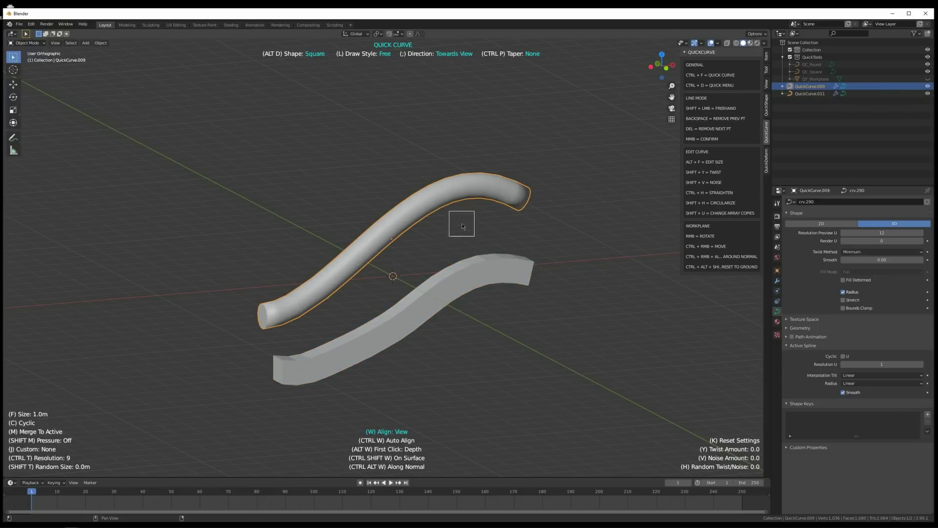
key(alt+f)
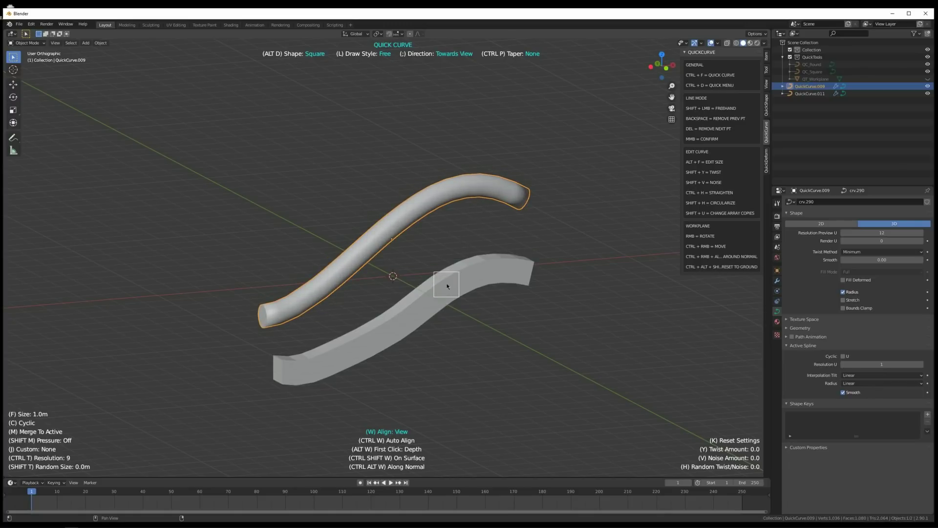
click(467, 278)
key(shift+y)
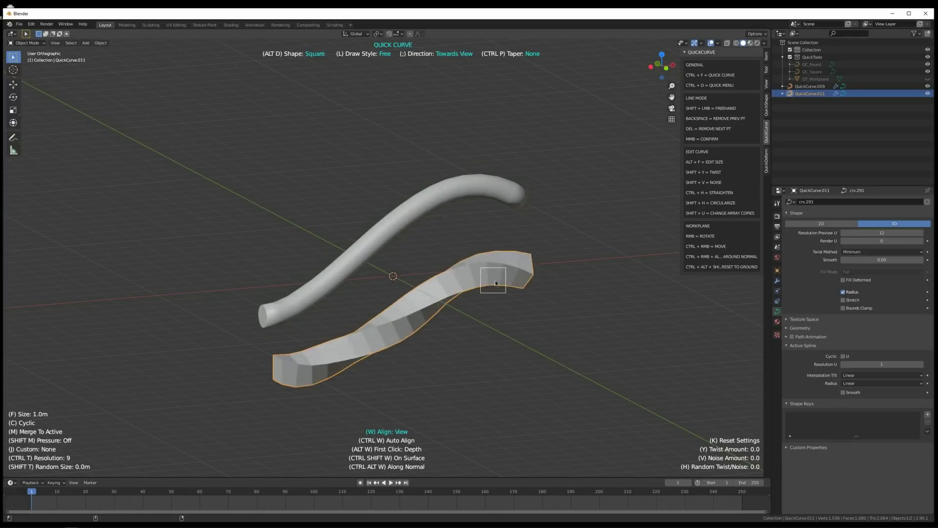
click(507, 279)
Add noise to the existing round curve and straighten it
click(436, 206)
key(shift+v)
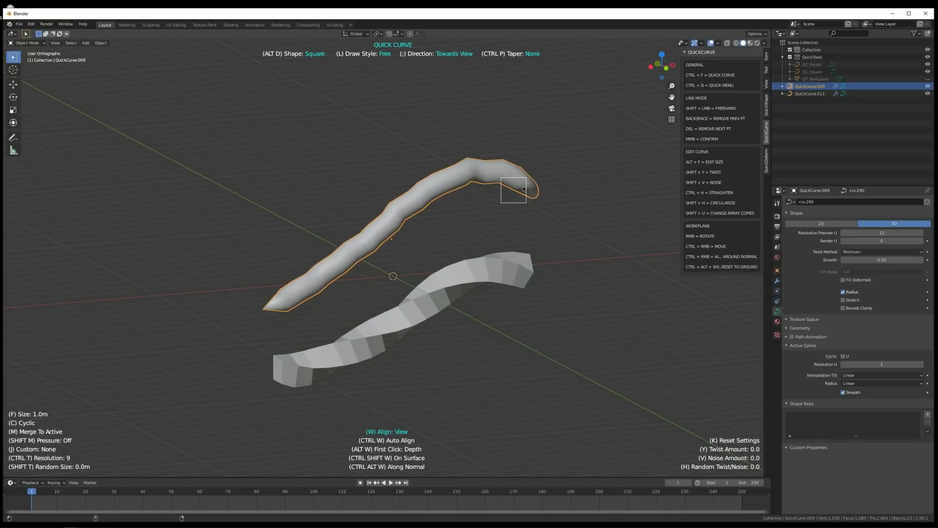
click(544, 179)
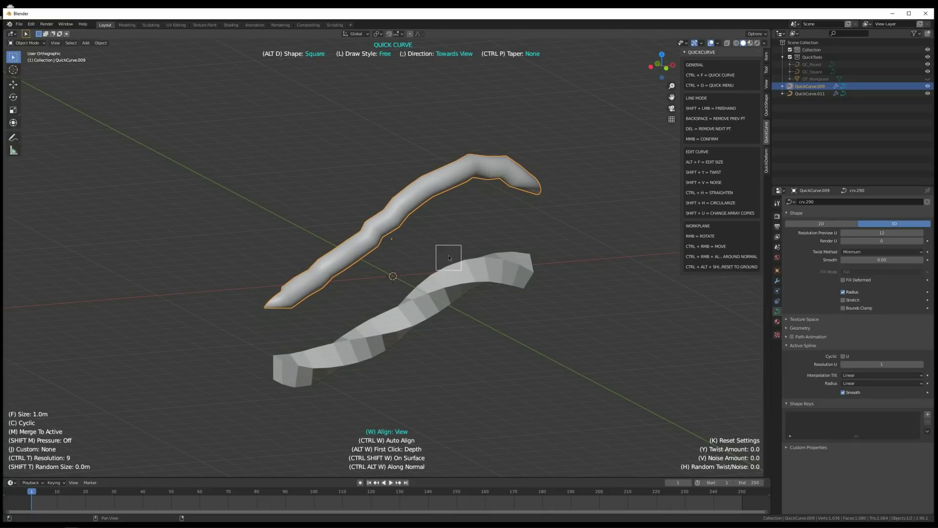
key(ctrl+h)
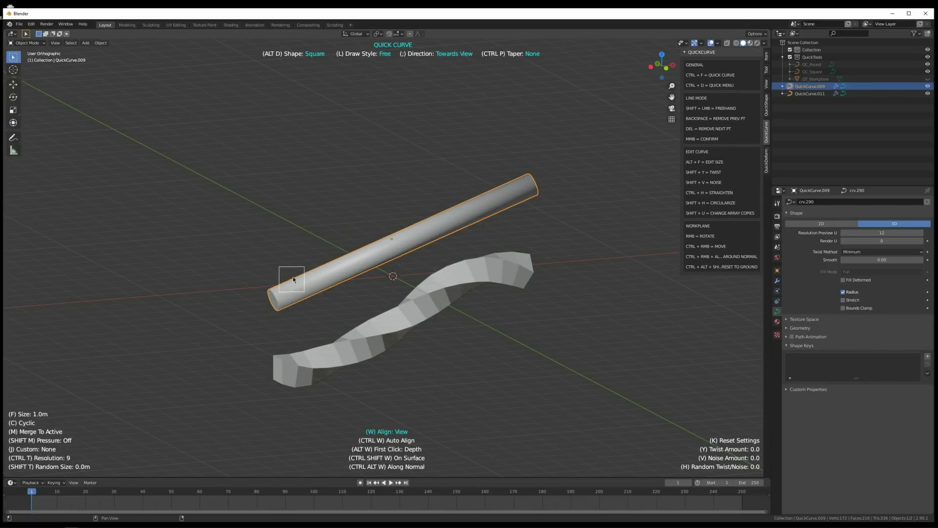
Draw two square loops above the existing curves in front view, one open with a gap and one overlapping at its ends
key(KP_1)
shift+middle_drag(379, 232, 406, 250)
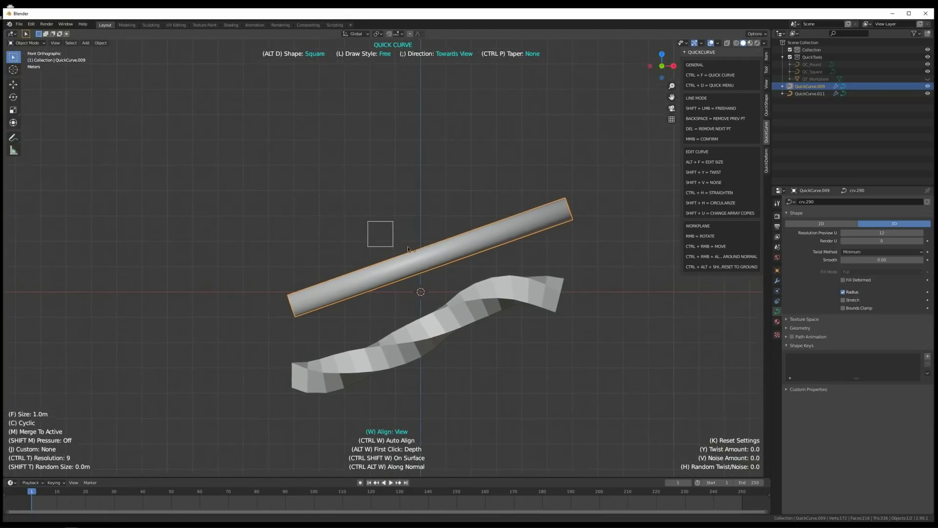
drag(186, 134, 253, 107)
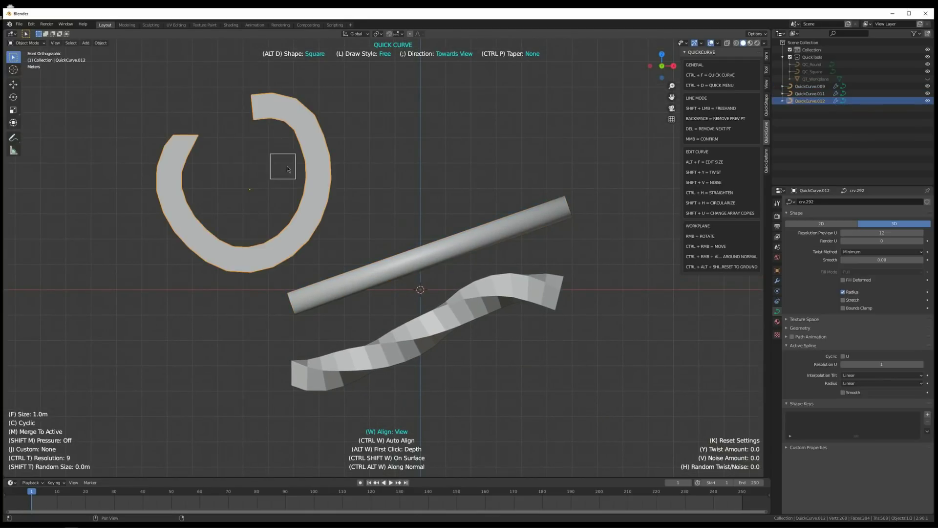
shift+drag(457, 103, 370, 149)
scroll(469, 168, down, 3)
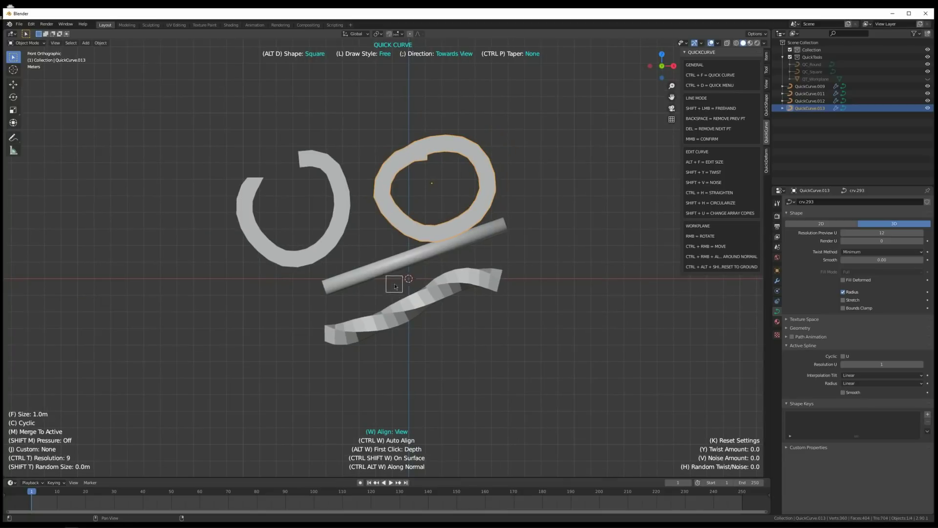
drag(380, 365, 415, 234)
key(Delete)
middle_drag(402, 280, 373, 285)
key(ctrl+z)
Delete the straightened round curve and the twisted square curve
key(KP_1)
click(411, 255)
shift+click(414, 304)
key(Delete)
Make the open square loop cyclic and circularize it
click(344, 251)
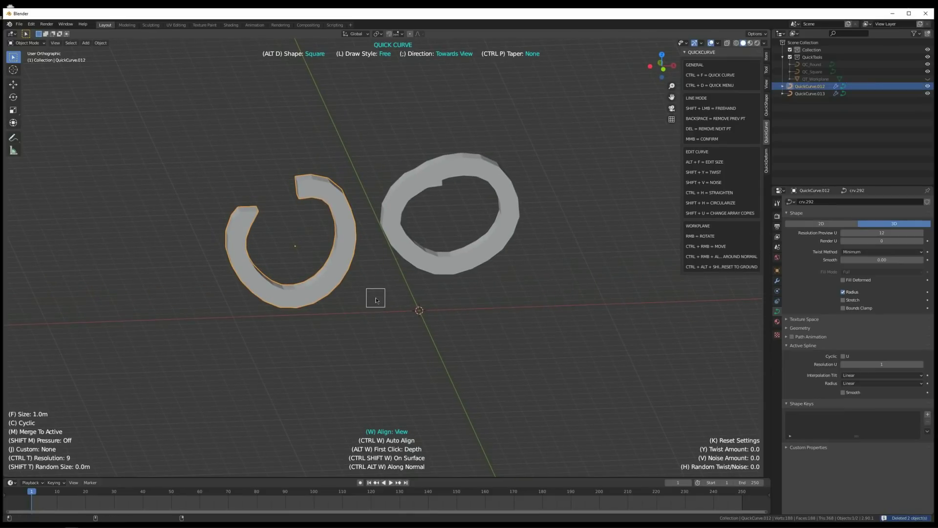
key(c)
key(shift+h)
key(shift+h)
key(shift+h)
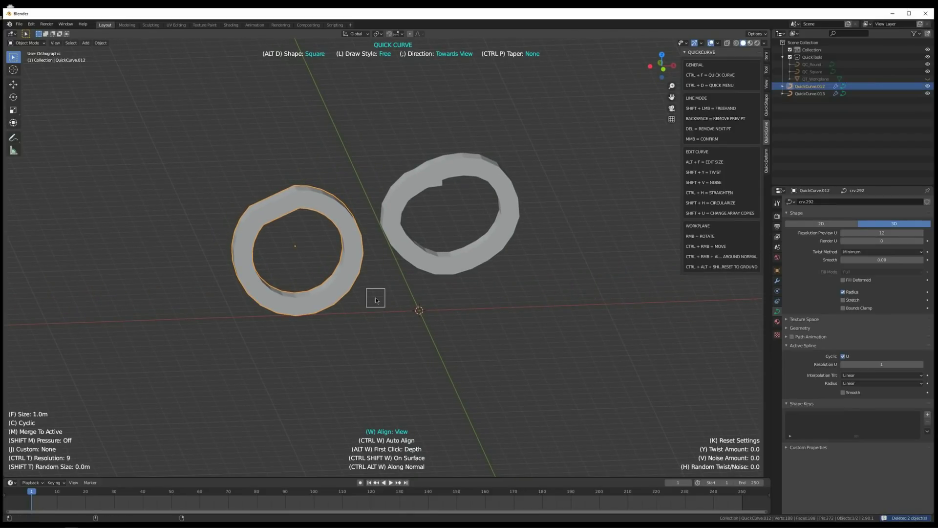
Circularize the other, oval square loop repeatedly
click(417, 261)
key(shift+h)
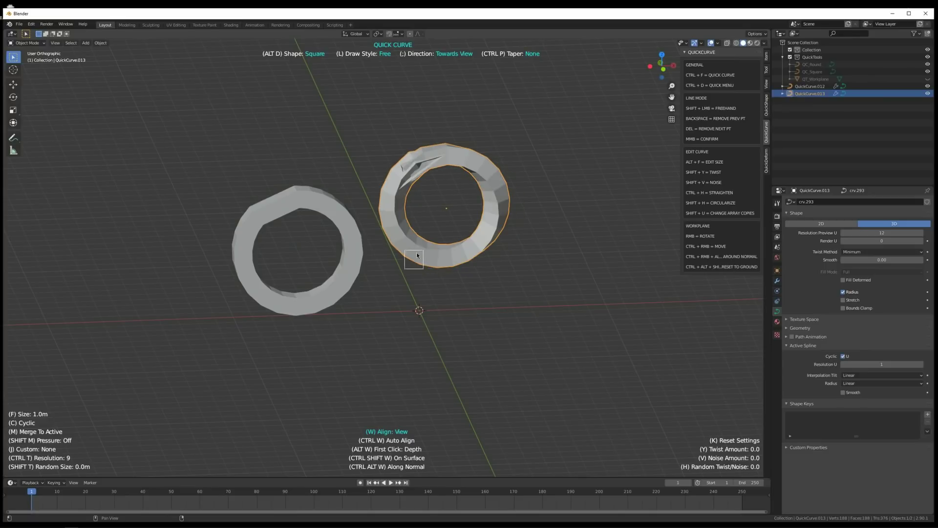
middle_drag(417, 255, 399, 212)
key(shift+h)
key(shift+h)
key(shift+h)
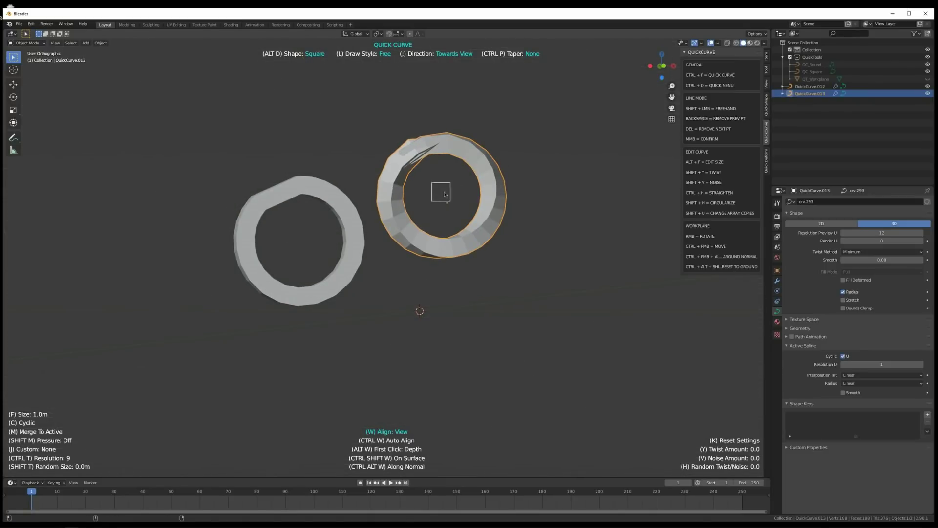
Draw a third square loop below the other rings in front view and close it as a cyclic curve
alt+middle_drag(445, 194, 438, 199)
mouse_move(423, 279)
mouse_down()
mouse_move(380, 340)
mouse_move(422, 282)
mouse_up()
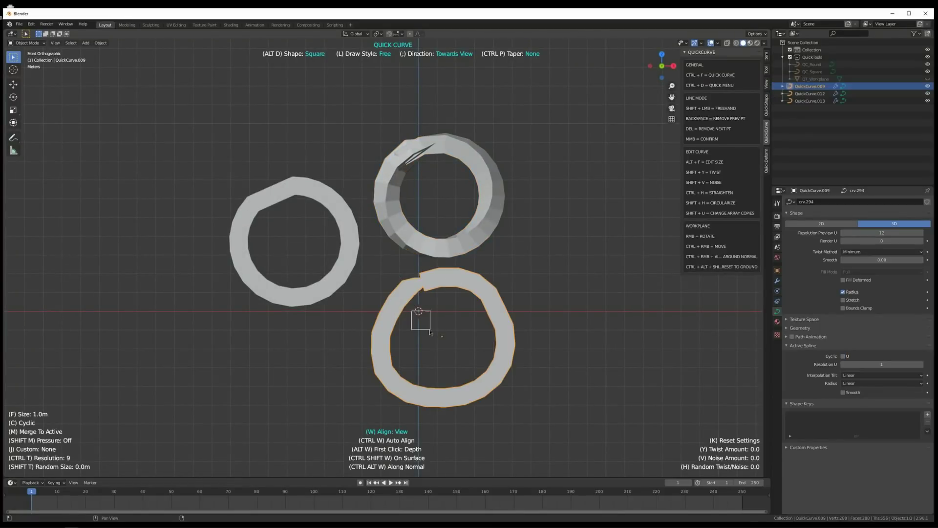
key(c)
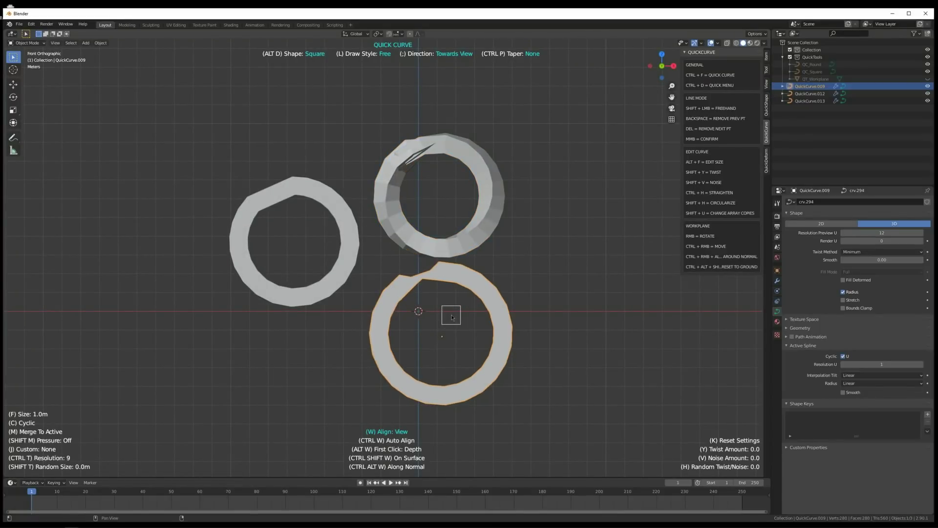
Draw a fourth square loop along the positive X side of the upper twisted ring and make it a cyclic circle
mouse_move(546, 155)
shift+mouse_down()
mouse_move(618, 230)
mouse_move(567, 143)
shift+mouse_up()
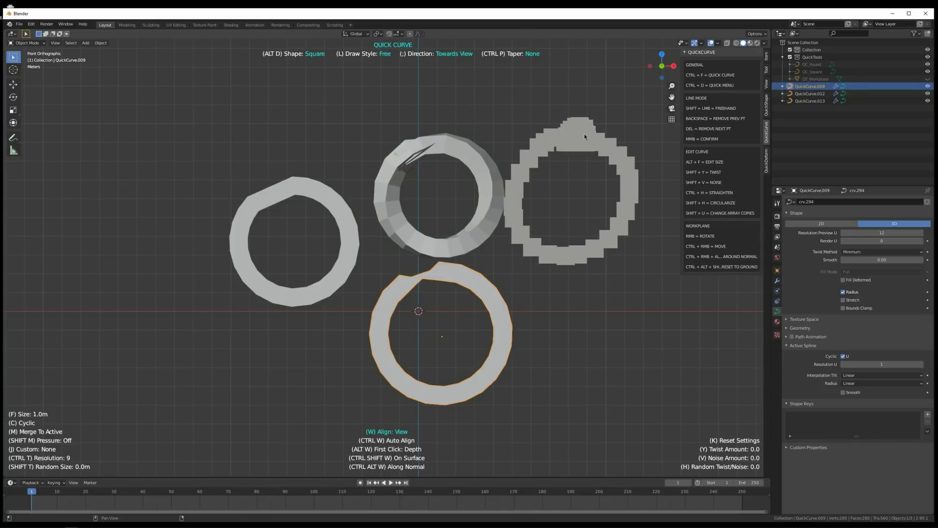
key(Escape)
mouse_move(587, 168)
shift+mouse_down()
mouse_move(523, 264)
mouse_move(584, 169)
shift+mouse_up()
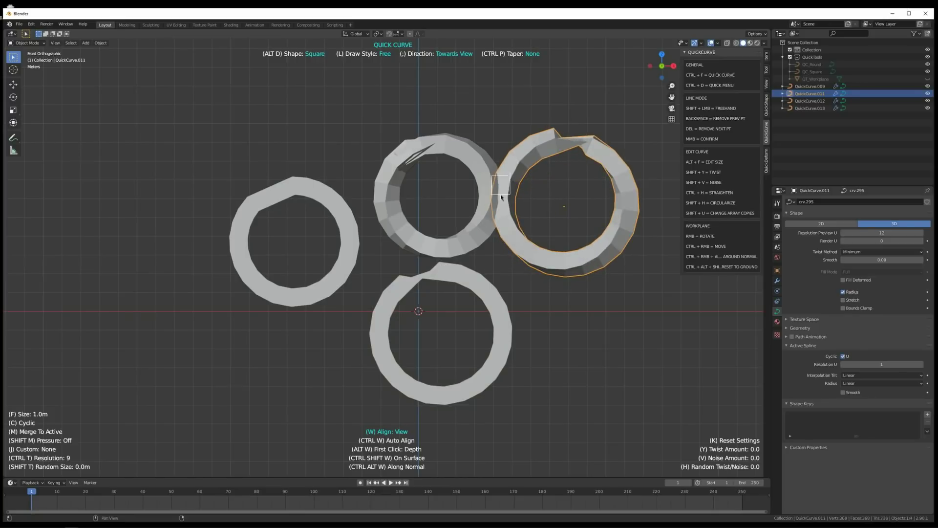
Switch the curve shape to Round and draw five circular loops above and beside the existing rings
mouse_move(501, 195)
middle_down()
mouse_move(467, 215)
mouse_move(475, 228)
middle_up()
mouse_move(327, 105)
mouse_down()
mouse_move(267, 184)
mouse_move(333, 117)
mouse_up()
key(ctrl+z)
mouse_move(281, 92)
shift+mouse_down()
mouse_move(223, 215)
mouse_move(272, 111)
shift+mouse_up()
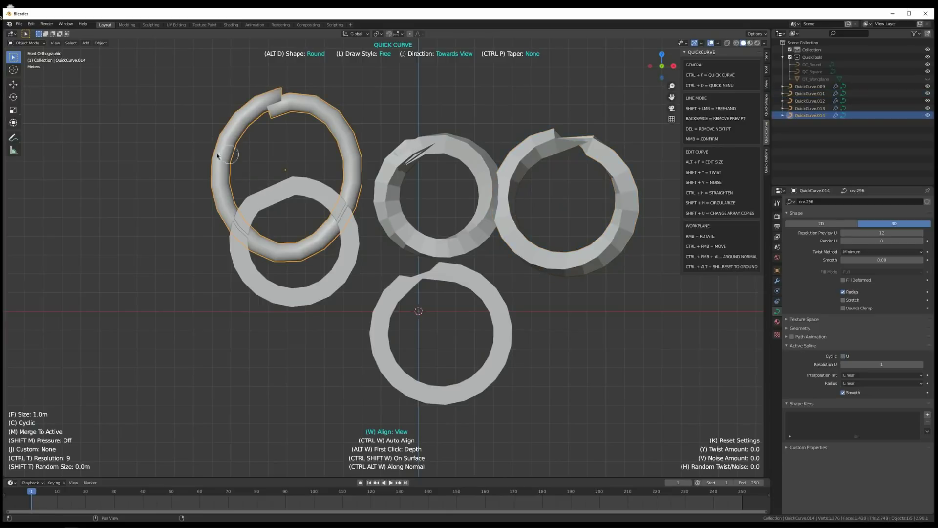
mouse_move(167, 192)
shift+mouse_down()
mouse_move(109, 324)
mouse_move(177, 193)
shift+mouse_up()
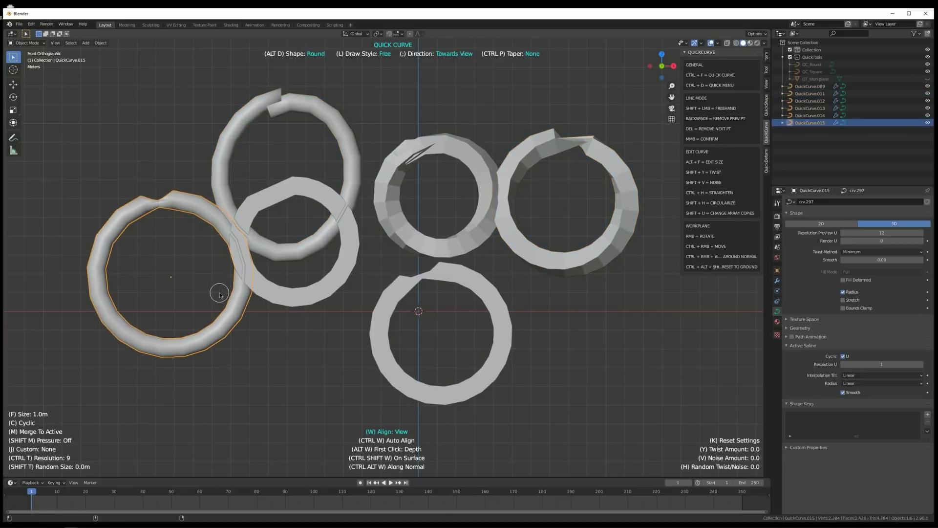
mouse_move(161, 93)
shift+mouse_down()
mouse_move(146, 203)
mouse_move(167, 90)
shift+mouse_up()
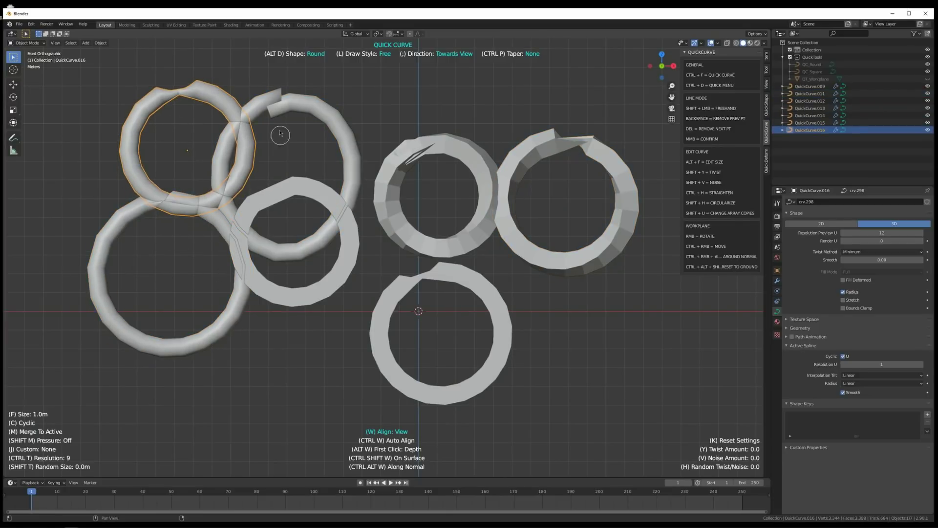
shift+drag(281, 117, 274, 116)
shift+drag(384, 93, 428, 164)
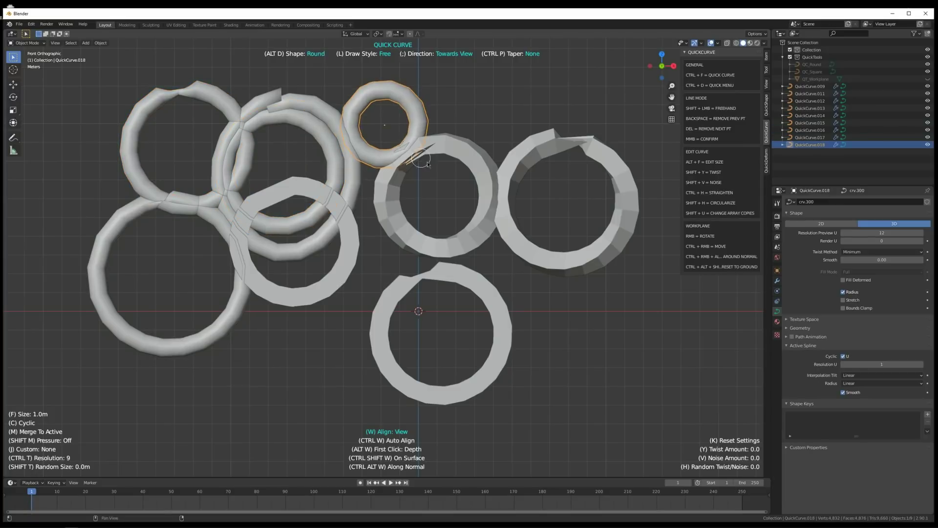
Delete all the ring curves from the scene
middle_drag(428, 164, 475, 228)
key(a)
key(Delete)
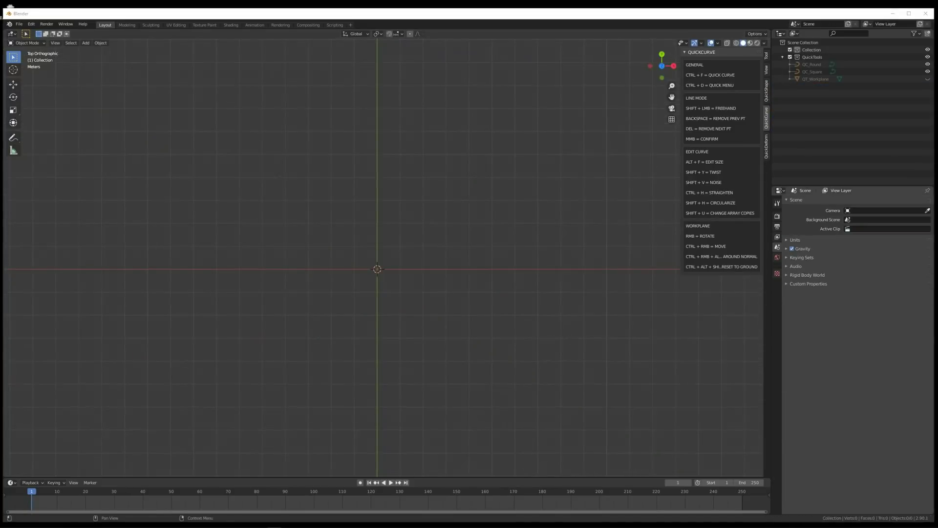
Add a Bezier circle at the origin in top view
key(ctrl+f)
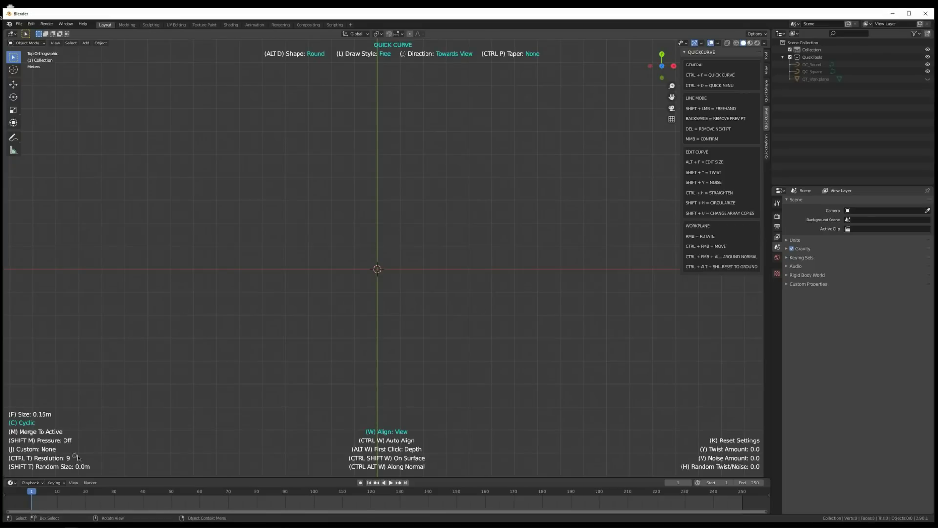
key(shift+a)
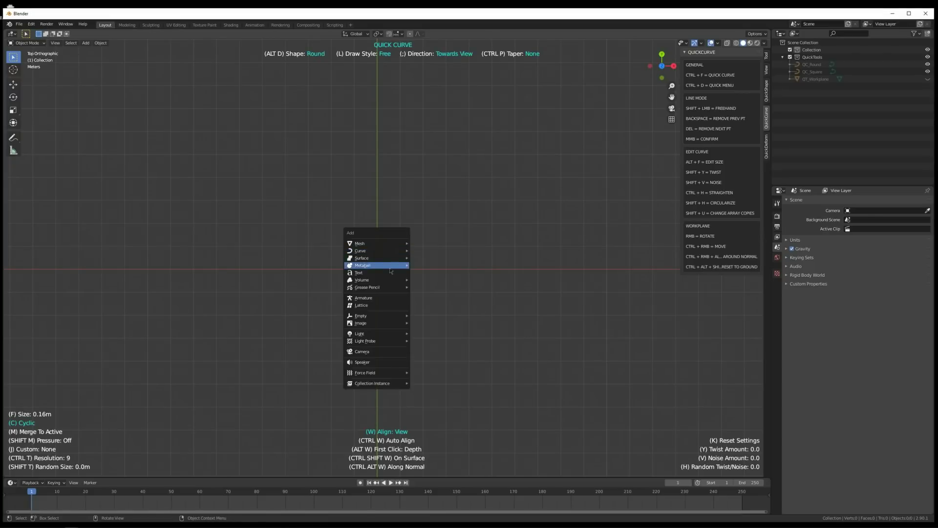
mouse_move(391, 251)
click(432, 258)
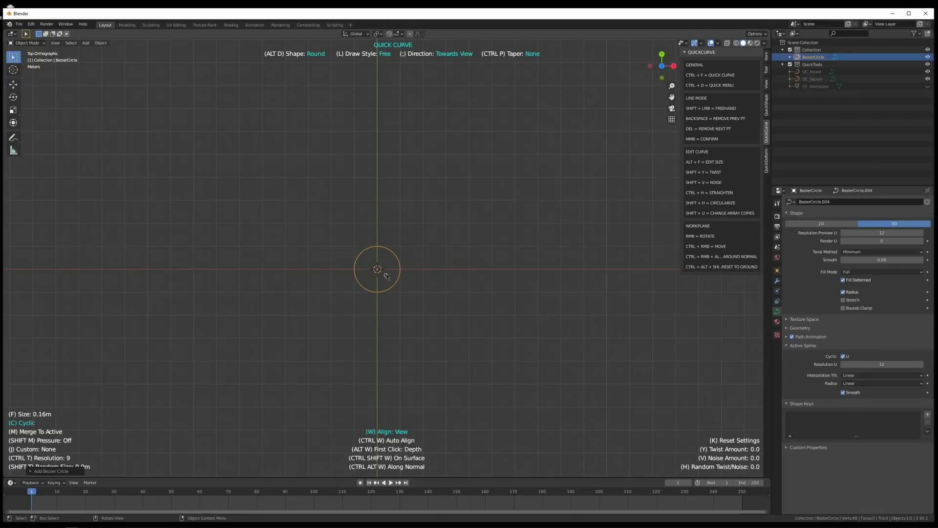
Narrow the Bezier circle in Edit Mode to about 0.4 of its width along the X axis
key(Tab)
key(s)
key(x)
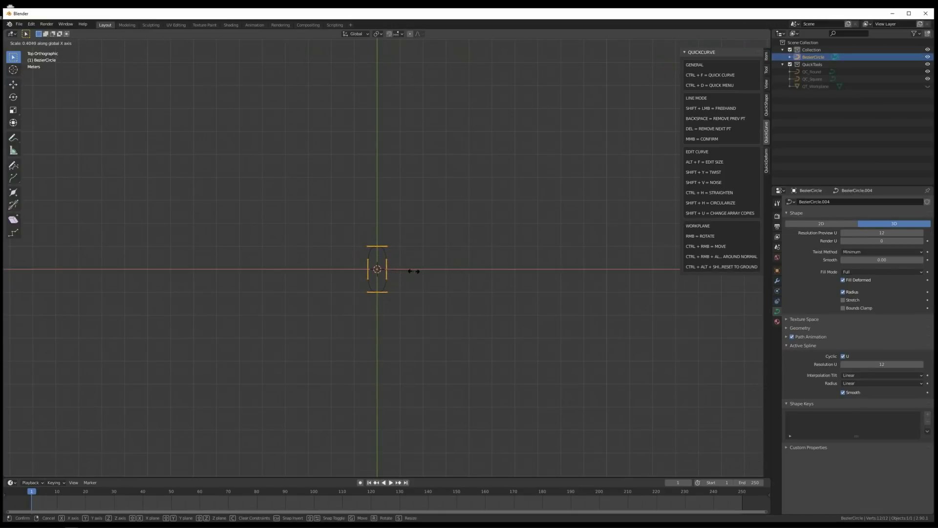
click(414, 271)
key(Tab)
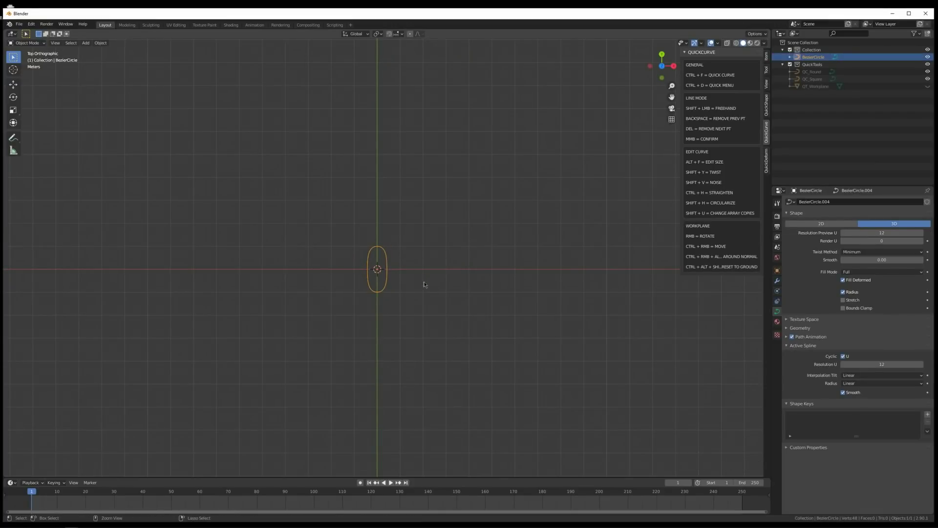
Draw a closed cyclic freeform loop of size 0.16 m around the Bezier circle and shift it slightly toward negative Y
key(ctrl+f)
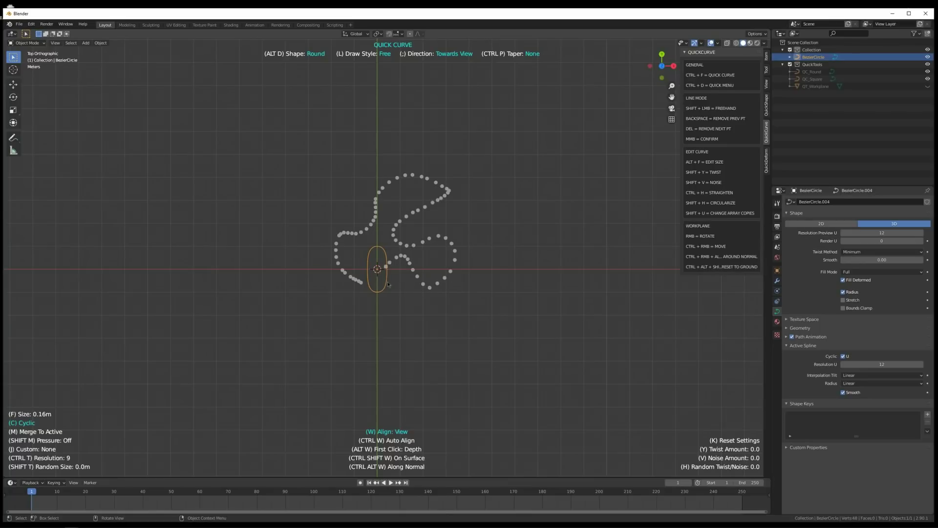
middle_click(363, 292)
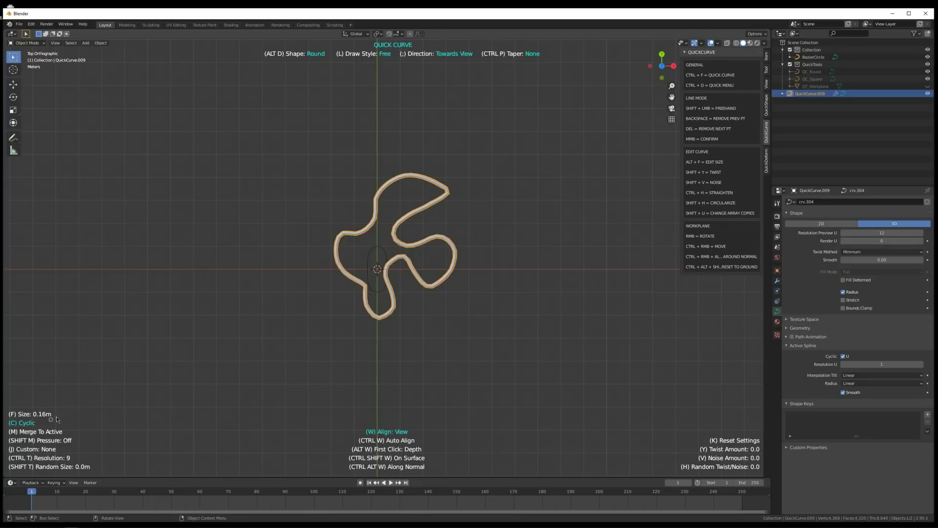
key(Escape)
key(g)
click(376, 307)
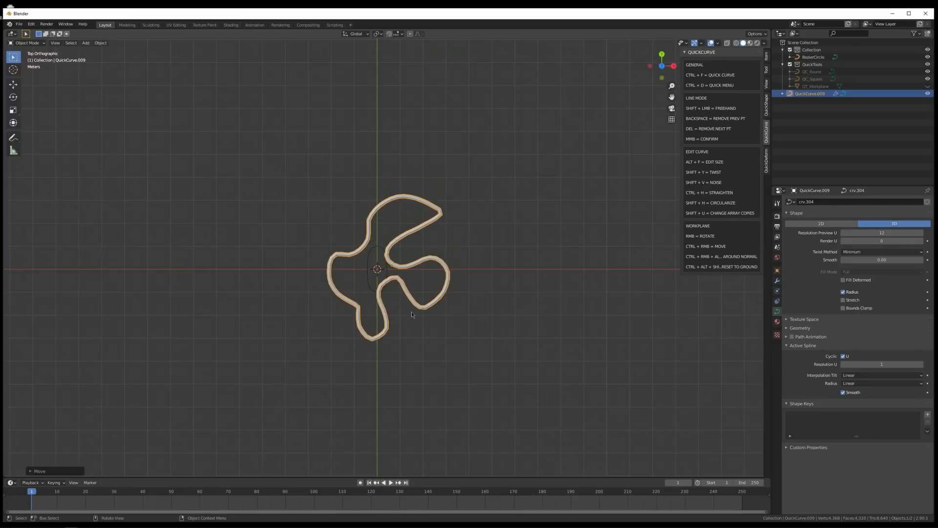
key(alt+a)
Draw a Quick Shape circle about 1.968 m deep at the origin in front view and reposition it
right_click(377, 301)
mouse_move(379, 293)
middle_down()
mouse_move(414, 264)
mouse_move(389, 283)
middle_up()
key(ctrl+d)
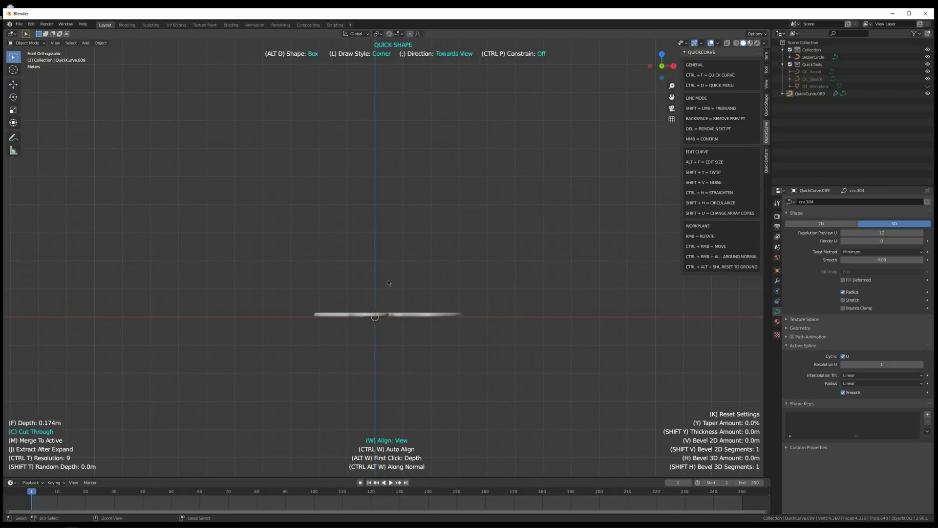
key(ctrl+d)
click(319, 295)
click(443, 365)
key(g)
click(408, 325)
Stretch the cylinder along the Y axis and move it along Y so it is roughly centred on the loop
middle_drag(408, 327, 492, 329)
key(s)
key(y)
click(680, 339)
key(g)
key(y)
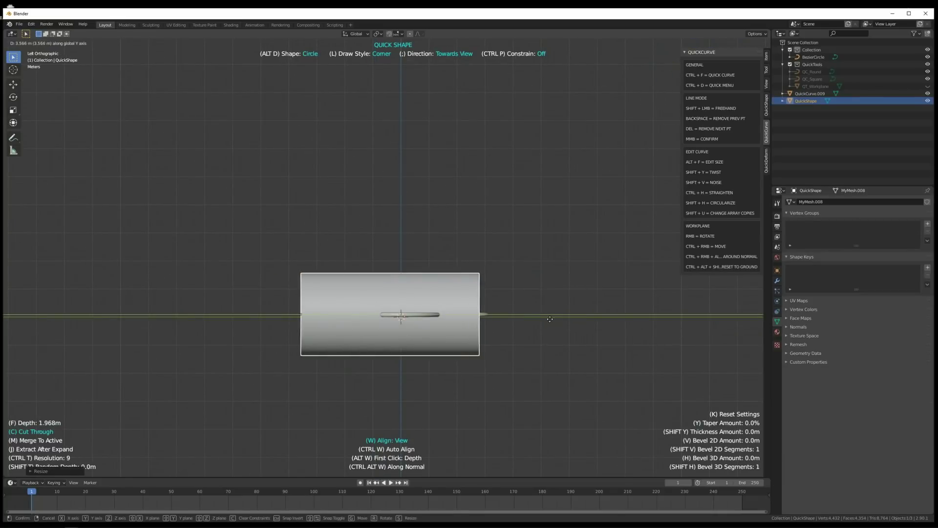
click(564, 320)
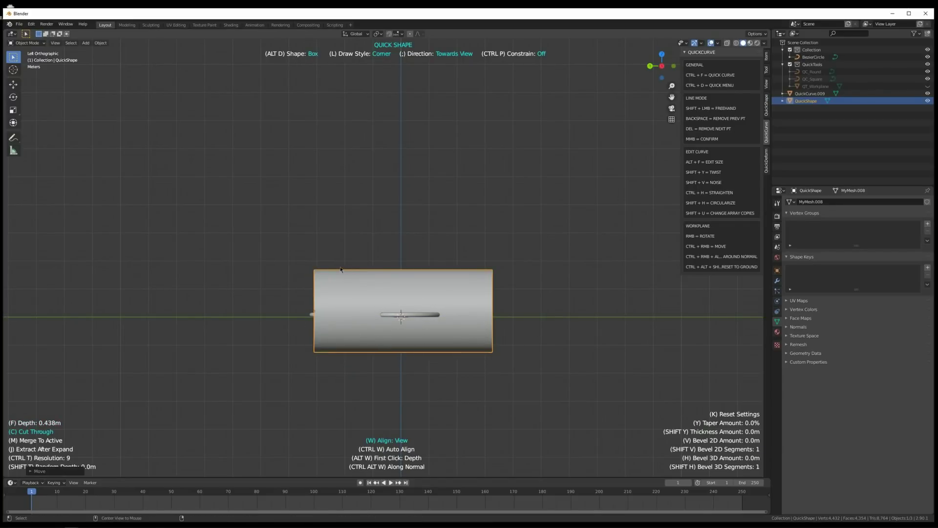
Shape recessed and raised bands along the cylinder with Quick Shape boxes in left view
mouse_move(335, 271)
mouse_down()
mouse_move(370, 342)
mouse_move(413, 353)
mouse_up()
mouse_move(427, 264)
mouse_down()
mouse_move(451, 353)
mouse_move(484, 340)
mouse_up()
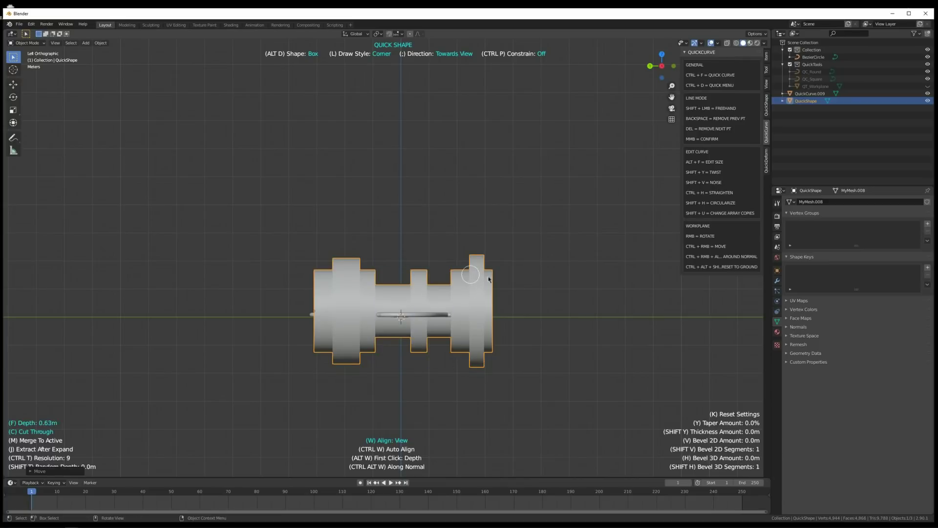
drag(466, 386, 467, 386)
Move the banded cylinder toward negative X and the closed freeform loop toward positive X, clearing the origin
mouse_move(467, 386)
middle_down()
mouse_move(418, 347)
mouse_move(427, 301)
mouse_move(409, 294)
mouse_move(482, 293)
middle_up()
drag(482, 293, 283, 330)
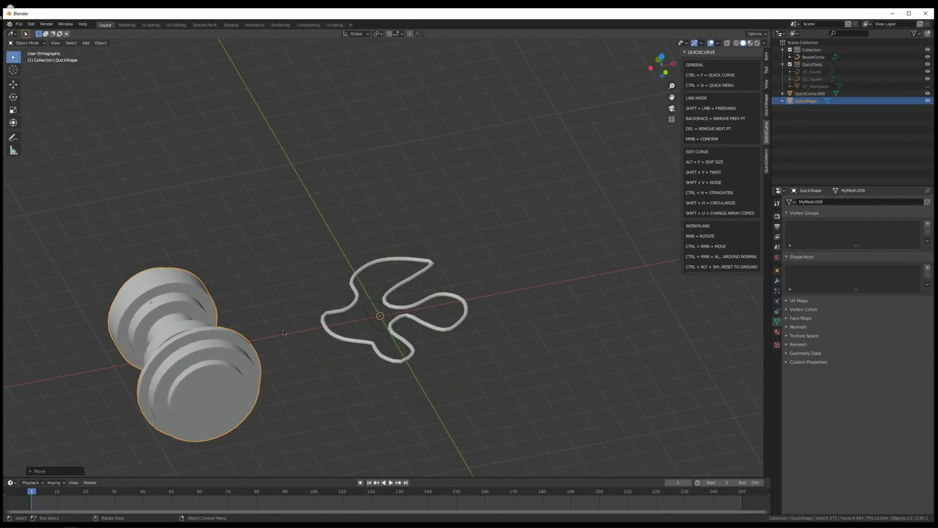
click(409, 320)
key(g)
key(x)
click(550, 298)
middle_drag(551, 298, 534, 307)
scroll(535, 307, down, 1)
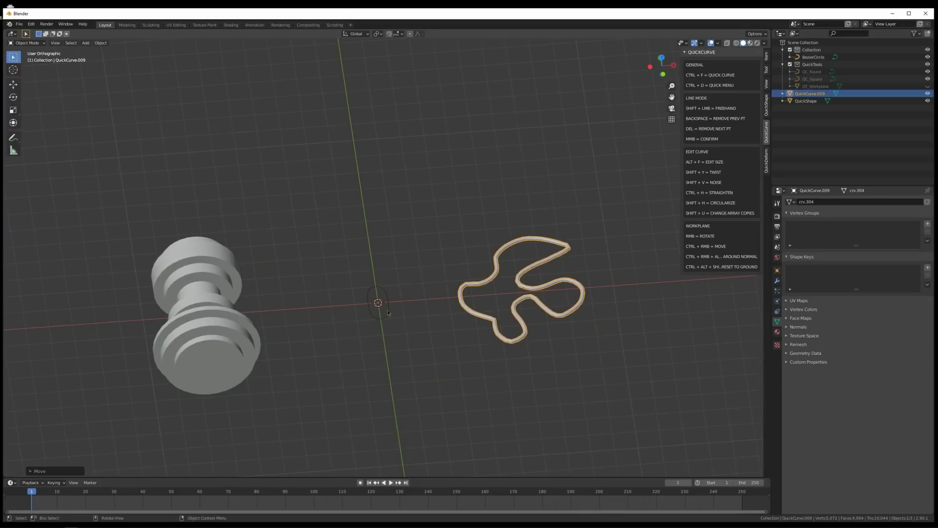
Use the Bezier circle as Quick Curve's custom curve profile, turn Cyclic off and raise the size to about 0.286 m
click(389, 307)
key(ctrl+f)
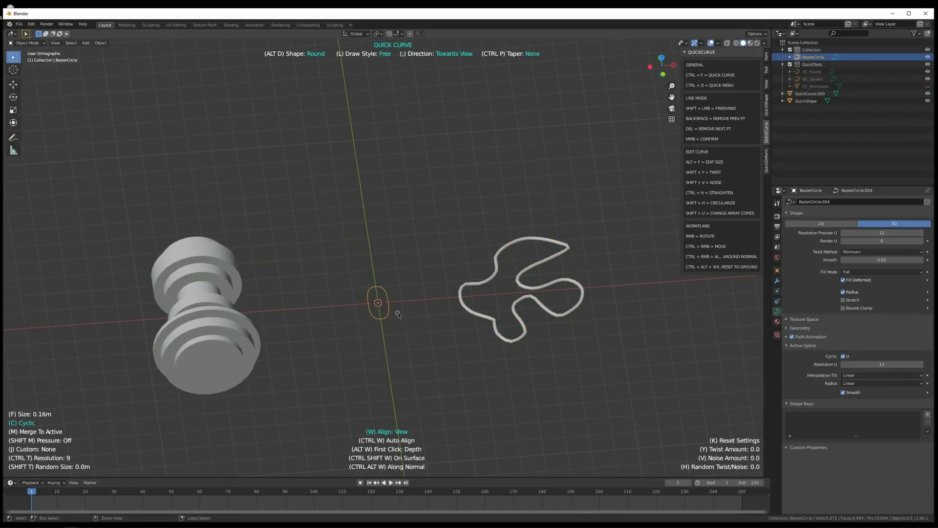
mouse_move(398, 315)
middle_down()
mouse_move(406, 290)
mouse_move(406, 306)
middle_up()
key(c)
key(f)
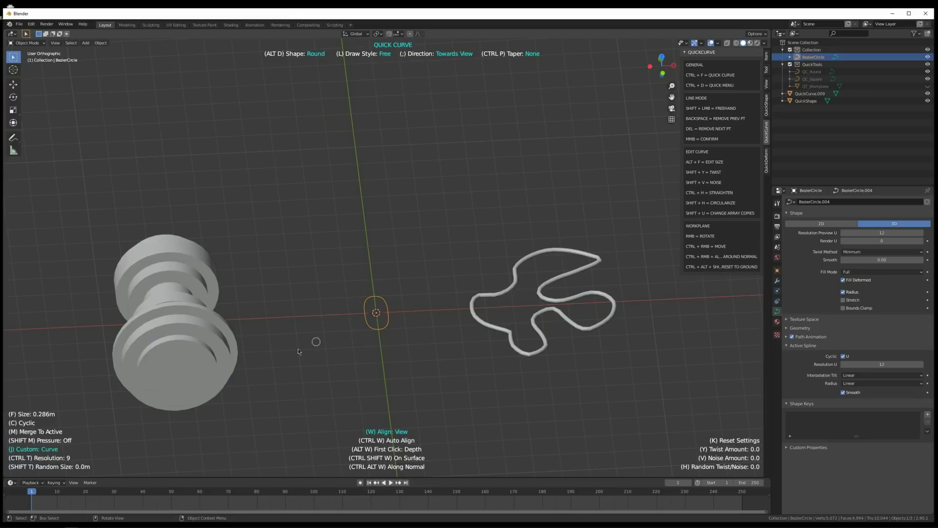
Draw three upward-bending arcs above the origin with the custom profile in front view and turn Pressure on
middle_drag(352, 328, 387, 298)
drag(316, 286, 442, 145)
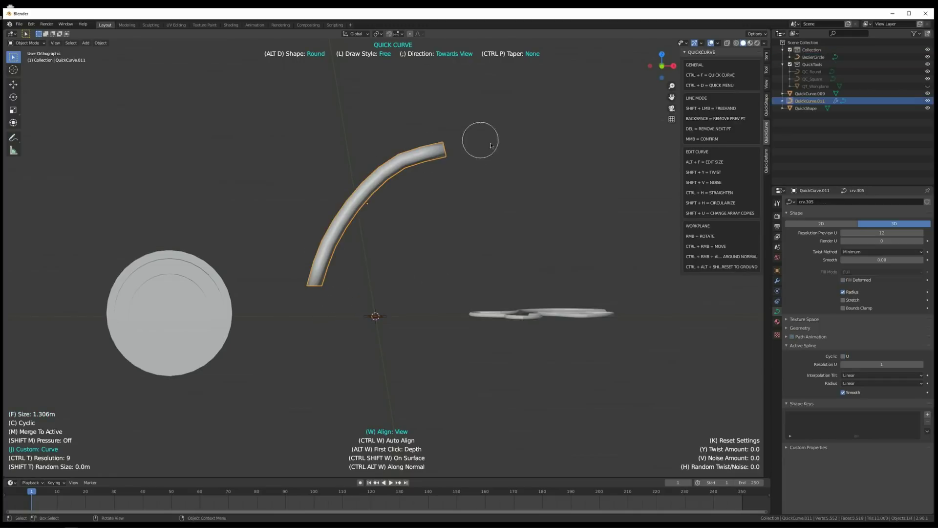
mouse_move(450, 208)
middle_down()
mouse_move(474, 195)
mouse_move(462, 142)
mouse_move(447, 200)
middle_up()
drag(402, 264, 530, 142)
mouse_move(493, 247)
mouse_down()
mouse_move(567, 156)
mouse_move(529, 73)
mouse_up()
mouse_move(469, 187)
middle_down()
mouse_move(385, 225)
mouse_move(424, 245)
mouse_move(412, 239)
middle_up()
key(shift+m)
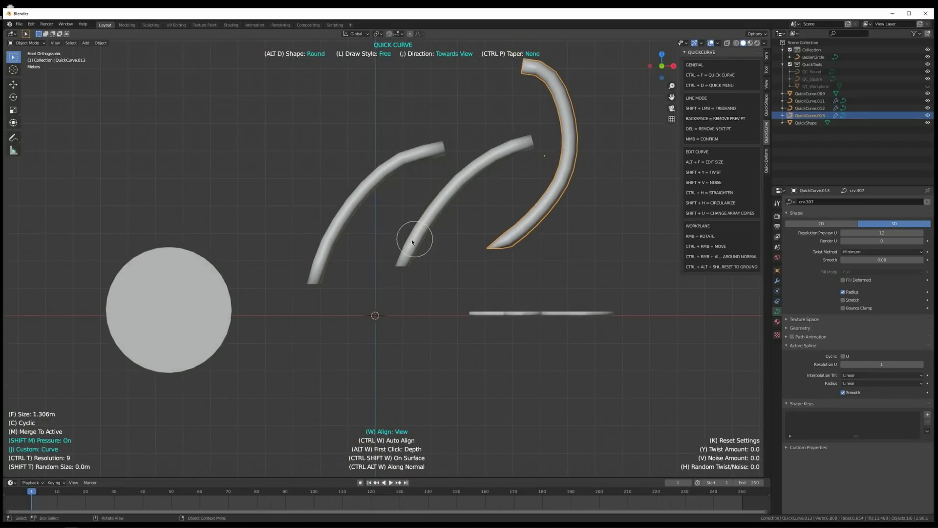
Add a mesh plane at the origin and scale it up uniformly around the Bezier circle
key(shift+a)
mouse_move(344, 261)
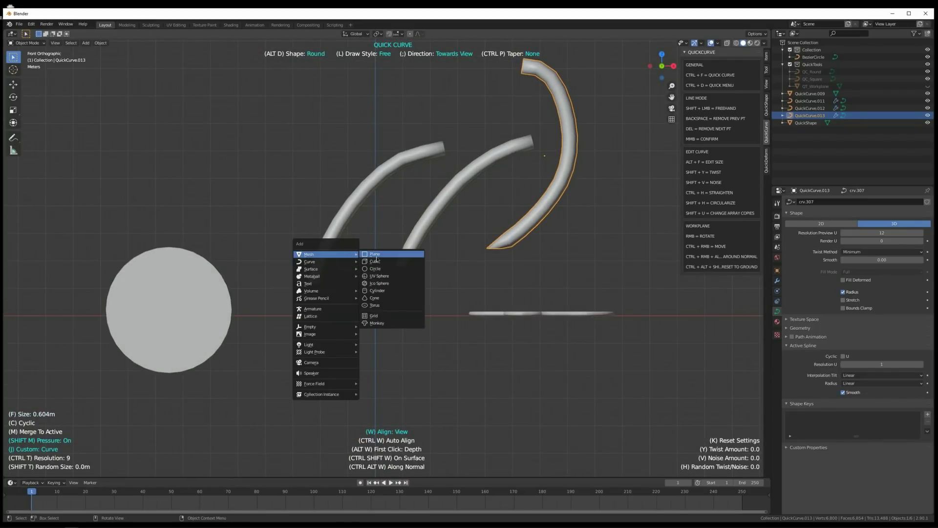
click(379, 258)
middle_drag(379, 258, 386, 291)
scroll(386, 296, up, 3)
key(s)
key(x)
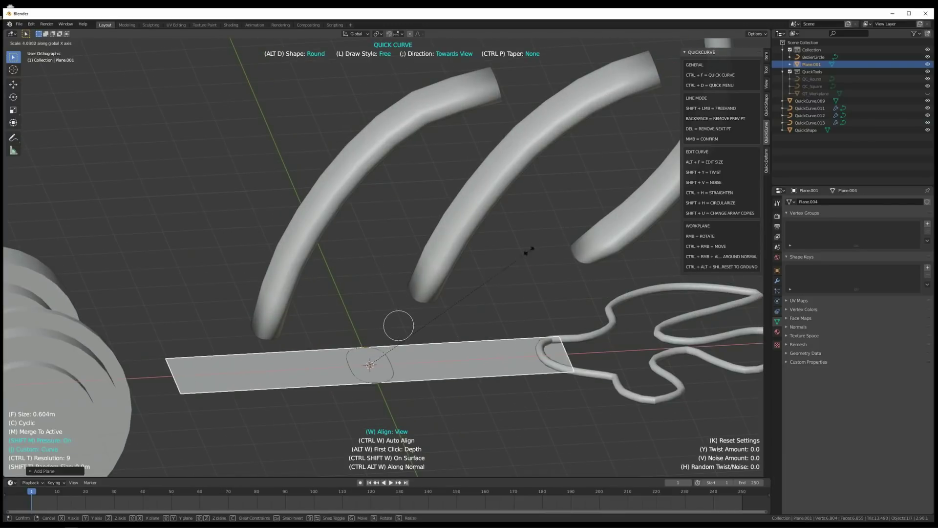
right_click(460, 335)
key(s)
click(498, 382)
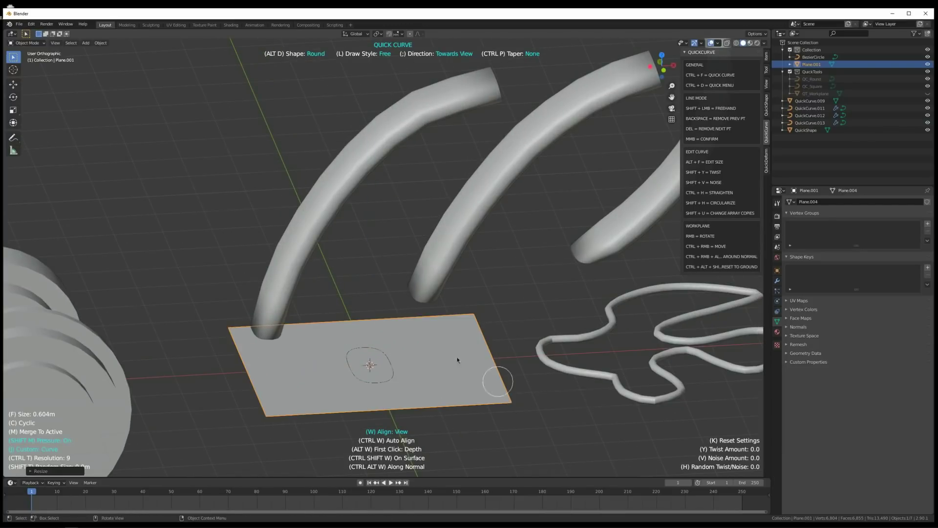
Align curves Along Normal, reduce the size to 0.118 m and draw two short curves rising from the plane
ctrl+middle_drag(458, 360, 376, 355)
mouse_move(377, 356)
middle_down()
mouse_move(371, 344)
mouse_move(406, 324)
mouse_move(404, 313)
middle_up()
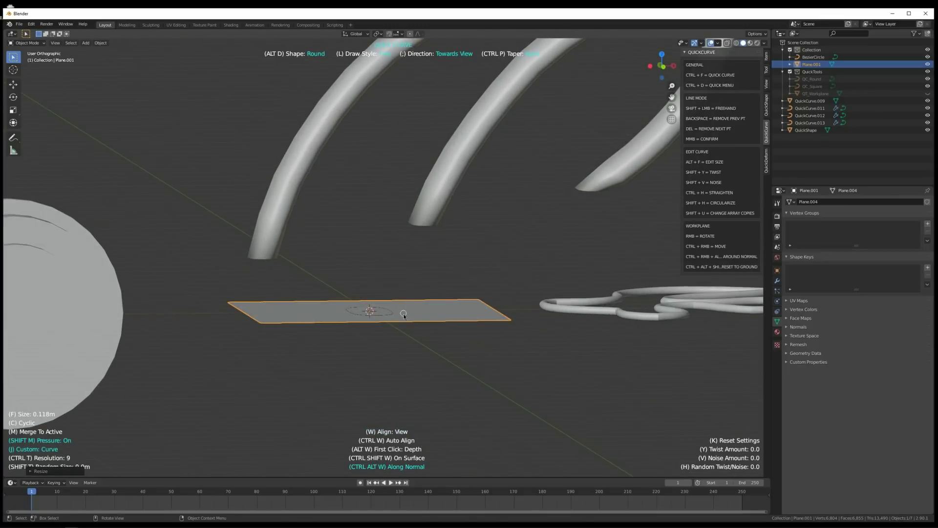
key(w)
mouse_move(395, 307)
mouse_down()
mouse_move(399, 228)
mouse_move(412, 229)
mouse_move(404, 243)
mouse_move(419, 252)
mouse_move(375, 253)
mouse_up()
drag(396, 305, 391, 255)
mouse_move(401, 252)
middle_down()
mouse_move(367, 274)
mouse_move(357, 262)
mouse_move(430, 275)
mouse_move(434, 251)
middle_up()
Exit Quick Curve and delete the two short curves and the plane
key(Escape)
drag(428, 277, 380, 251)
key(Delete)
click(432, 298)
key(Delete)
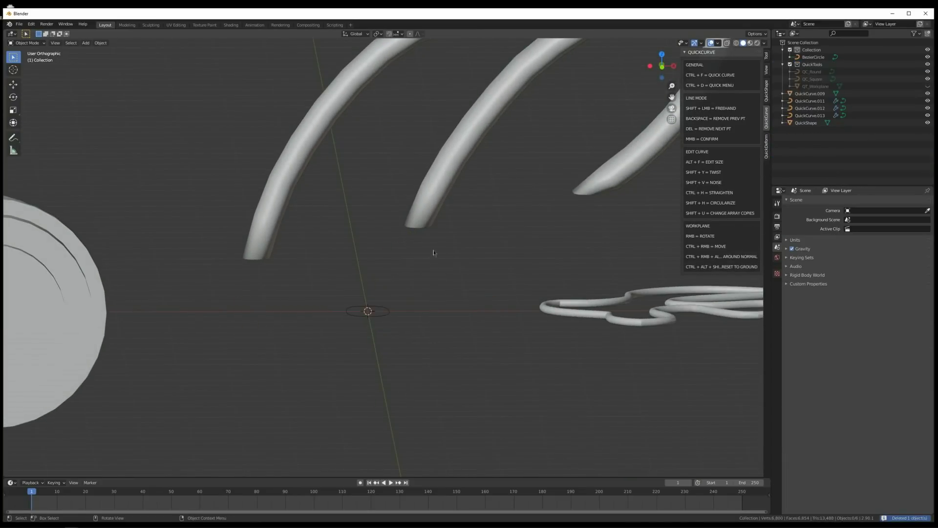
Delete the three arc curves above the origin
scroll(433, 251, down, 3)
middle_drag(433, 251, 408, 265)
drag(351, 196, 513, 220)
key(Delete)
Restart Quick Curve in front view with the curve size set to 0.784 m
key(ctrl+f)
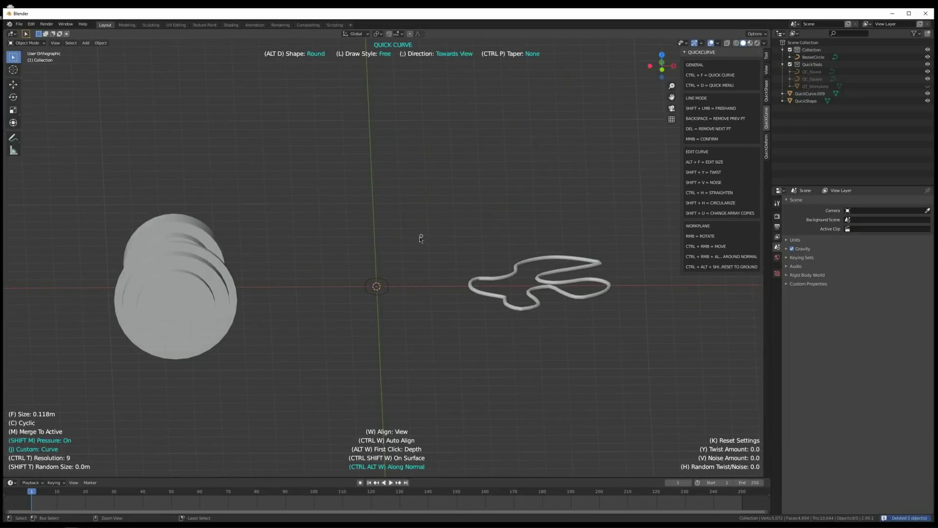
scroll(419, 239, up, 1)
middle_drag(418, 239, 416, 253)
key(f)
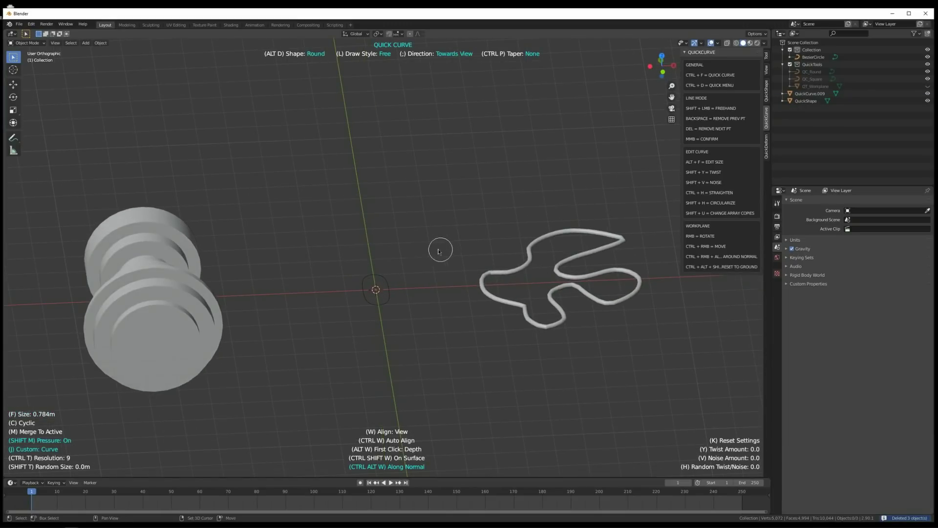
key(KP_1)
scroll(398, 250, down, 1)
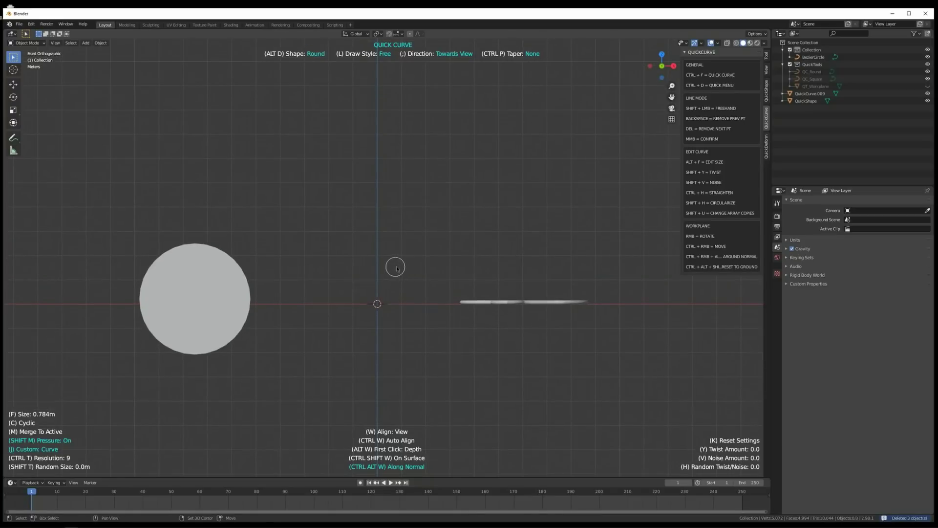
drag(395, 282, 445, 156)
middle_drag(444, 162, 407, 319)
key(Delete)
Draw two slanted curves above the origin using the custom profile at size 0.784 m with Pressure off
drag(394, 284, 431, 159)
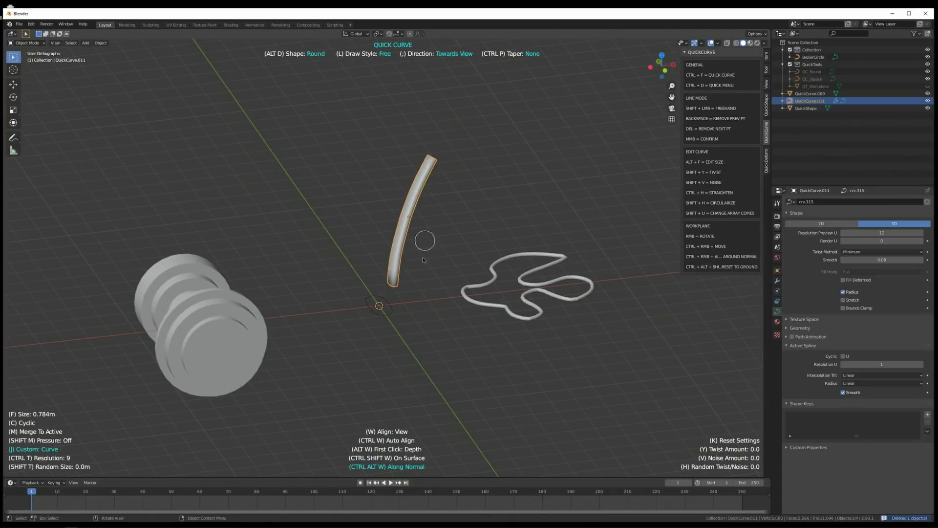
drag(426, 252, 495, 140)
middle_drag(467, 213, 440, 191)
Deselect the curves, set Custom to None and draw a third slanted curve on their negative X side
click(379, 223)
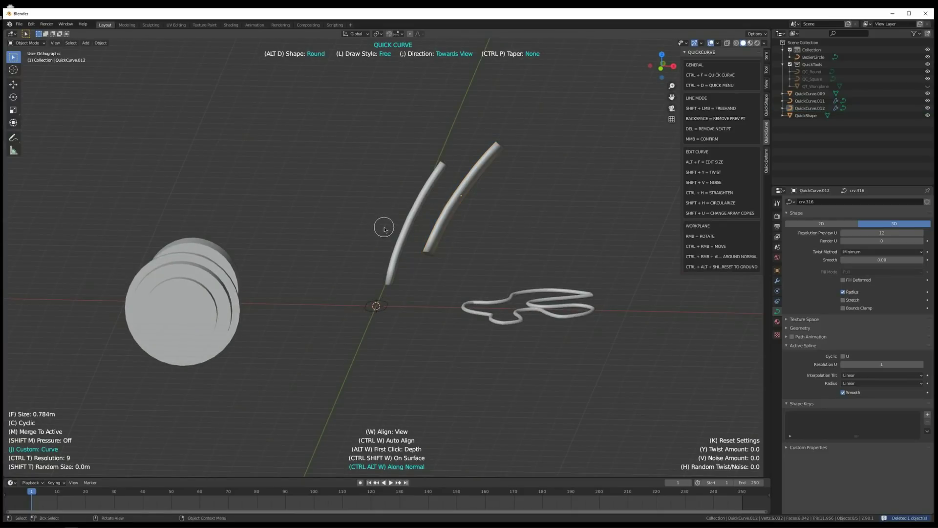
key(j)
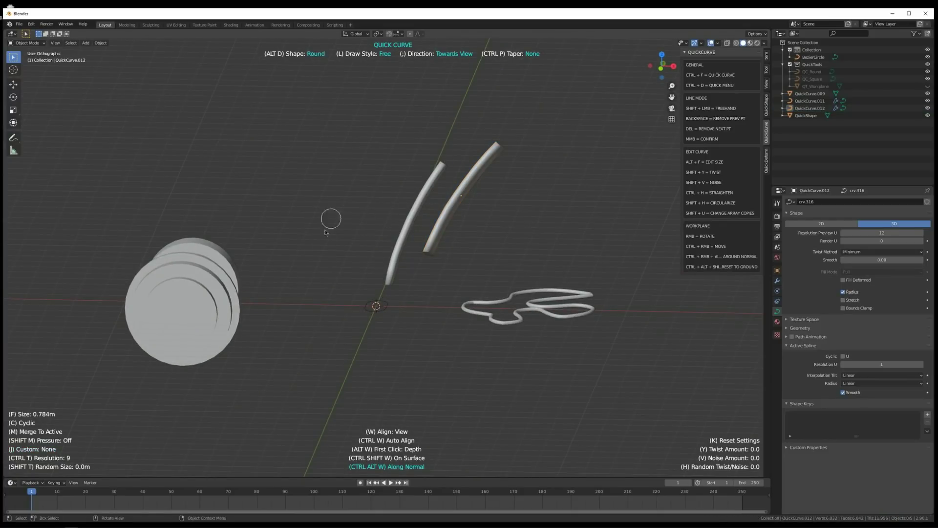
mouse_move(317, 241)
mouse_down()
mouse_move(371, 115)
mouse_move(384, 134)
mouse_up()
mouse_move(379, 224)
middle_down()
mouse_move(394, 257)
mouse_move(410, 196)
mouse_move(426, 223)
middle_up()
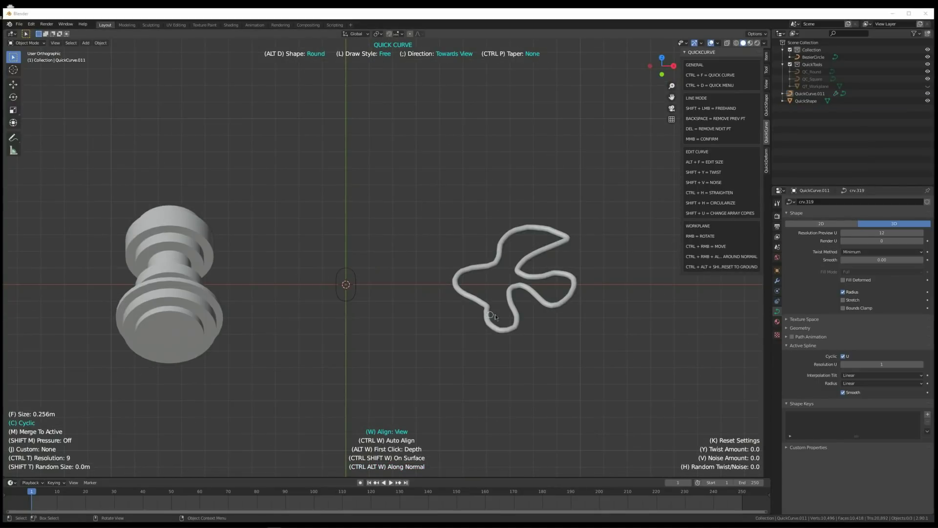
Use the closed freeform loop as the custom curve profile with Cyclic off, in top view
click(511, 317)
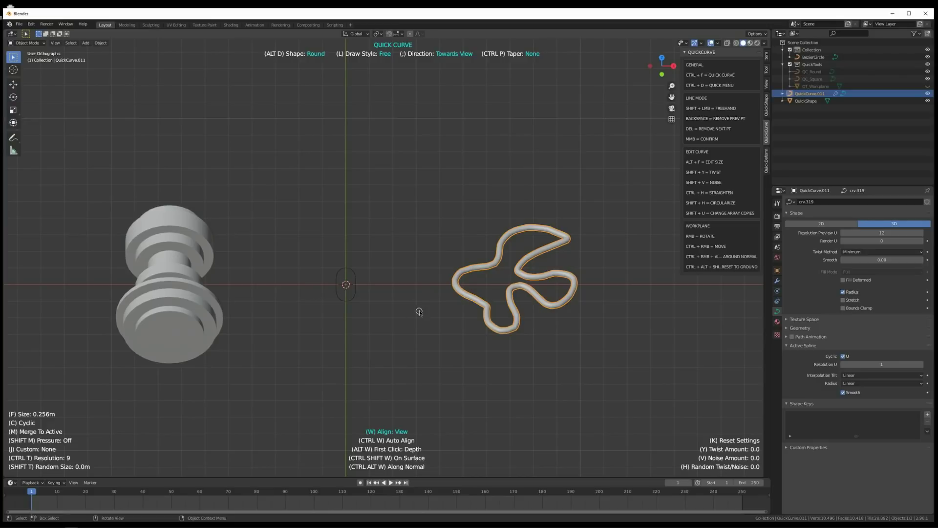
key(j)
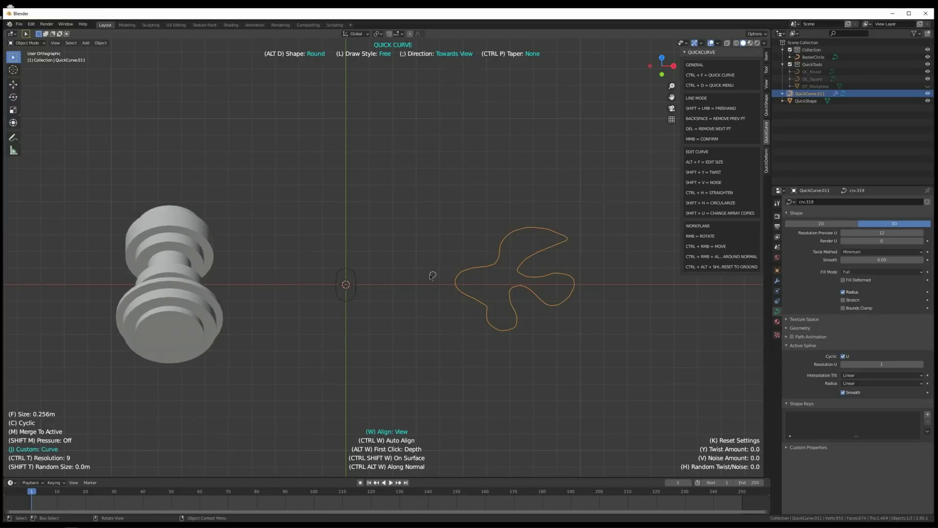
alt+middle_drag(477, 296, 472, 344)
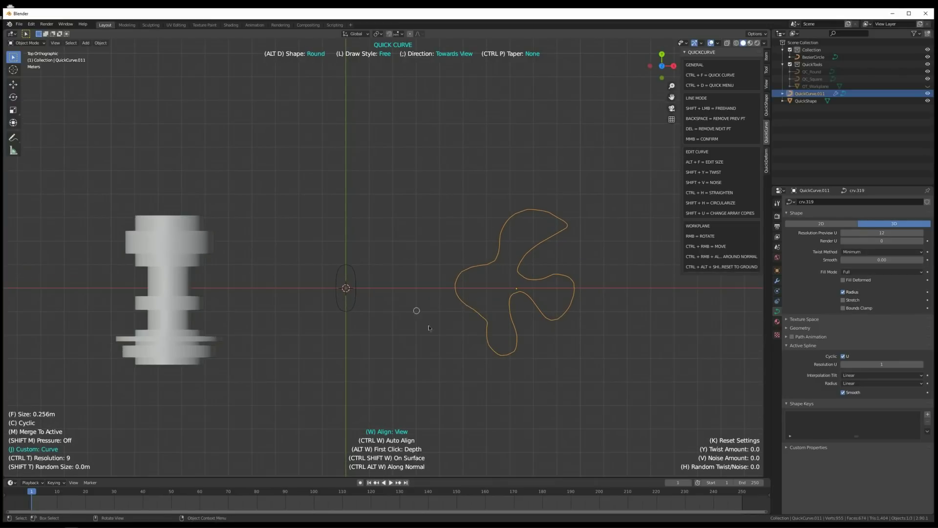
Draw two curves of size 0.256 m in top view using the freeform loop profile and inspect them from the front
scroll(453, 308, down, 1)
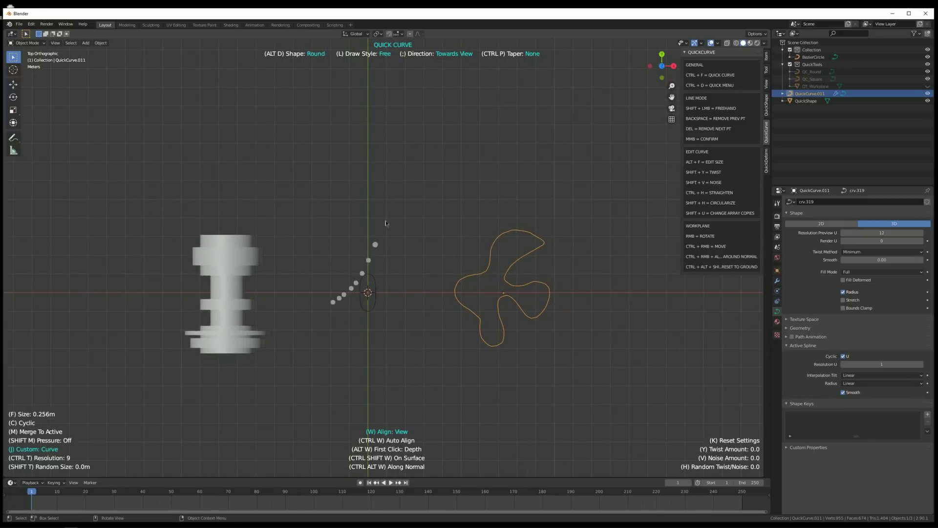
drag(386, 224, 452, 185)
drag(509, 179, 588, 148)
mouse_move(504, 248)
alt+middle_down()
mouse_move(498, 220)
mouse_move(432, 205)
alt+middle_up()
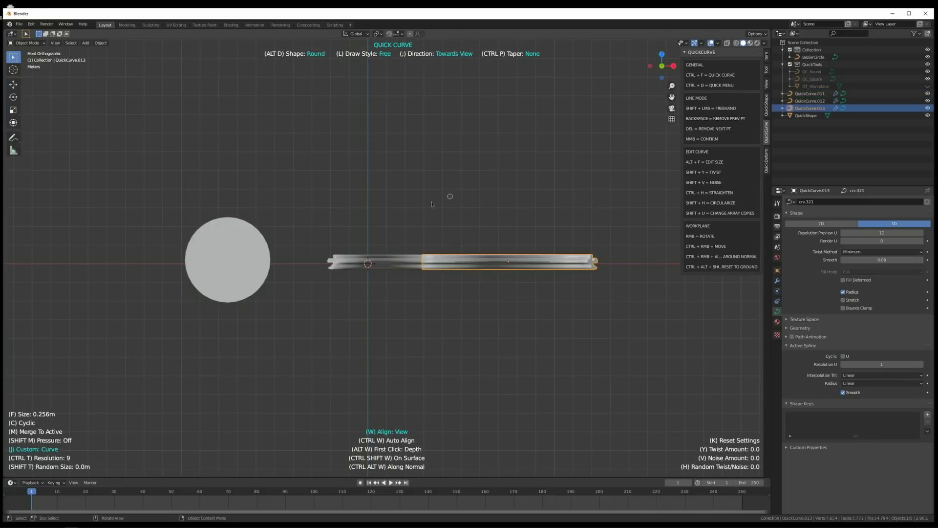
Draw one freehand curve of size 0.256 m and five of size 1.162 m above the X axis in front view
drag(570, 129, 570, 121)
key(f)
drag(435, 211, 519, 199)
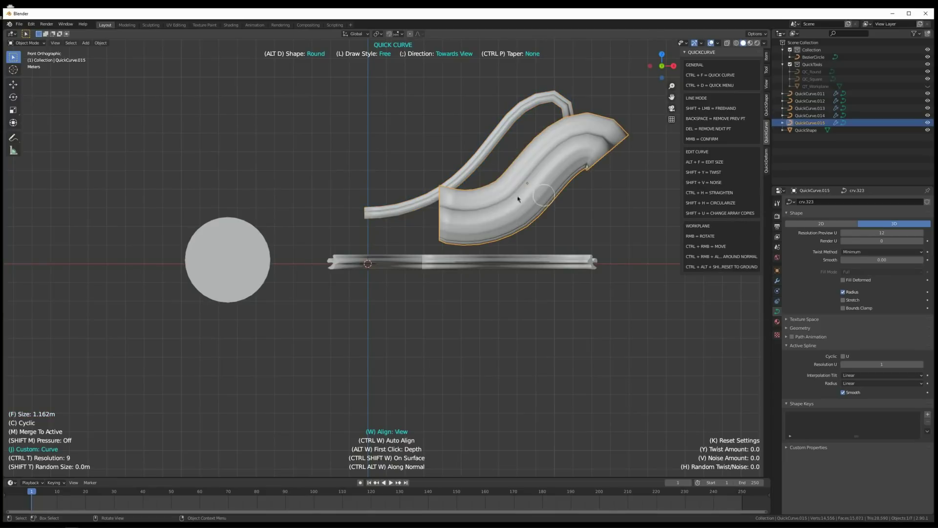
mouse_move(423, 182)
mouse_down()
mouse_move(244, 156)
mouse_move(320, 211)
mouse_up()
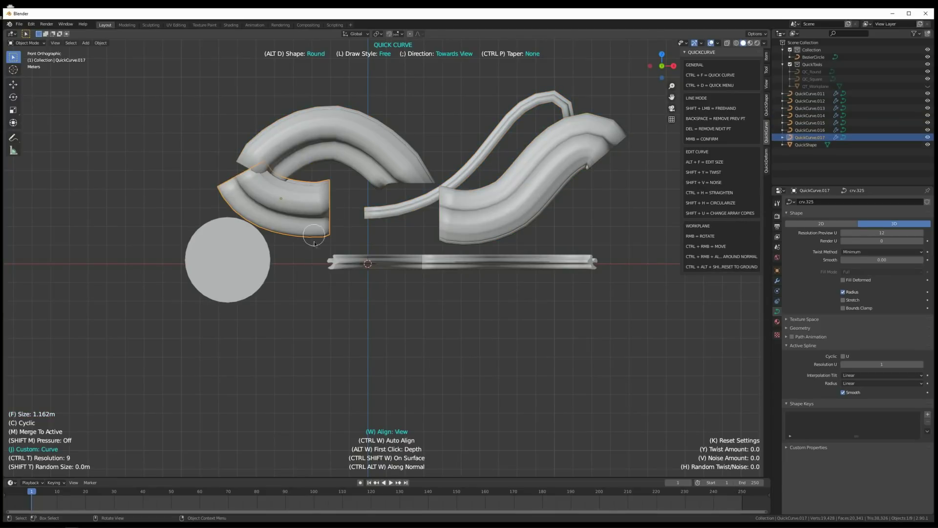
drag(421, 178, 501, 61)
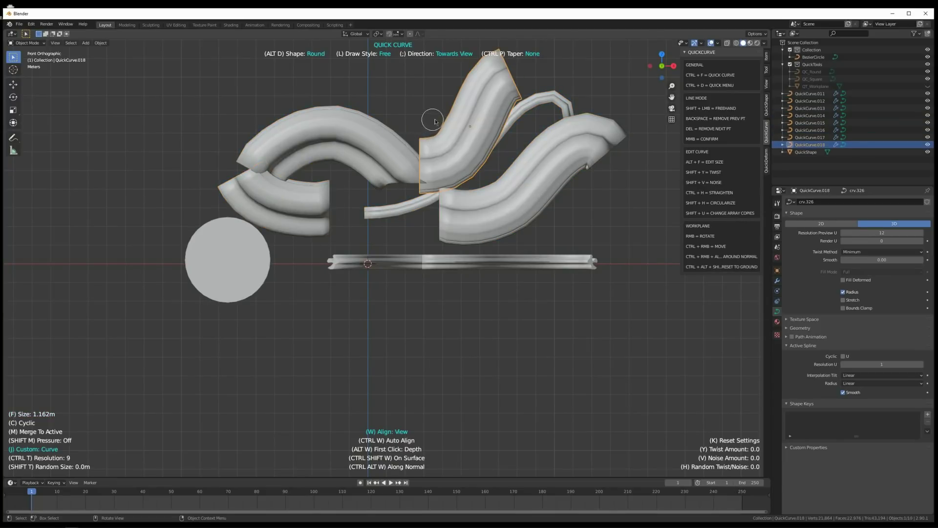
drag(435, 121, 297, 159)
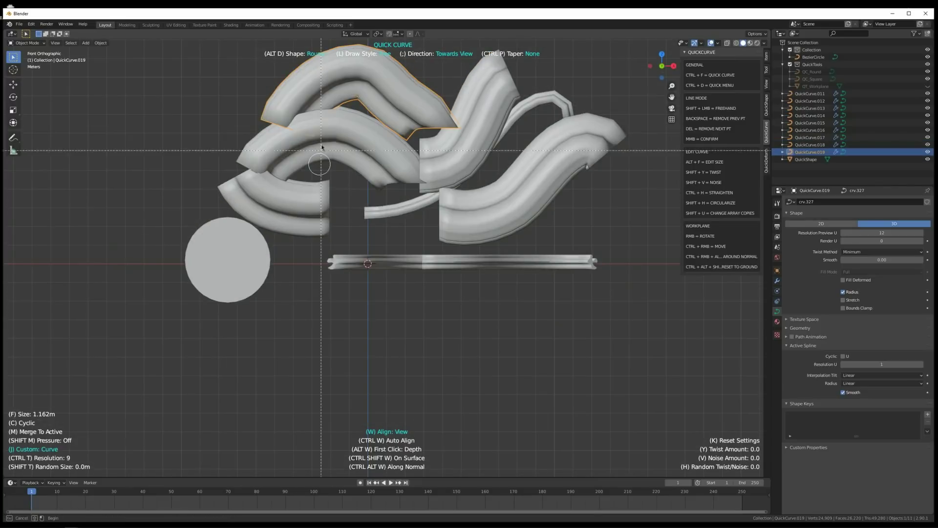
key(Escape)
mouse_move(393, 186)
middle_down()
mouse_move(526, 143)
mouse_move(393, 186)
middle_up()
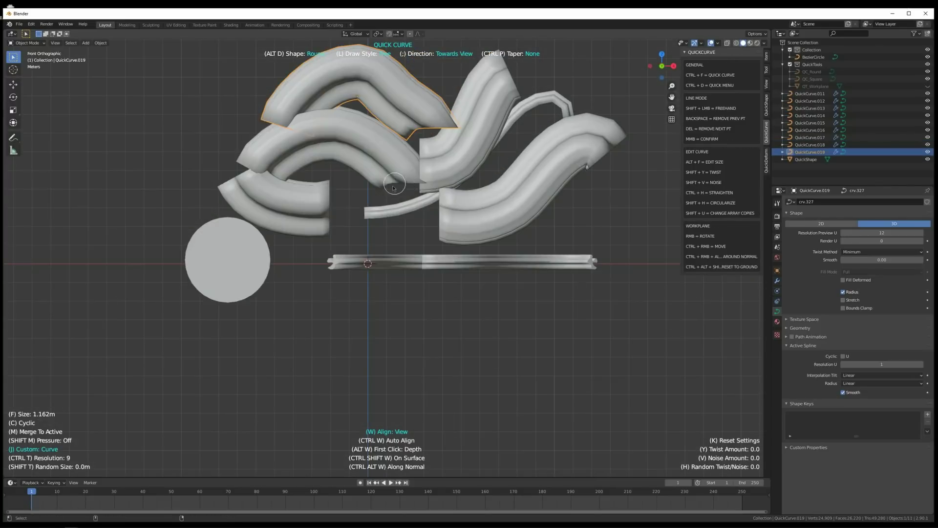
Set the curve size to 0.73 m and draw four more freehand curves below the X axis, orbiting between them
key(f)
mouse_move(319, 280)
mouse_down()
mouse_move(320, 391)
mouse_move(384, 353)
mouse_up()
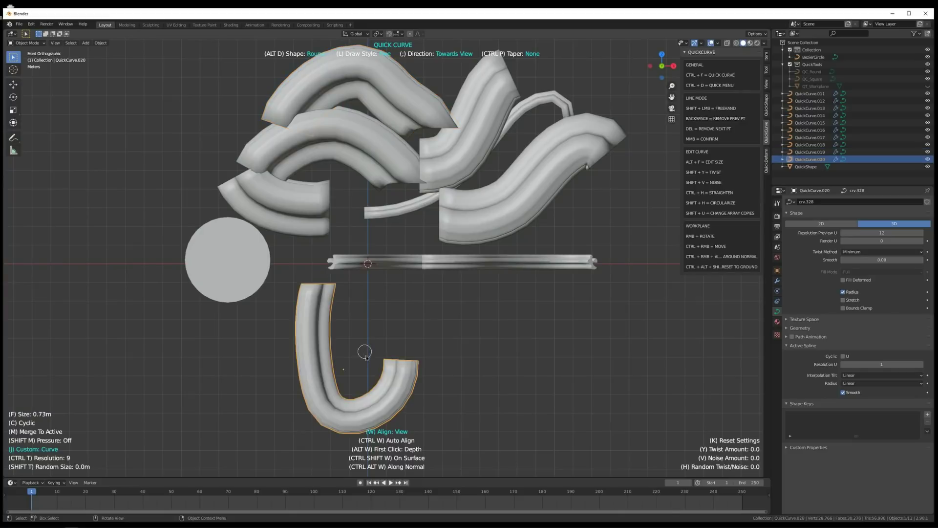
mouse_move(384, 353)
middle_down()
mouse_move(353, 395)
mouse_move(369, 344)
middle_up()
mouse_move(356, 331)
mouse_down()
mouse_move(530, 348)
mouse_move(538, 357)
mouse_move(574, 323)
mouse_up()
mouse_move(545, 334)
middle_down()
mouse_move(481, 345)
mouse_move(533, 339)
middle_up()
middle_drag(584, 283, 565, 292)
drag(563, 342, 591, 247)
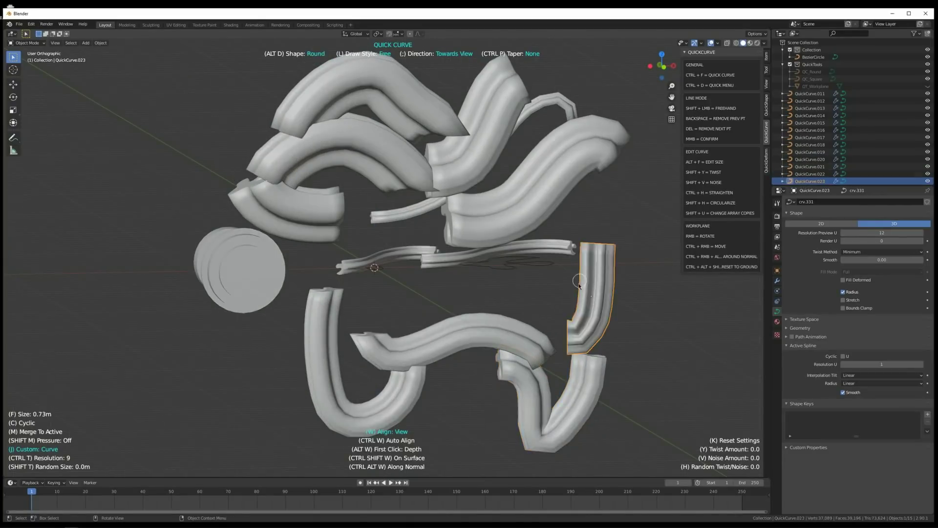
mouse_move(576, 293)
middle_down()
mouse_move(519, 289)
mouse_move(573, 300)
mouse_move(623, 293)
mouse_move(532, 298)
mouse_move(587, 305)
middle_up()
Delete all the drawn tube curves, keeping the turned shape, the circle and the freeform loop
mouse_move(609, 431)
mouse_down()
mouse_move(439, 322)
mouse_move(602, 417)
mouse_up()
key(Delete)
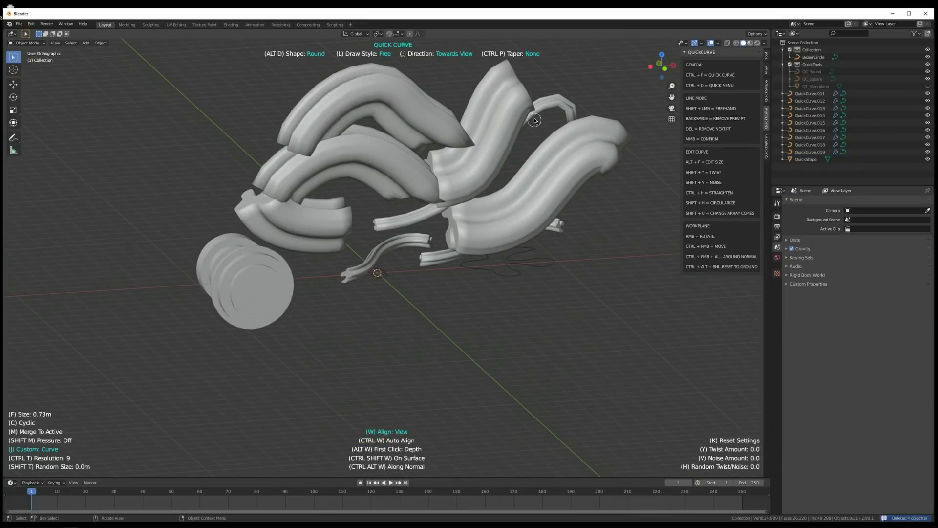
alt+middle_drag(504, 129, 497, 122)
key(b)
drag(580, 74, 299, 237)
key(Delete)
middle_drag(403, 239, 414, 282)
click(443, 257)
key(Delete)
click(397, 240)
key(Delete)
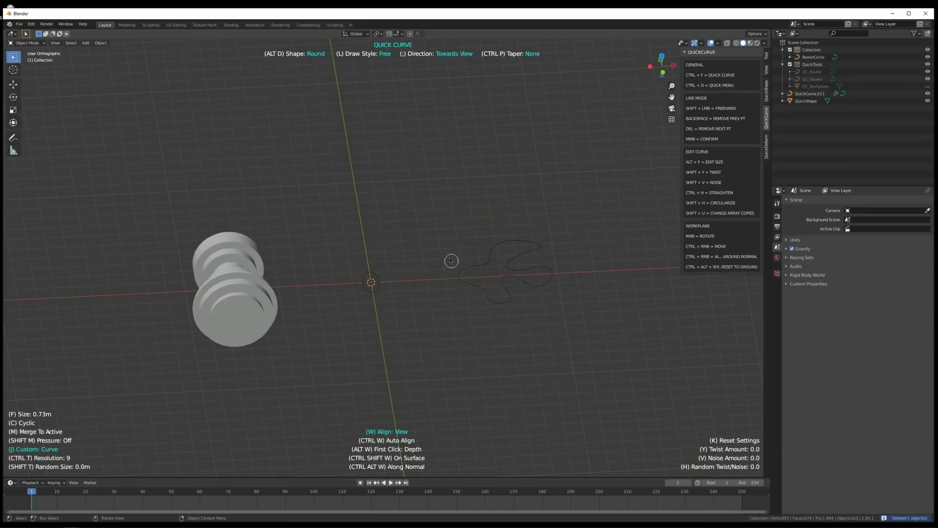
Delete the circle at the origin and the freeform loop, and switch Custom back to Curve
scroll(451, 260, up, 2)
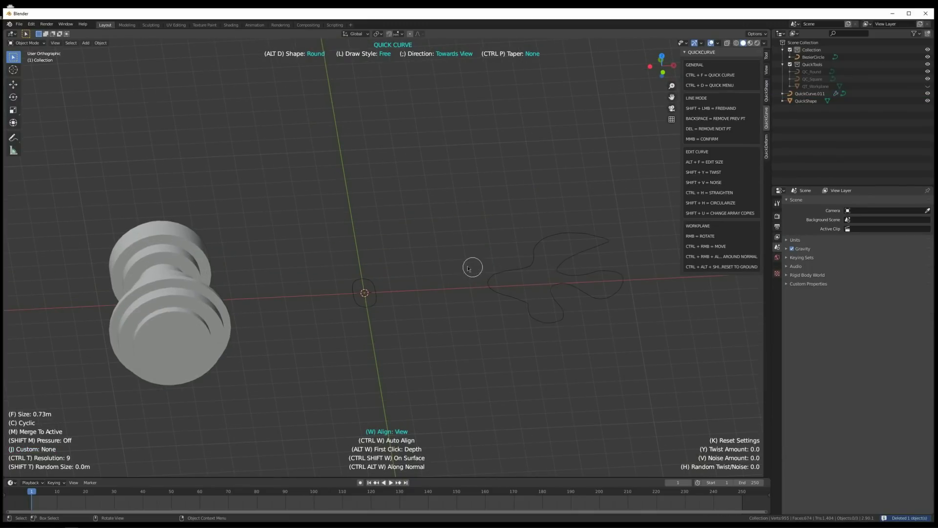
key(b)
drag(348, 261, 589, 345)
key(Delete)
alt+middle_drag(493, 306, 446, 306)
key(j)
scroll(417, 281, down, 2)
middle_drag(389, 321, 368, 332)
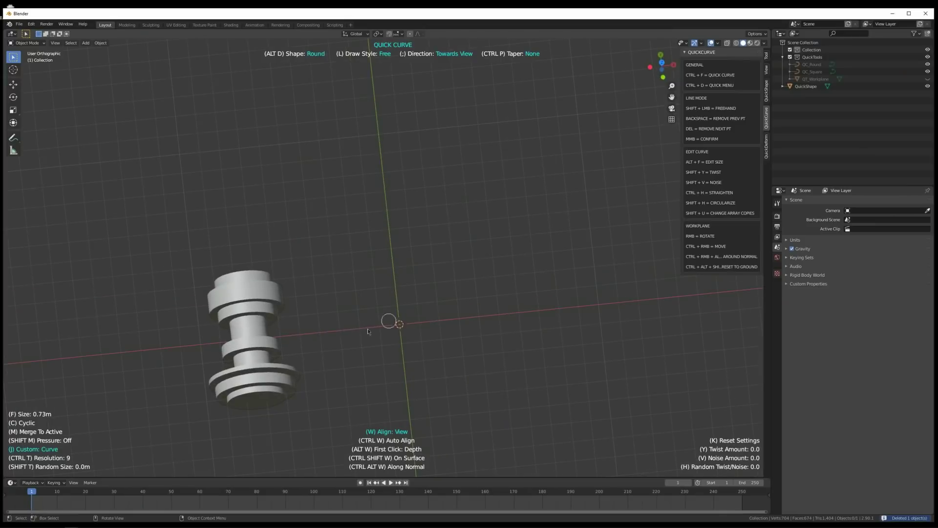
Move the turned shape along the X axis by about 7.43 m onto the world centre line in top view
click(284, 370)
alt+middle_drag(284, 369, 327, 360)
key(g)
key(x)
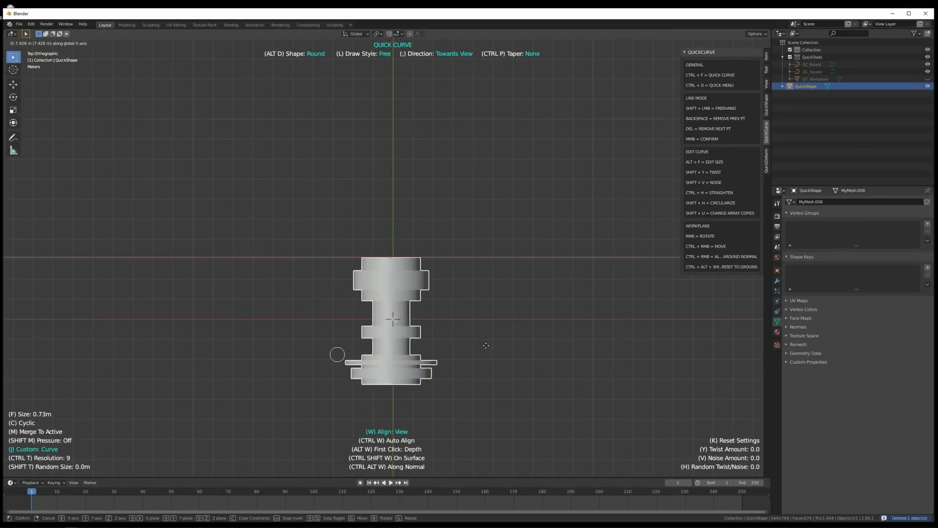
click(486, 345)
Set the turned shape's origin to its center of mass (surface)
middle_drag(486, 346, 469, 258)
key(ctrl+a)
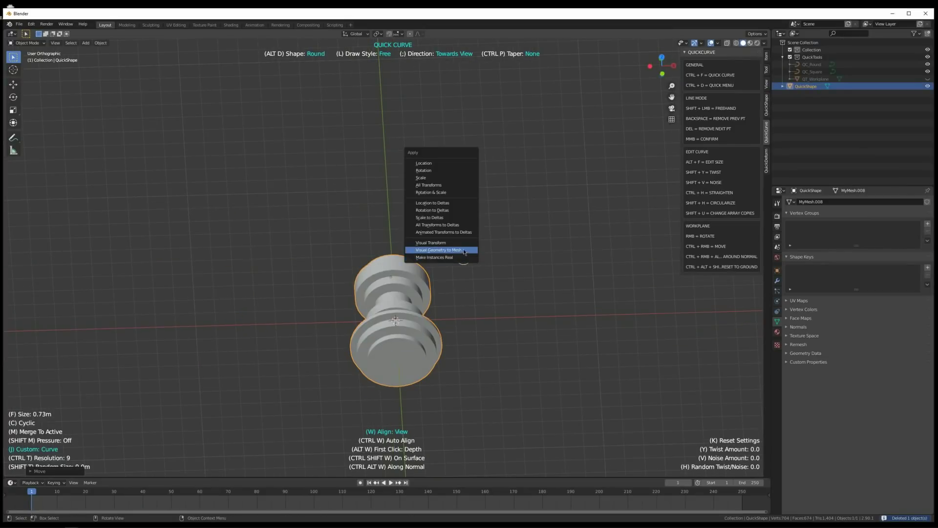
right_click(439, 226)
right_click(439, 226)
mouse_move(439, 227)
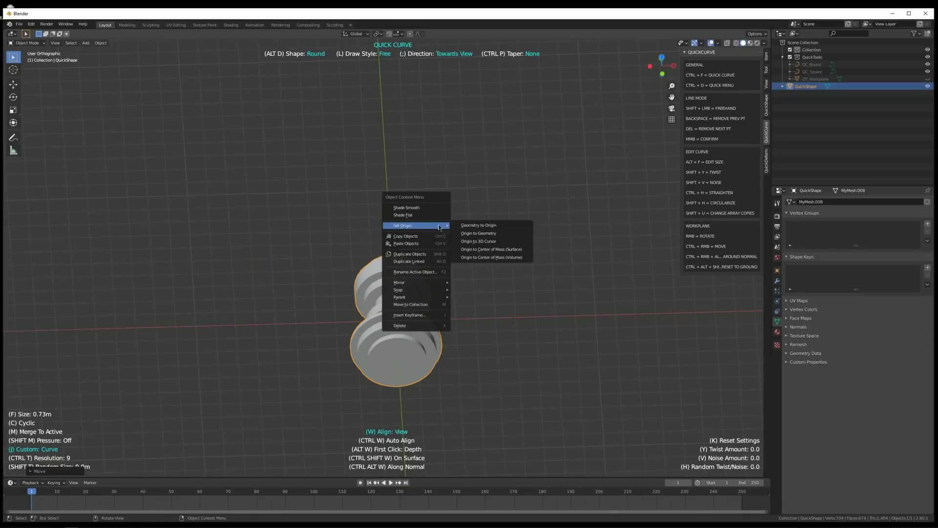
click(491, 249)
middle_drag(491, 249, 417, 322)
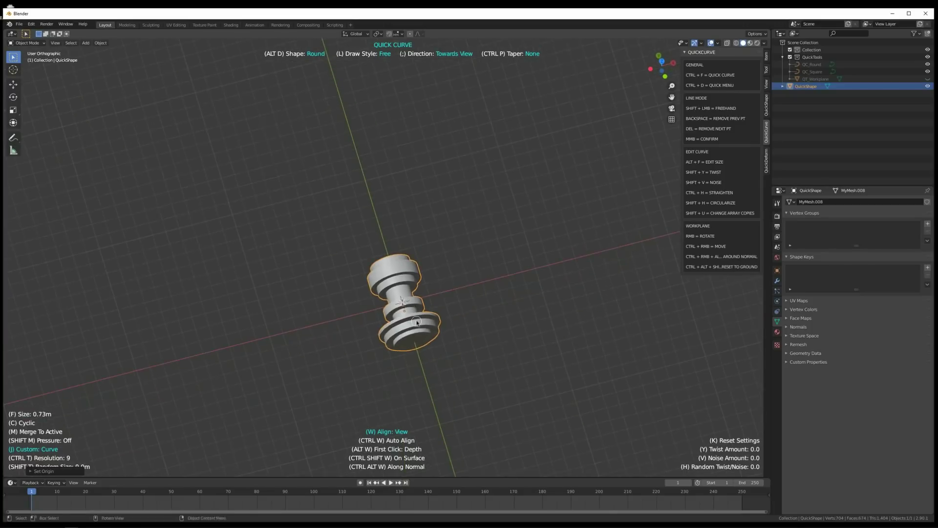
Check the turned shape's mesh in Edit Mode and restart Quick Curve in top view with Custom set to Mesh
key(KP_7)
key(Escape)
key(Tab)
key(alt+a)
scroll(477, 287, up, 1)
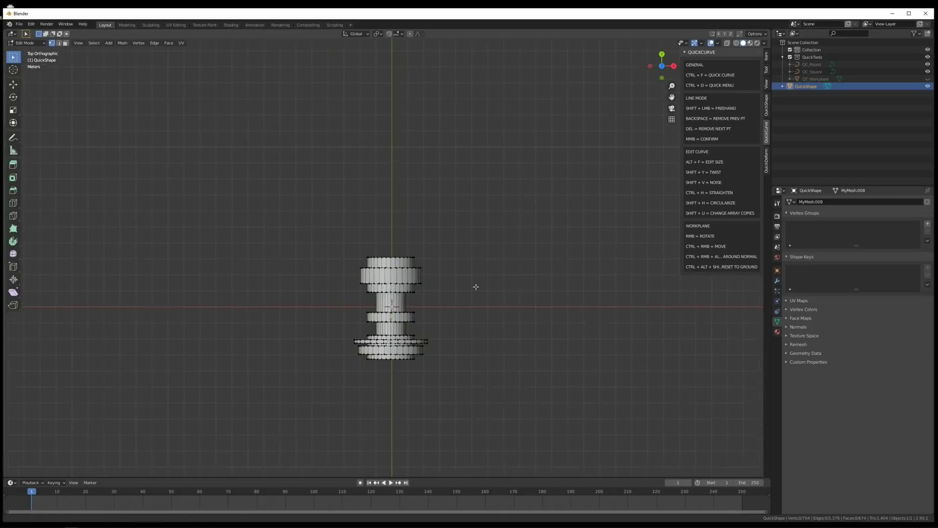
mouse_move(476, 287)
middle_down()
mouse_move(509, 243)
mouse_move(409, 278)
mouse_move(430, 299)
mouse_move(463, 304)
middle_up()
key(Tab)
key(KP_7)
key(ctrl+f)
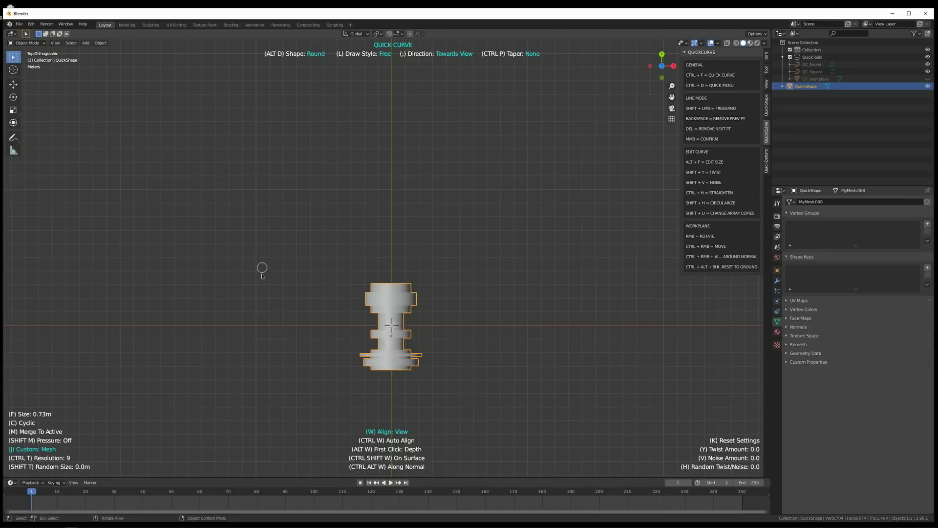
Try drawing two curves with the upright turned shape as the custom mesh, inspect them and undo both
mouse_move(226, 289)
shift+mouse_down()
mouse_move(317, 208)
mouse_move(428, 198)
mouse_move(582, 345)
shift+mouse_up()
middle_click(427, 198)
middle_click(582, 344)
middle_drag(464, 280, 468, 241)
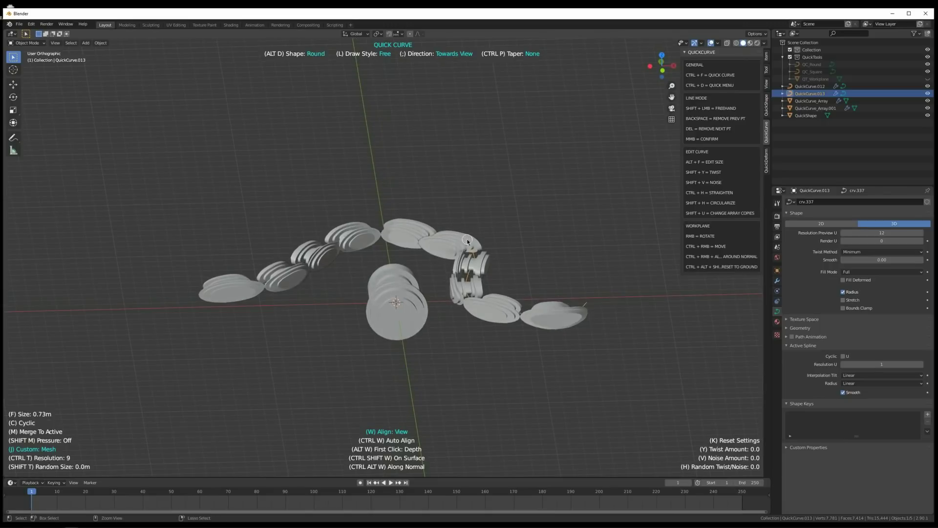
key(ctrl+z)
key(ctrl+z)
Exit Quick Curve, rotate the turned shape in top view to lie along the X axis and centre it on the origin
middle_drag(405, 249, 424, 351)
key(Escape)
key(r)
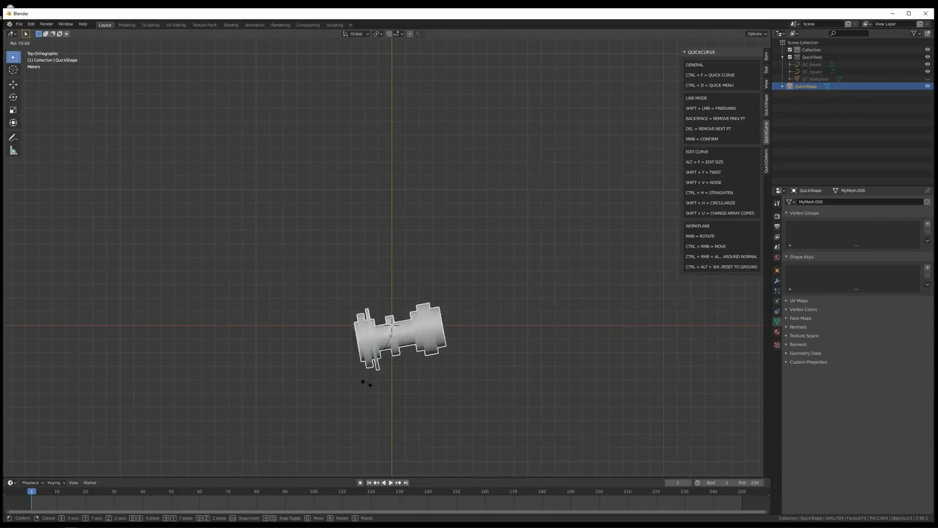
click(362, 379)
key(g)
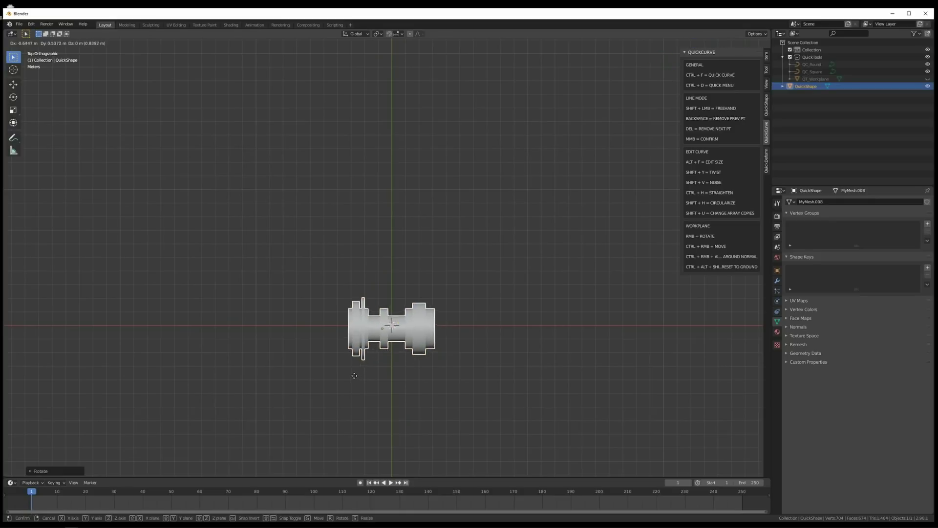
click(380, 311)
Try a freehand curve with the rotated mesh, undo it and exit Quick Curve
key(ctrl+f)
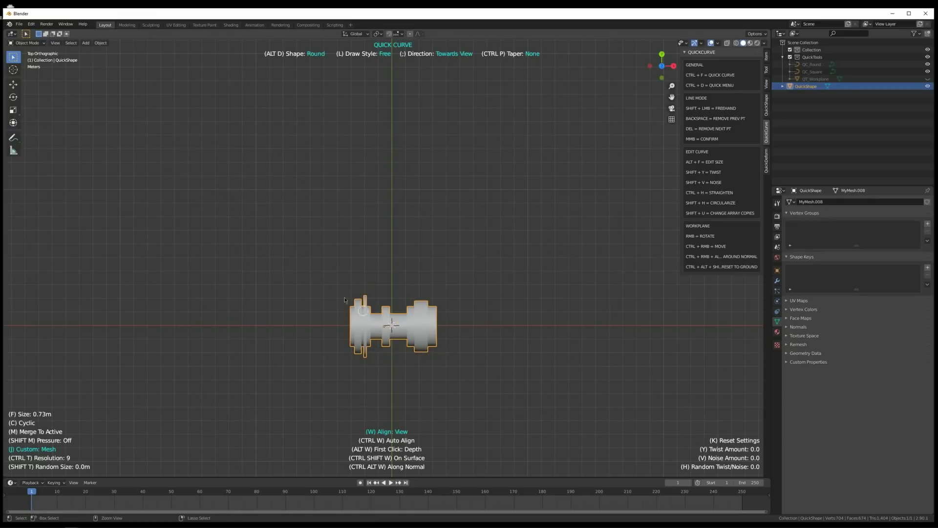
drag(275, 303, 442, 216)
key(ctrl+z)
key(Escape)
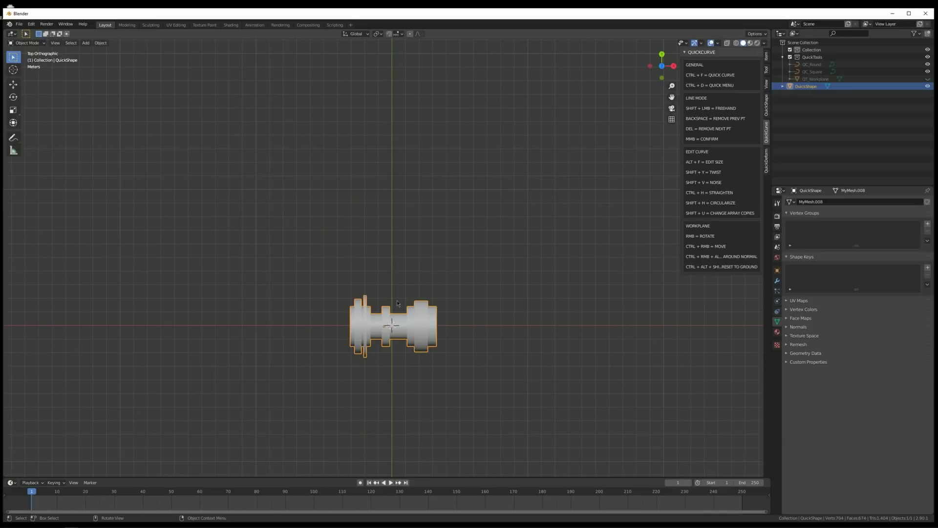
Set the turned shape's origin to its center of mass (surface) and apply its rotation and all transforms
key(ctrl+a)
key(r)
mouse_move(388, 273)
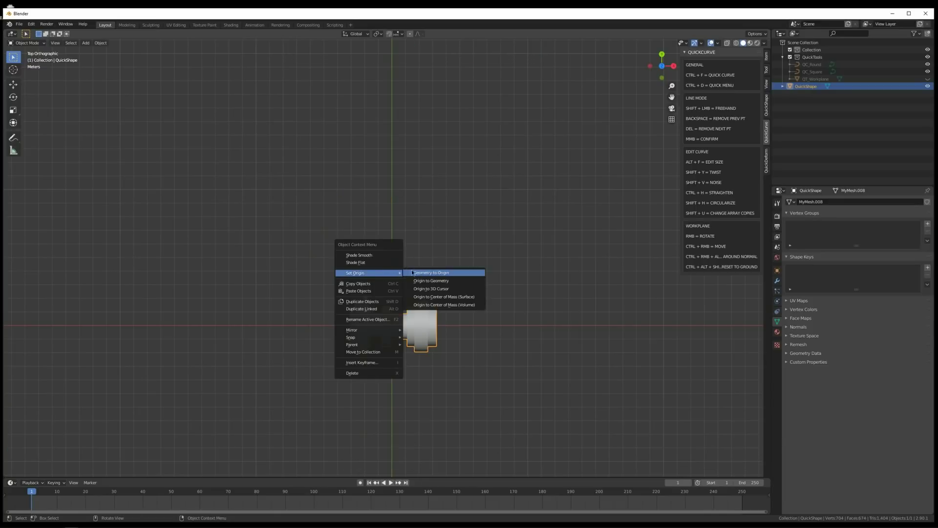
click(426, 296)
key(ctrl+a)
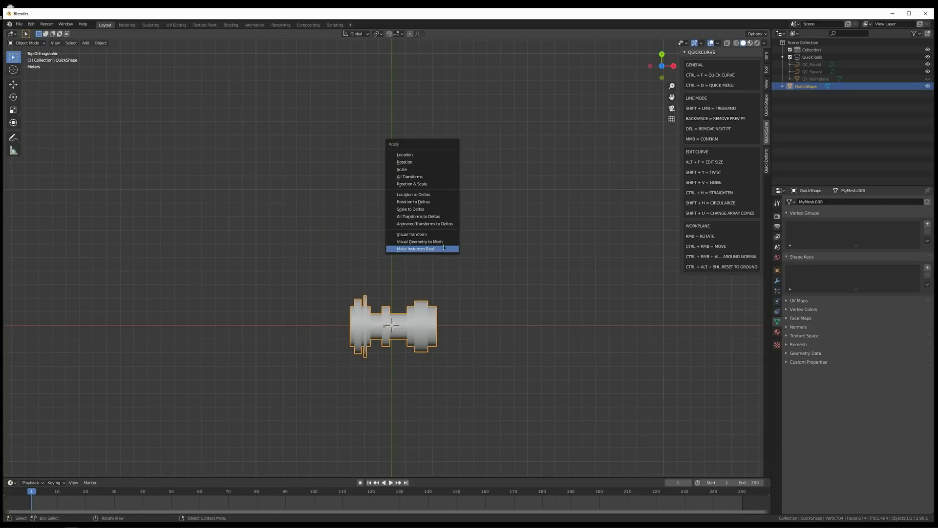
click(430, 177)
Restart Quick Curve, draw two curves of size 0.73 m around the turned shape with the custom mesh and inspect them
key(ctrl+f)
mouse_move(253, 324)
mouse_down()
mouse_move(459, 197)
mouse_move(567, 365)
mouse_up()
middle_drag(496, 329, 531, 267)
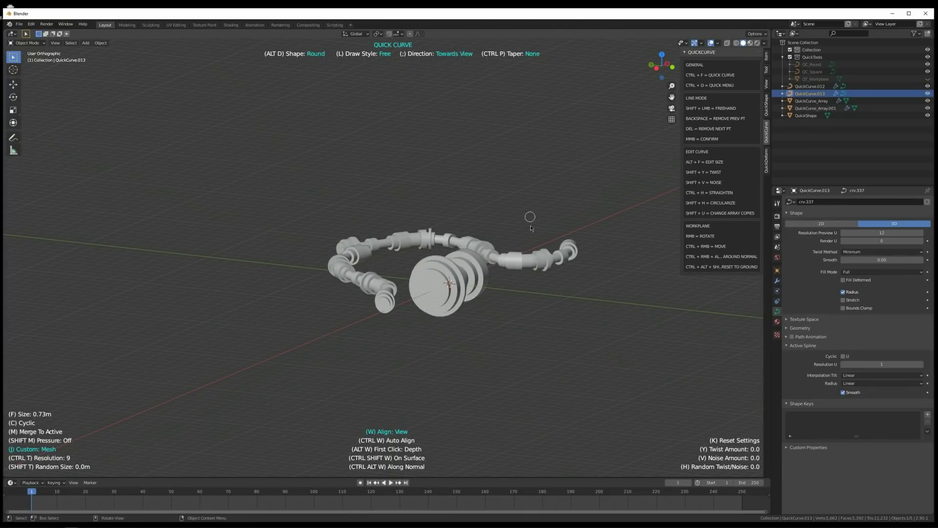
middle_drag(531, 228, 469, 246)
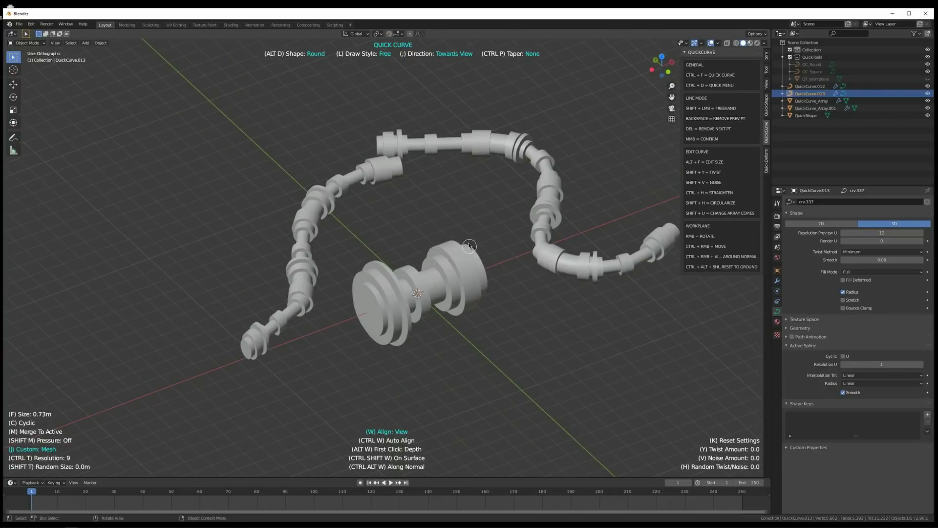
Select the turned shape again and draw three more custom mesh curves on its negative X side in top view
click(444, 280)
middle_drag(444, 280, 491, 266)
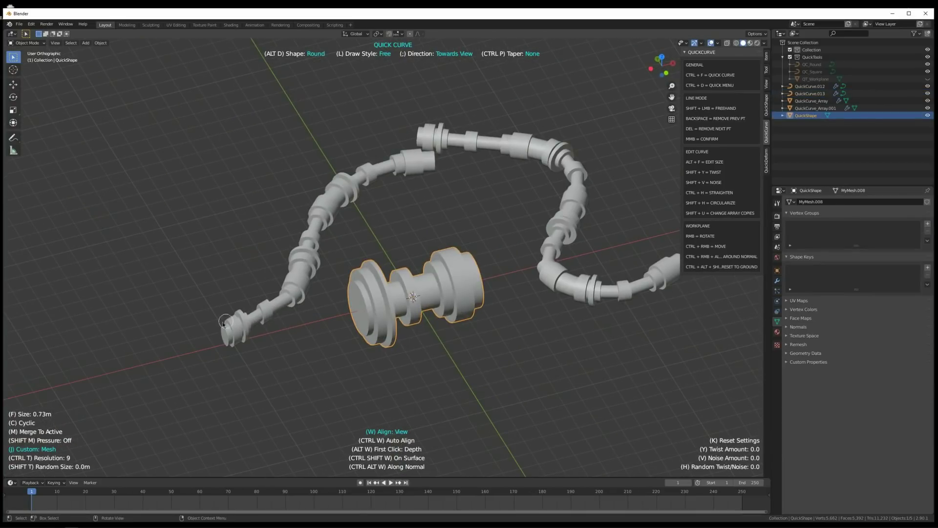
middle_drag(289, 322, 330, 308)
key(ctrl+a)
click(368, 273)
key(KP_7)
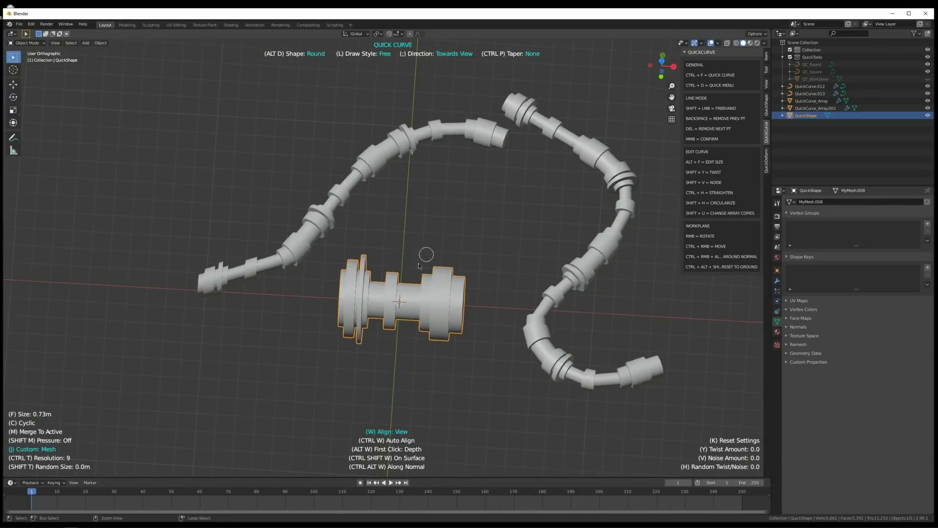
drag(187, 332, 341, 377)
mouse_move(286, 358)
mouse_down()
mouse_move(308, 159)
mouse_move(261, 79)
mouse_up()
drag(220, 114, 109, 317)
Draw three custom mesh curves above the X axis in front view
key(KP_1)
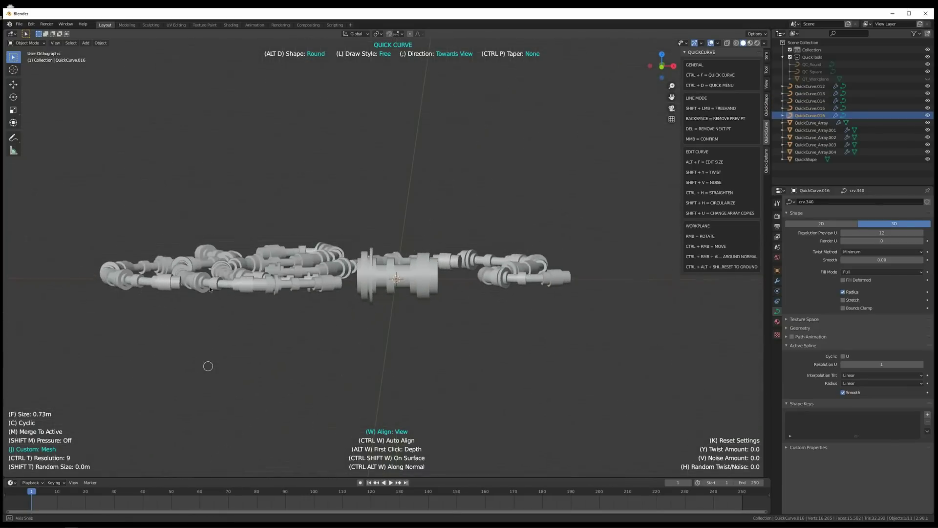
mouse_move(203, 259)
mouse_down()
mouse_move(506, 96)
mouse_move(508, 169)
mouse_up()
mouse_move(518, 191)
middle_down()
mouse_move(527, 200)
mouse_move(435, 208)
mouse_move(501, 208)
middle_up()
drag(558, 117, 557, 253)
key(KP_1)
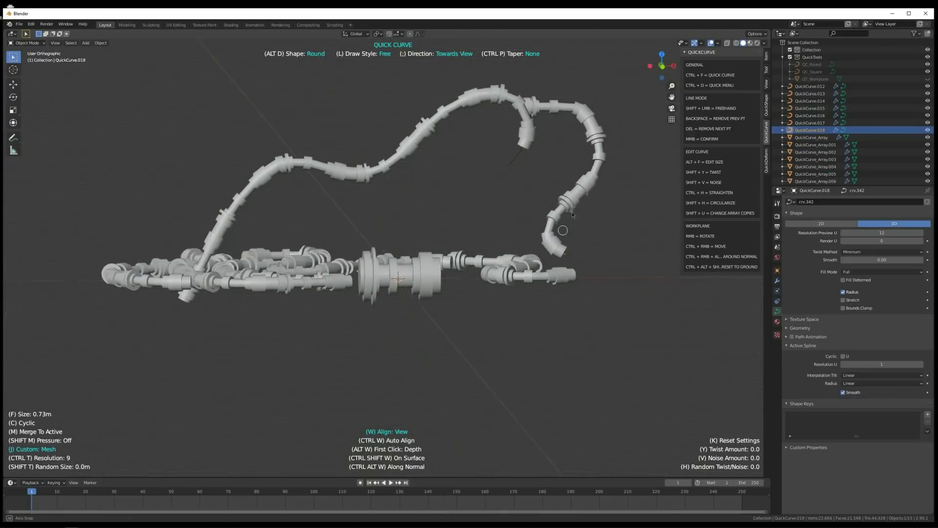
drag(490, 134, 482, 264)
Delete all the custom mesh curves and their arrays, keeping only the turned shape
key(b)
mouse_move(584, 310)
mouse_down()
mouse_move(526, 247)
mouse_move(469, 127)
mouse_up()
key(Delete)
key(b)
mouse_move(287, 208)
mouse_down()
mouse_move(189, 314)
mouse_move(260, 204)
mouse_up()
middle_drag(261, 204, 241, 351)
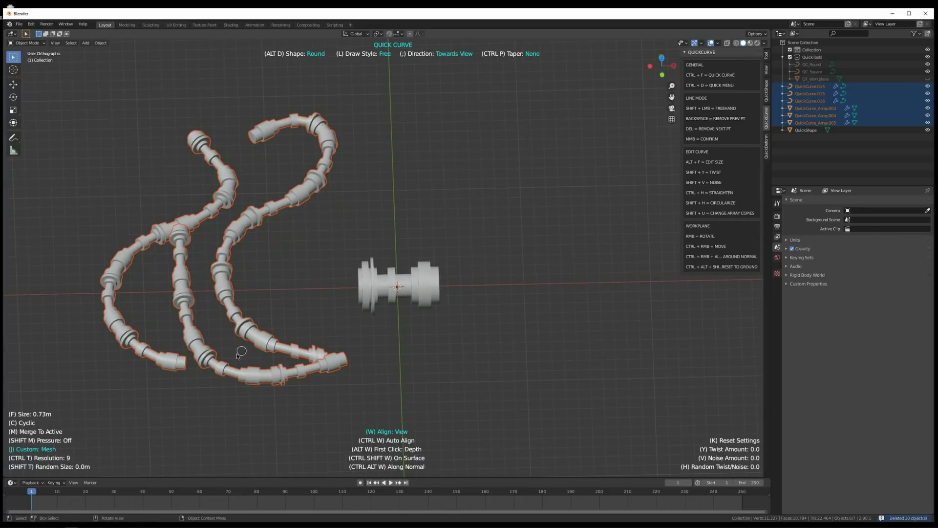
key(Delete)
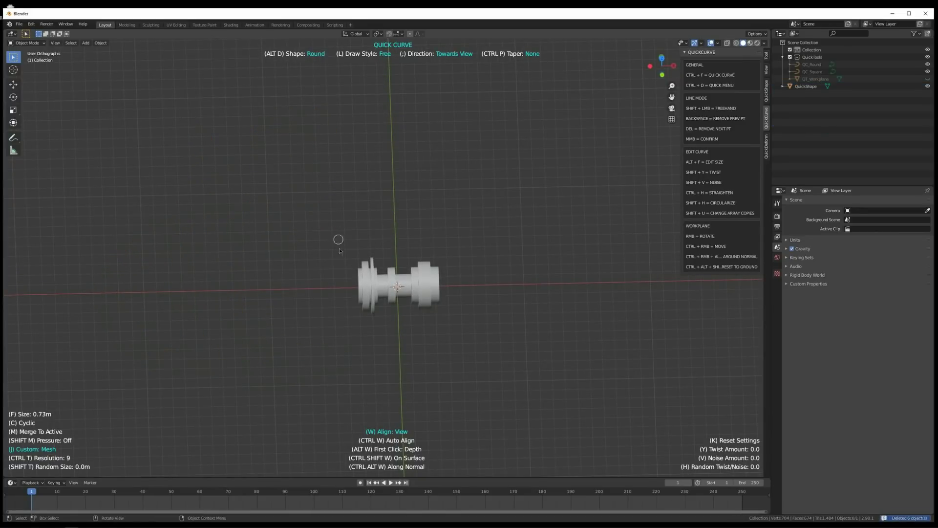
Delete the turned shape, add a Monkey mesh at the origin and deselect it
click(361, 298)
key(Delete)
key(shift+a)
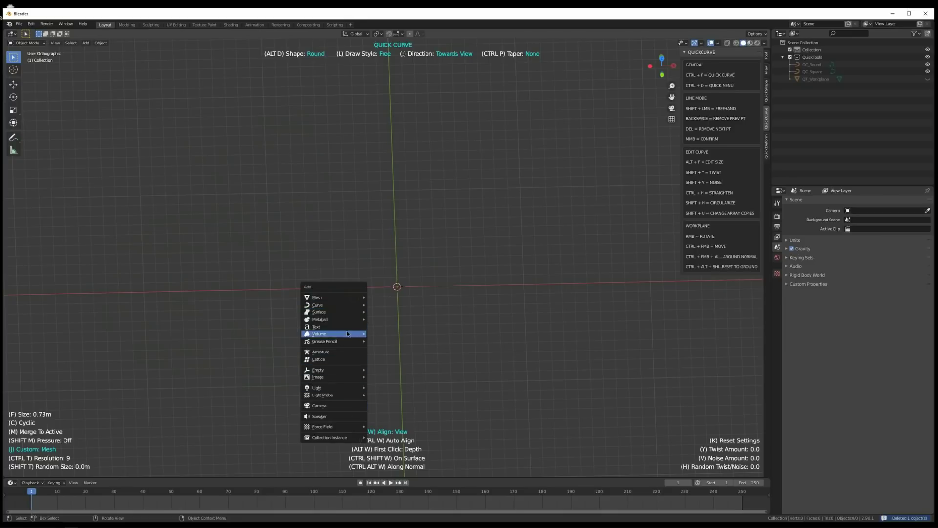
mouse_move(349, 298)
click(390, 367)
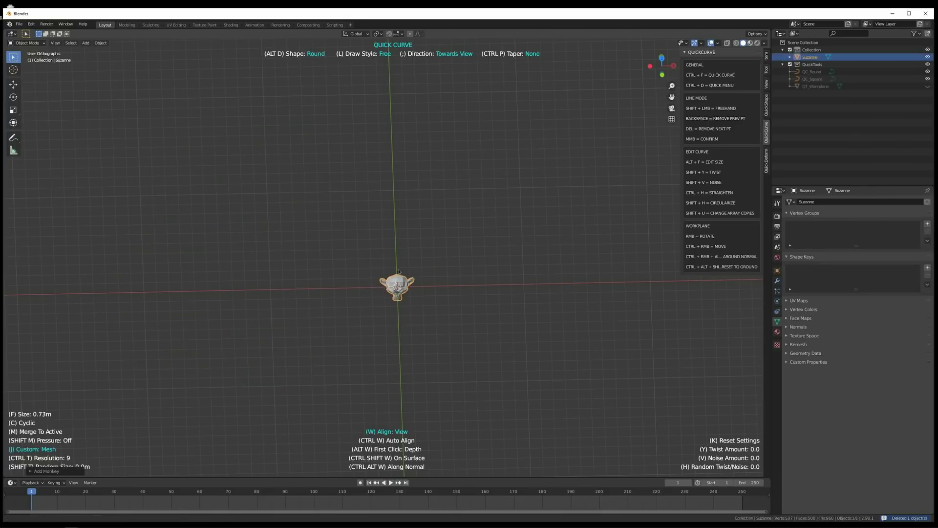
scroll(413, 234, up, 10)
middle_drag(401, 303, 372, 265)
scroll(367, 249, down, 5)
key(alt+a)
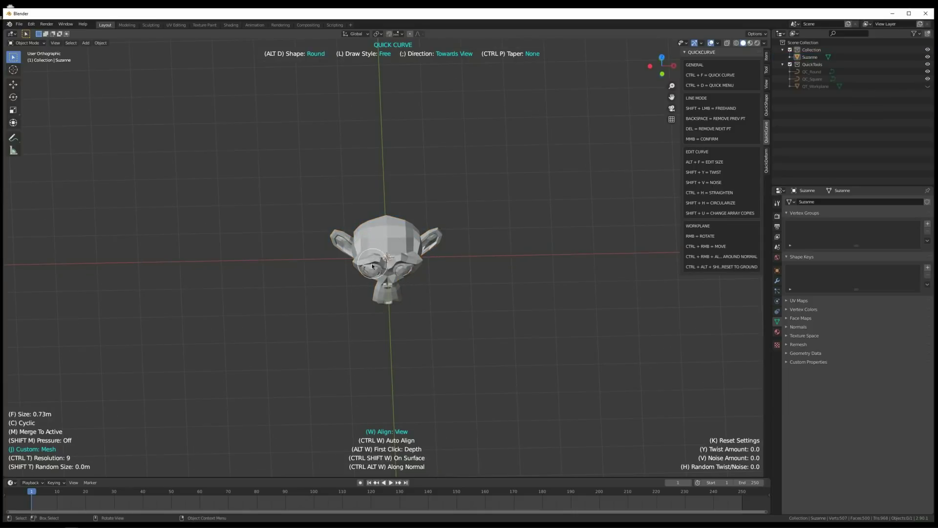
Select the monkey head, draw a custom mesh curve on its negative X side in top view, and delete that curve and its array
click(370, 266)
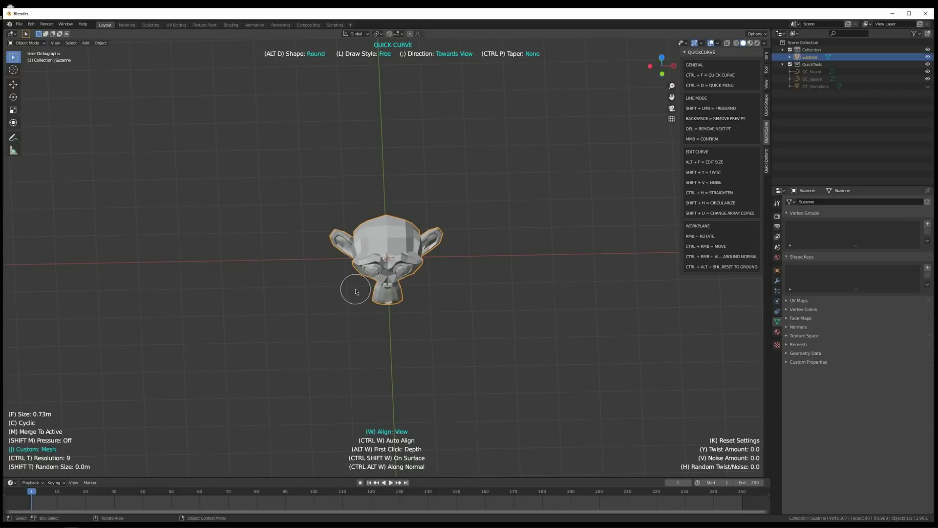
key(ctrl+d)
key(Escape)
scroll(350, 292, down, 2)
alt+middle_drag(320, 294, 320, 338)
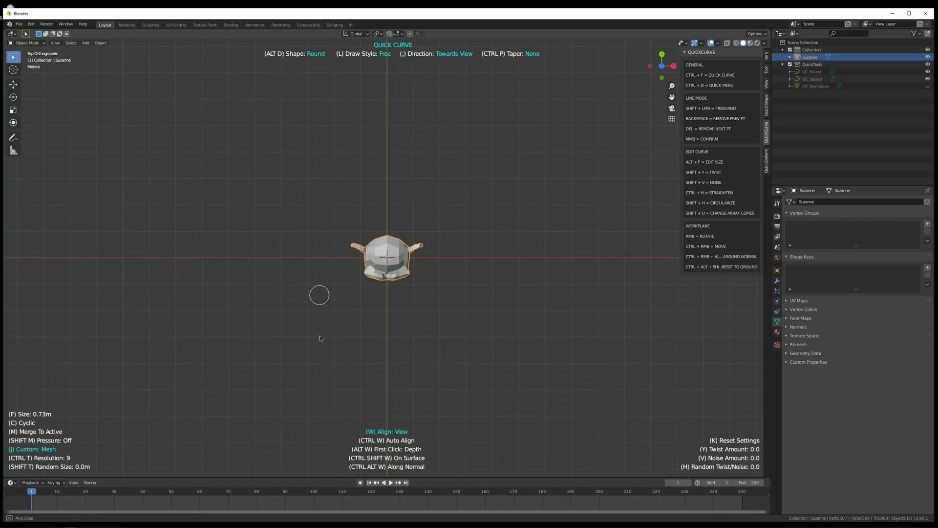
mouse_move(241, 320)
mouse_down()
mouse_move(284, 245)
mouse_move(393, 198)
mouse_up()
mouse_move(345, 294)
middle_down()
mouse_move(368, 230)
mouse_move(334, 248)
middle_up()
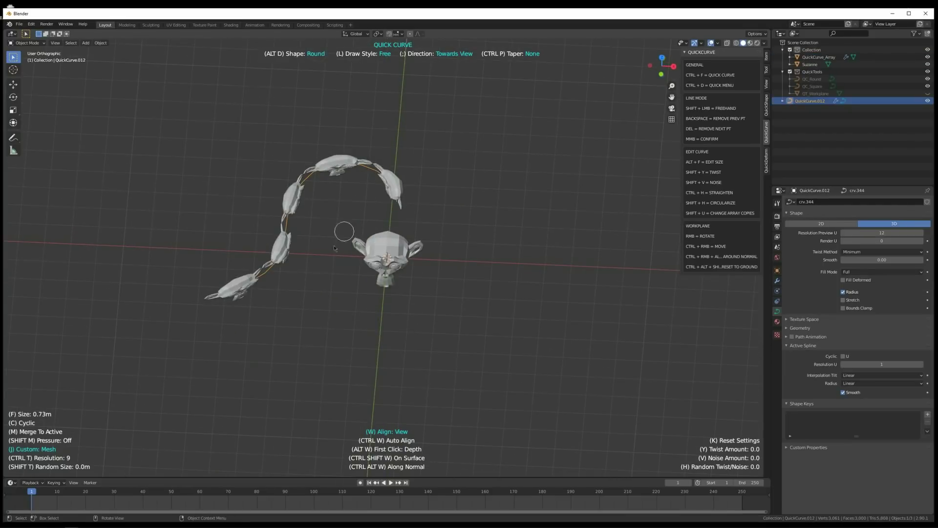
key(Delete)
Select the monkey head, turn off Deform Custom By Curve and draw three custom mesh curves around it
click(370, 264)
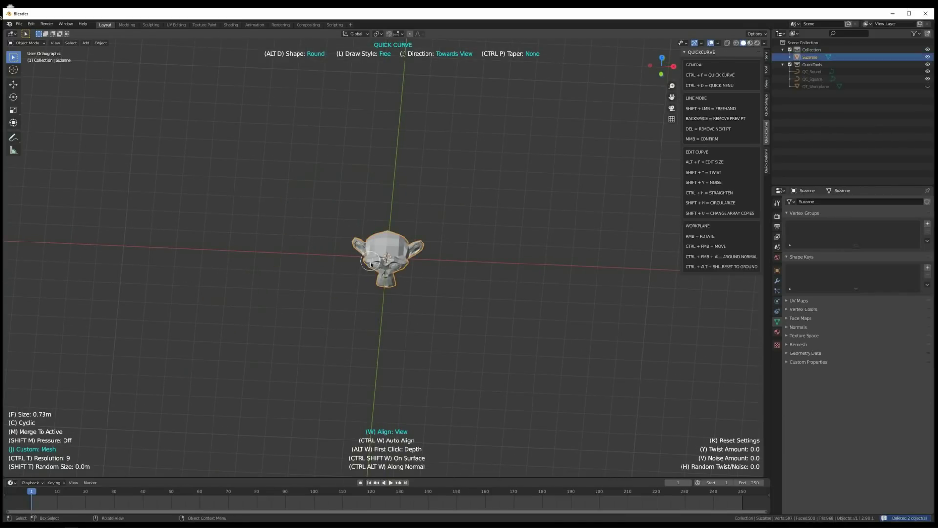
key(ctrl+d)
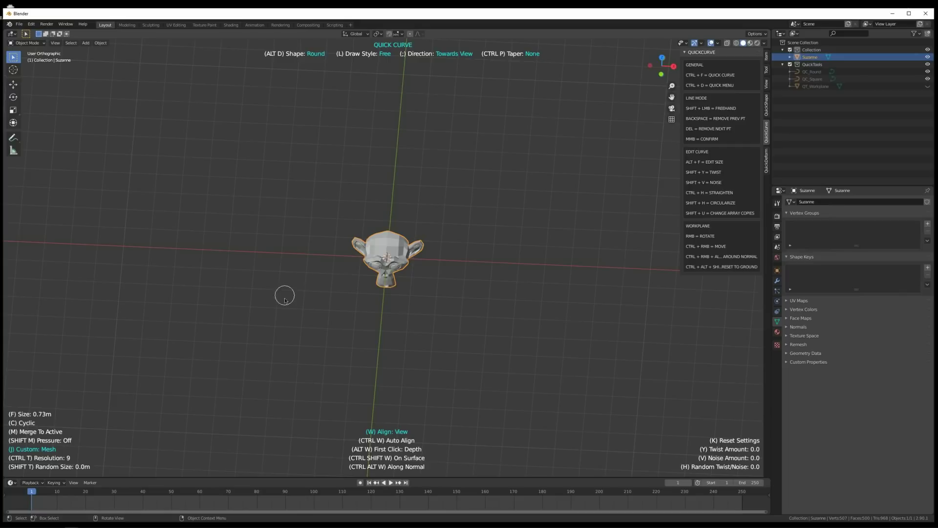
mouse_move(262, 327)
mouse_down()
mouse_move(294, 174)
mouse_move(415, 135)
mouse_up()
mouse_move(332, 341)
mouse_down()
mouse_move(531, 255)
mouse_move(531, 242)
mouse_up()
mouse_move(470, 184)
mouse_down()
mouse_move(524, 141)
mouse_move(619, 226)
mouse_up()
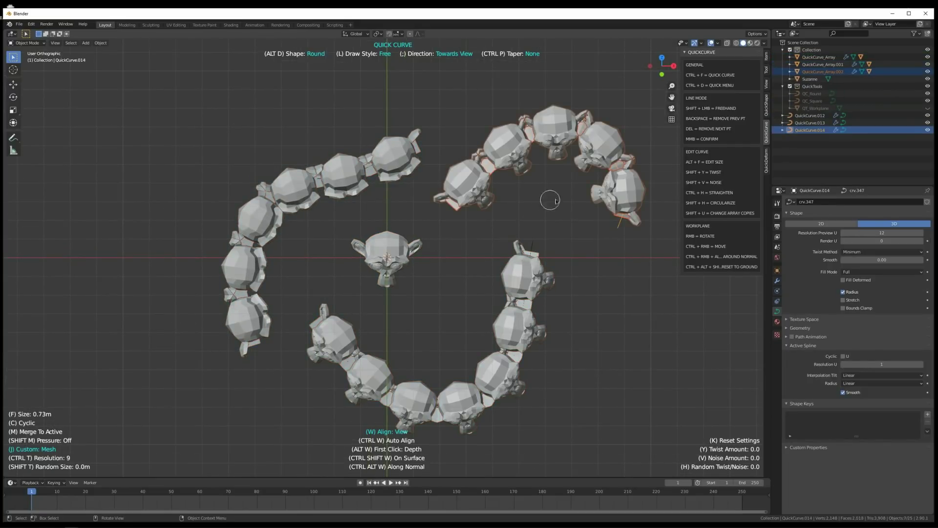
Select the arched monkey array on the positive X, positive Y side and adjust its array copies
middle_drag(594, 201, 599, 160)
click(522, 167)
middle_drag(521, 167, 562, 192)
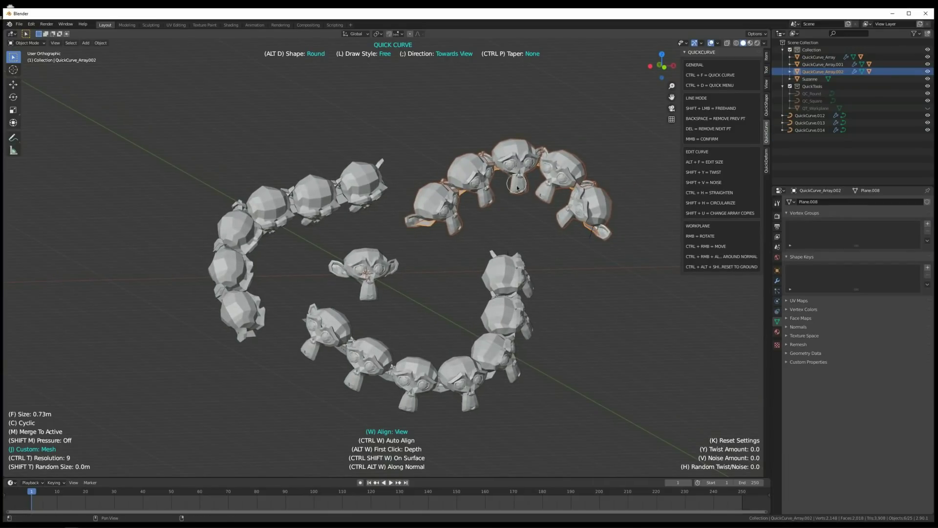
key(shift+u)
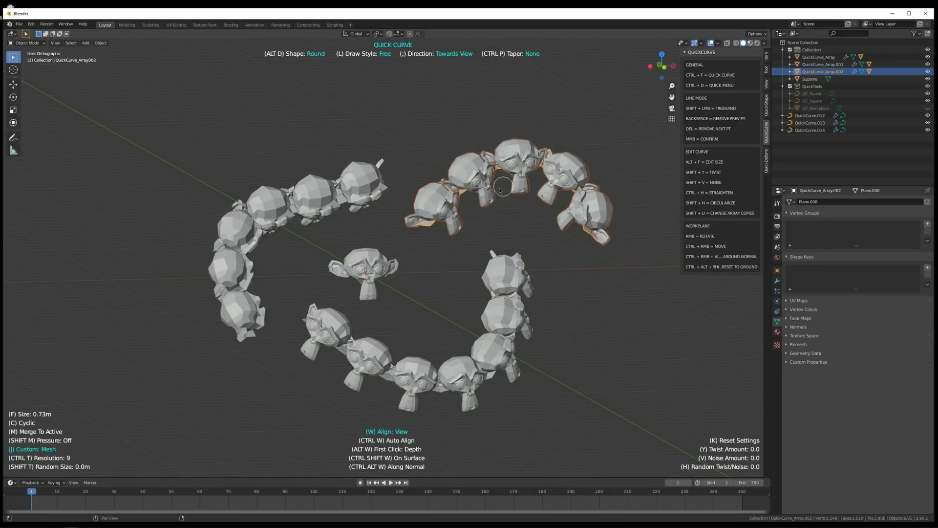
key(ctrl+d)
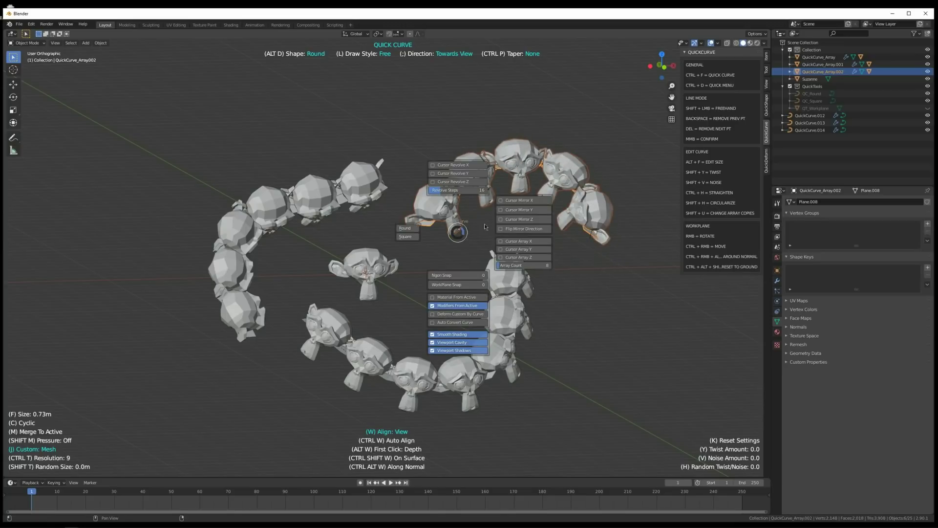
click(457, 231)
key(shift+u)
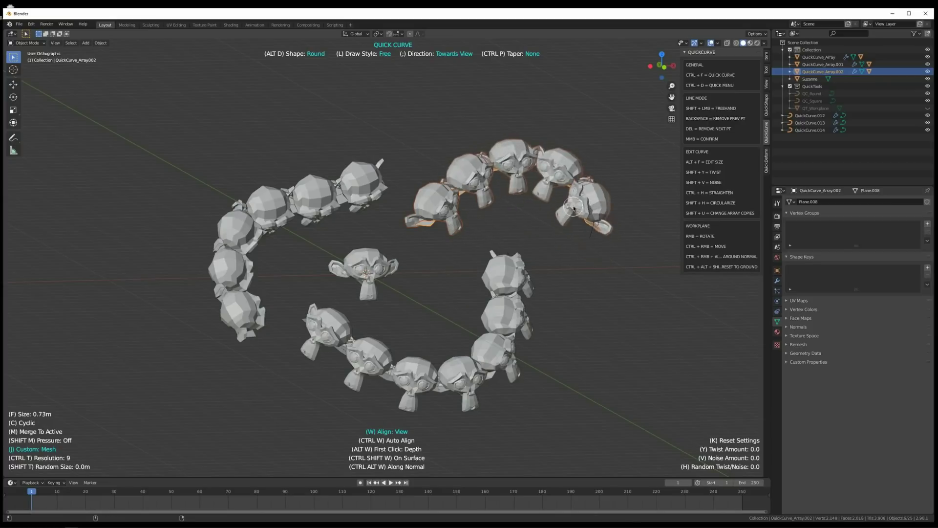
click(571, 218)
Delete the monkey array and curve on the negative Y side together with the selected arched array
middle_drag(502, 305, 495, 325)
key(b)
drag(540, 426, 334, 329)
key(Delete)
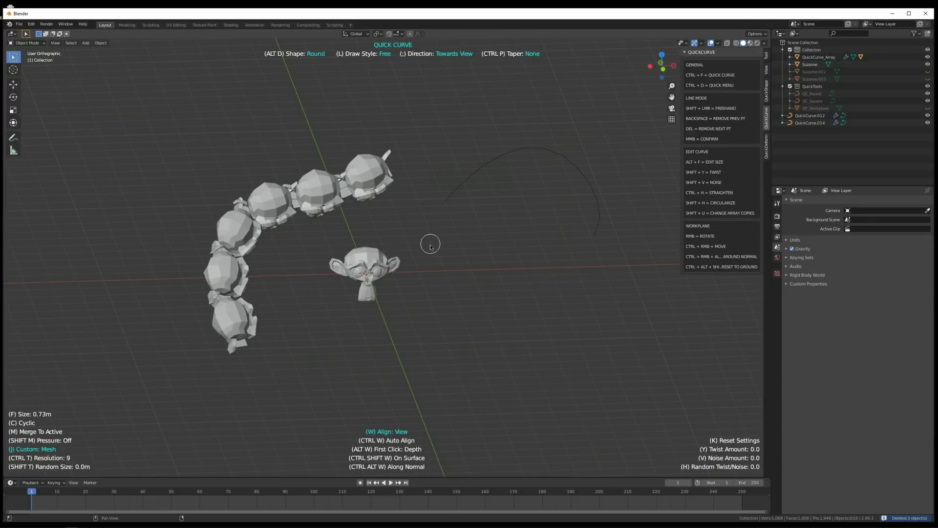
Draw a round curve below the monkey head in front view and delete it along with the leftover arched path
middle_drag(444, 254, 445, 254)
drag(344, 324, 518, 298)
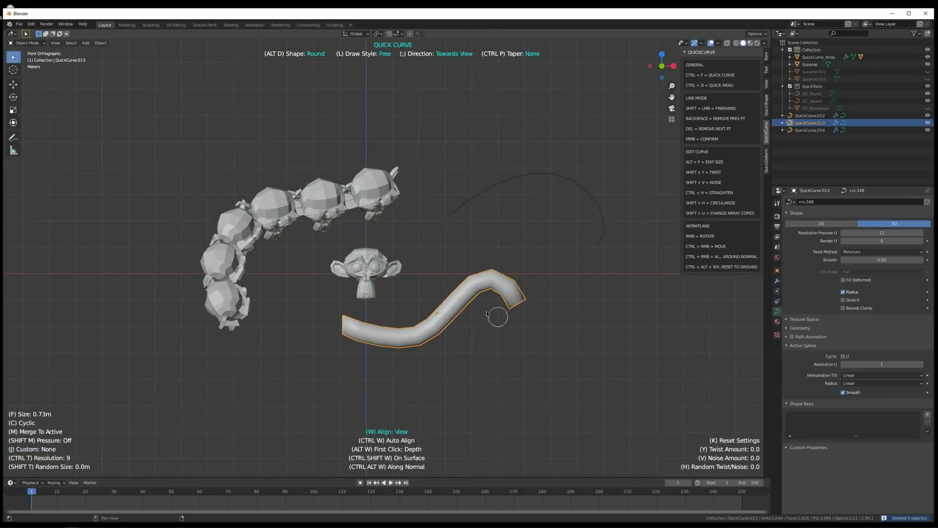
middle_drag(496, 316, 481, 317)
key(b)
drag(524, 345, 464, 172)
key(Delete)
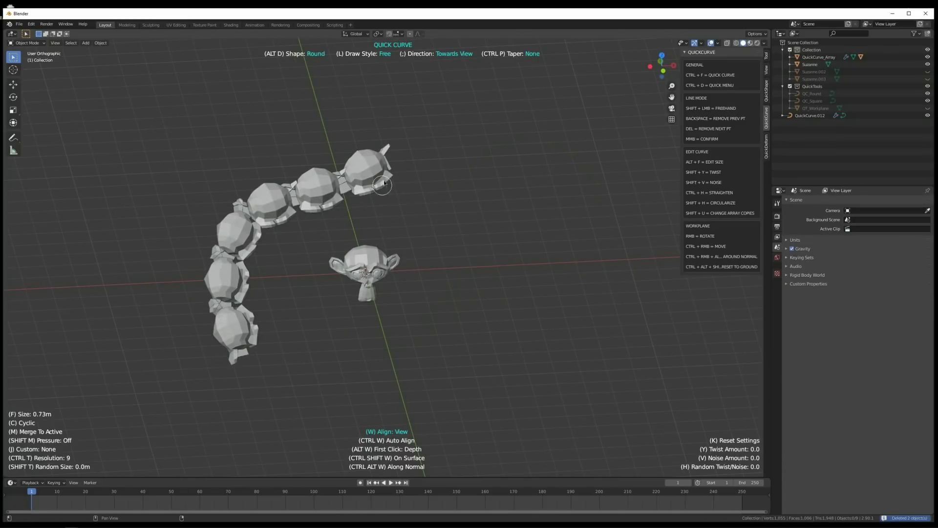
Delete the remaining monkey array and its curve, keeping only the original monkey head
drag(398, 132, 290, 184)
key(ctrl+z)
key(b)
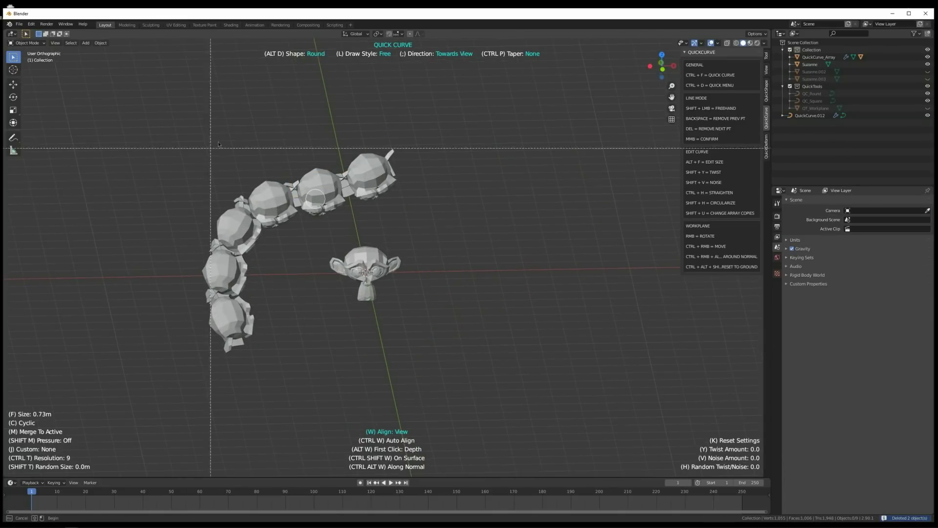
drag(216, 139, 389, 222)
alt+middle_drag(329, 254, 325, 237)
key(Delete)
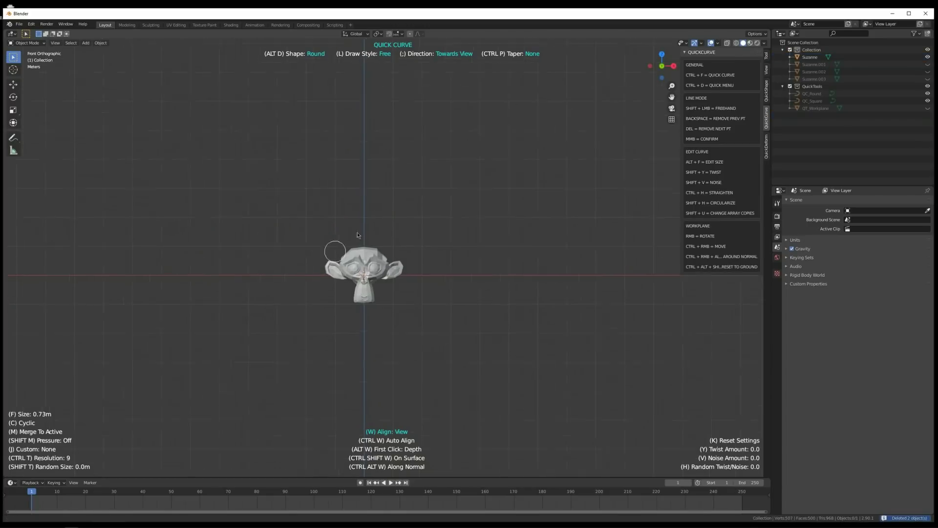
Select the monkey head and open the Quick Curve options
click(371, 267)
middle_drag(372, 267, 390, 255)
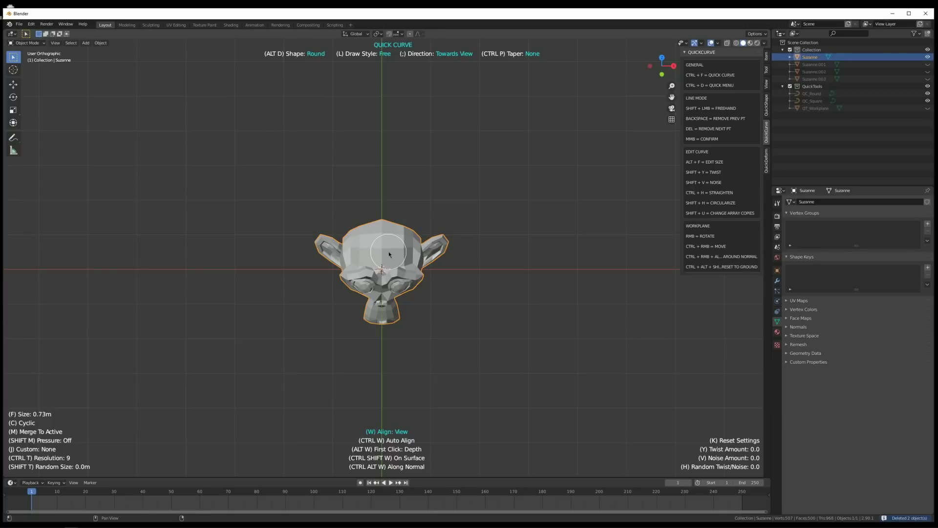
middle_drag(355, 255, 289, 251)
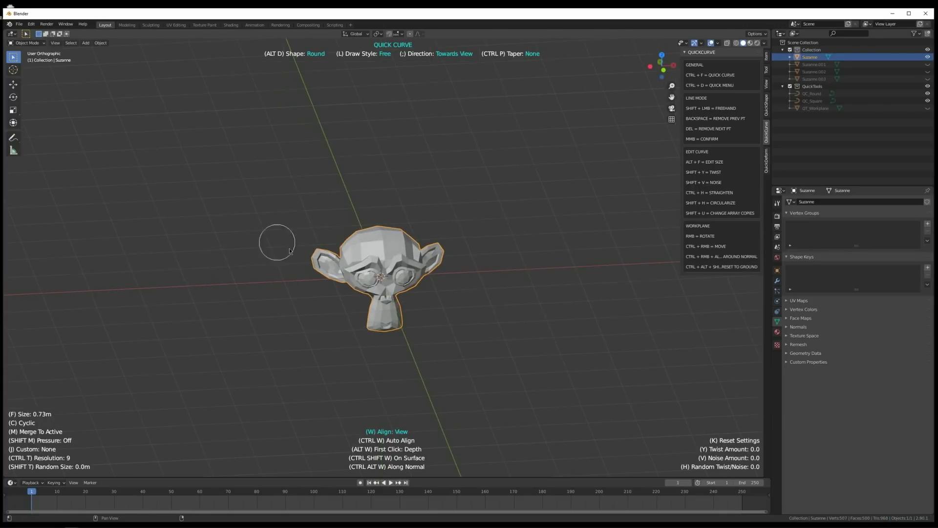
ctrl+middle_drag(489, 195, 437, 240)
mouse_move(436, 239)
ctrl+middle_down()
mouse_move(439, 225)
mouse_move(433, 250)
mouse_move(421, 224)
mouse_move(422, 239)
ctrl+middle_up()
key(ctrl+d)
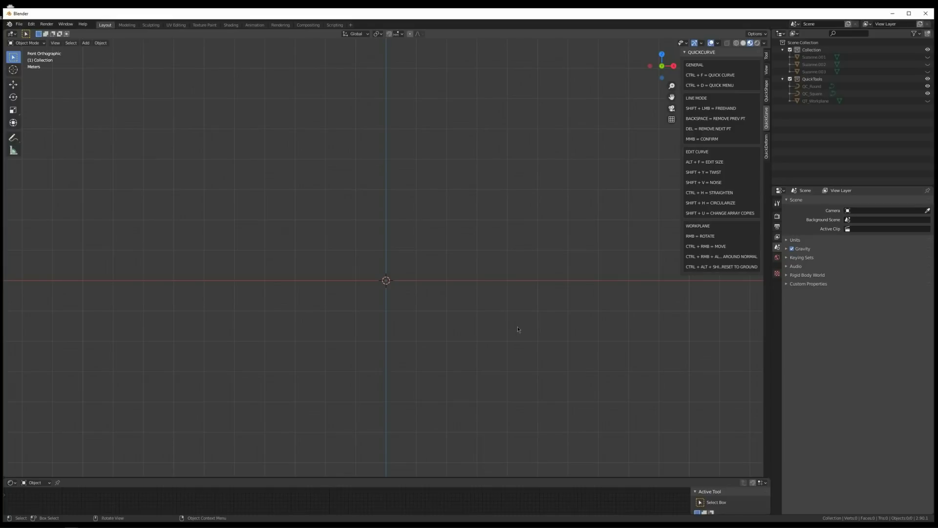
Start Quick Curve, draw a round arch over the origin in front view and assign the existing RED material to it
key(ctrl+f)
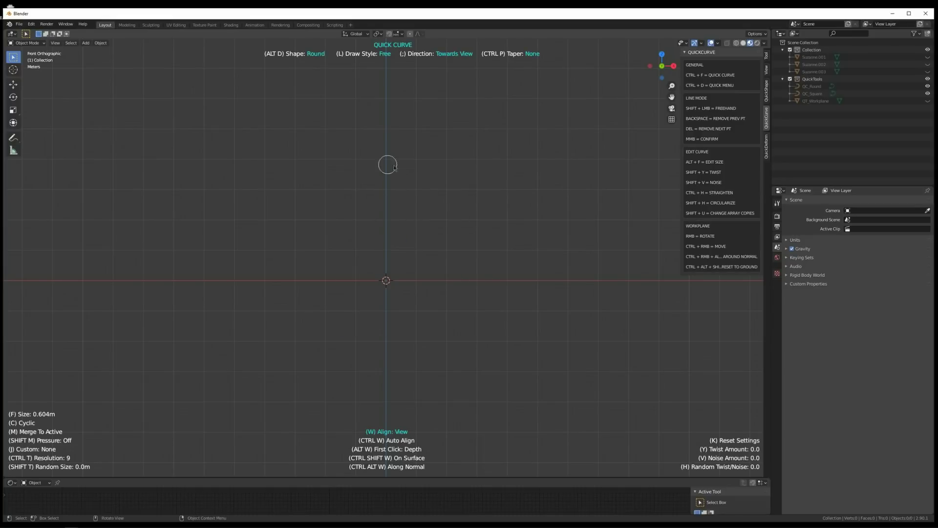
key(ctrl+d)
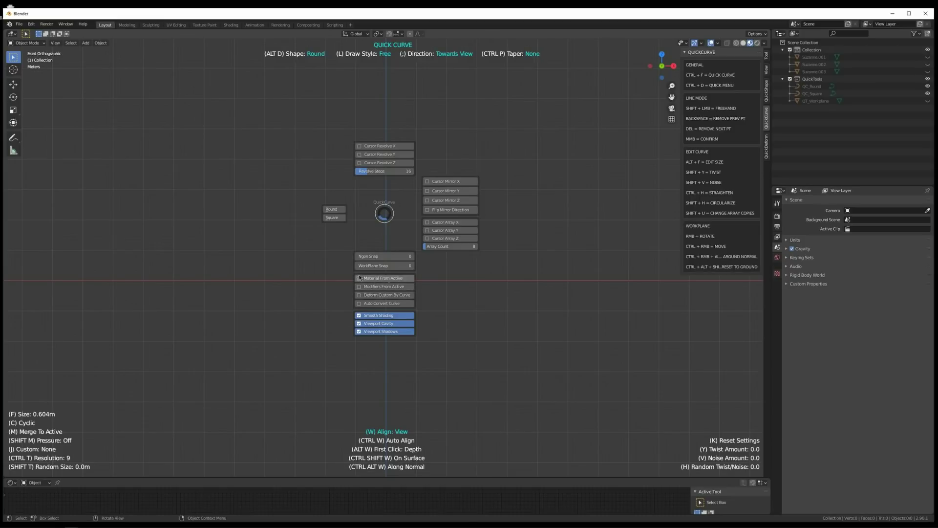
key(Escape)
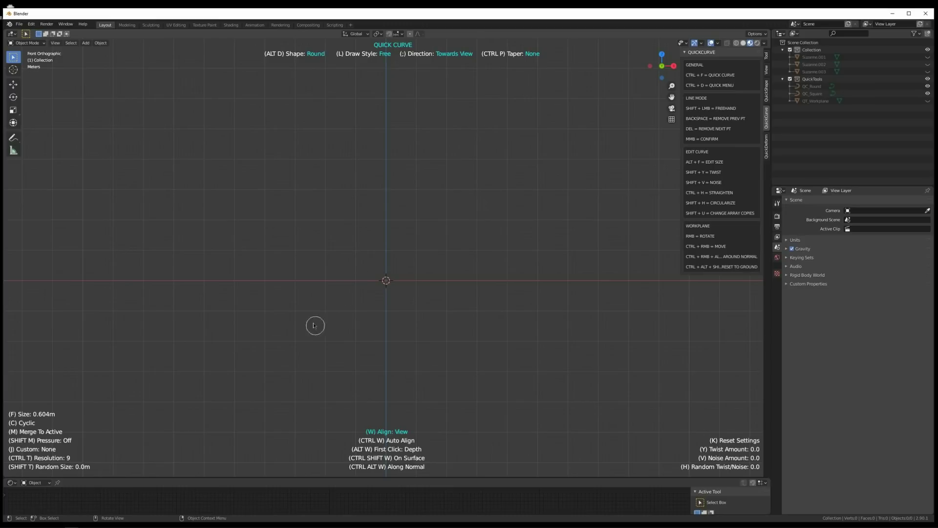
drag(307, 285, 470, 271)
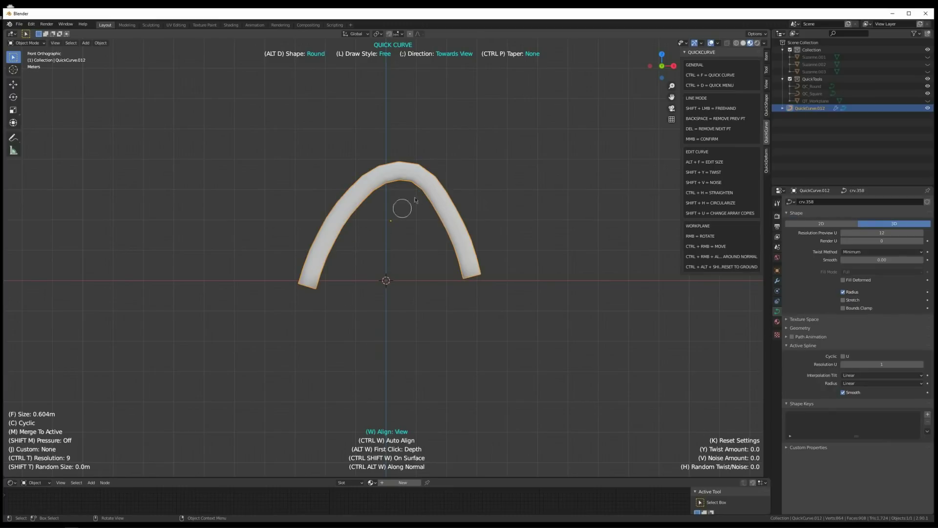
click(370, 483)
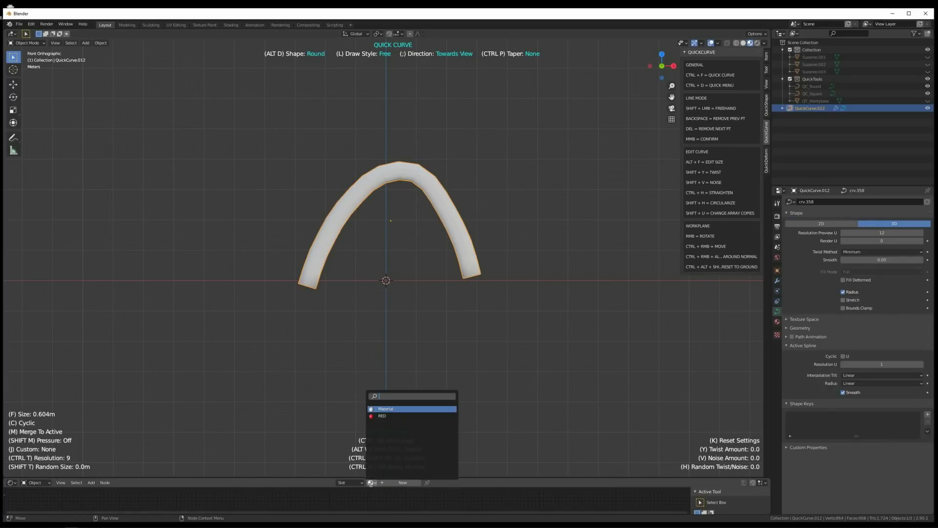
click(389, 416)
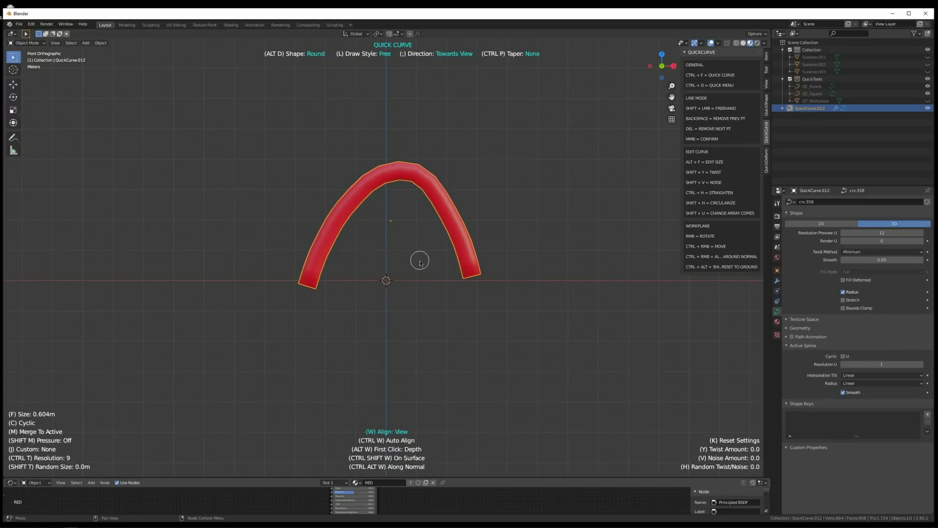
Enable Material From Active and draw a V-shaped curve on the positive X side of the red arch
key(ctrl+d)
key(Escape)
drag(511, 159, 591, 155)
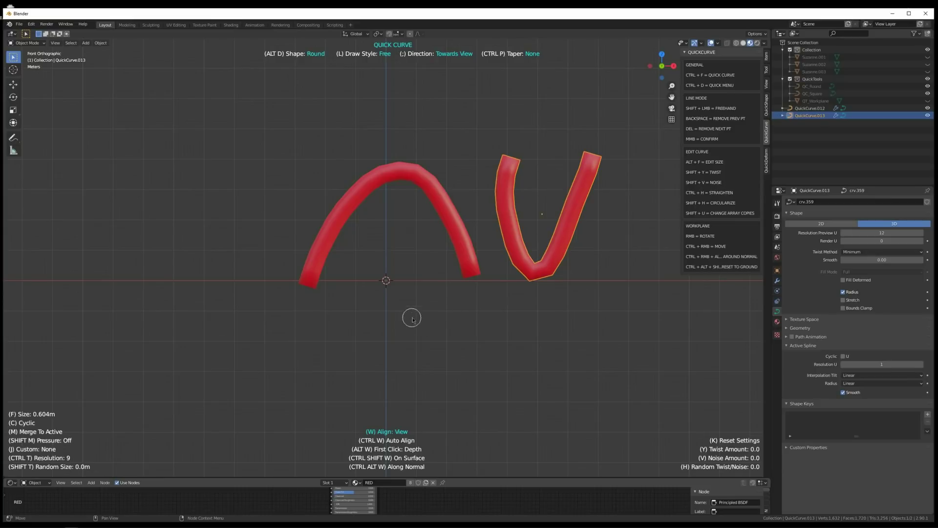
Draw one curve without the red material below the X axis, reselect the red arch and draw three more curves that inherit its material
drag(359, 318, 464, 388)
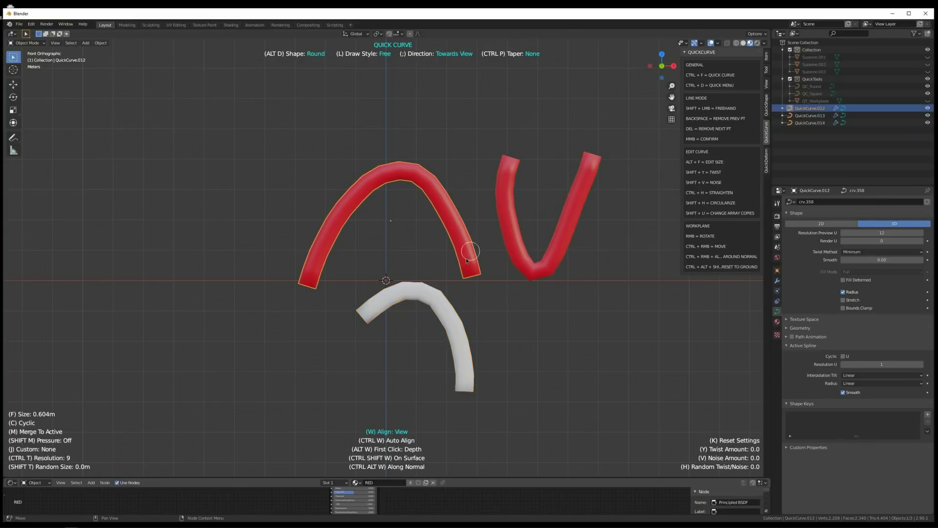
mouse_move(288, 313)
mouse_down()
mouse_move(242, 397)
mouse_move(267, 416)
mouse_up()
drag(252, 299, 308, 132)
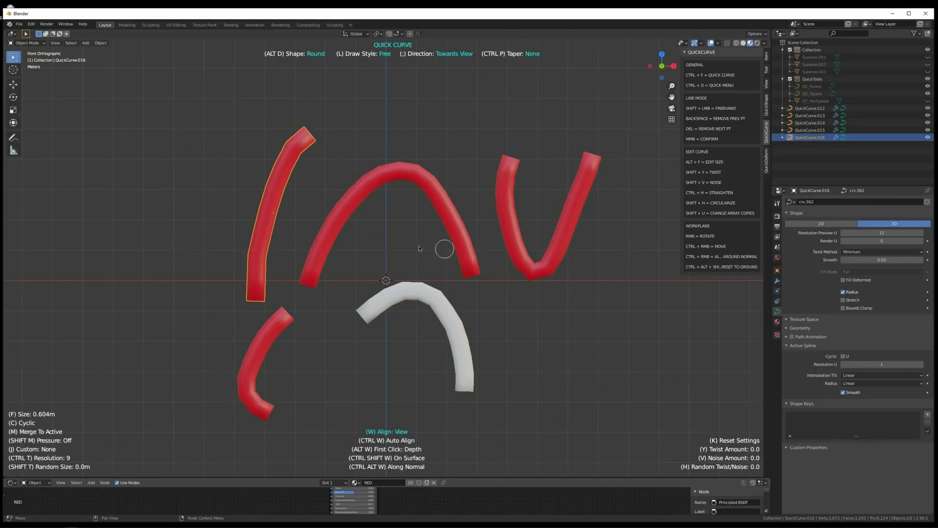
middle_drag(419, 248, 413, 306)
mouse_move(325, 294)
mouse_down()
mouse_move(359, 374)
mouse_move(414, 364)
mouse_up()
Select all the drawn curves and delete them
middle_drag(404, 255, 377, 313)
key(a)
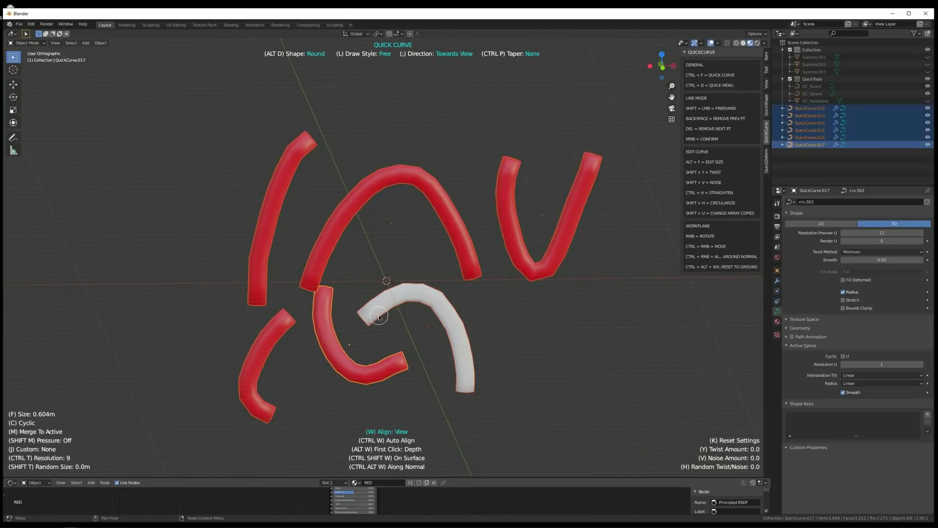
key(Delete)
Disable Material From Active and enable Modifiers From Active in the Quick Curve options
key(ctrl+d)
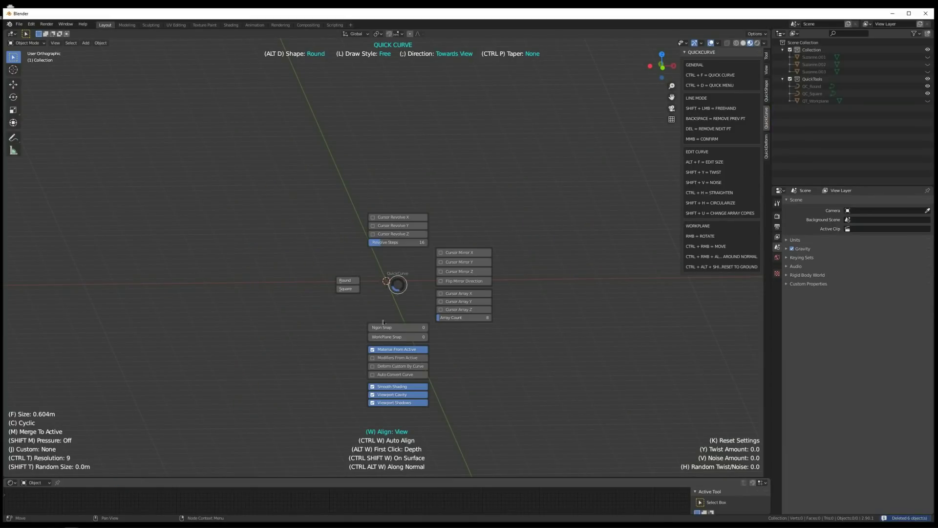
click(373, 350)
key(ctrl+d)
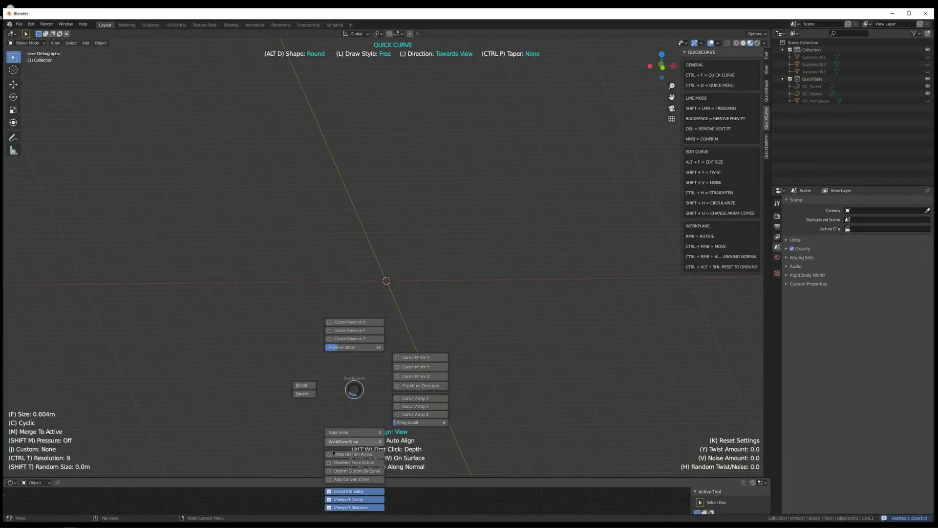
click(329, 463)
Draw a round arch over the origin in front view and add a Subdivision Surface modifier with 2 viewport levels
key(KP_1)
drag(314, 299, 470, 287)
middle_drag(451, 247, 470, 275)
click(778, 281)
click(816, 202)
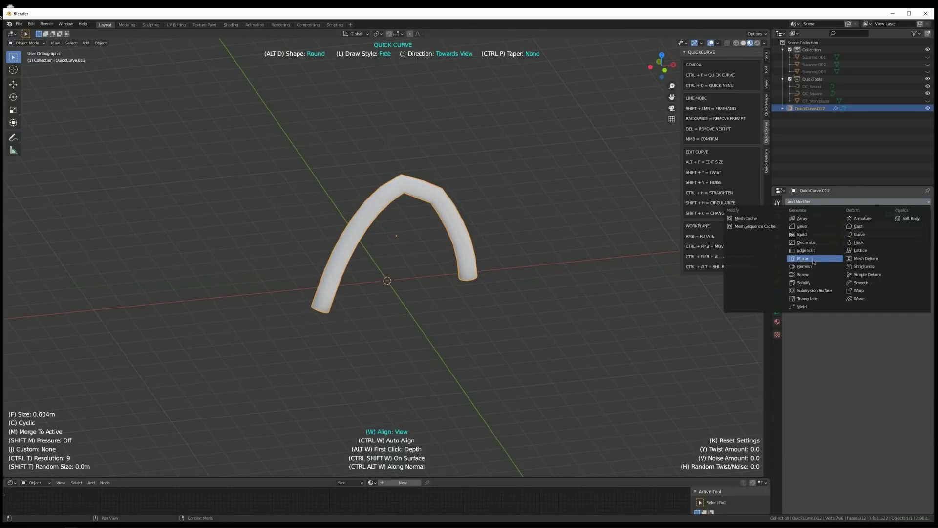
click(813, 290)
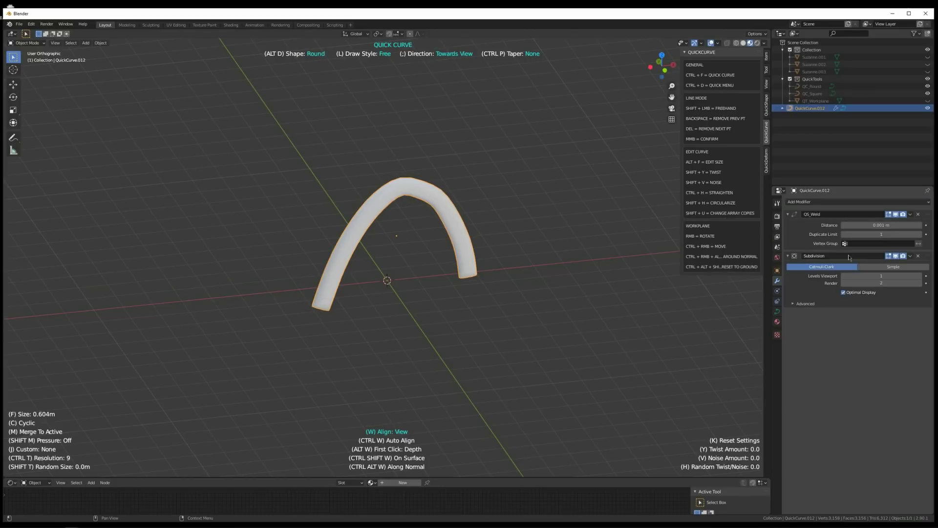
click(919, 276)
Draw two more curves in front view, one on each side of the arch, that inherit the arch's Subdivision modifier
key(KP_1)
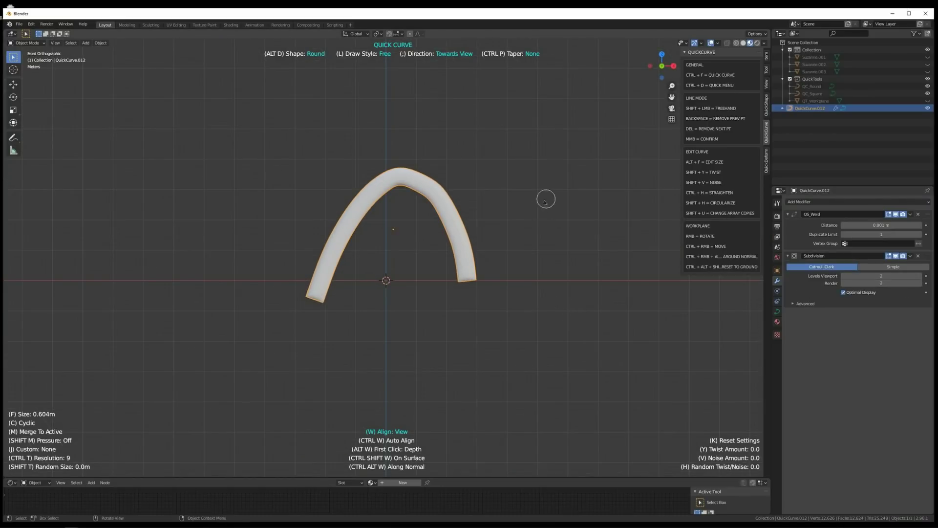
key(ctrl+d)
drag(572, 168, 509, 381)
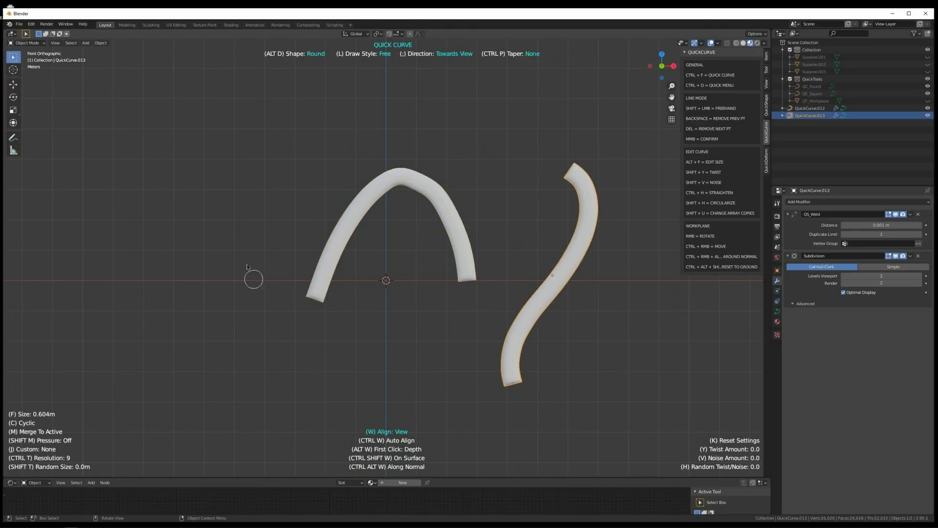
drag(222, 231, 336, 354)
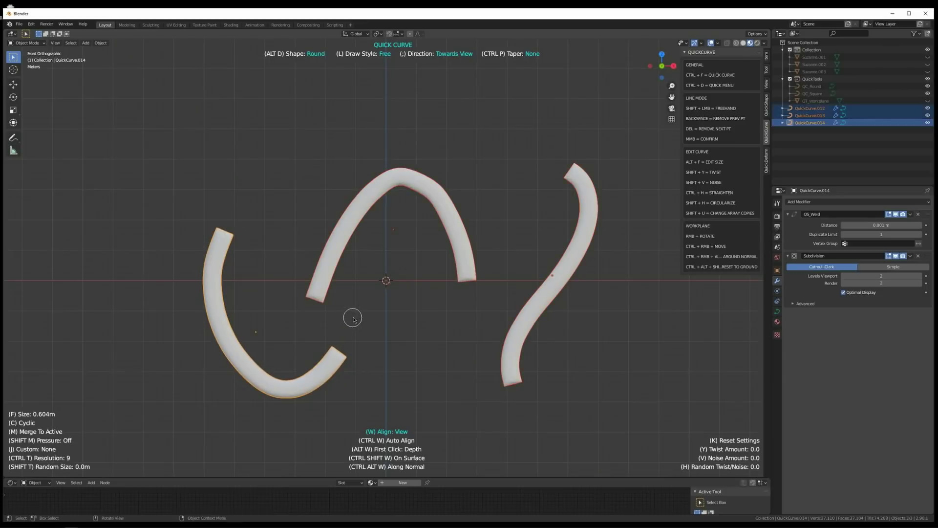
Delete the existing curves and, with Cursor Revolve Z, draw a rounded dome profile revolved around the origin in front view
key(Delete)
key(ctrl+d)
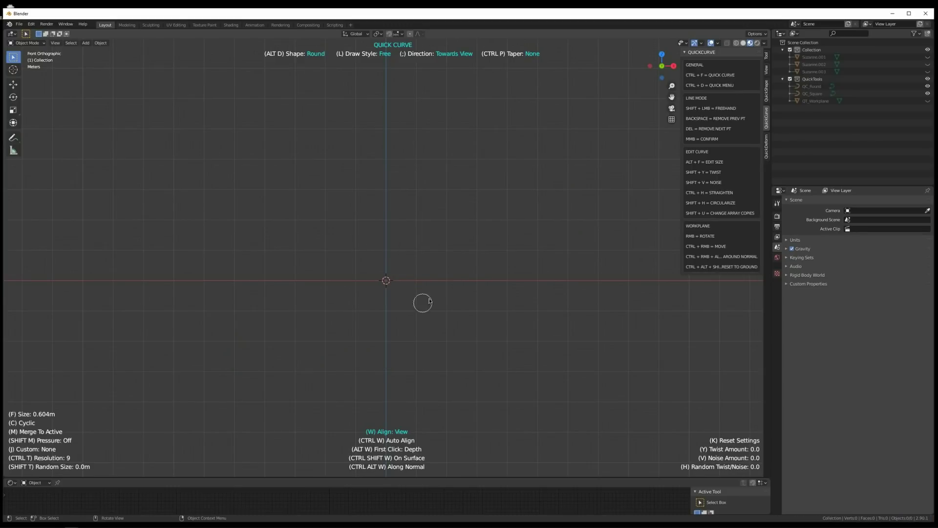
shift+middle_drag(459, 271, 459, 309)
scroll(462, 310, up, 1)
drag(500, 331, 461, 213)
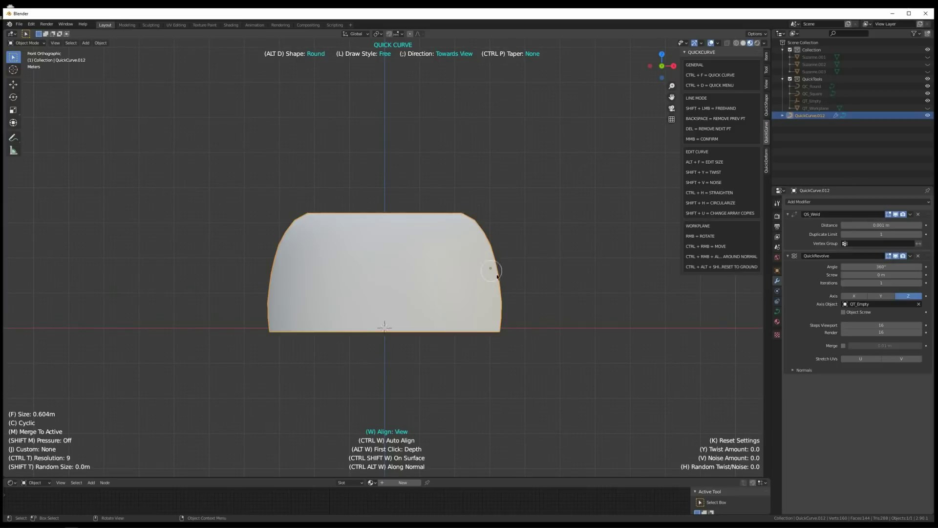
Switch the viewport to solid shading with the revolved dome in view
mouse_move(500, 220)
middle_down()
mouse_move(500, 278)
mouse_move(499, 230)
mouse_move(524, 289)
mouse_move(509, 238)
middle_up()
key(z)
click(534, 264)
scroll(510, 238, down, 1)
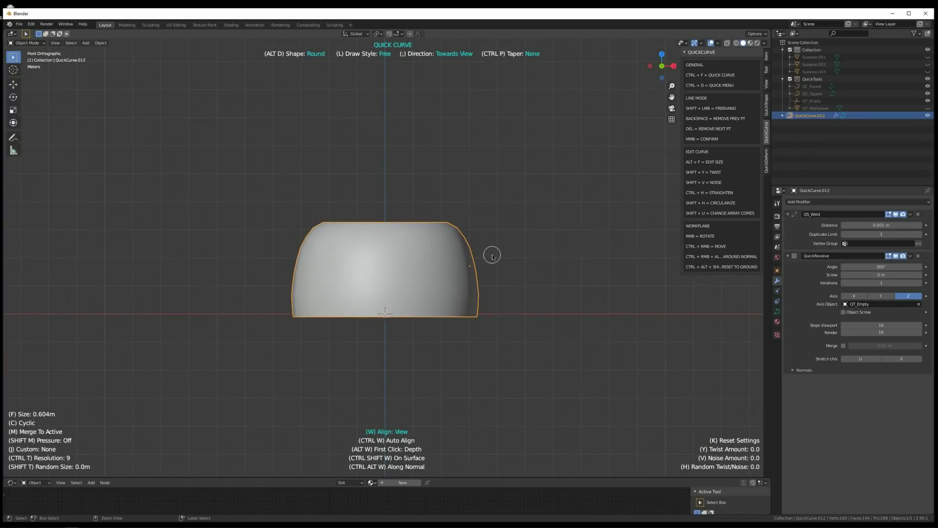
With the revolved dome active, draw four more profiles above it in front view to stack a bell-like shape inheriting its revolve
key(ctrl+d)
middle_drag(499, 262, 484, 288)
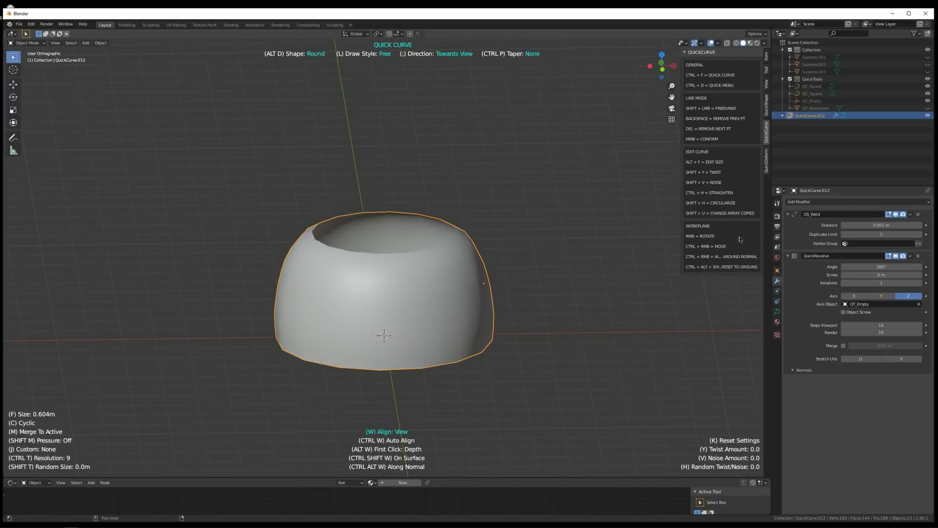
middle_drag(513, 329, 465, 244)
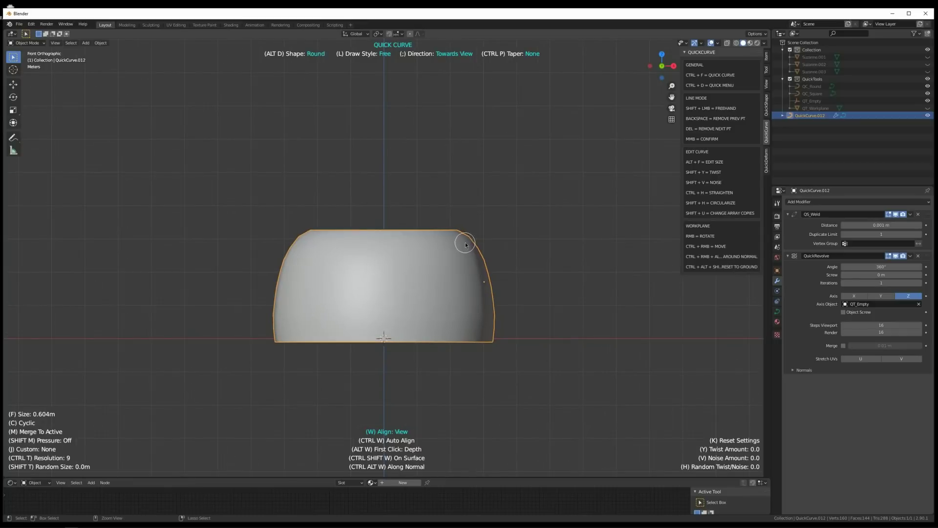
key(ctrl+d)
middle_drag(490, 245, 383, 325)
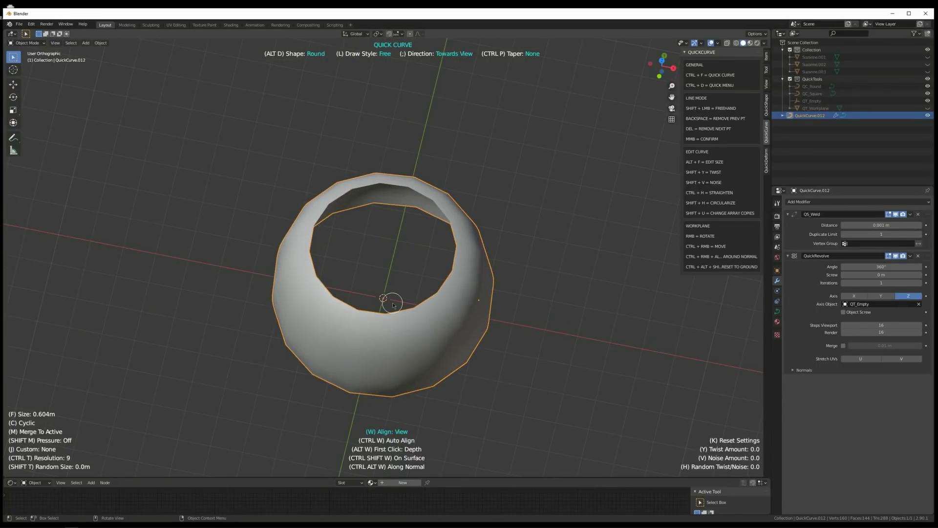
middle_drag(405, 275, 465, 264)
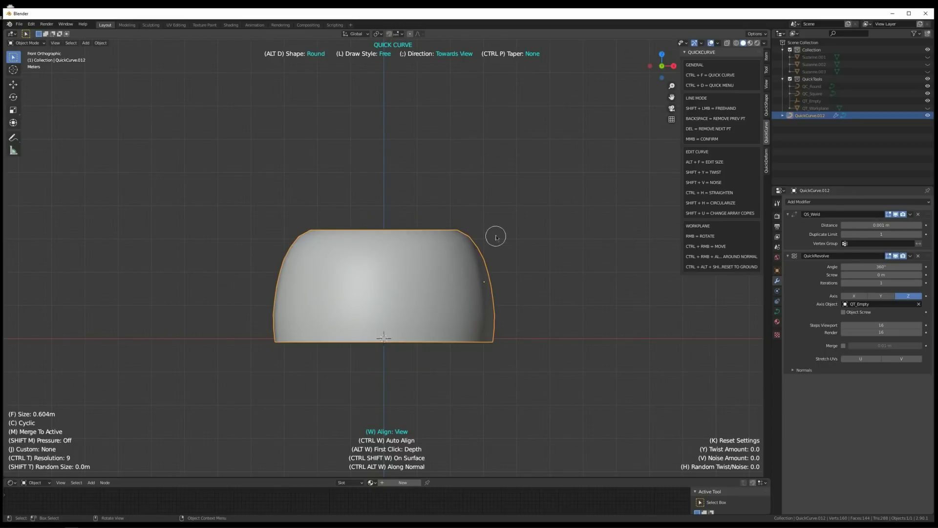
mouse_move(484, 232)
mouse_down()
mouse_move(441, 131)
mouse_move(434, 136)
mouse_move(394, 82)
mouse_up()
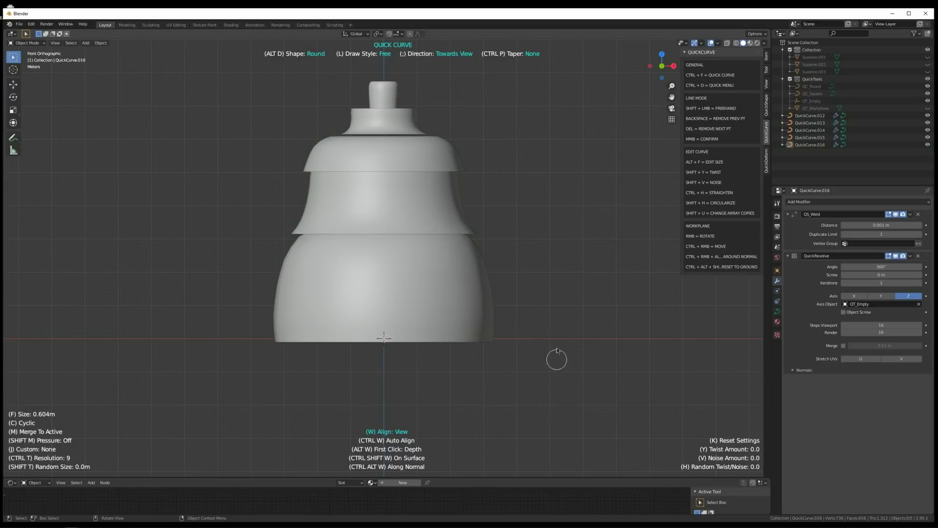
Delete the stray curve drawn beside the bell and, with the lowest bell piece active, draw a flared rim at its base
drag(585, 343, 596, 217)
key(Delete)
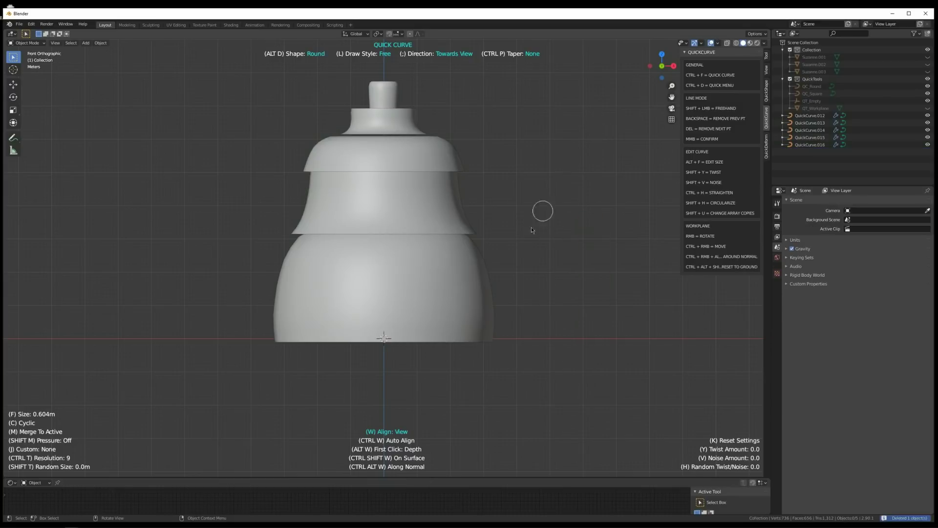
click(477, 309)
drag(496, 328, 541, 350)
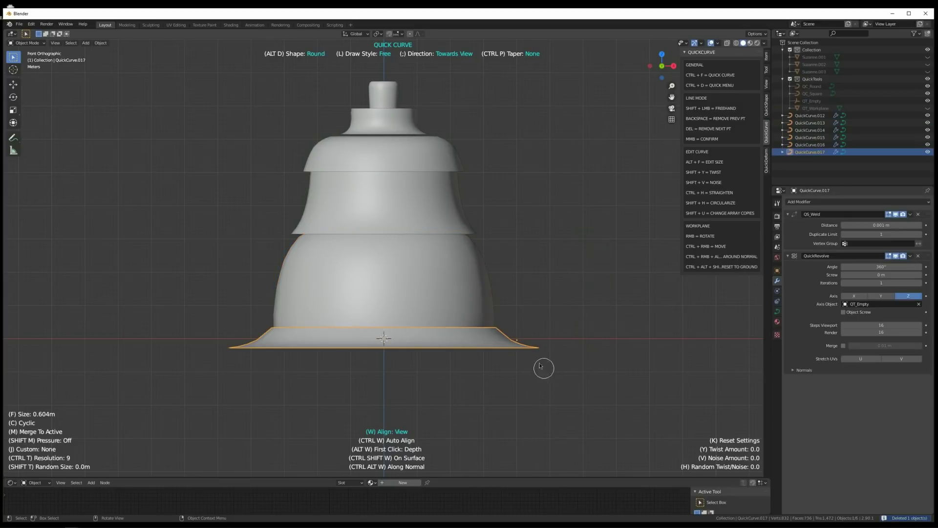
mouse_move(505, 249)
middle_down()
mouse_move(550, 282)
mouse_move(505, 249)
mouse_move(506, 259)
middle_up()
key(a)
key(a)
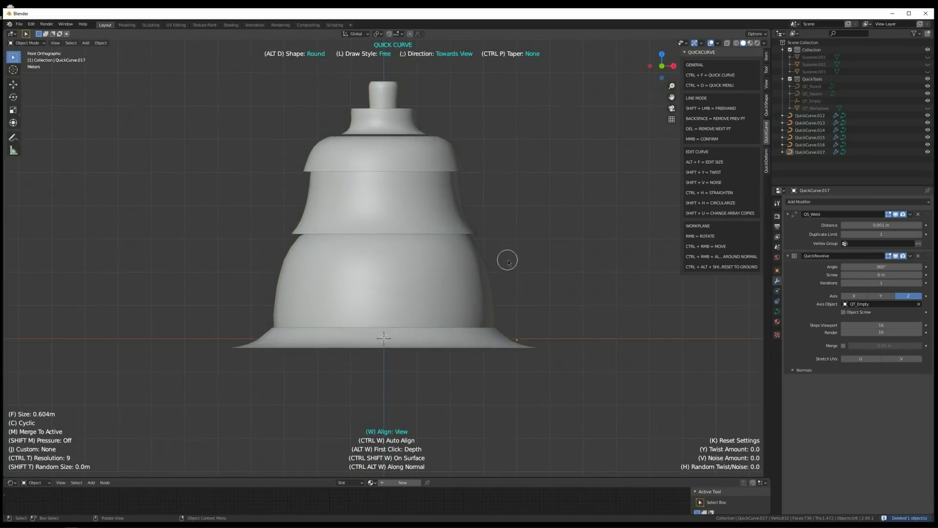
key(a)
key(Delete)
key(ctrl+z)
key(ctrl+z)
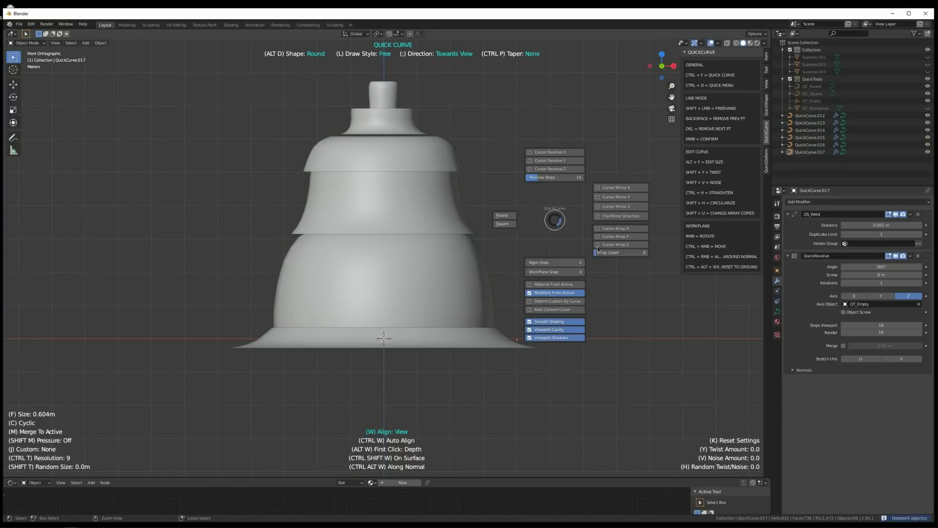
click(557, 221)
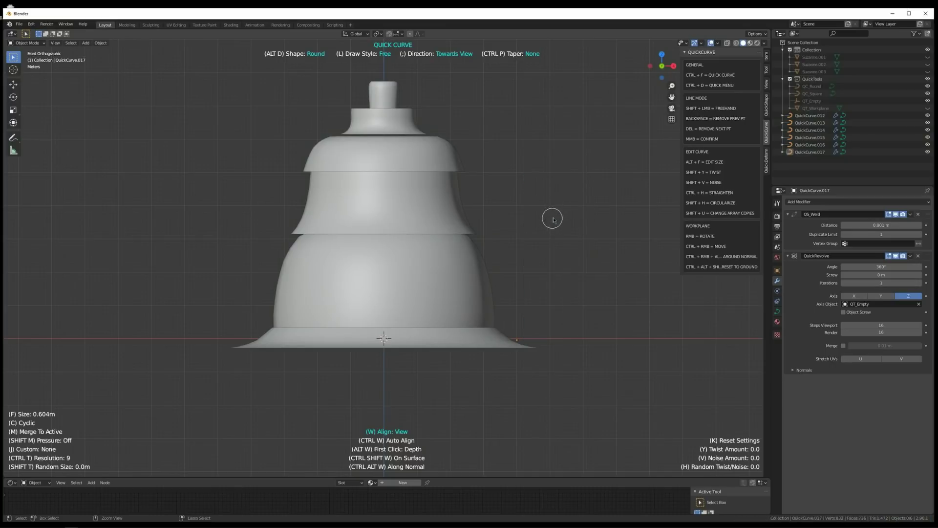
Place the 3D cursor to the upper right of the bell and draw a small bowl profile around it with Cursor Revolve Z
click(457, 278)
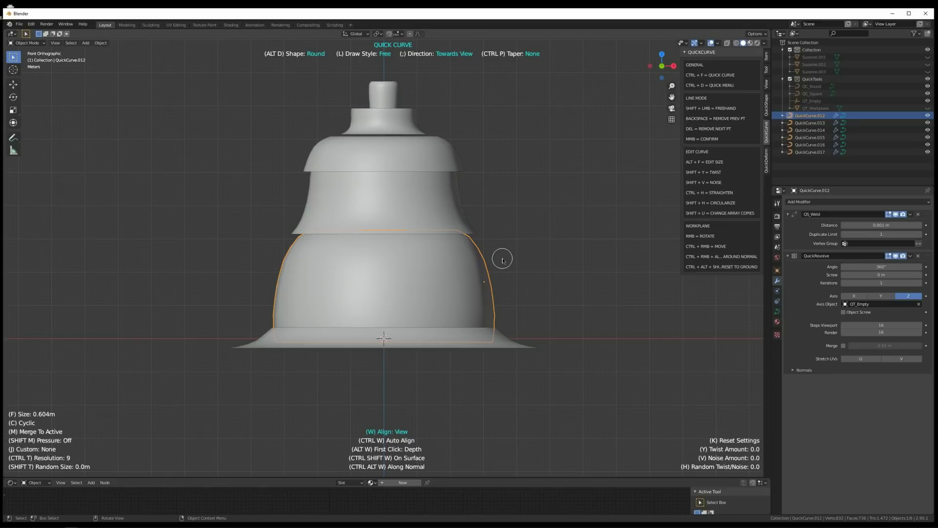
click(519, 264)
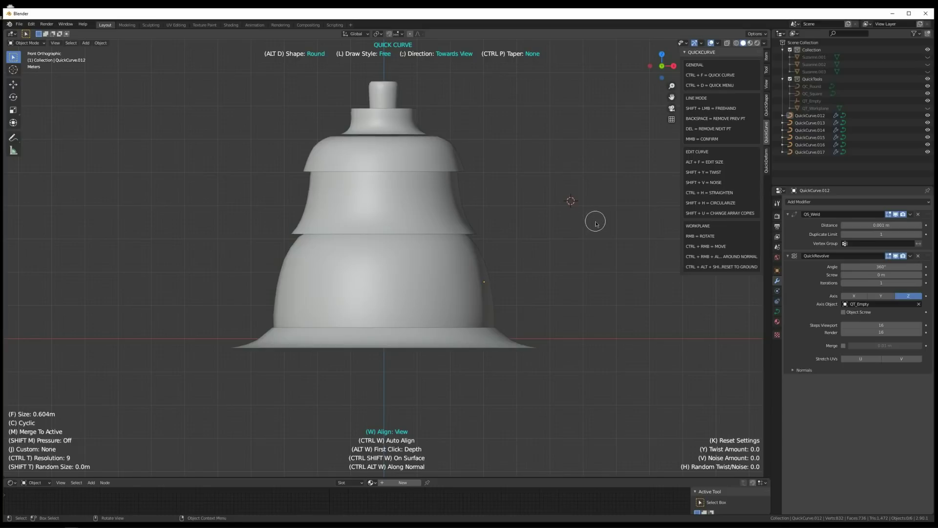
key(ctrl+d)
drag(606, 210, 614, 172)
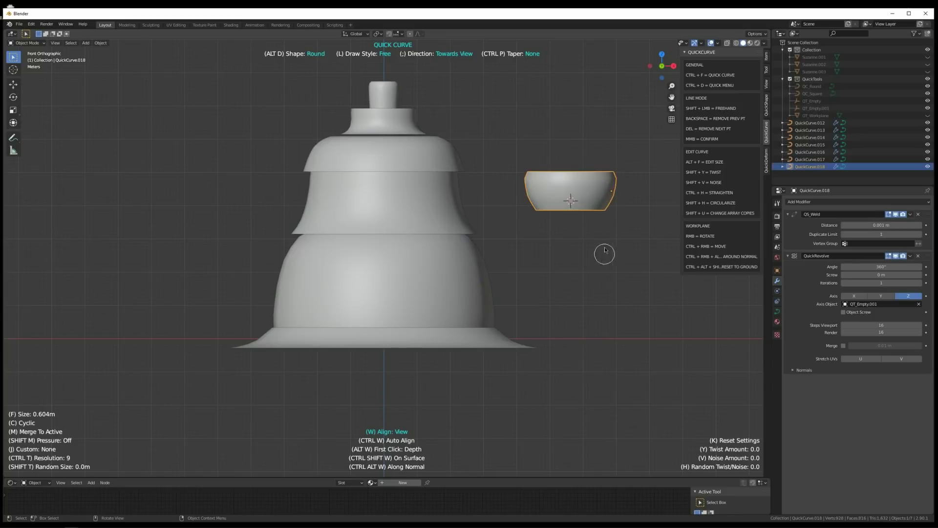
Draw a few plain curves below the small bowl with no revolved object active, and delete them
key(ctrl+d)
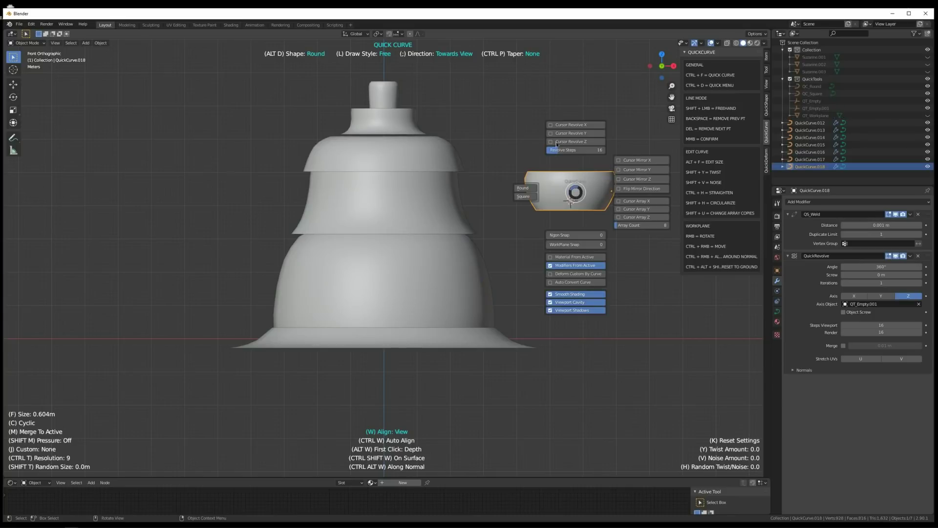
drag(619, 240, 624, 340)
key(Delete)
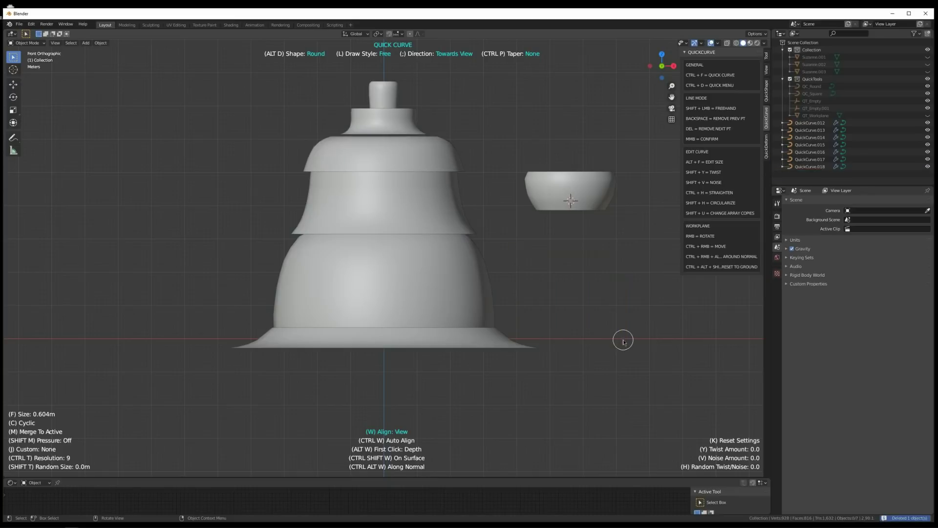
drag(629, 276, 628, 346)
drag(572, 352, 574, 447)
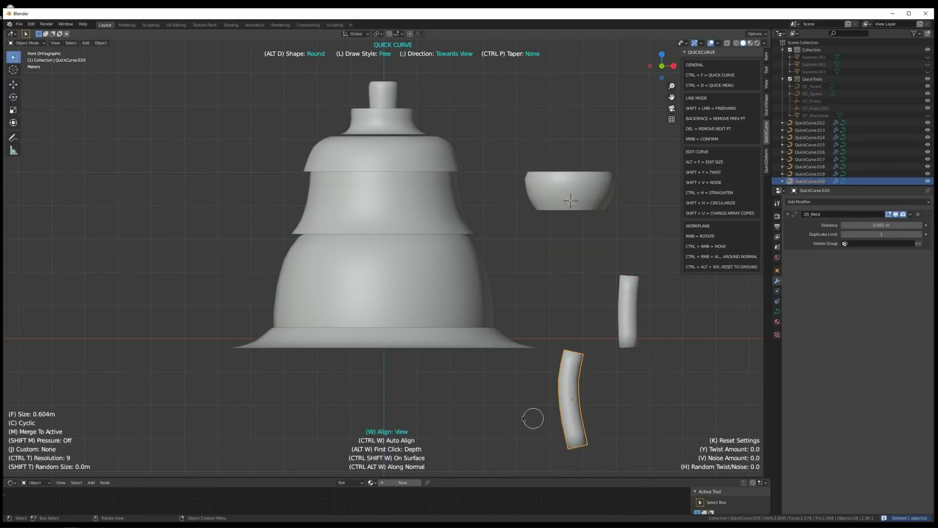
shift+click(625, 333)
key(Delete)
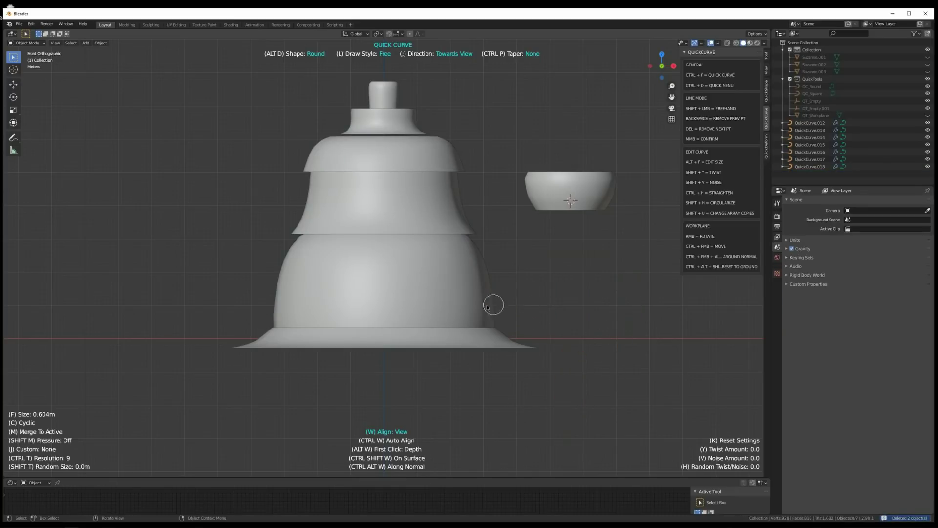
Draw a revolved band around the bell's lower body, and a rounded rim and flat base on the small bowl, each from its active object
click(495, 336)
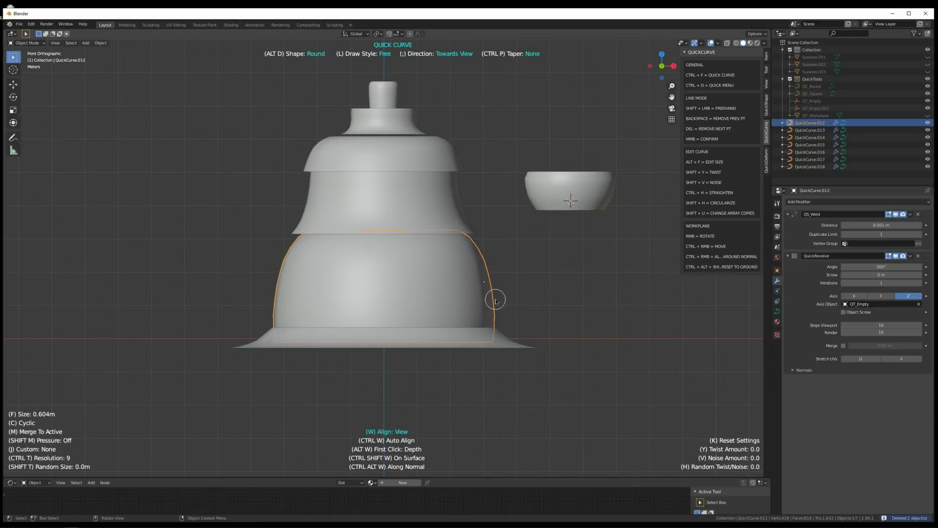
drag(495, 299, 504, 322)
click(617, 177)
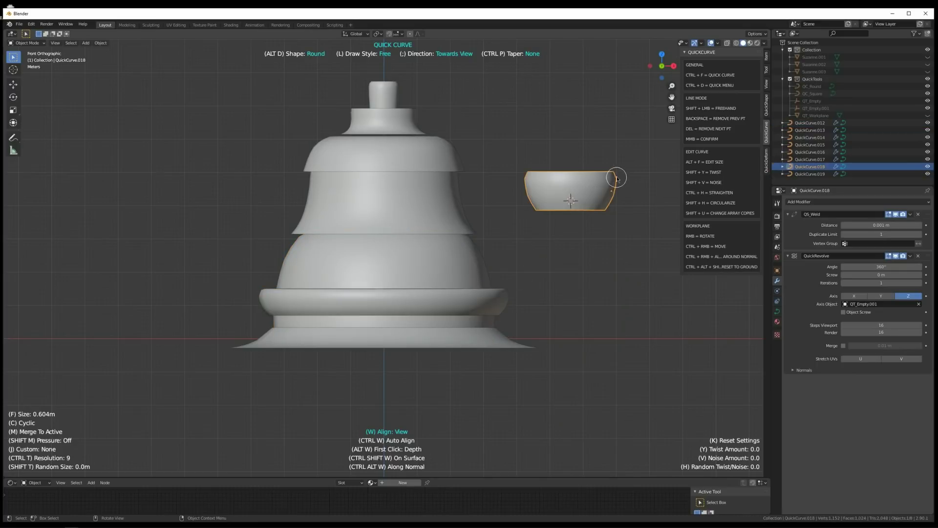
mouse_move(617, 178)
mouse_down()
mouse_move(628, 159)
mouse_move(617, 151)
mouse_up()
drag(605, 206, 629, 216)
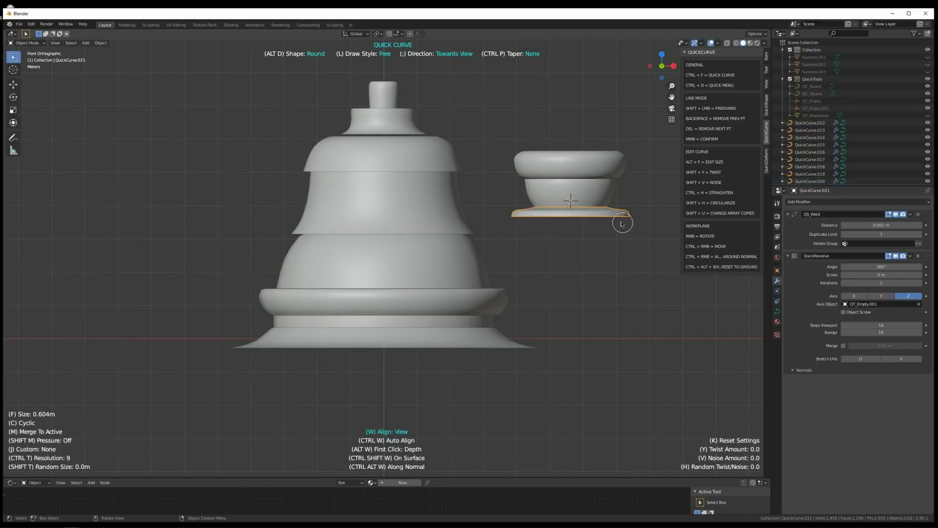
middle_drag(503, 260, 509, 268)
key(KP_1)
Delete all the revolved objects and reset the 3D cursor to the world origin
drag(649, 138, 332, 389)
key(Delete)
mouse_move(463, 55)
mouse_down()
mouse_move(321, 162)
mouse_move(404, 100)
mouse_up()
key(Escape)
key(Delete)
key(shift+c)
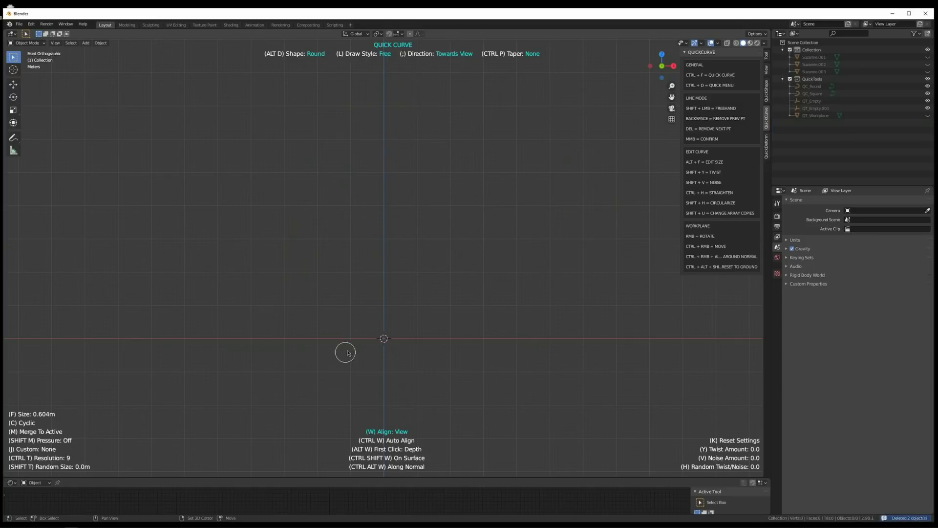
Enable Cursor Mirror X and draw several curves to the right of the origin that inherit the mirror across it
key(ctrl+d)
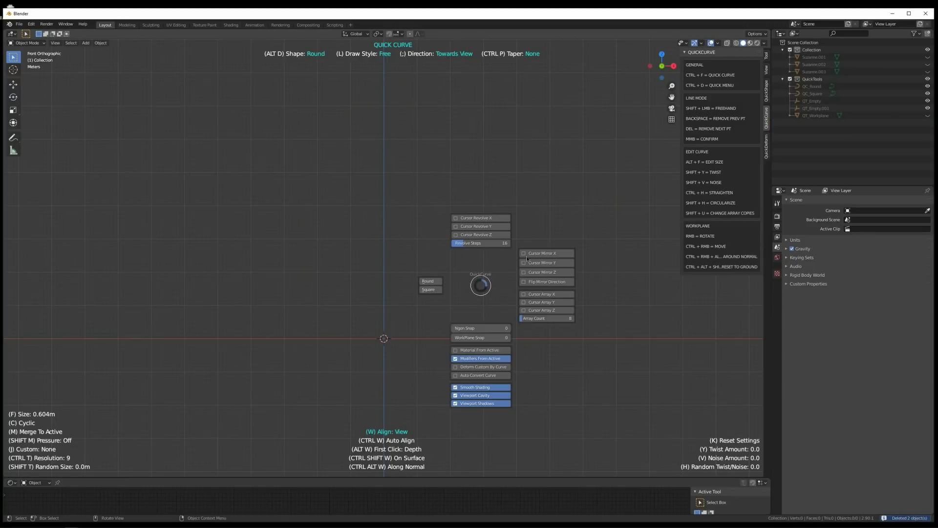
click(522, 254)
mouse_move(500, 356)
mouse_down()
mouse_move(531, 252)
mouse_move(566, 202)
mouse_up()
mouse_move(562, 258)
mouse_down()
mouse_move(620, 247)
mouse_move(563, 362)
mouse_up()
drag(542, 336, 556, 391)
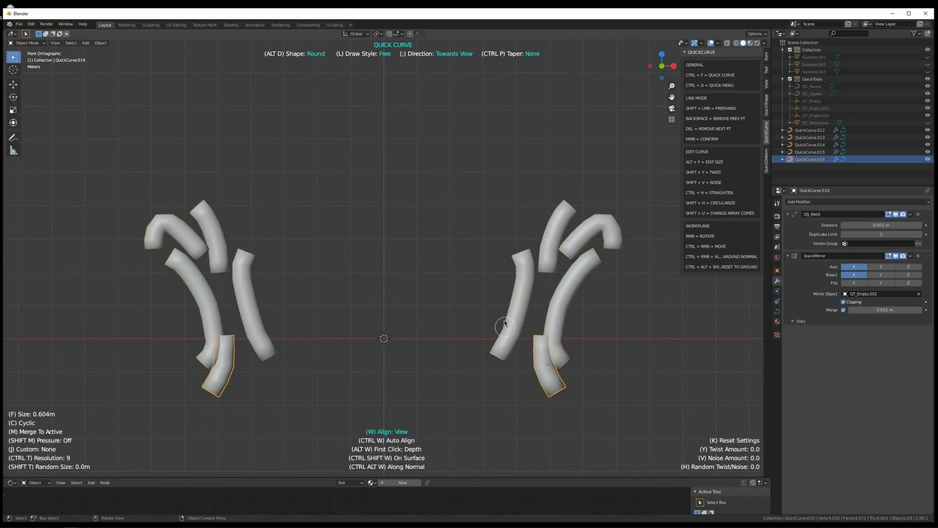
drag(483, 318, 481, 230)
Place the 3D cursor above the right-hand curves, enable Cursor Mirror X and draw a cluster of curves mirrored around it
key(alt+a)
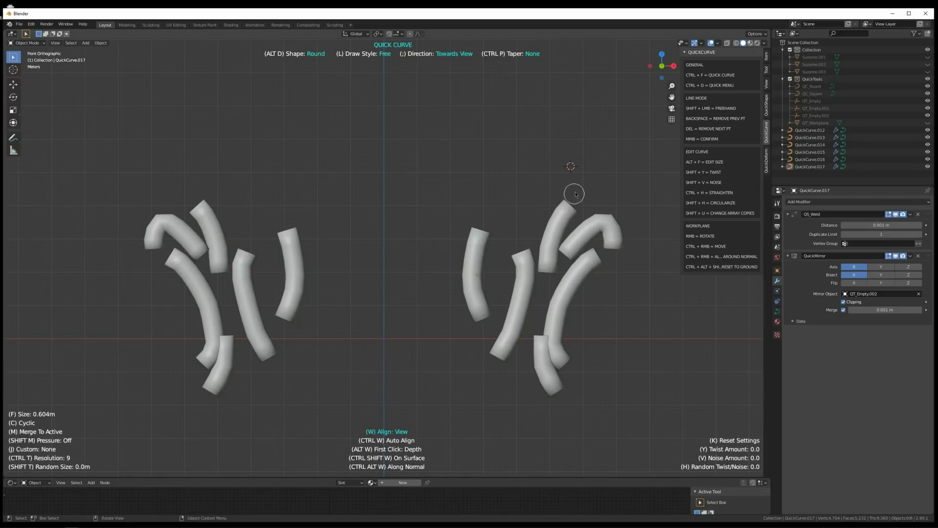
key(ctrl+d)
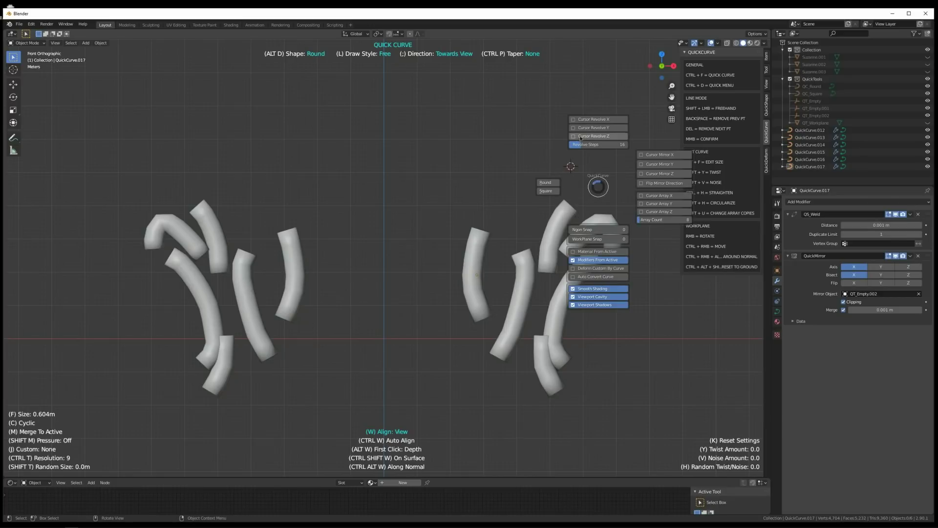
click(644, 157)
mouse_move(586, 176)
mouse_down()
mouse_move(617, 137)
mouse_move(636, 165)
mouse_up()
mouse_move(631, 149)
mouse_down()
mouse_move(640, 137)
mouse_move(608, 111)
mouse_up()
mouse_move(586, 133)
mouse_down()
mouse_move(609, 95)
mouse_move(574, 161)
mouse_move(584, 184)
mouse_up()
drag(594, 189, 610, 192)
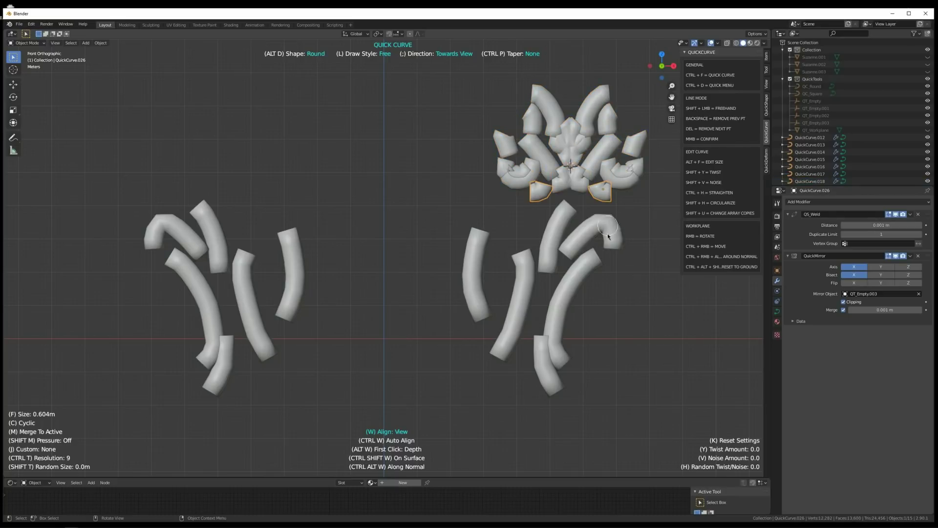
Select the innermost curve of the first mirrored group and draw more curves towards the origin that inherit its mirror
click(471, 297)
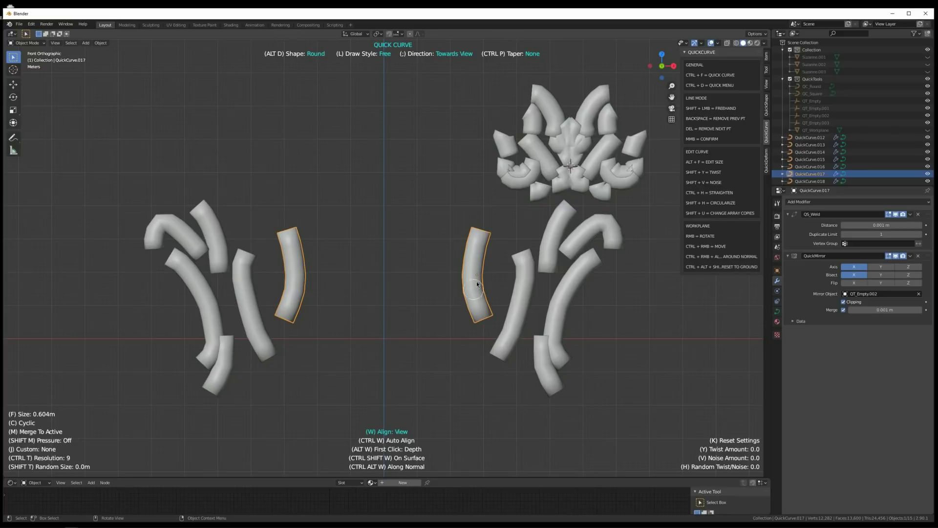
drag(479, 288, 433, 339)
mouse_move(483, 319)
mouse_down()
mouse_move(471, 355)
mouse_move(418, 350)
mouse_move(446, 344)
mouse_up()
drag(451, 340, 405, 341)
drag(427, 277, 439, 309)
drag(462, 317, 459, 254)
Delete all the mirrored curves and reset the 3D cursor to the world origin
key(a)
key(Delete)
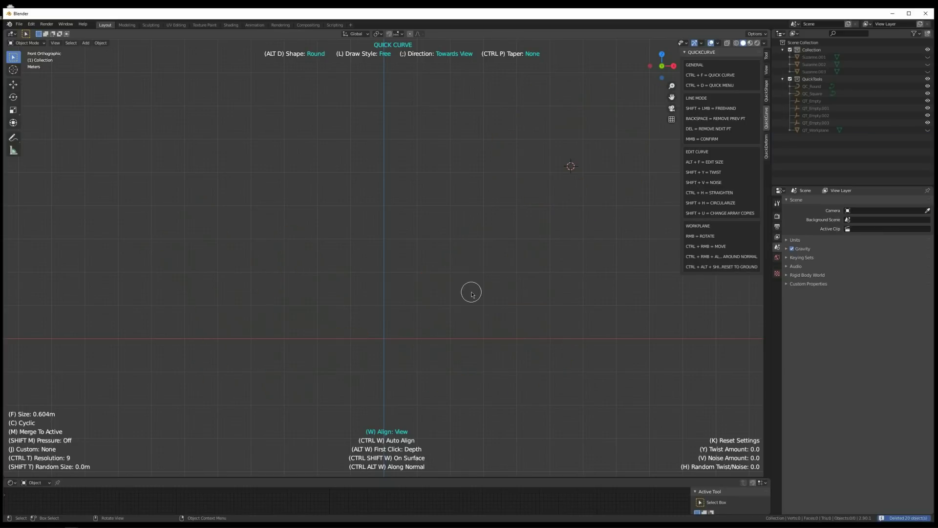
key(shift+c)
Try to draw a curve to the right of the origin with Cursor Mirror X
key(ctrl+d)
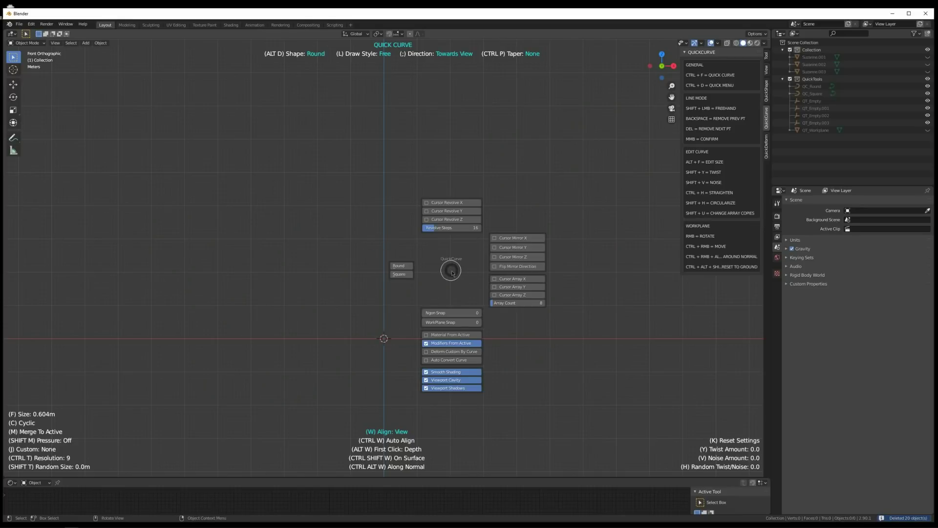
click(494, 238)
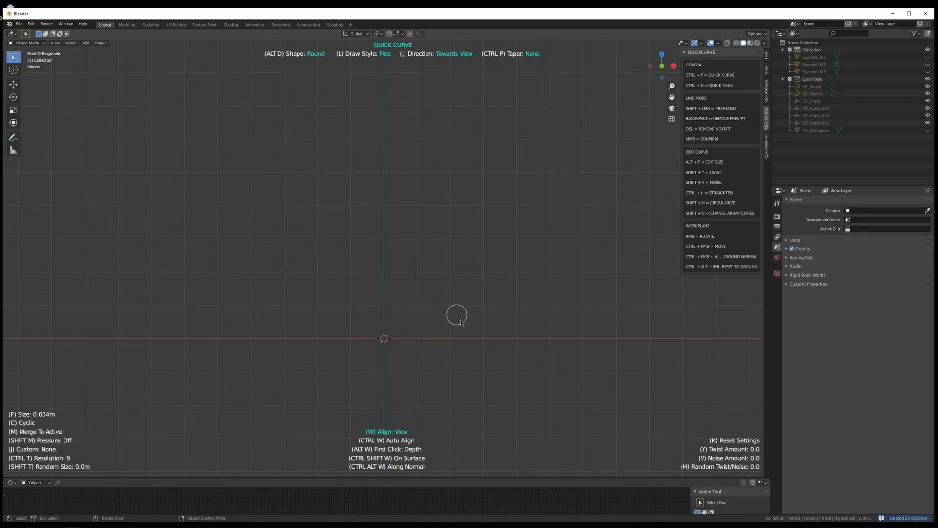
drag(443, 371, 482, 267)
key(ctrl+z)
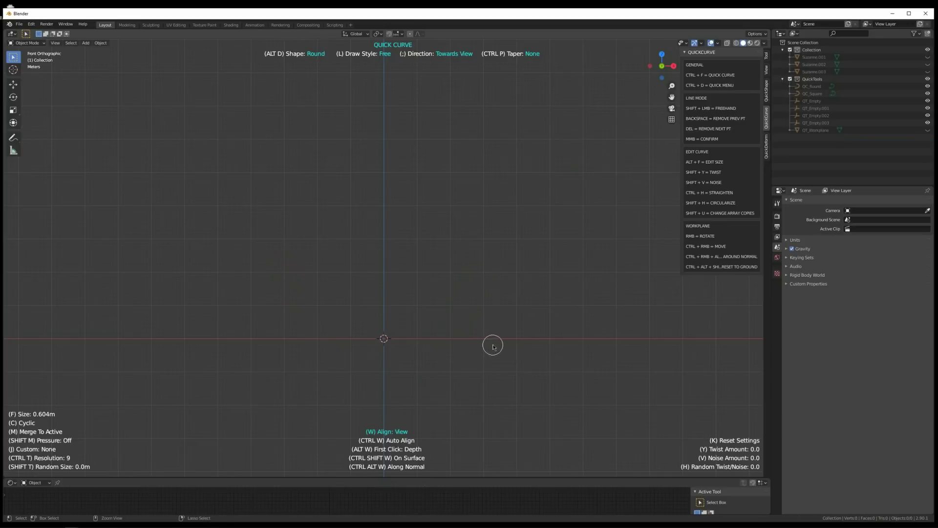
Draw two plain curves slanting up and to the right beside the origin in front view
drag(462, 350, 548, 189)
drag(499, 335, 557, 249)
key(ctrl+z)
key(ctrl+z)
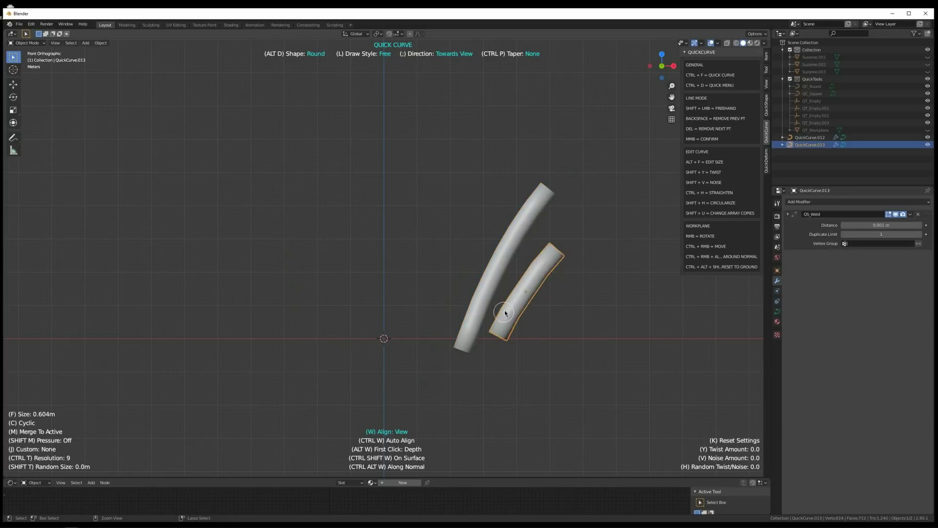
Delete the two plain curves and draw several curves above and to the right of the origin with Cursor Mirror X
key(ctrl+d)
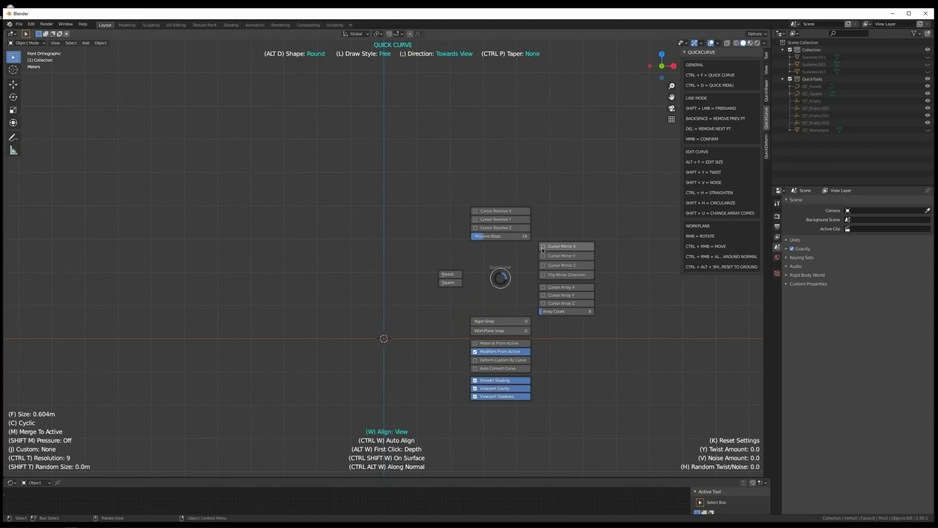
click(546, 248)
mouse_move(491, 332)
mouse_down()
mouse_move(540, 258)
mouse_move(499, 281)
mouse_move(511, 220)
mouse_up()
drag(522, 259, 514, 193)
drag(516, 217, 489, 172)
mouse_move(513, 174)
mouse_down()
mouse_move(573, 148)
mouse_move(557, 222)
mouse_up()
Delete all the curves and draw a short vertical curve far to the right of the origin with Cursor Mirror X
key(a)
key(Delete)
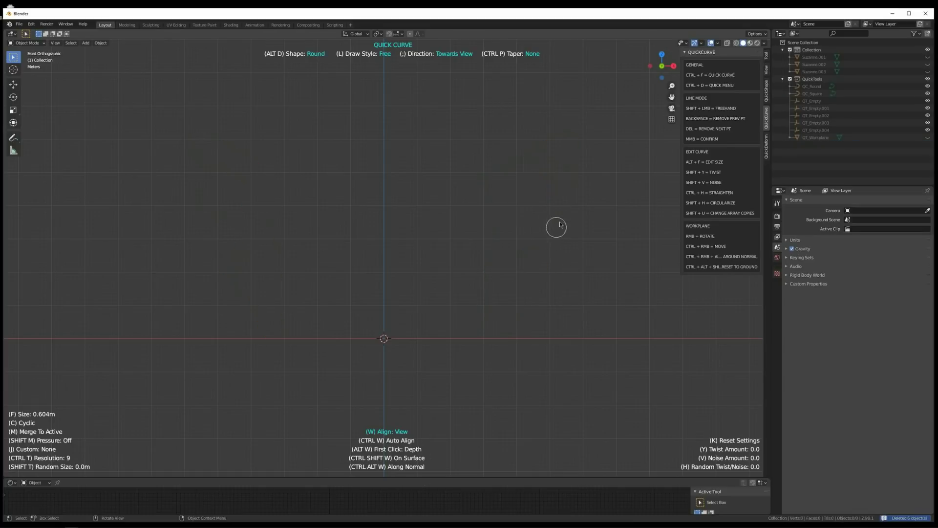
key(ctrl+d)
drag(612, 179, 612, 142)
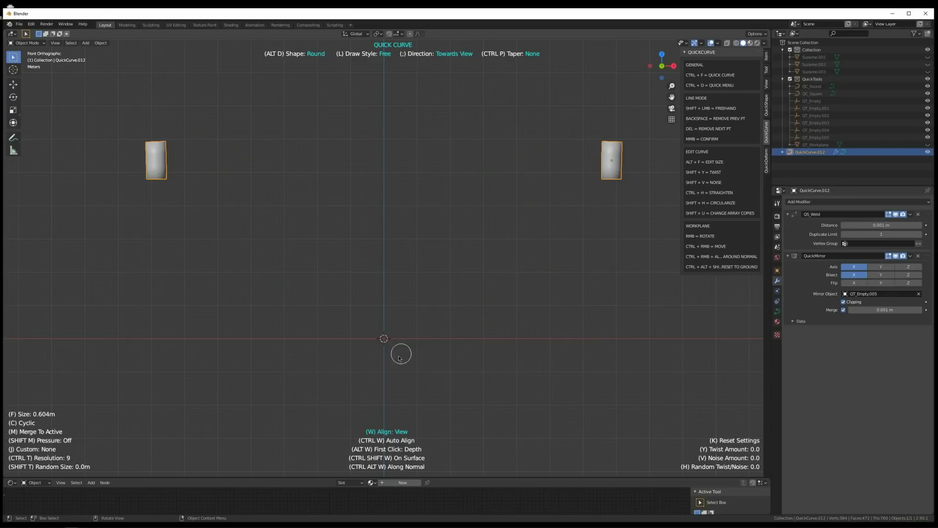
Draw a series of curves beside the origin that inherit the short curve's mirror, and delete all the curves
drag(406, 351, 419, 283)
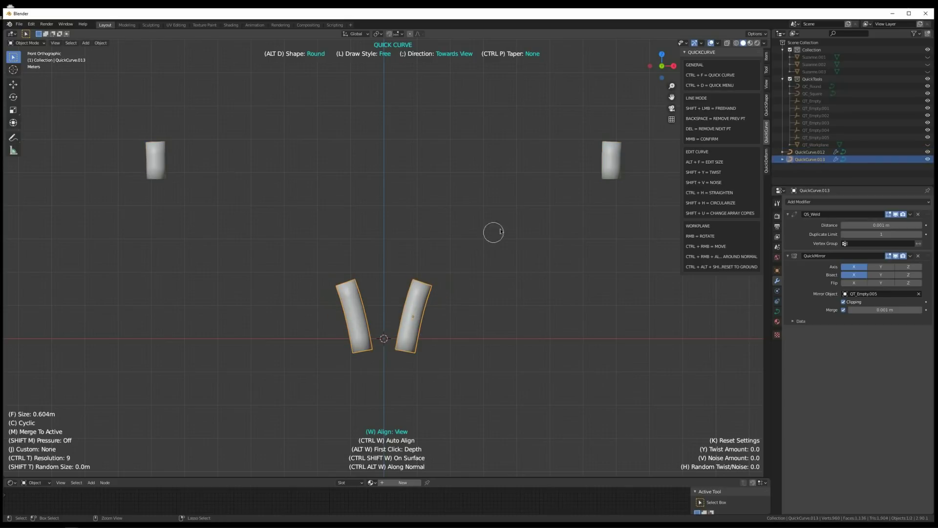
key(ctrl+z)
mouse_move(400, 344)
mouse_down()
mouse_move(418, 289)
mouse_move(446, 308)
mouse_up()
mouse_move(433, 335)
mouse_down()
mouse_move(464, 320)
mouse_move(459, 336)
mouse_up()
mouse_move(477, 337)
mouse_down()
mouse_move(492, 338)
mouse_move(450, 322)
mouse_up()
mouse_move(424, 302)
mouse_down()
mouse_move(432, 264)
mouse_move(422, 220)
mouse_up()
drag(425, 289, 442, 274)
drag(452, 310, 488, 301)
drag(493, 326, 542, 321)
drag(538, 323, 563, 337)
drag(542, 353, 562, 377)
key(a)
key(Delete)
Try to draw a curve on each side of the origin with Cursor Mirror X, and undo both strokes
key(ctrl+d)
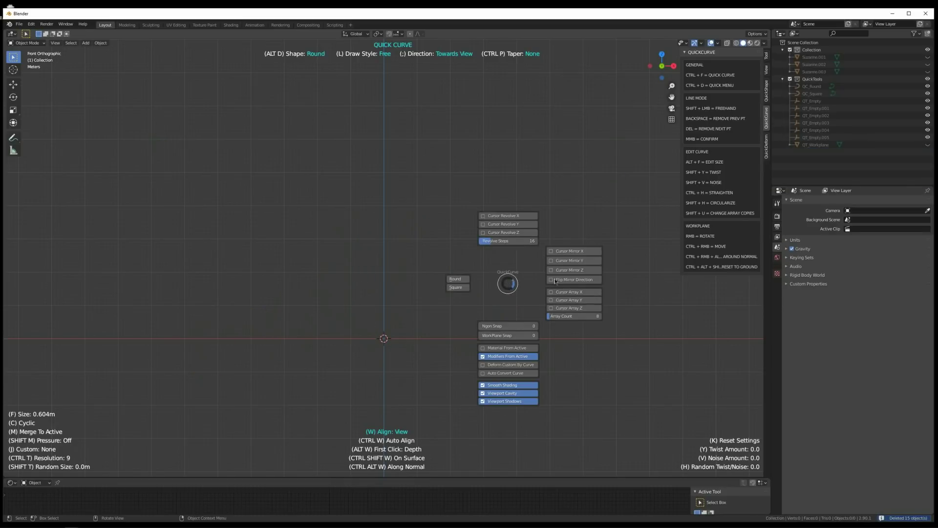
click(555, 251)
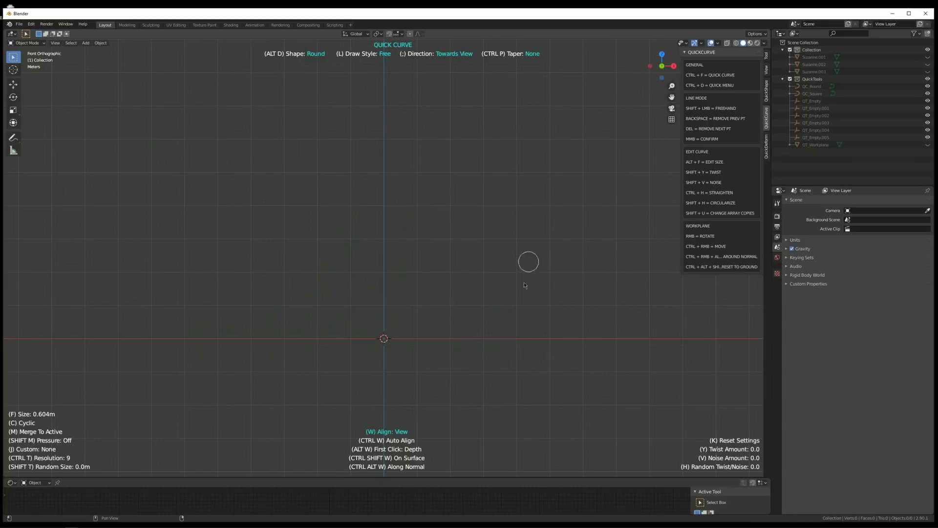
drag(513, 336, 522, 239)
key(ctrl+z)
drag(262, 314, 248, 198)
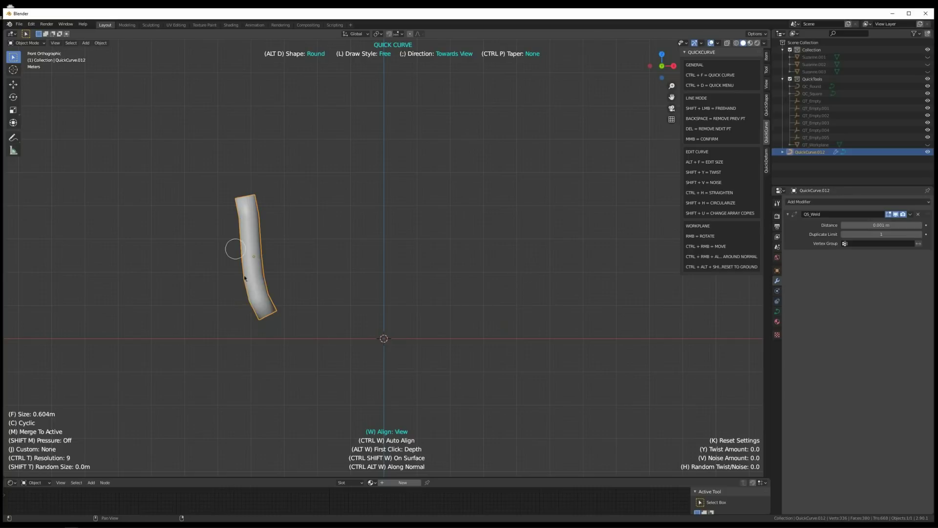
key(ctrl+z)
Draw a curve to the left of the origin with Cursor Mirror X and move it across to the right side
key(ctrl+d)
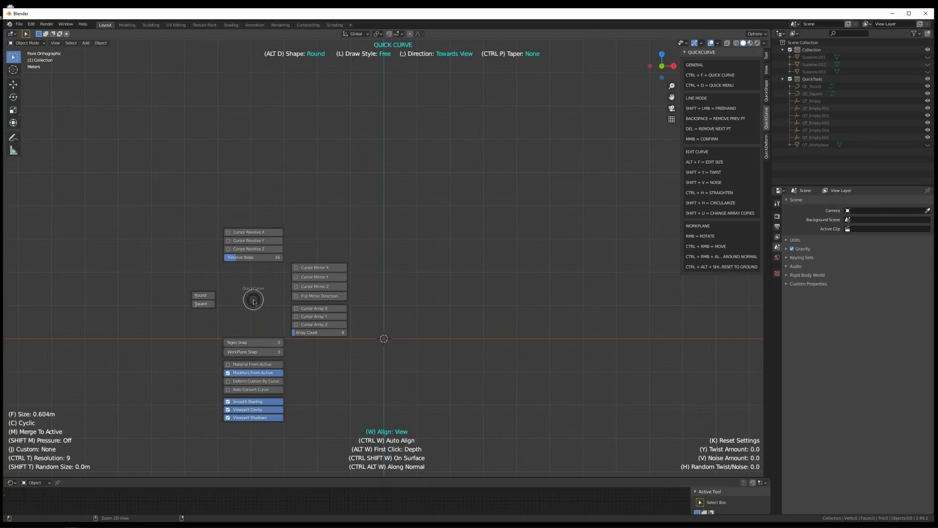
click(299, 268)
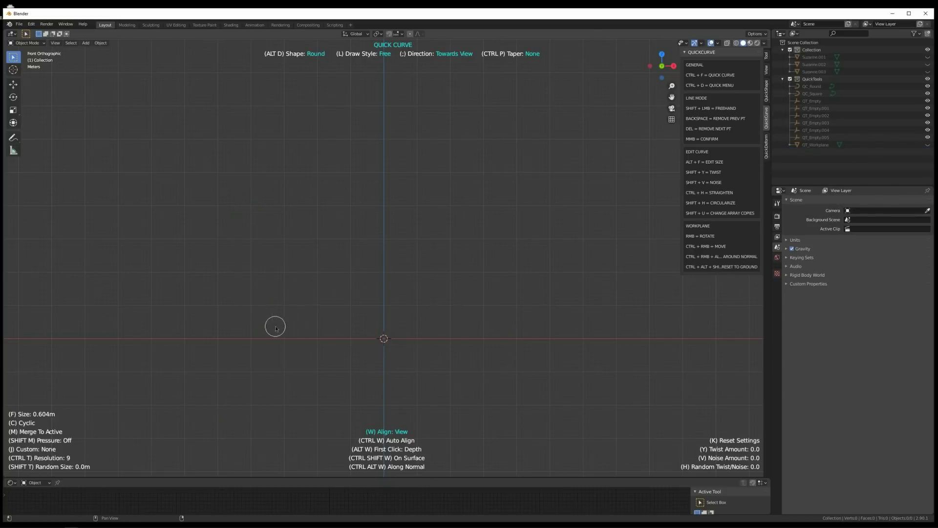
drag(276, 327, 252, 238)
key(g)
click(500, 246)
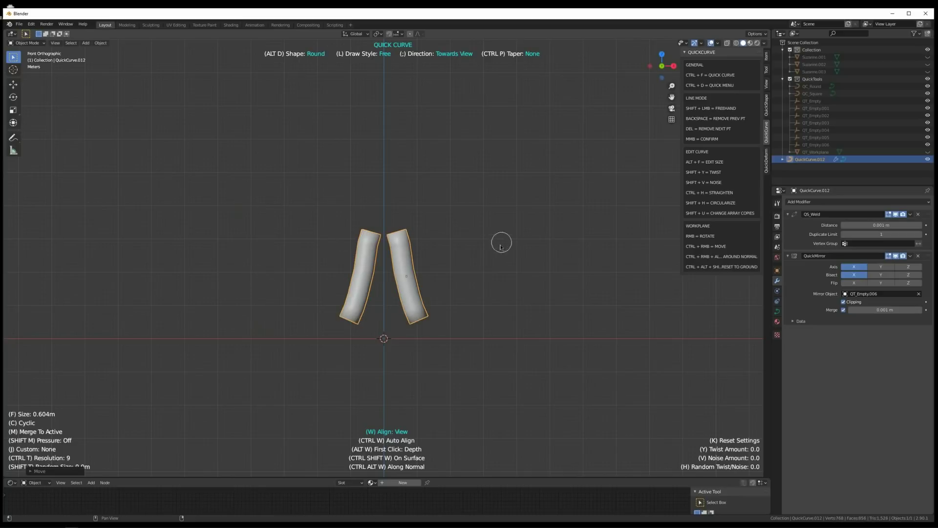
Move the mirrored curve back to the left side of the origin and delete it
key(g)
click(310, 297)
key(Delete)
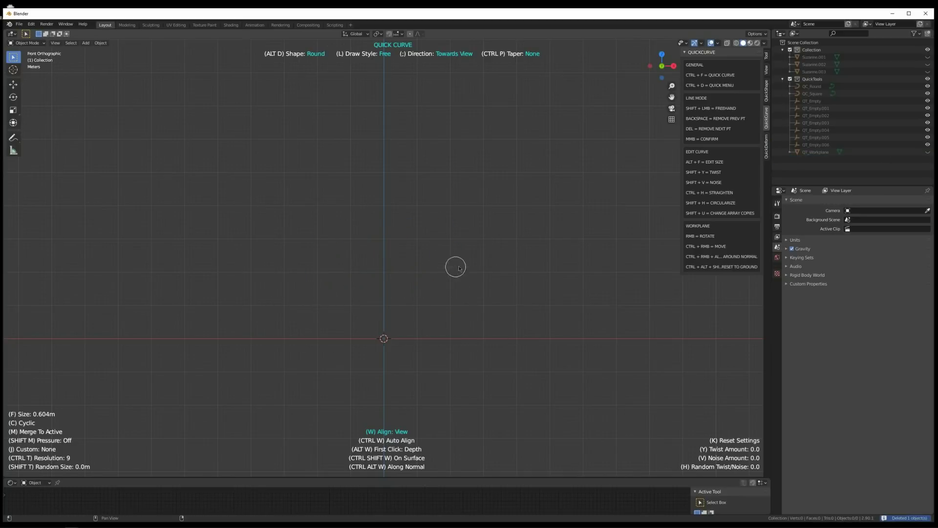
Enable Flip Mirror Direction with Cursor Mirror X and draw several curves to the left of the origin
key(ctrl+d)
click(490, 248)
key(ctrl+d)
click(536, 208)
key(ctrl+d)
mouse_move(265, 308)
mouse_down()
mouse_move(242, 211)
mouse_move(276, 217)
mouse_up()
drag(300, 299, 297, 238)
mouse_move(222, 308)
mouse_down()
mouse_move(182, 257)
mouse_move(201, 254)
mouse_up()
Delete all the mirrored curves and turn off Flip Mirror Direction
key(a)
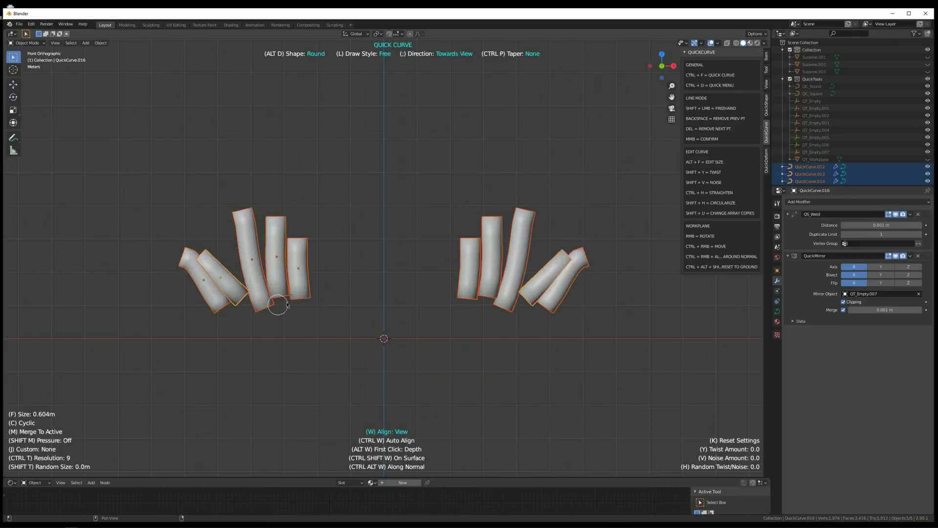
key(Delete)
key(ctrl+d)
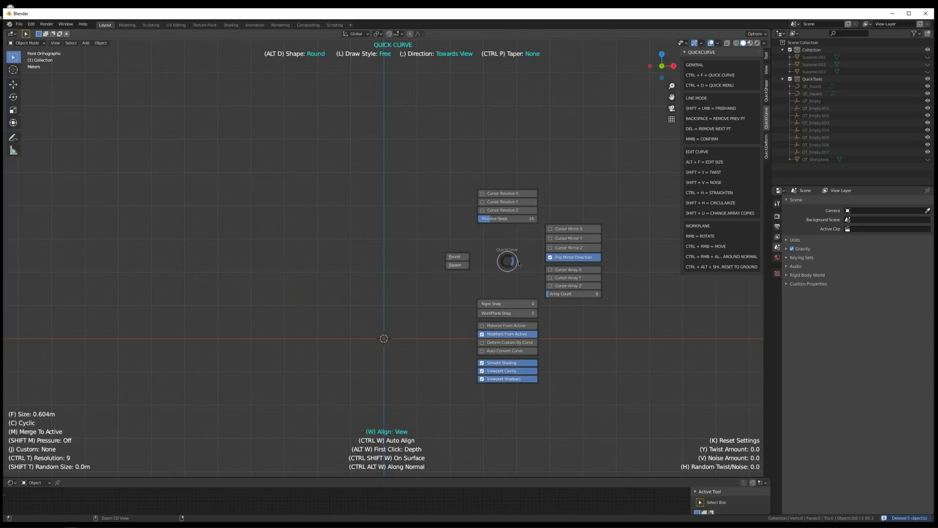
click(551, 258)
Draw several curves in top view that repeat 8 times around the 3D cursor using a cursor array
key(ctrl+d)
click(557, 292)
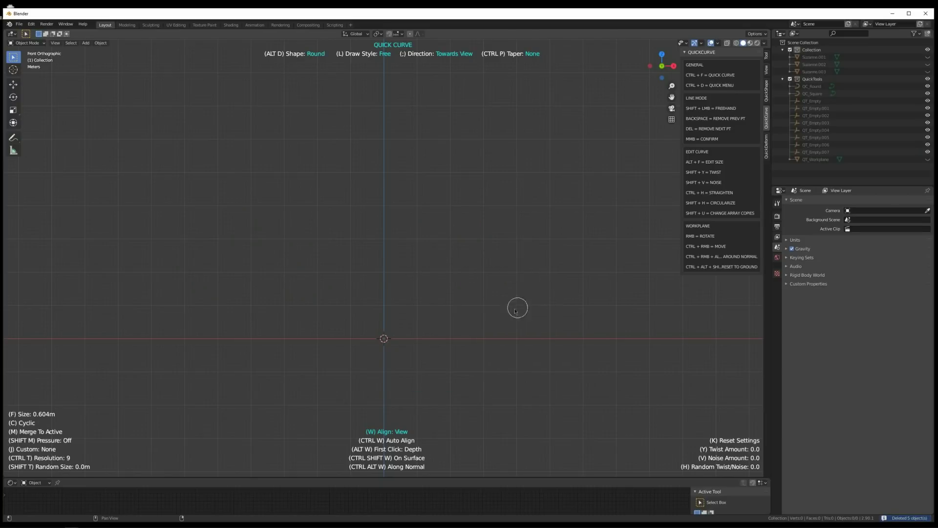
key(ctrl+d)
right_click(506, 307)
middle_drag(485, 322, 485, 403)
mouse_move(440, 321)
mouse_down()
mouse_move(499, 361)
mouse_move(545, 311)
mouse_up()
mouse_move(511, 362)
mouse_down()
mouse_move(532, 358)
mouse_move(559, 381)
mouse_up()
drag(554, 341, 571, 398)
mouse_move(440, 244)
mouse_down()
mouse_move(387, 296)
mouse_move(414, 235)
mouse_move(450, 281)
mouse_up()
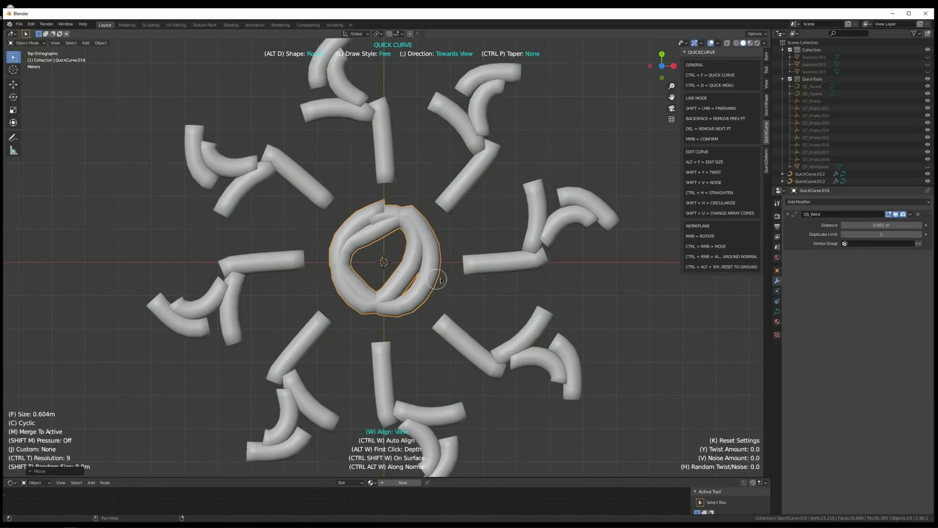
Pick an arrayed curve right of the centre, draw more curves outward that inherit its array, and select everything
click(532, 265)
drag(549, 255, 572, 313)
mouse_move(581, 307)
mouse_down()
mouse_move(618, 302)
mouse_move(615, 243)
mouse_move(650, 262)
mouse_up()
mouse_move(656, 250)
mouse_down()
mouse_move(646, 287)
mouse_move(635, 262)
mouse_up()
drag(646, 289, 591, 306)
ctrl+middle_drag(499, 308, 475, 366)
key(a)
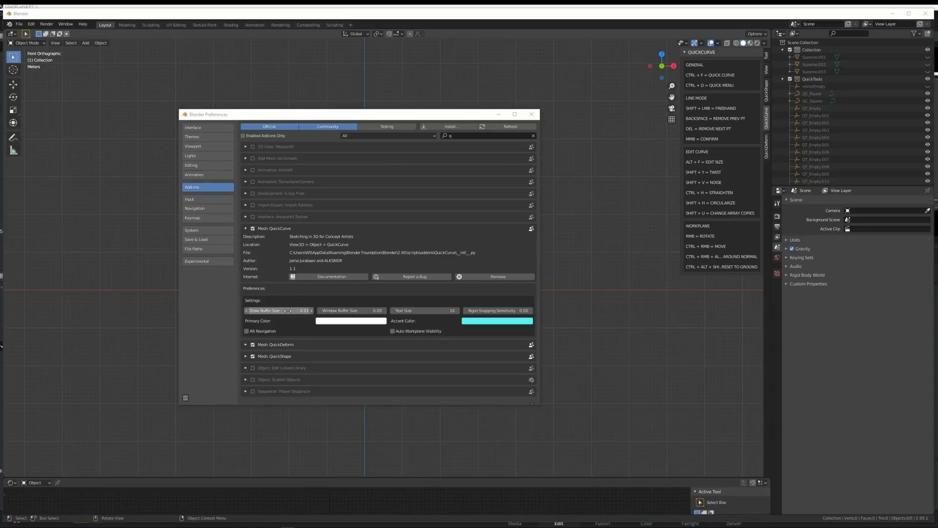
Open the Draw Buffer Size value for editing in the QuickCurve add-on preferences
click(253, 310)
key(Return)
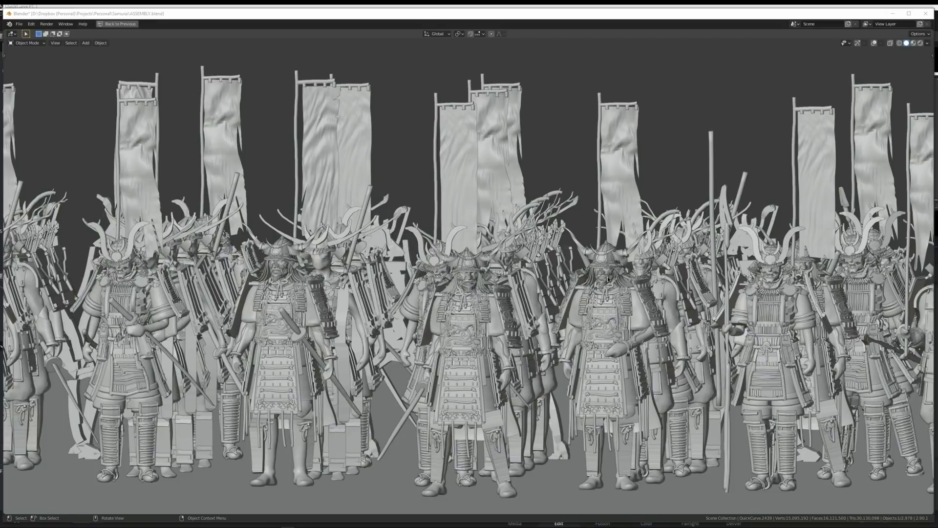
Preview the samurai army scene in Rendered viewport shading
mouse_move(557, 335)
middle_down()
mouse_move(548, 367)
mouse_move(561, 328)
middle_up()
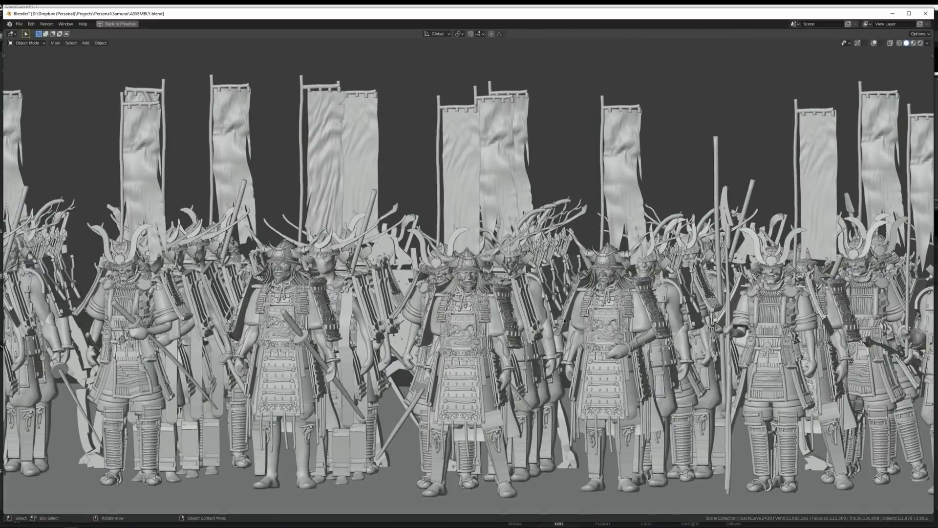
key(z)
click(563, 262)
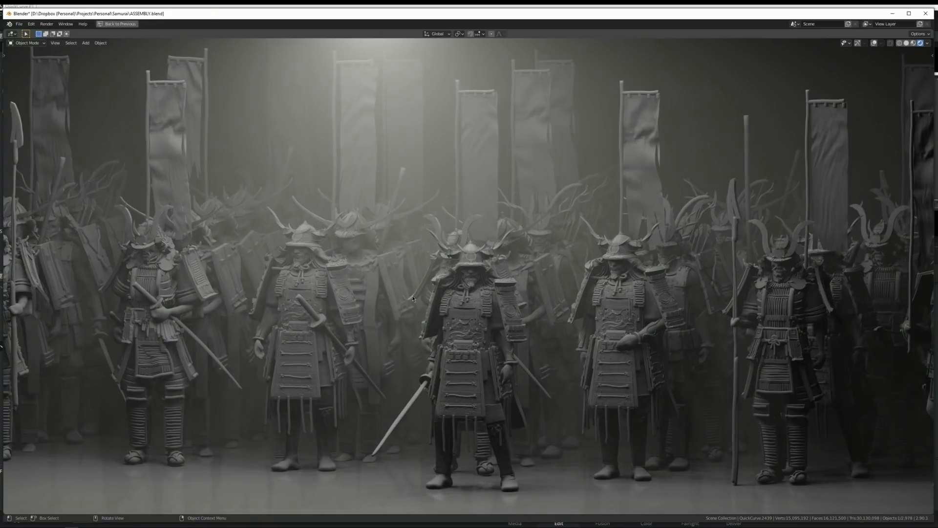
middle_drag(412, 296, 527, 262)
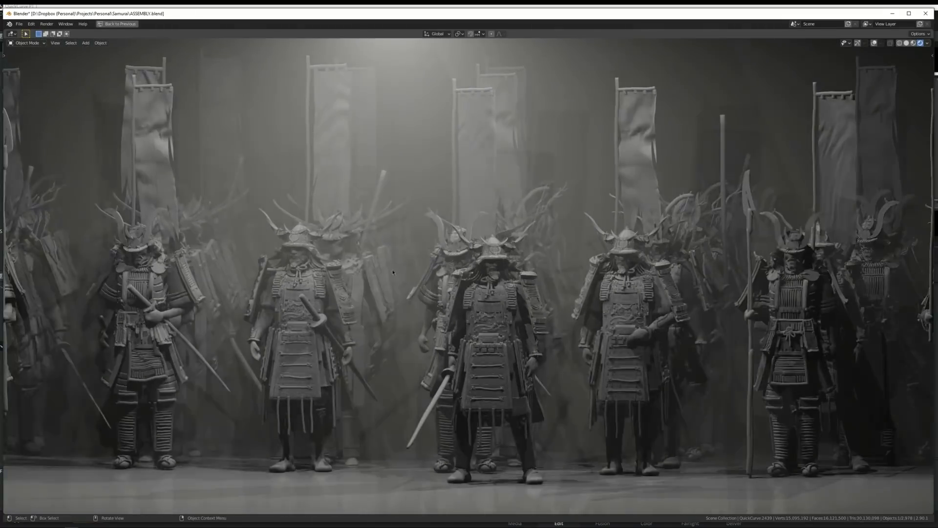
middle_drag(393, 273, 406, 252)
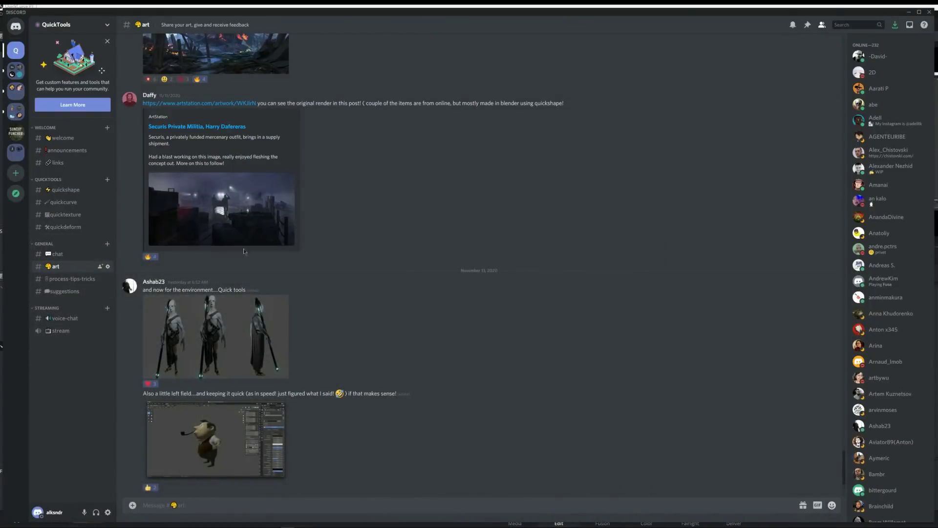
Switch to Discord and look through the artworks shared in the QuickTools server's art channel
scroll(344, 351, up, 5)
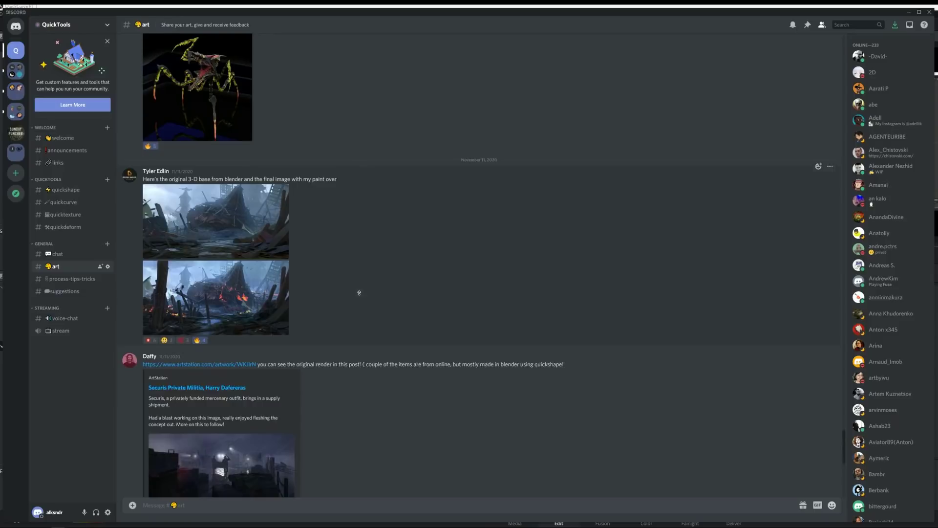
scroll(359, 293, up, 1)
scroll(375, 358, down, 3)
scroll(375, 327, up, 4)
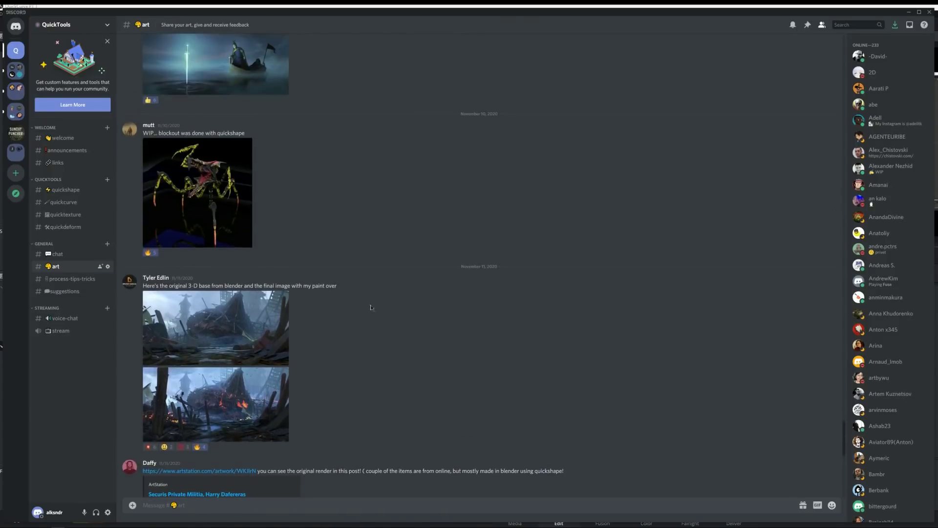
scroll(387, 296, up, 3)
scroll(382, 264, up, 5)
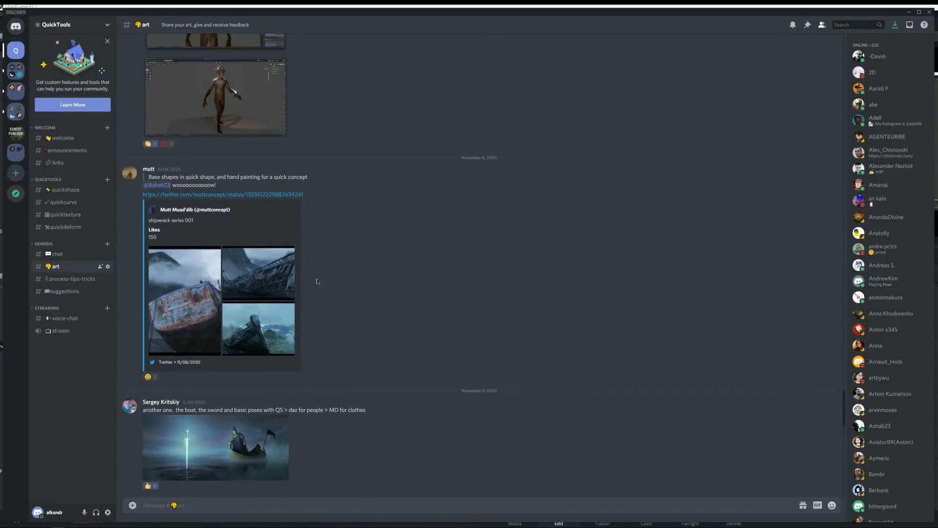
scroll(381, 254, up, 15)
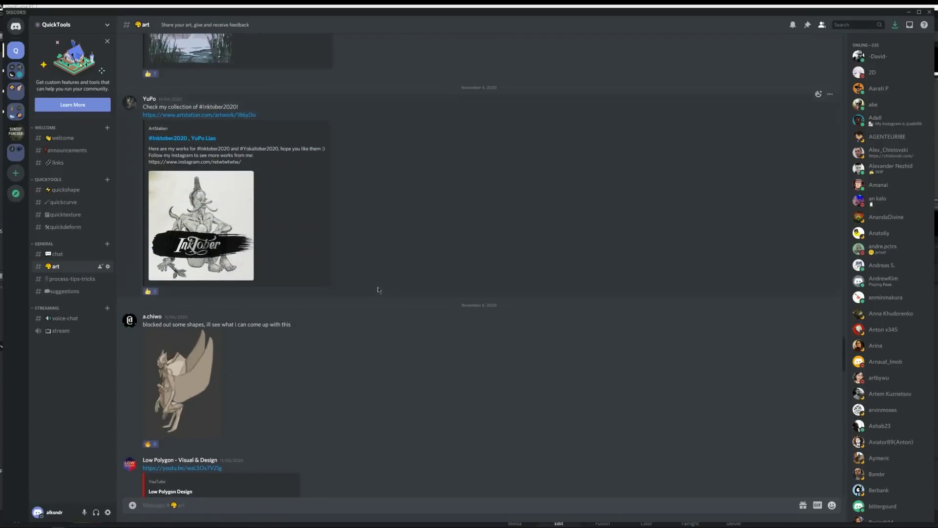
scroll(381, 289, up, 10)
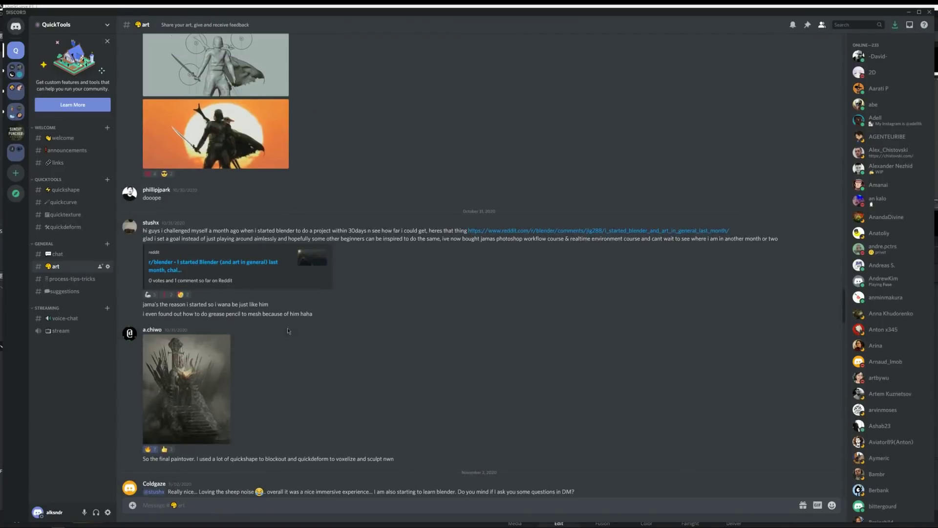
scroll(281, 342, up, 5)
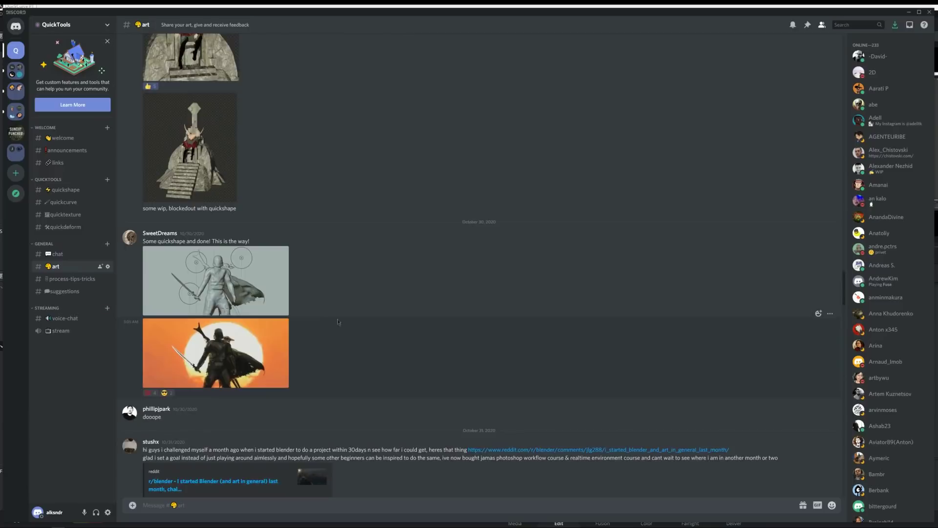
scroll(338, 321, up, 15)
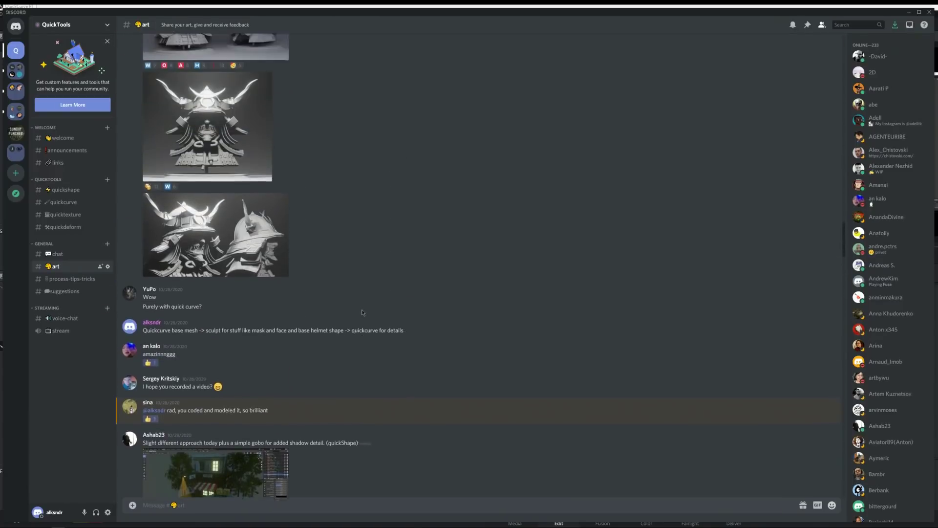
scroll(362, 312, up, 15)
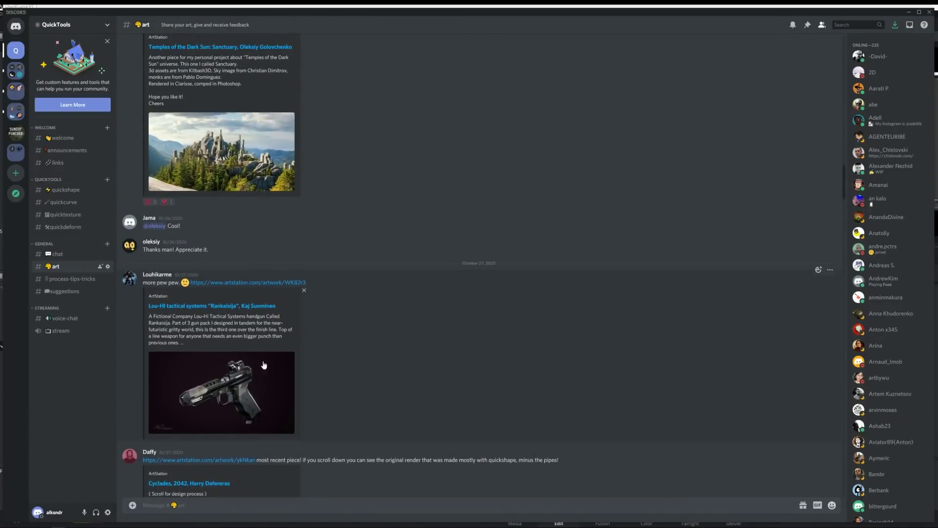
scroll(264, 365, up, 4)
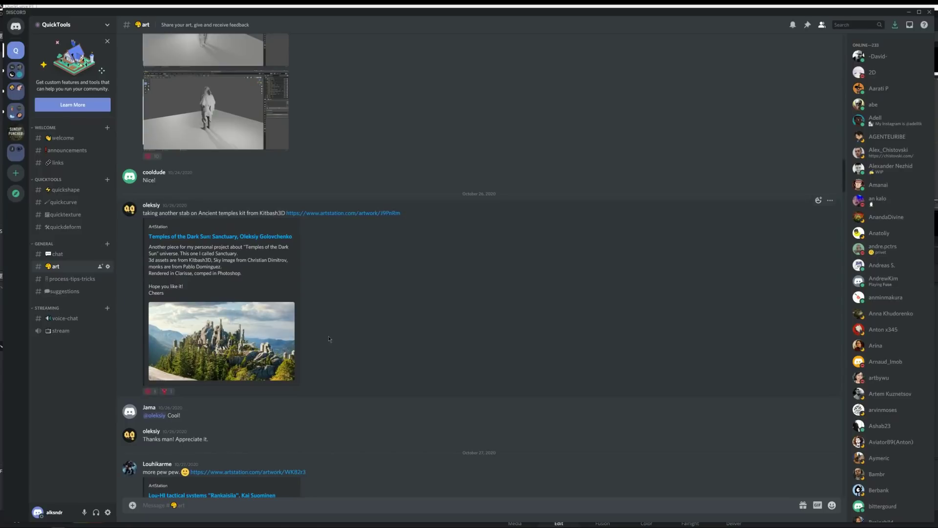
scroll(342, 326, up, 8)
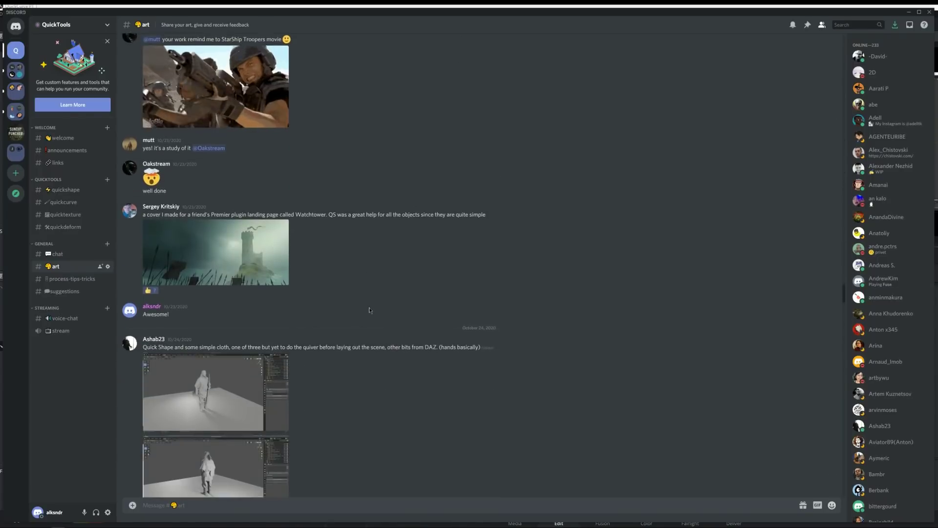
scroll(371, 310, up, 5)
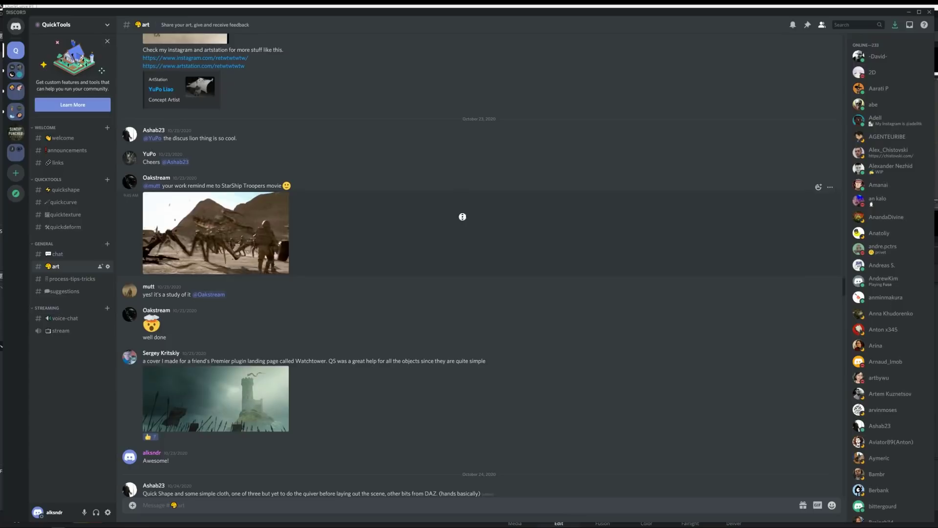
scroll(459, 245, down, 15)
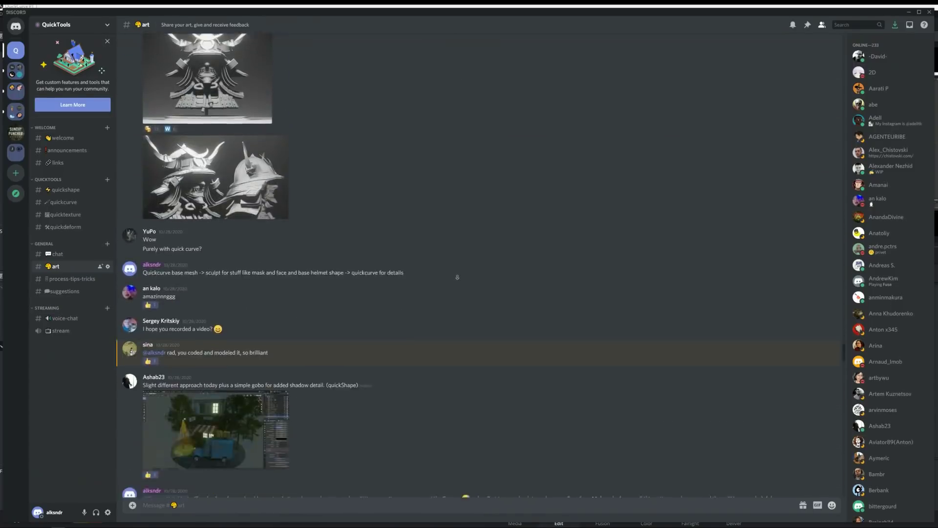
scroll(455, 264, down, 15)
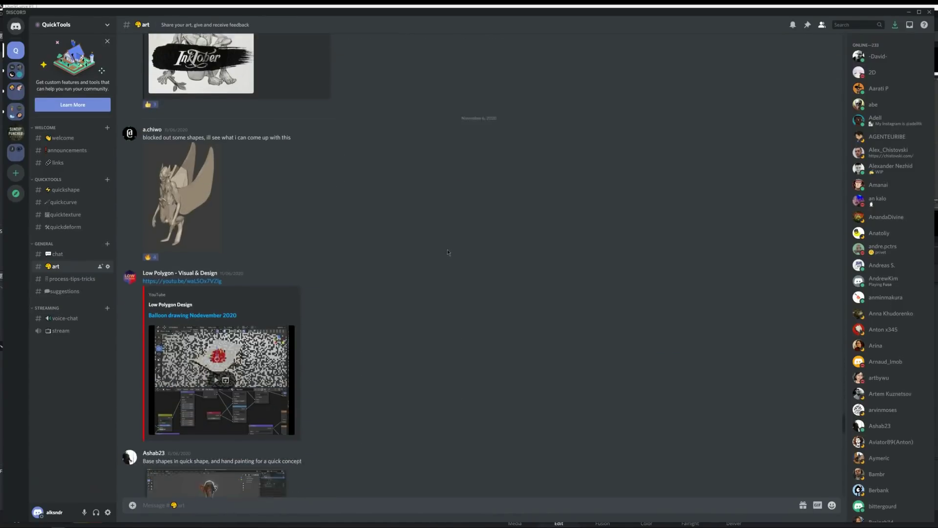
scroll(350, 287, down, 5)
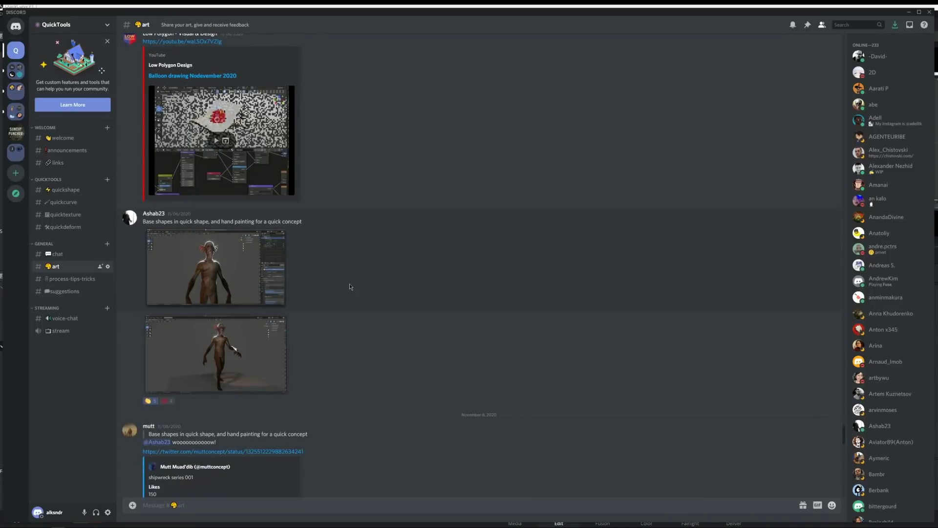
scroll(350, 287, down, 3)
scroll(352, 260, up, 3)
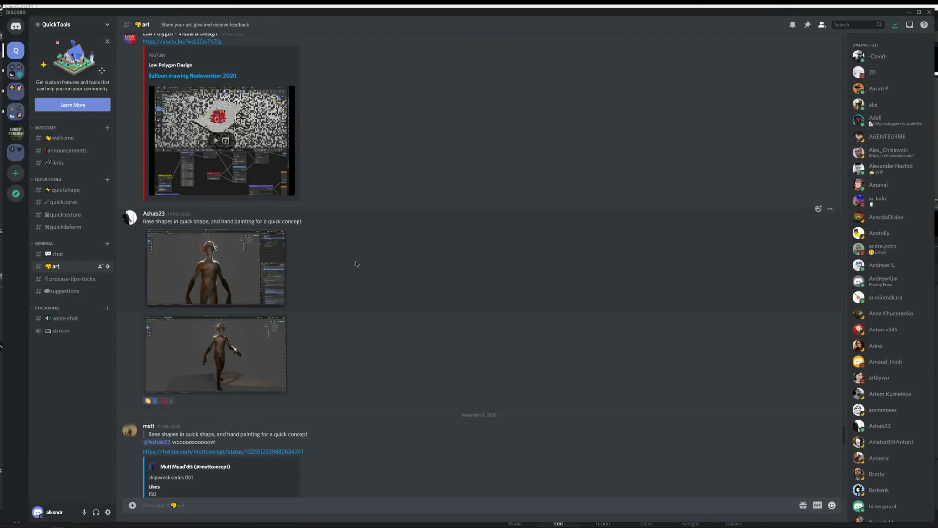